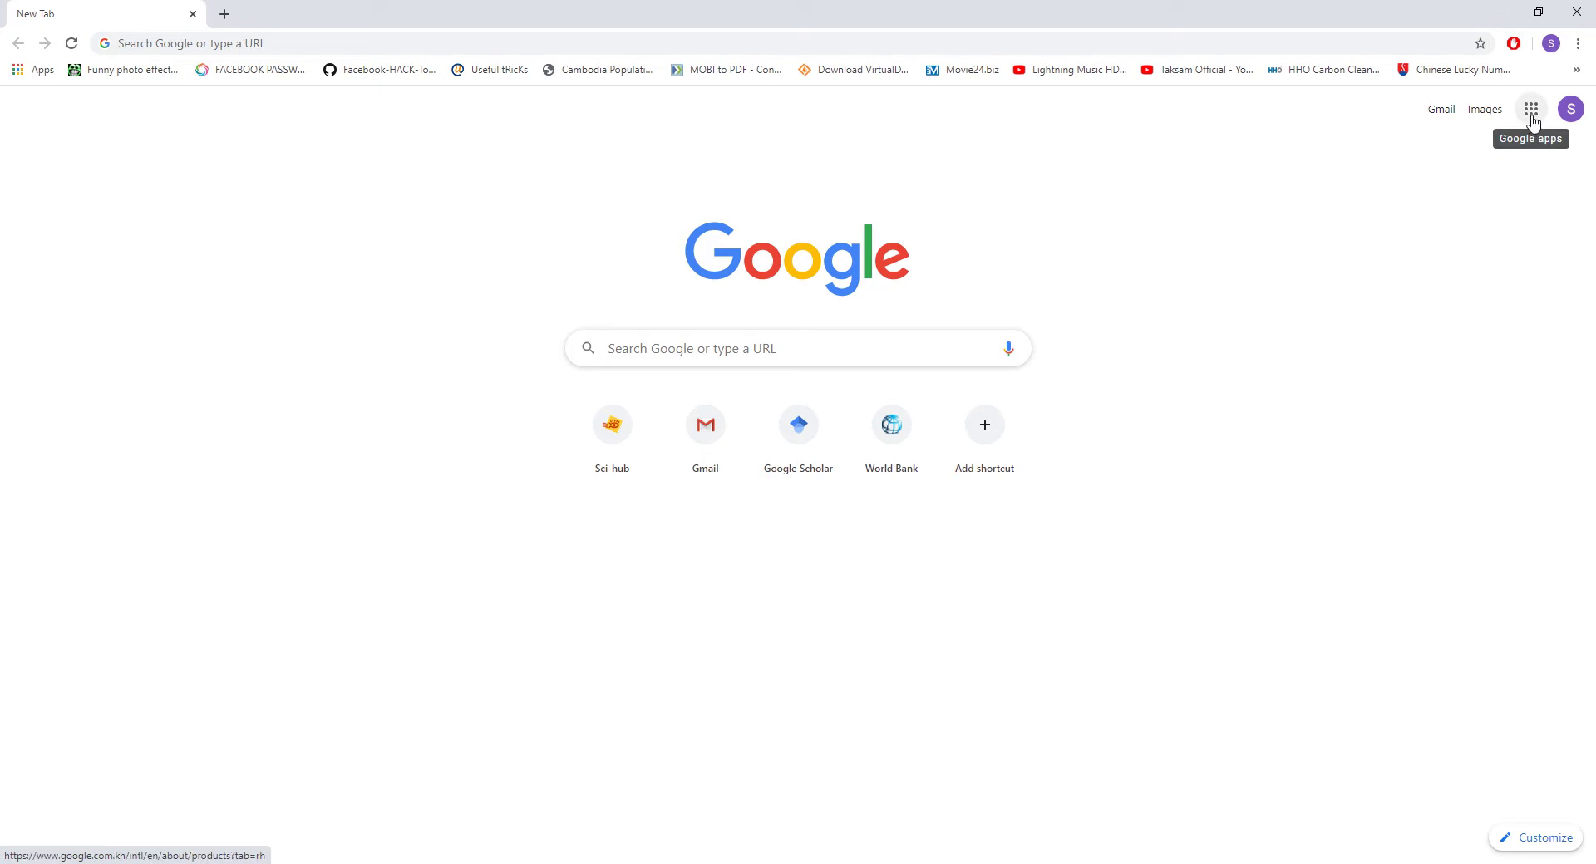
- Open Google Classroom from the list of Google apps
left_click(1531, 116)
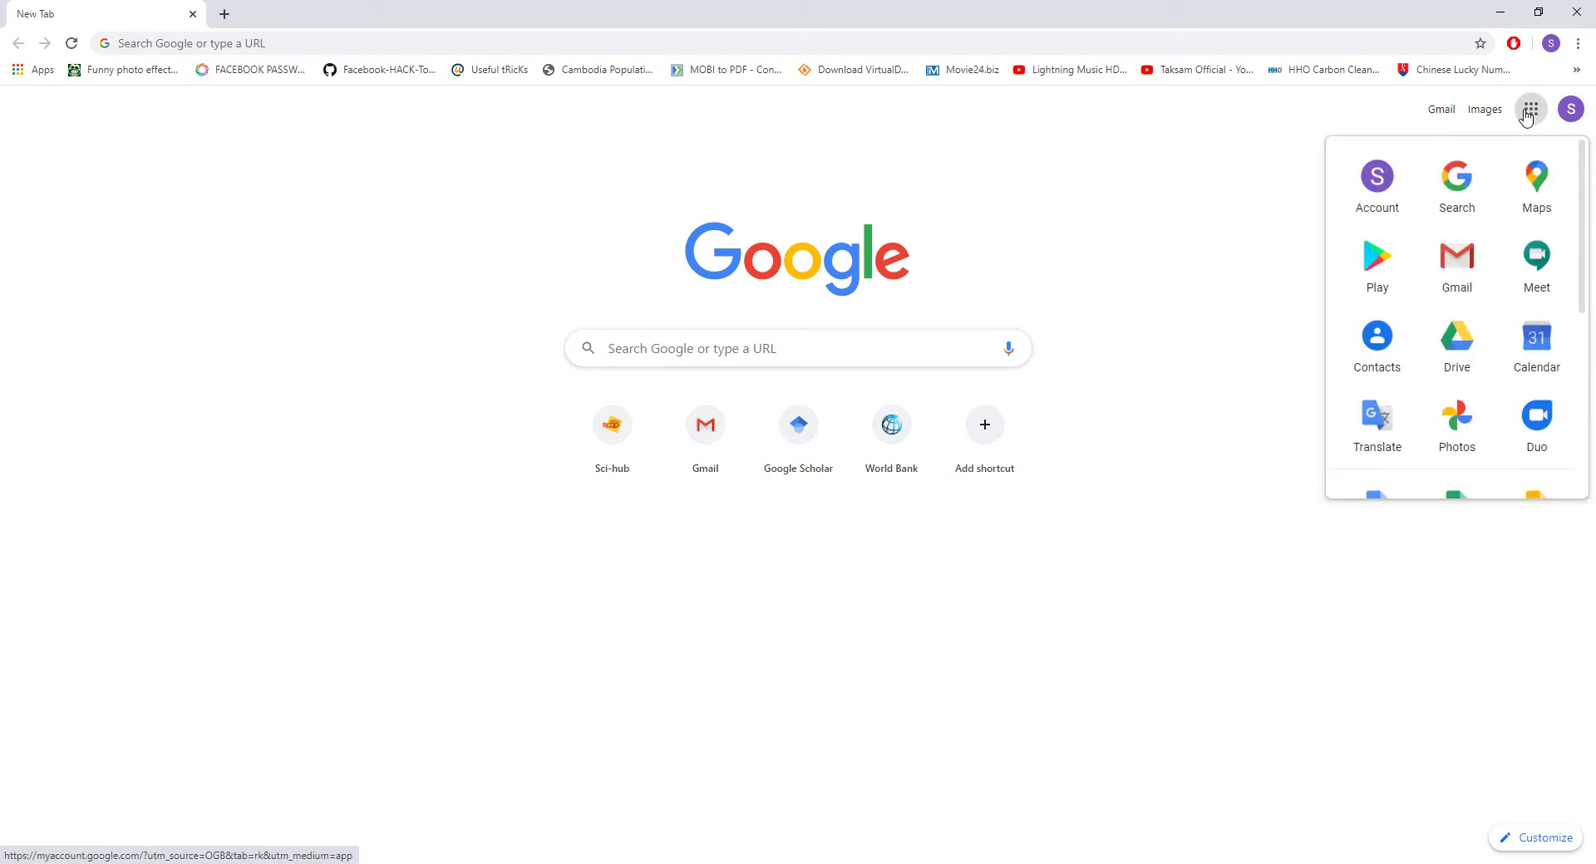
scroll(1442, 253, "down", 4)
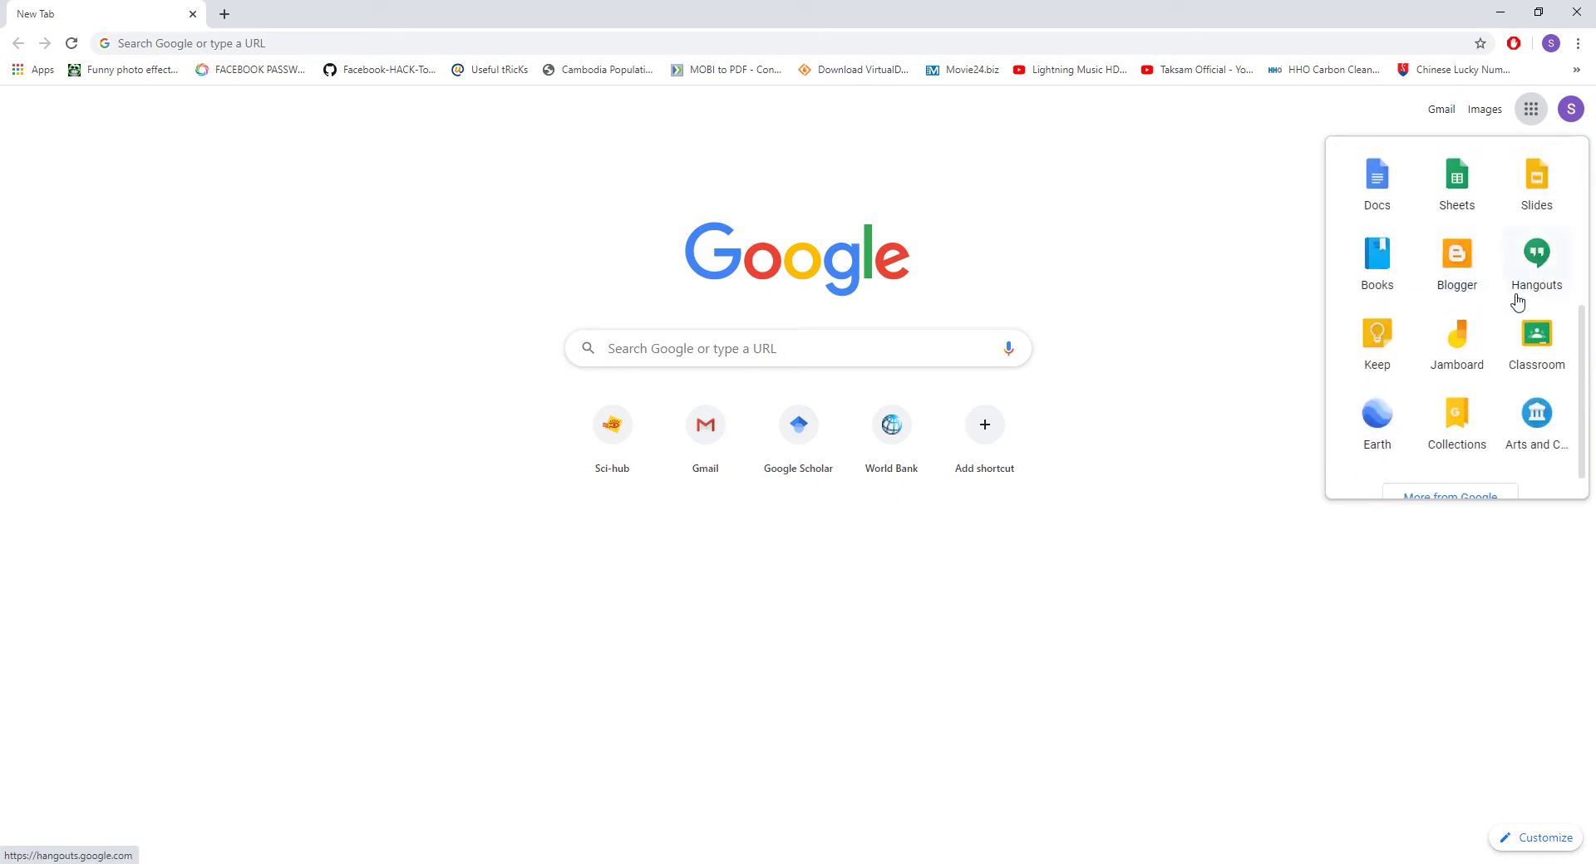
left_click(1540, 347)
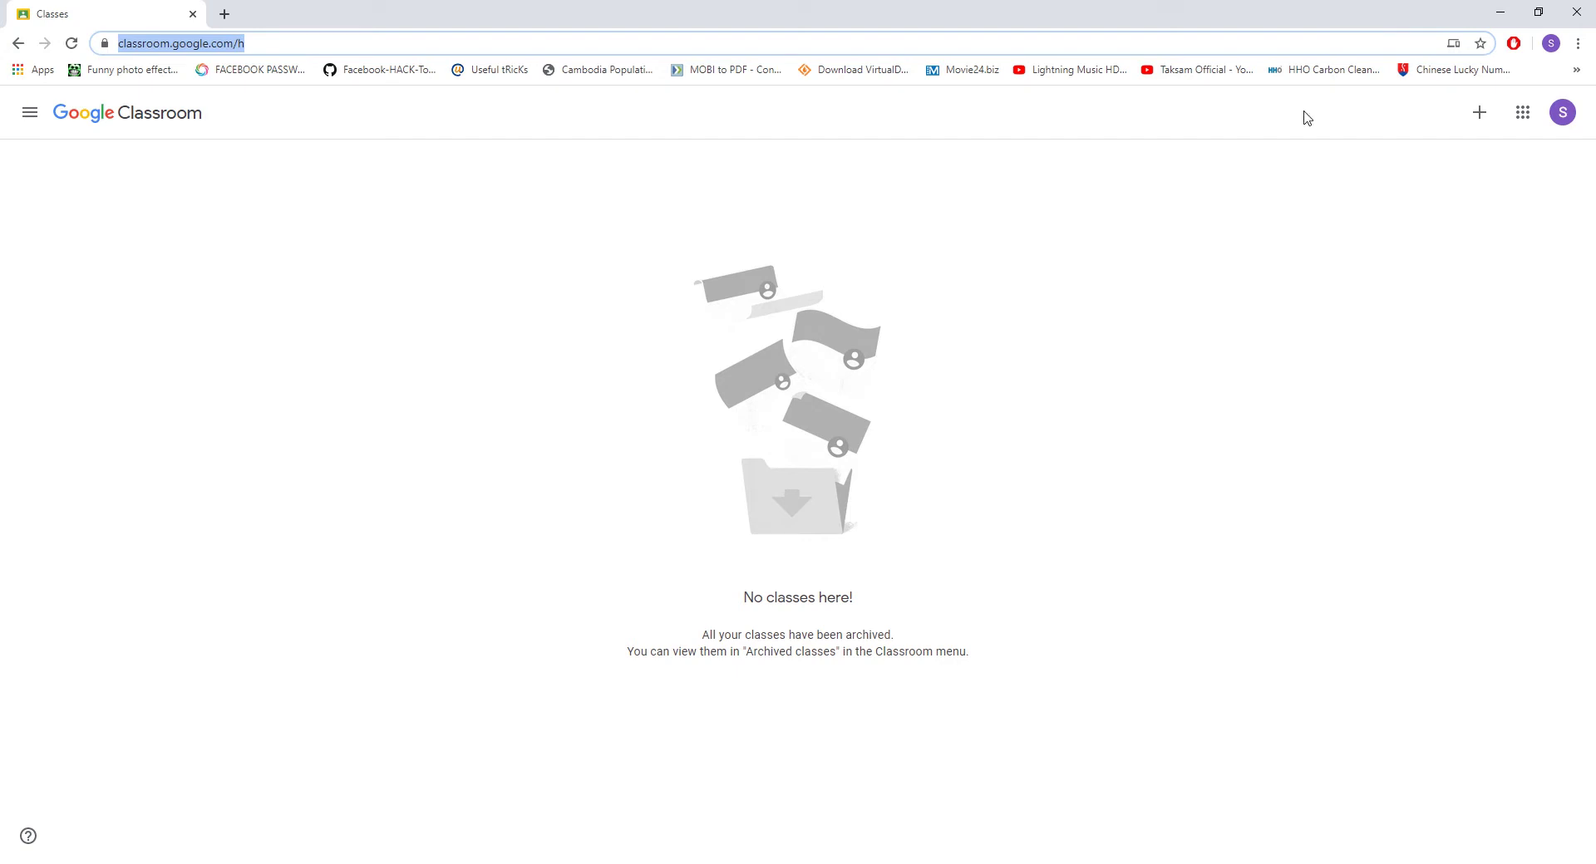
left_click(1480, 118)
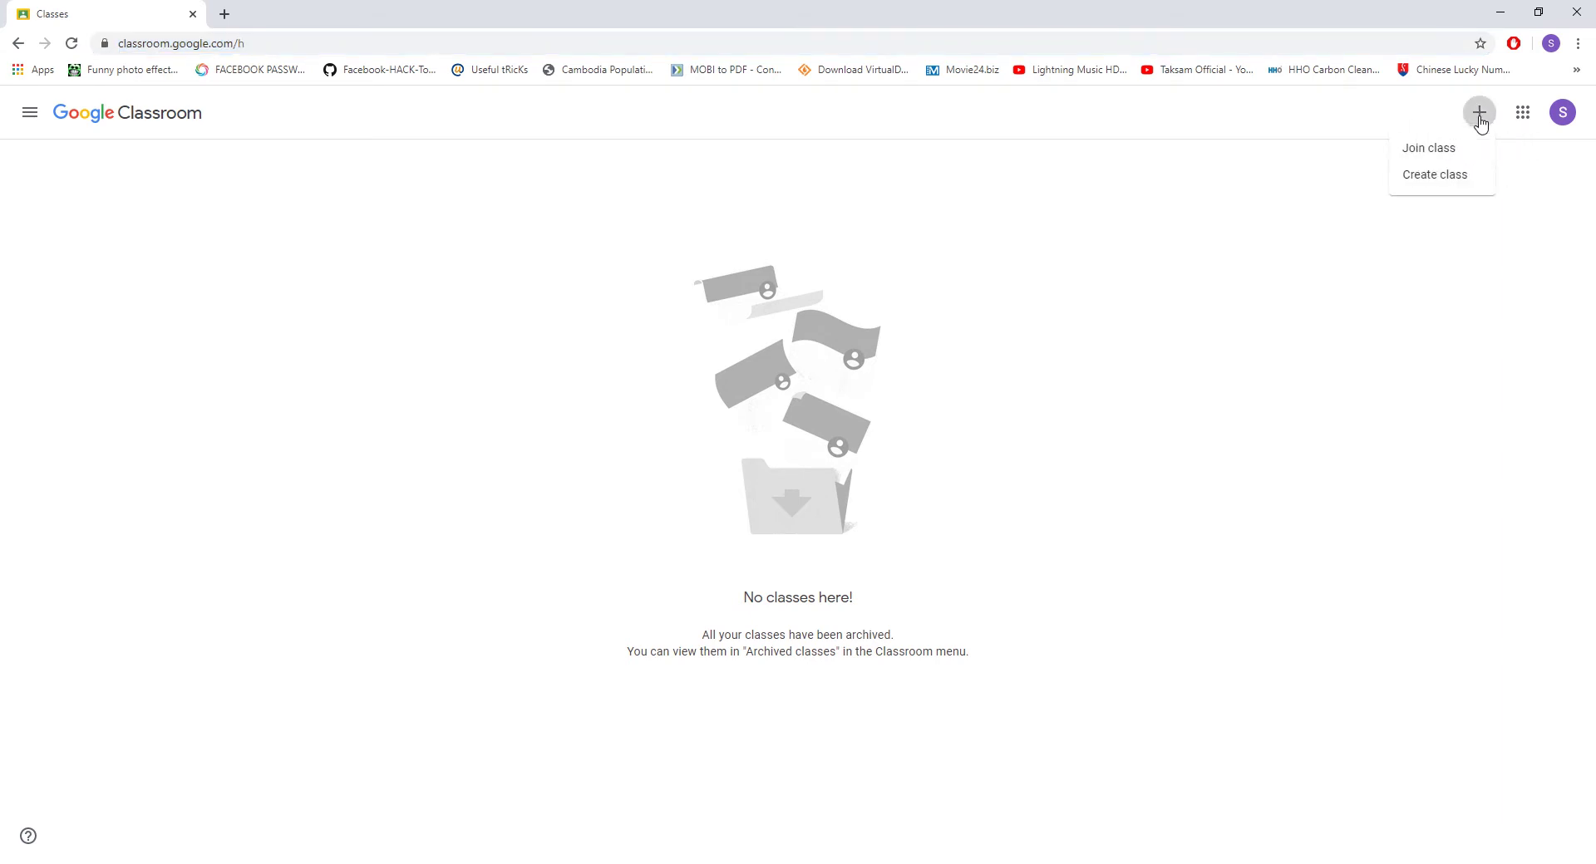
left_click(1452, 155)
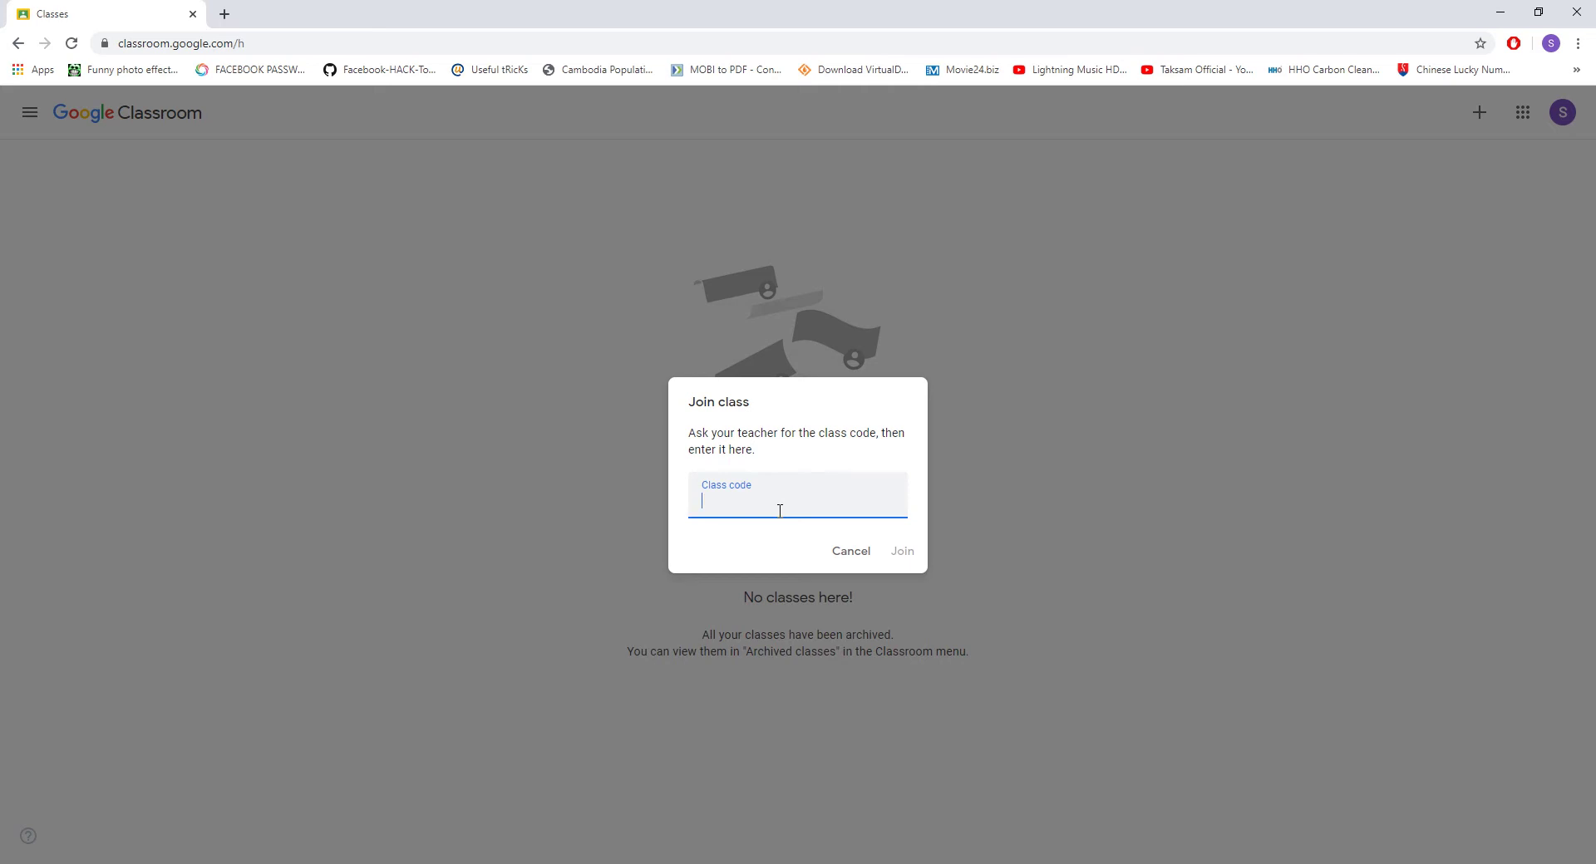
left_click(864, 563)
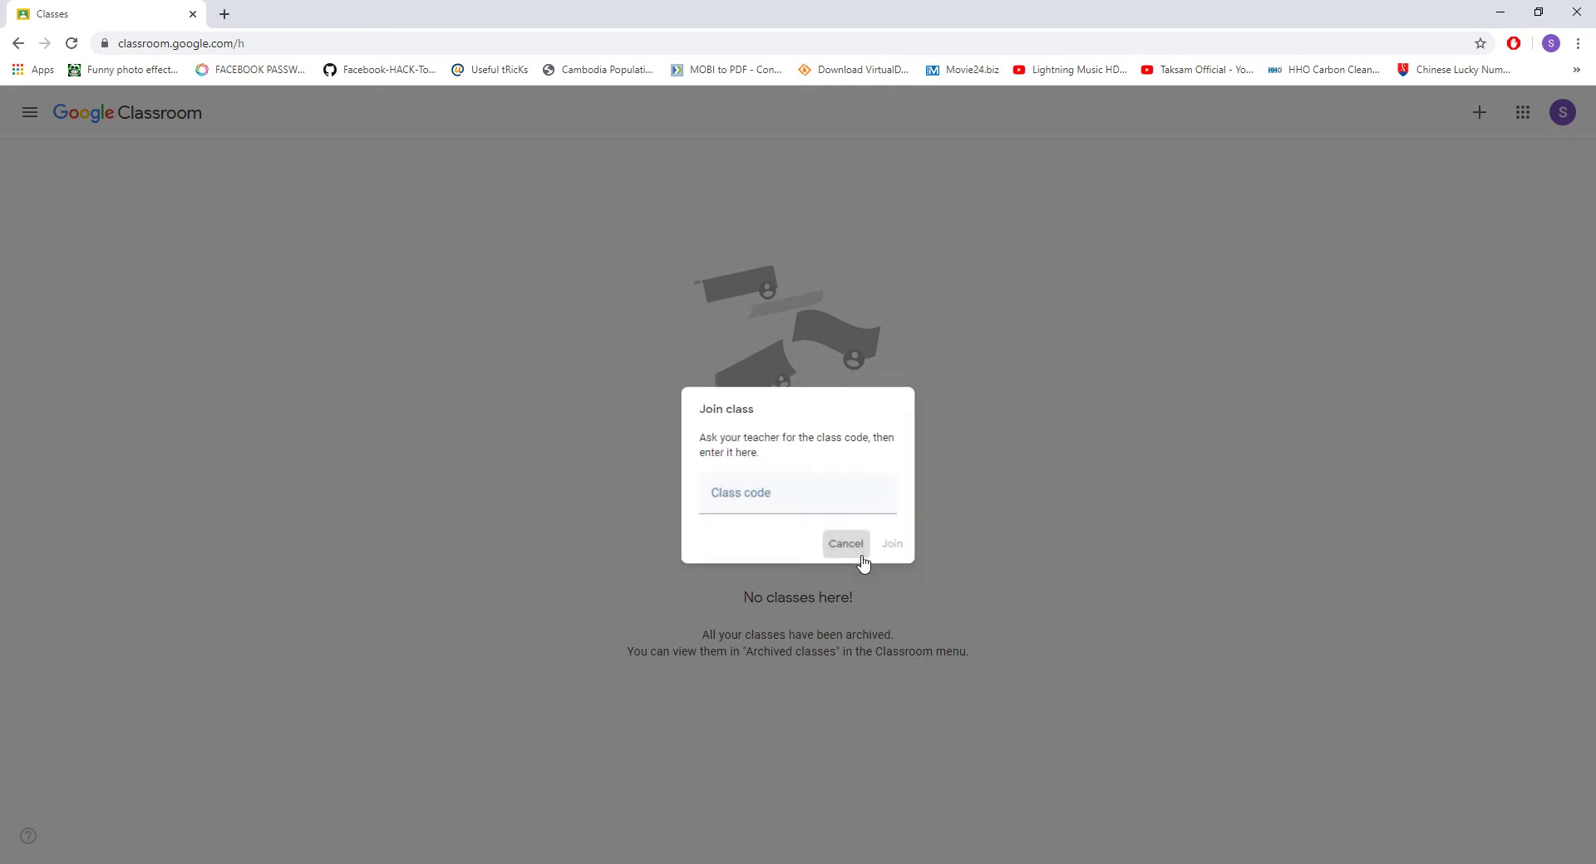
- Start creating a new class and accept the notice about not using Classroom at a school with students
left_click(1480, 116)
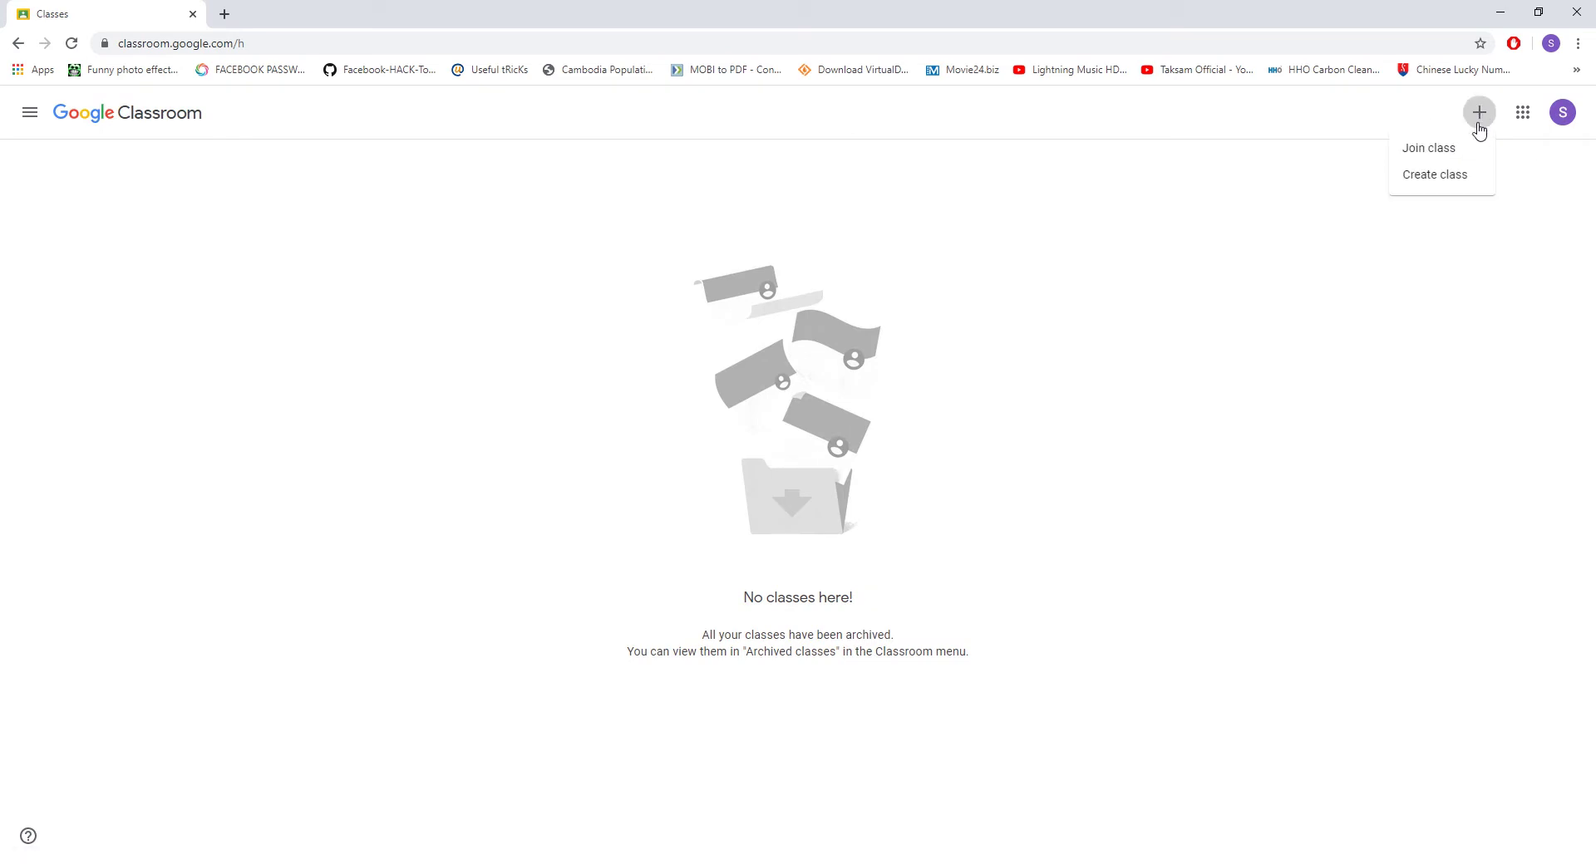
left_click(1470, 182)
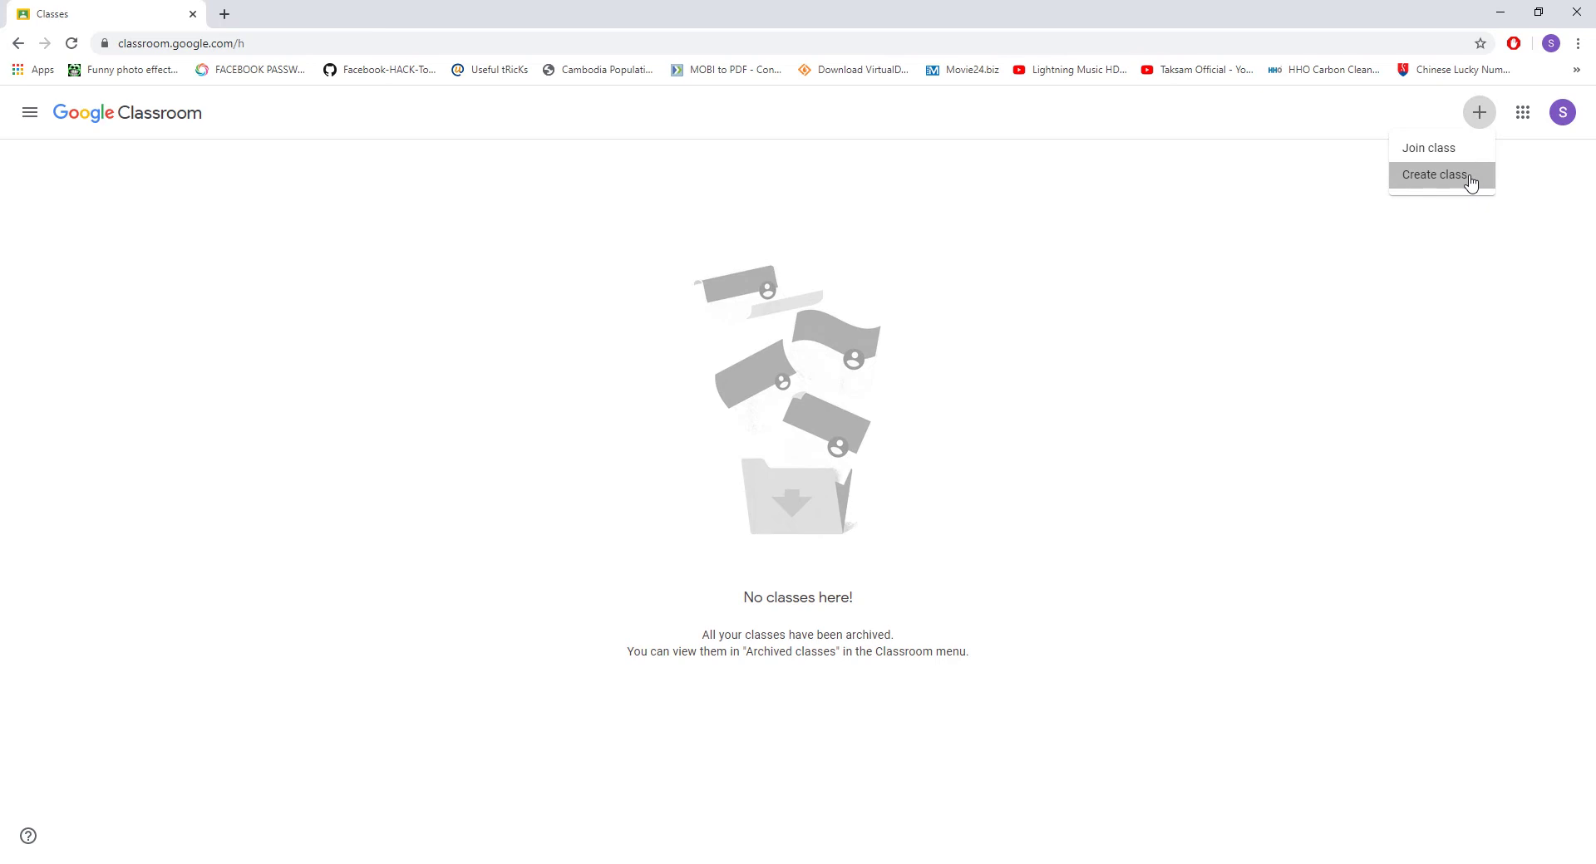
left_click(1470, 178)
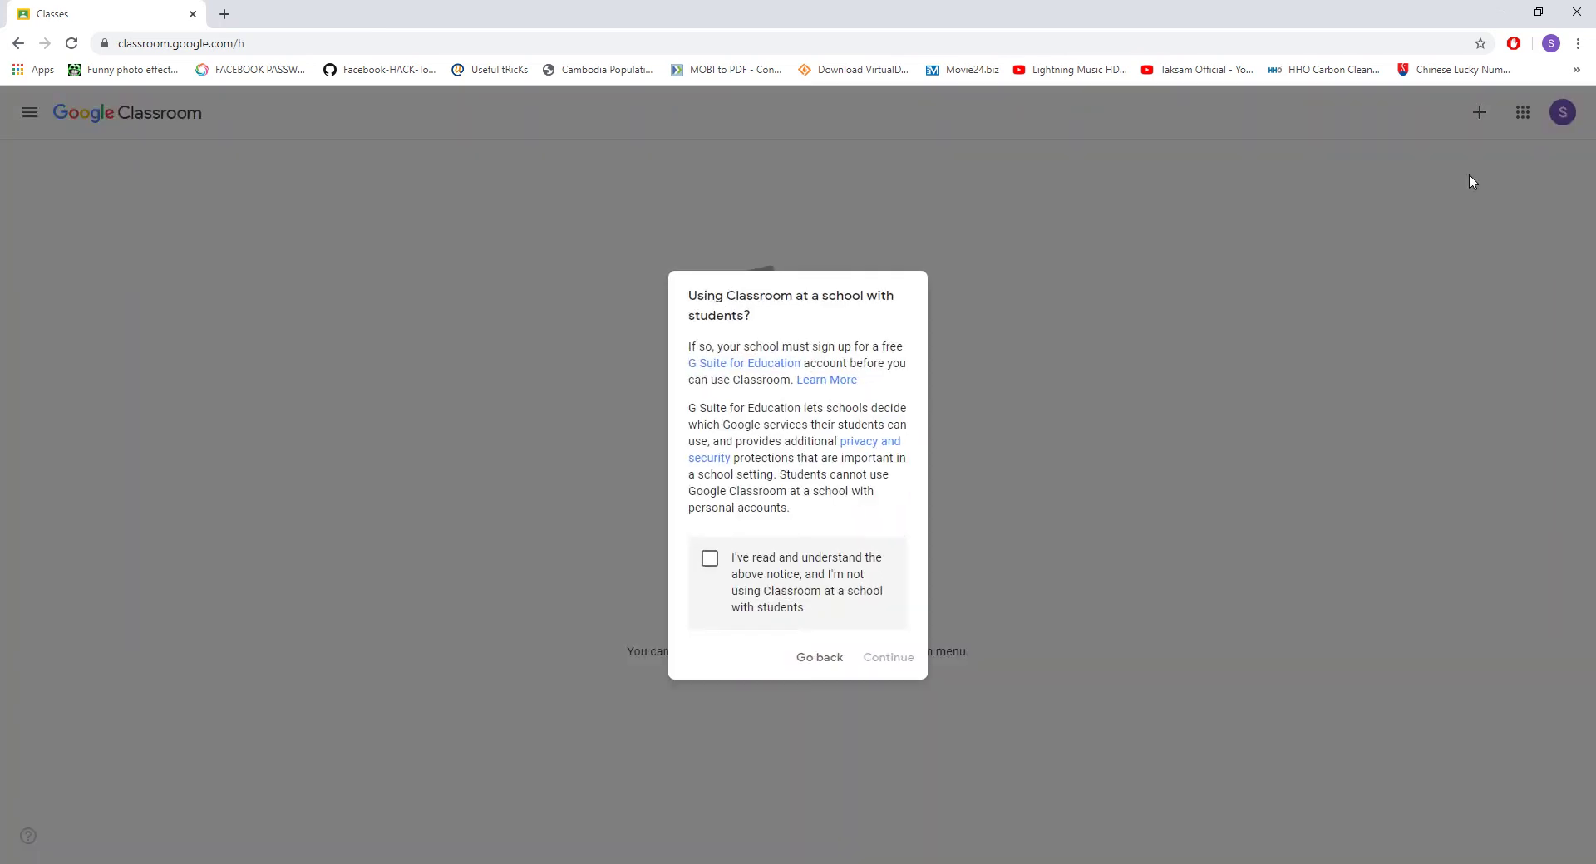
left_click(710, 558)
left_click(894, 661)
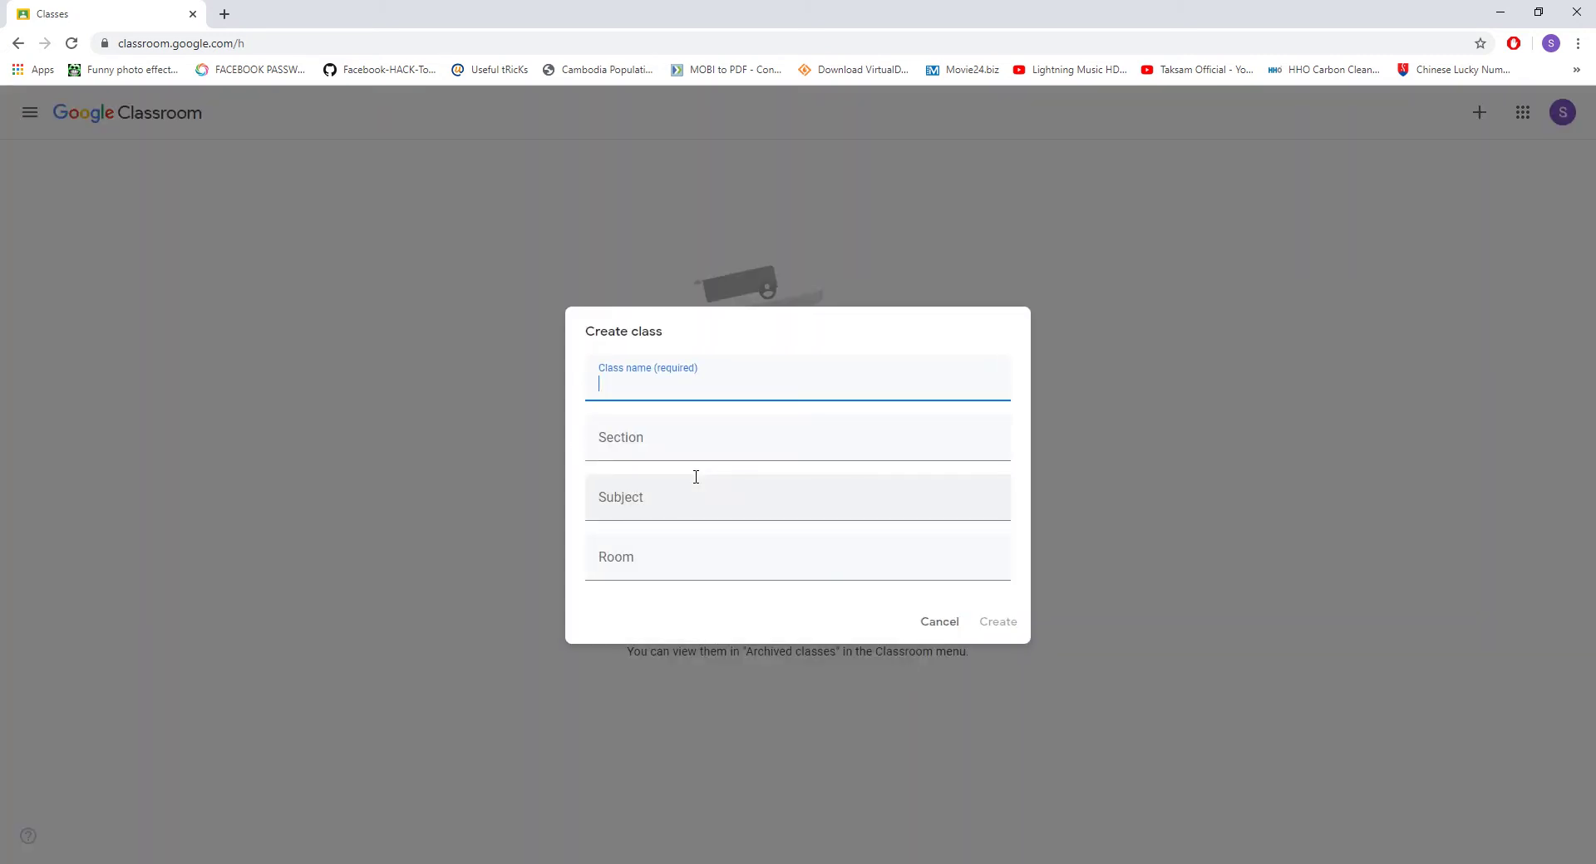
- Name the class "AEU-Master: COVID-19" and set its subject to "Research Methodology"
type("AEU-Master: COVID")
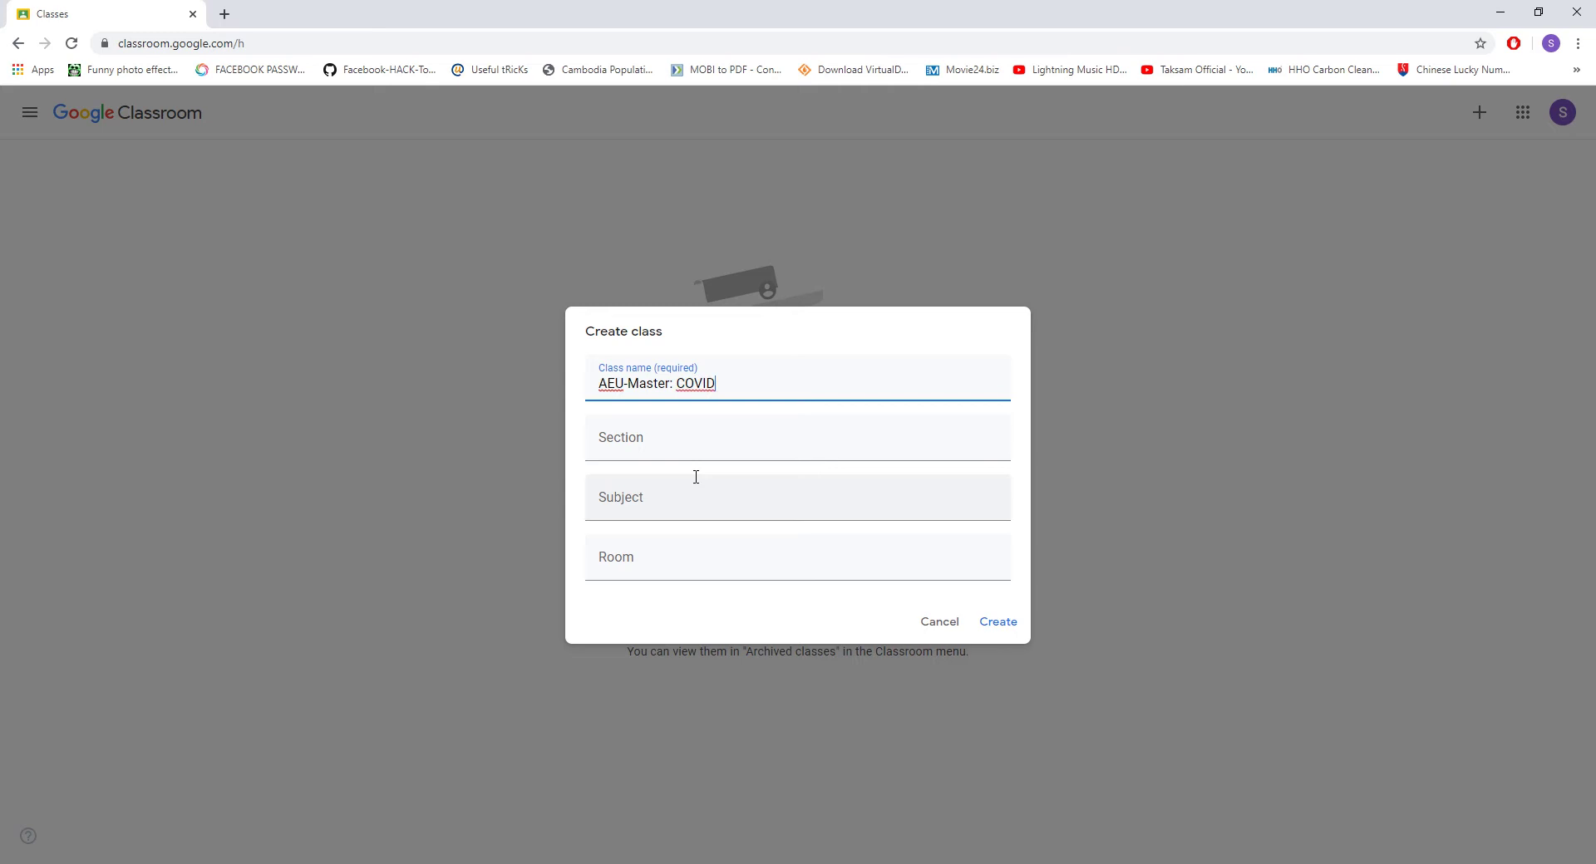
type("-19")
left_click(651, 513)
type("Resea")
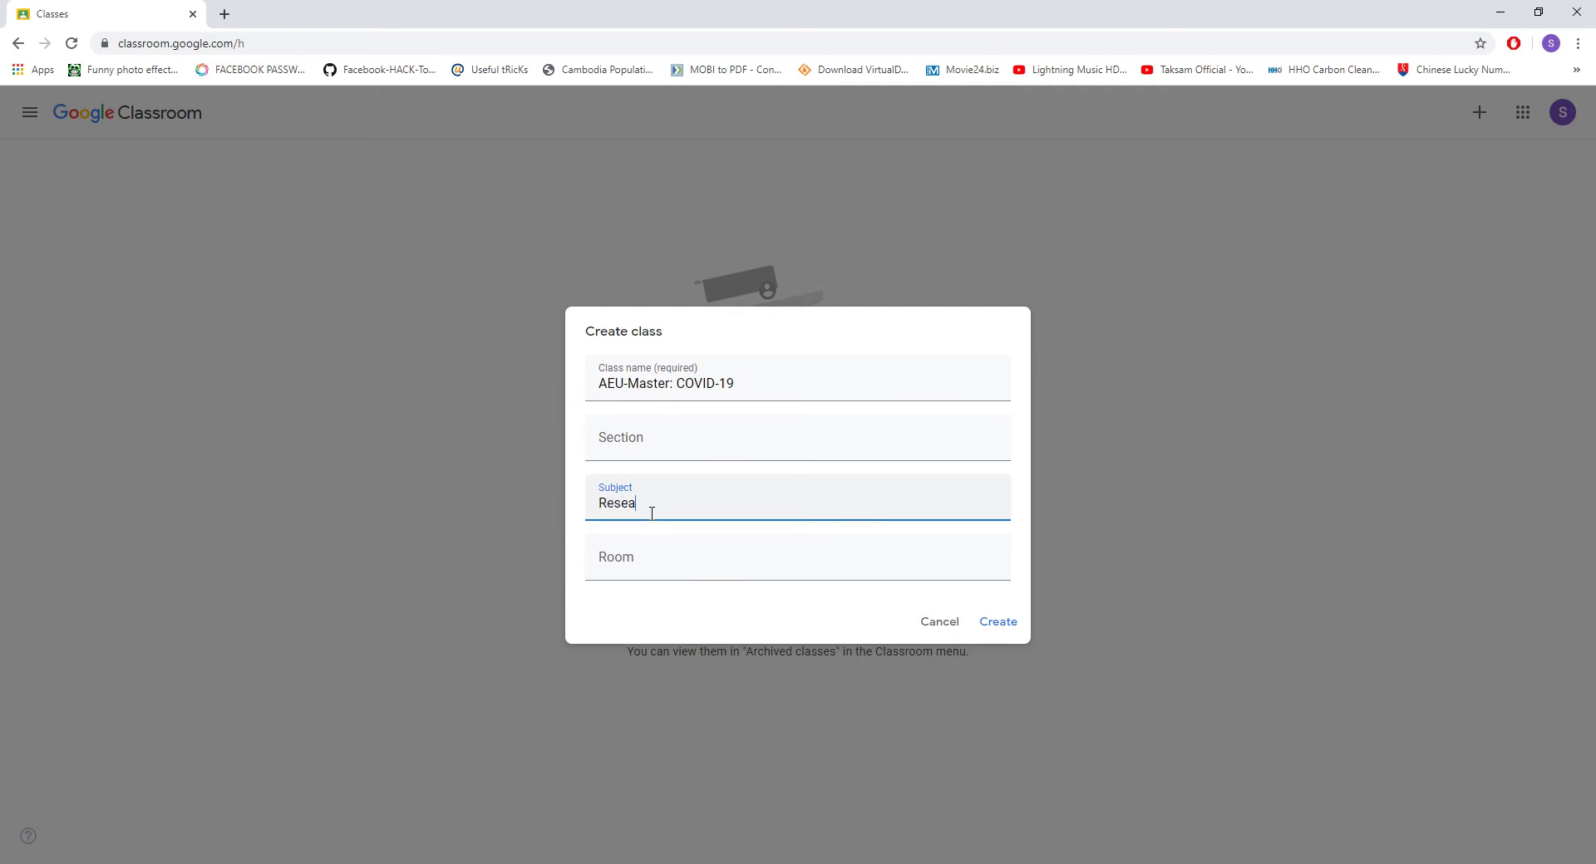
type("rch.Metholod")
type("ology")
key("BackSpace")
key("BackSpace")
key("BackSpace")
key("BackSpace")
type("y")
right_click(706, 508)
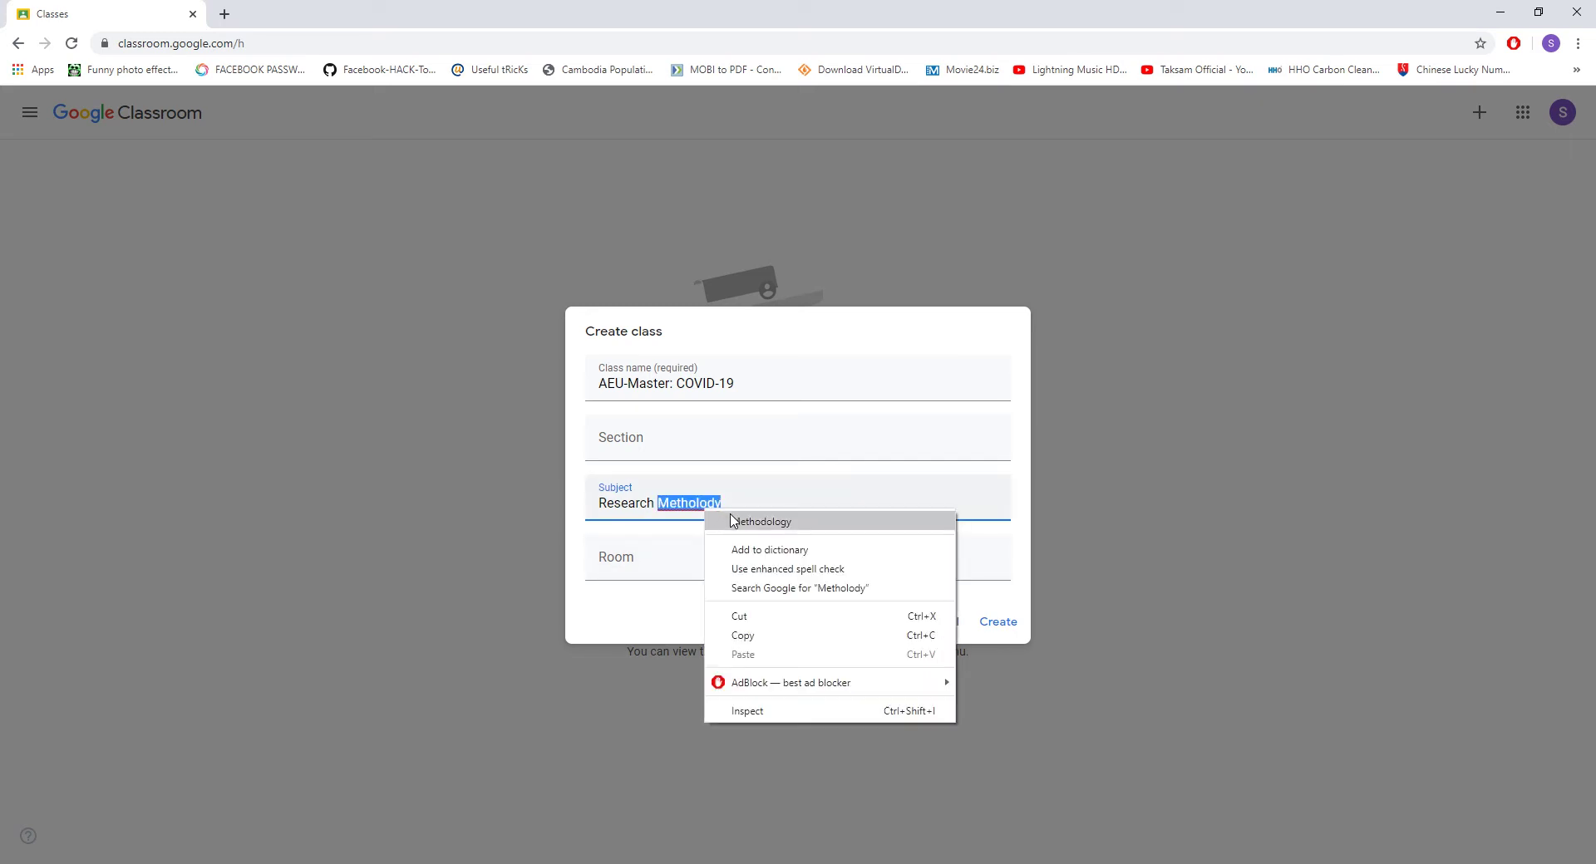
left_click(733, 521)
- Set the room to "AEU-211" and create the class, dismissing the introductory tips about announcements
left_click(685, 558)
type("AEU")
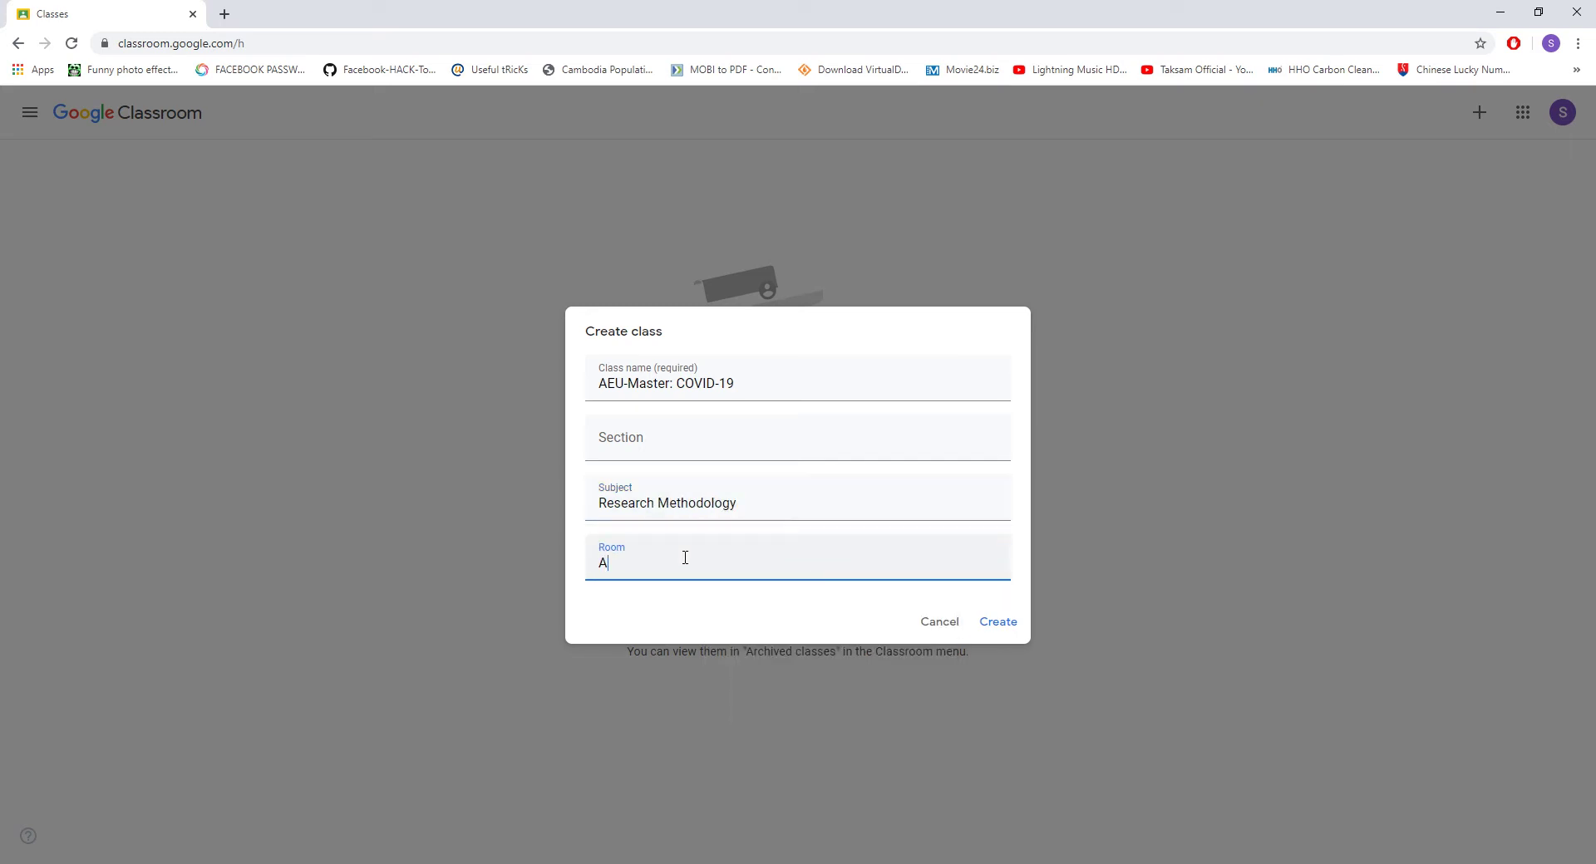
type("-211")
left_click(996, 623)
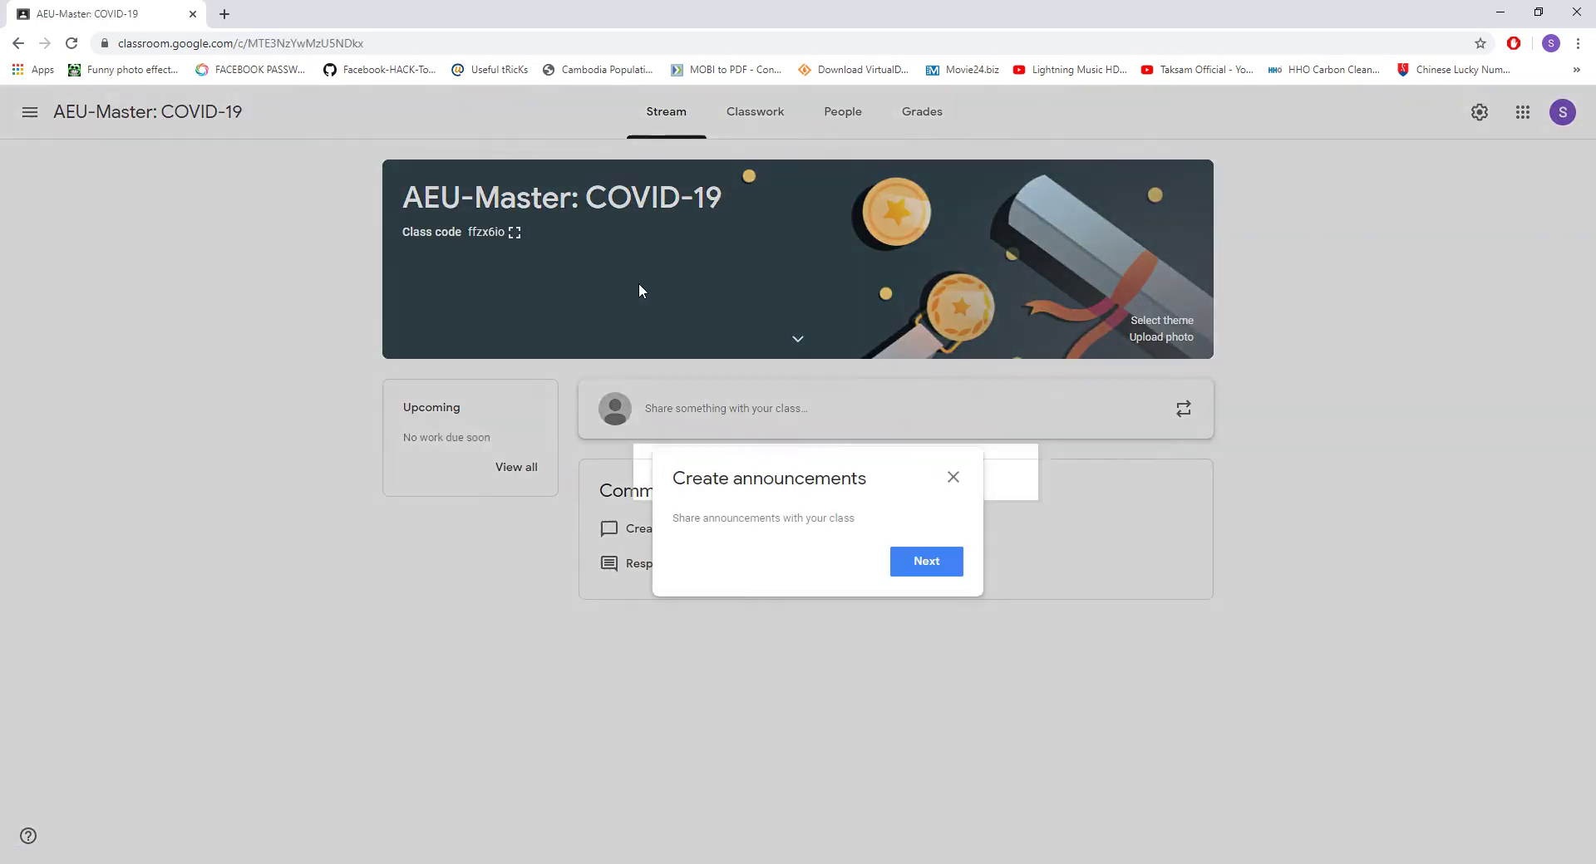
left_click(935, 563)
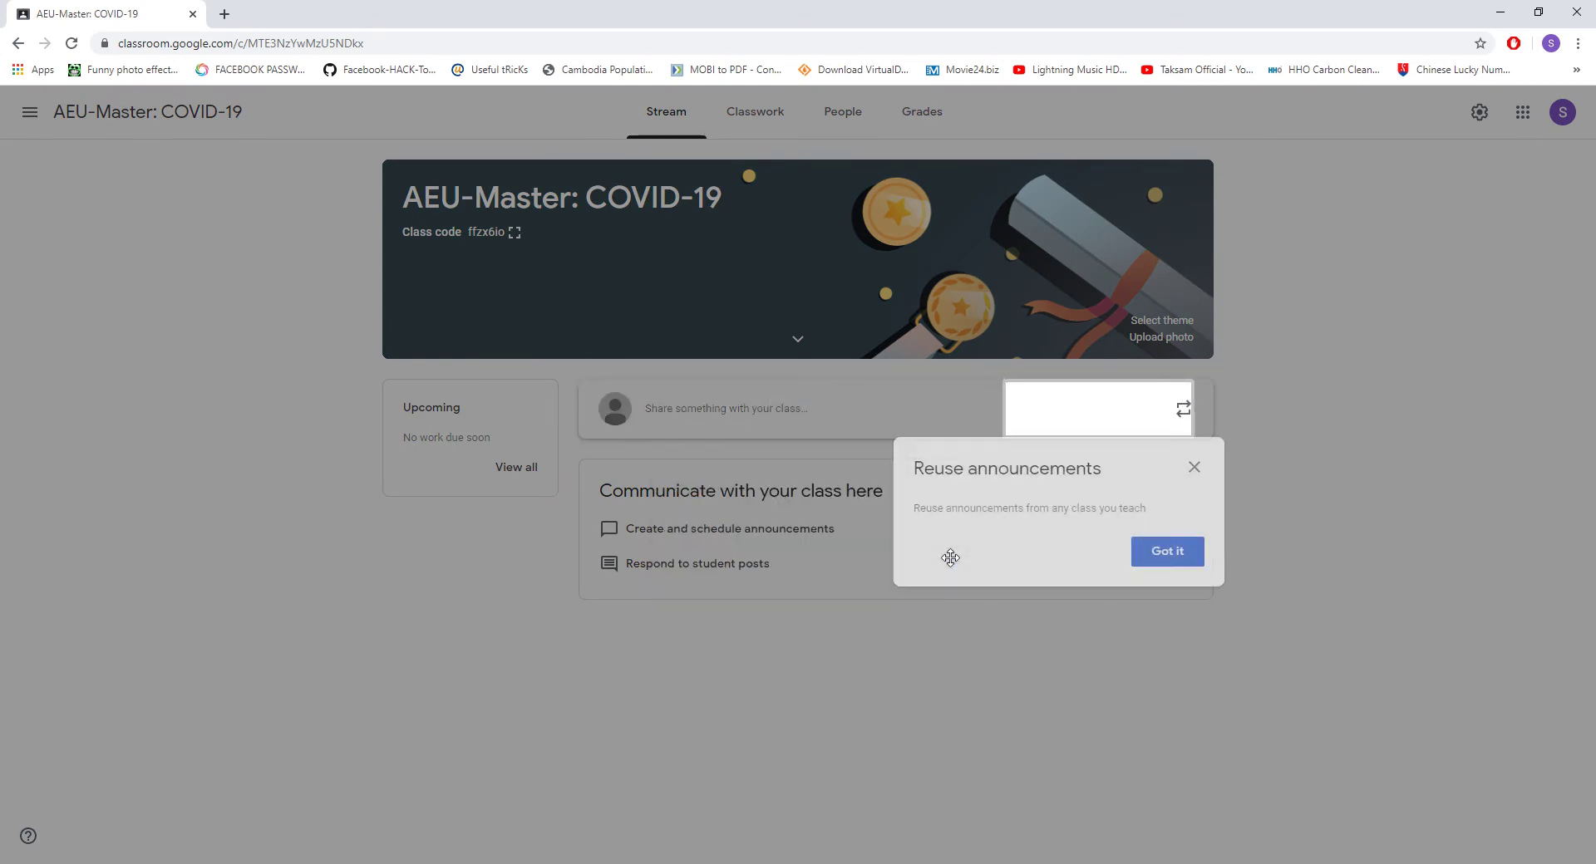
left_click(1167, 552)
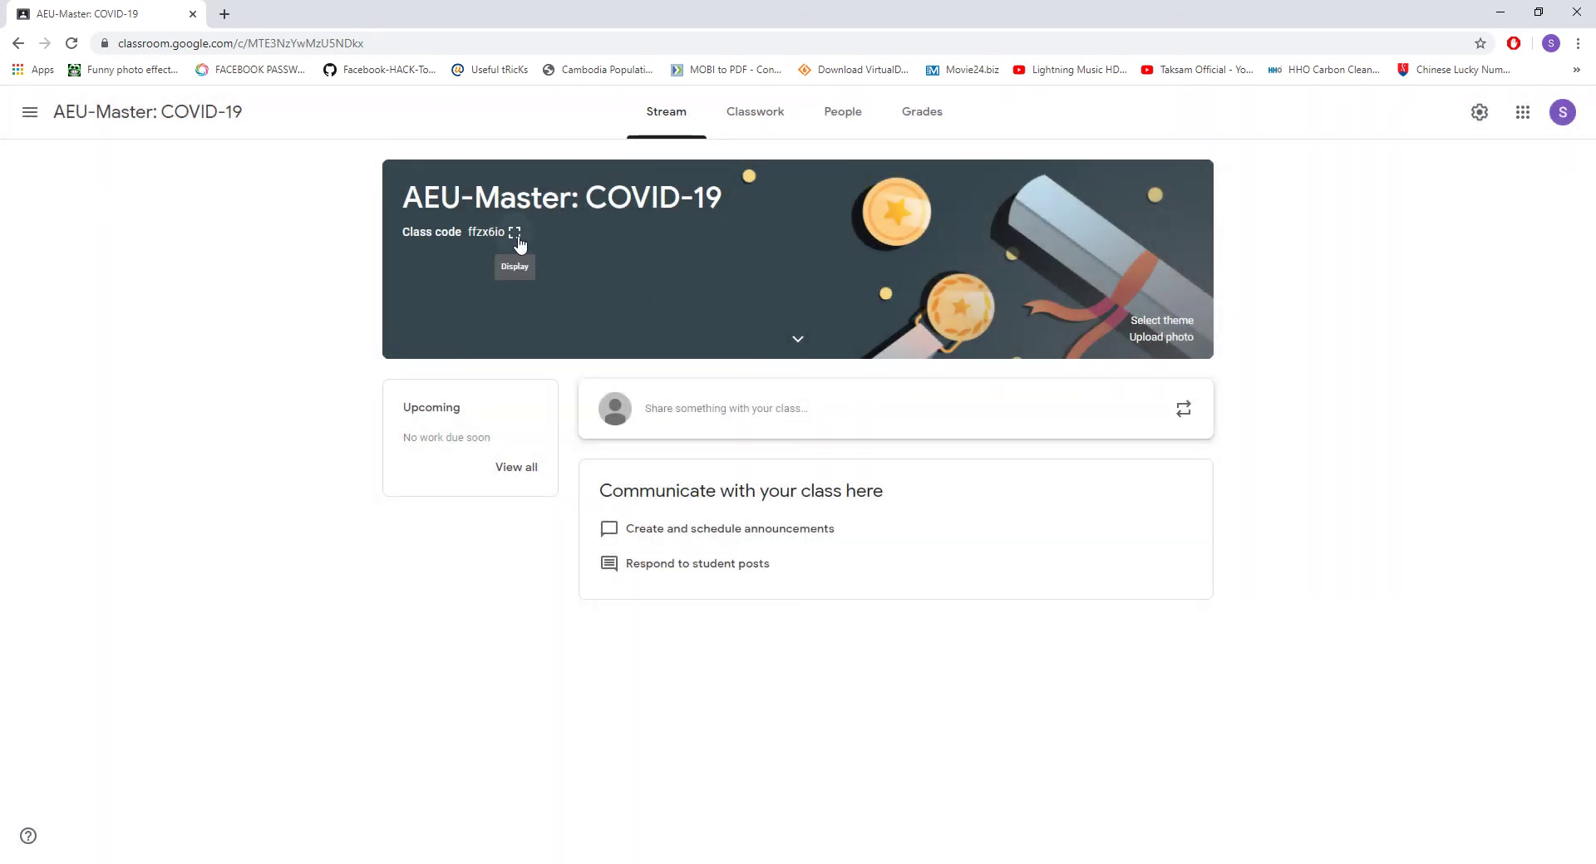
- Display the enlarged class code, highlight it for viewing, and close the display
left_click(516, 235)
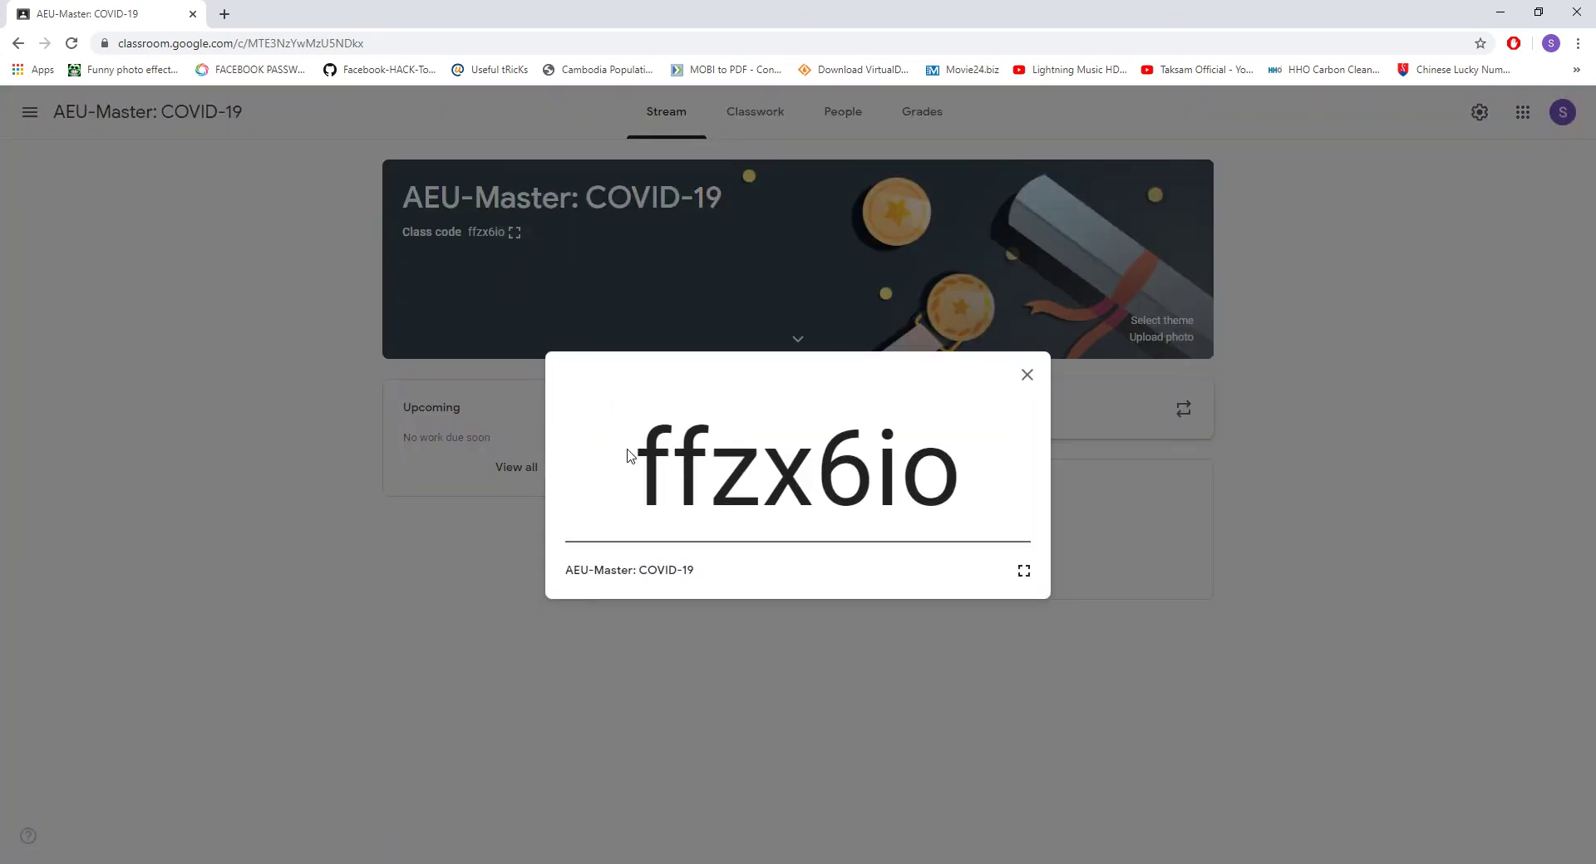
left_click_drag(643, 450, 998, 496)
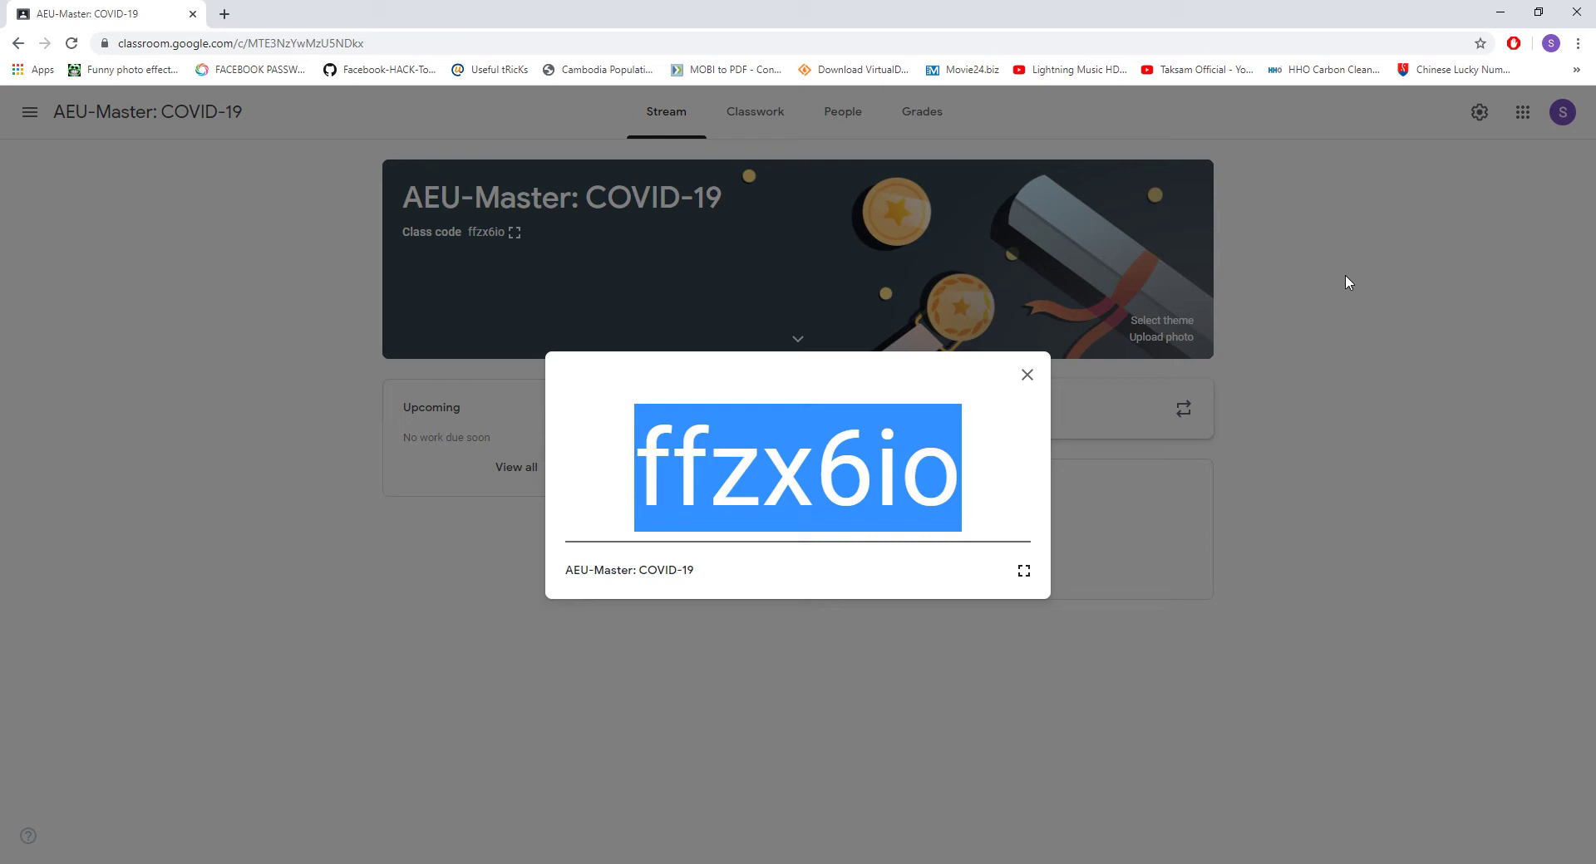
left_click(736, 466)
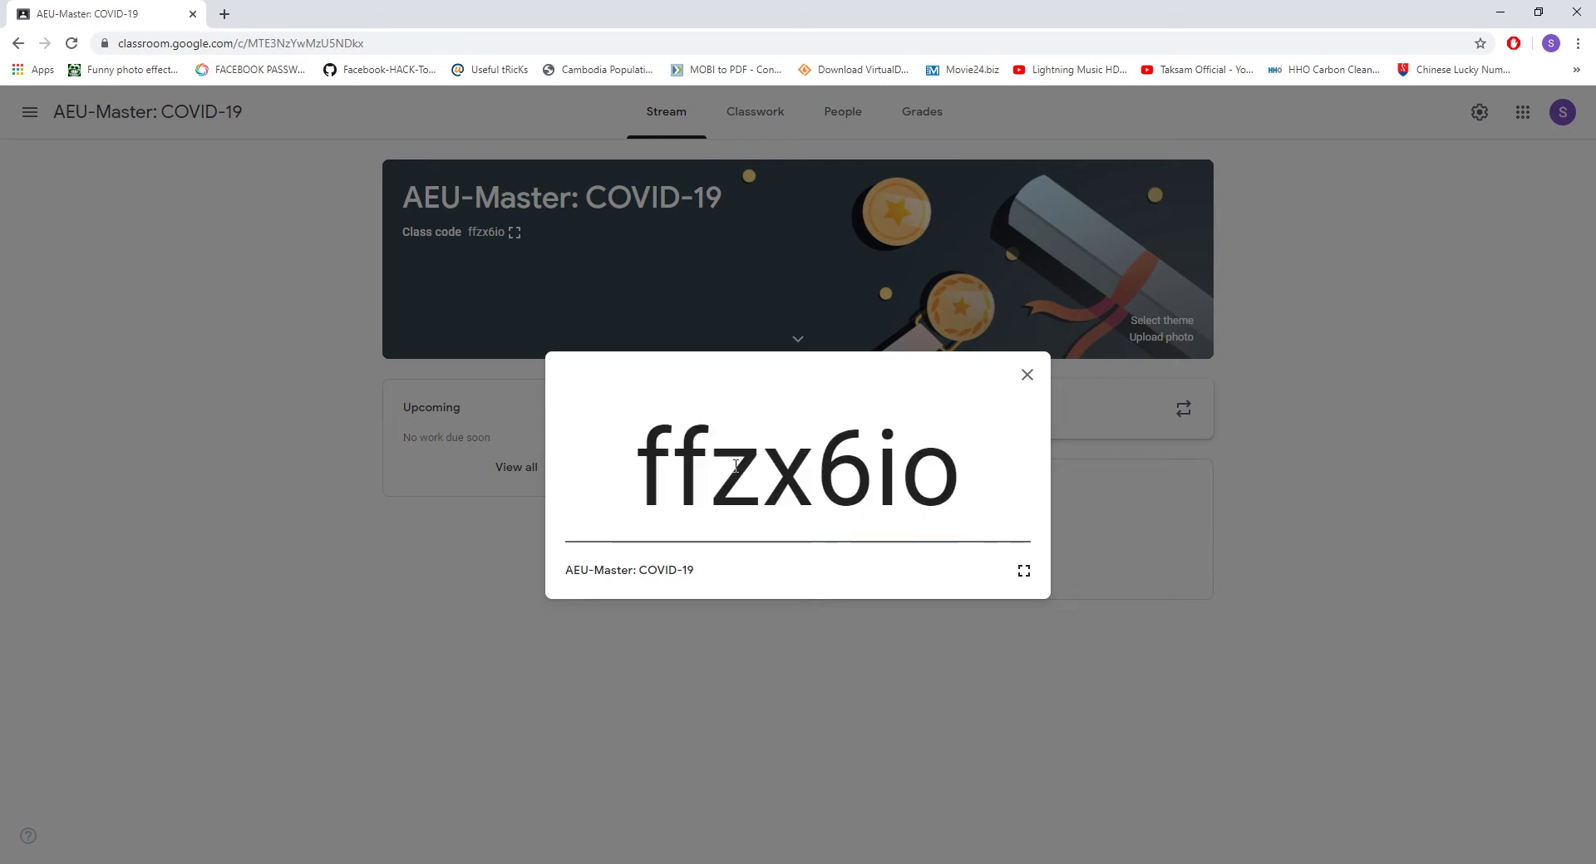
left_click_drag(639, 461, 970, 469)
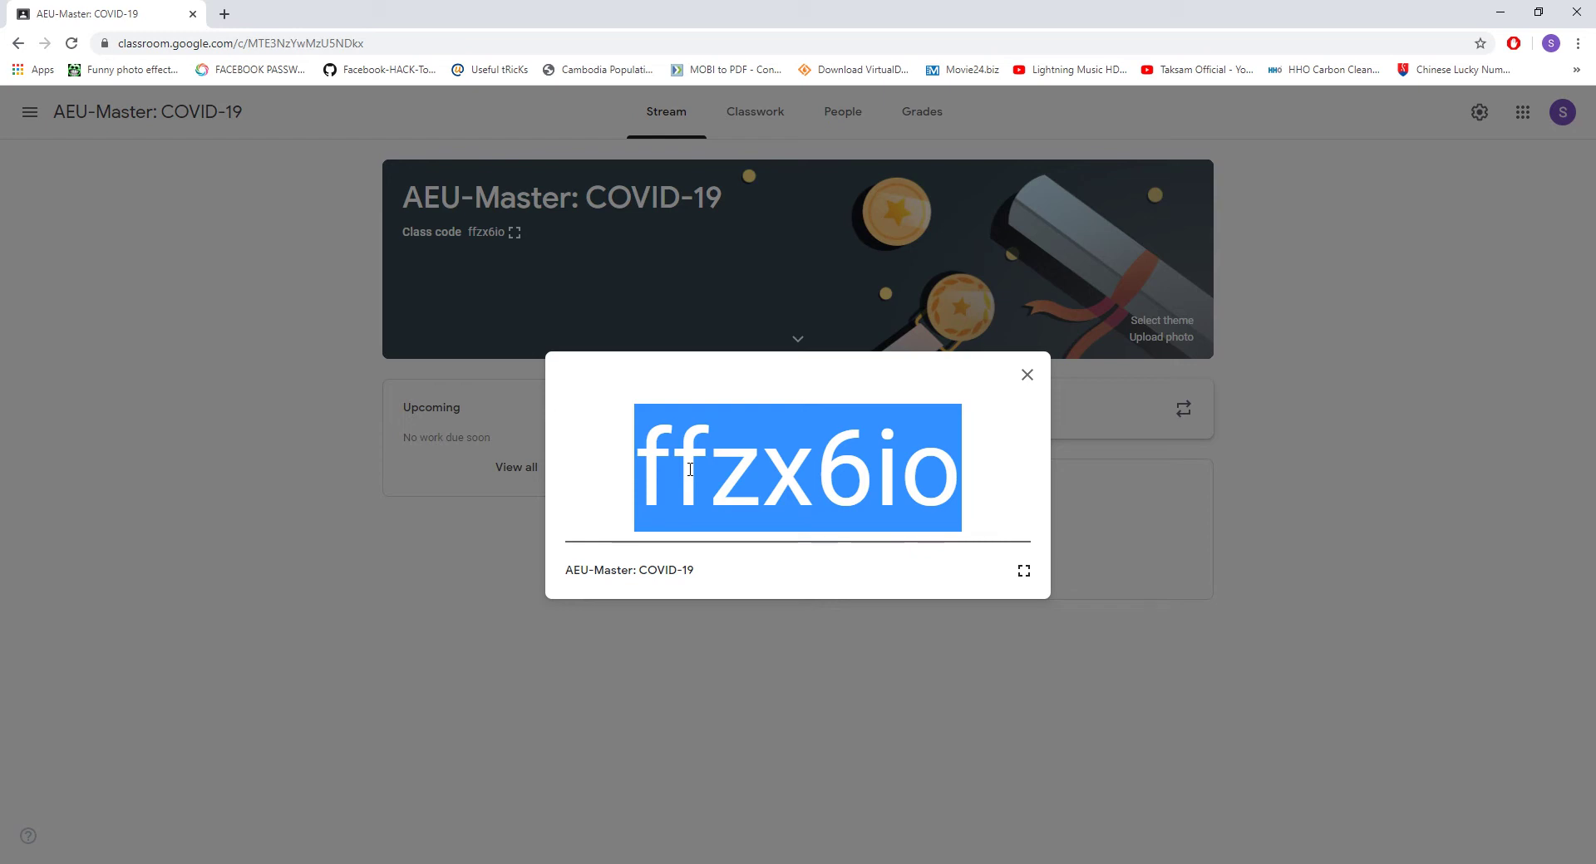
left_click(1029, 377)
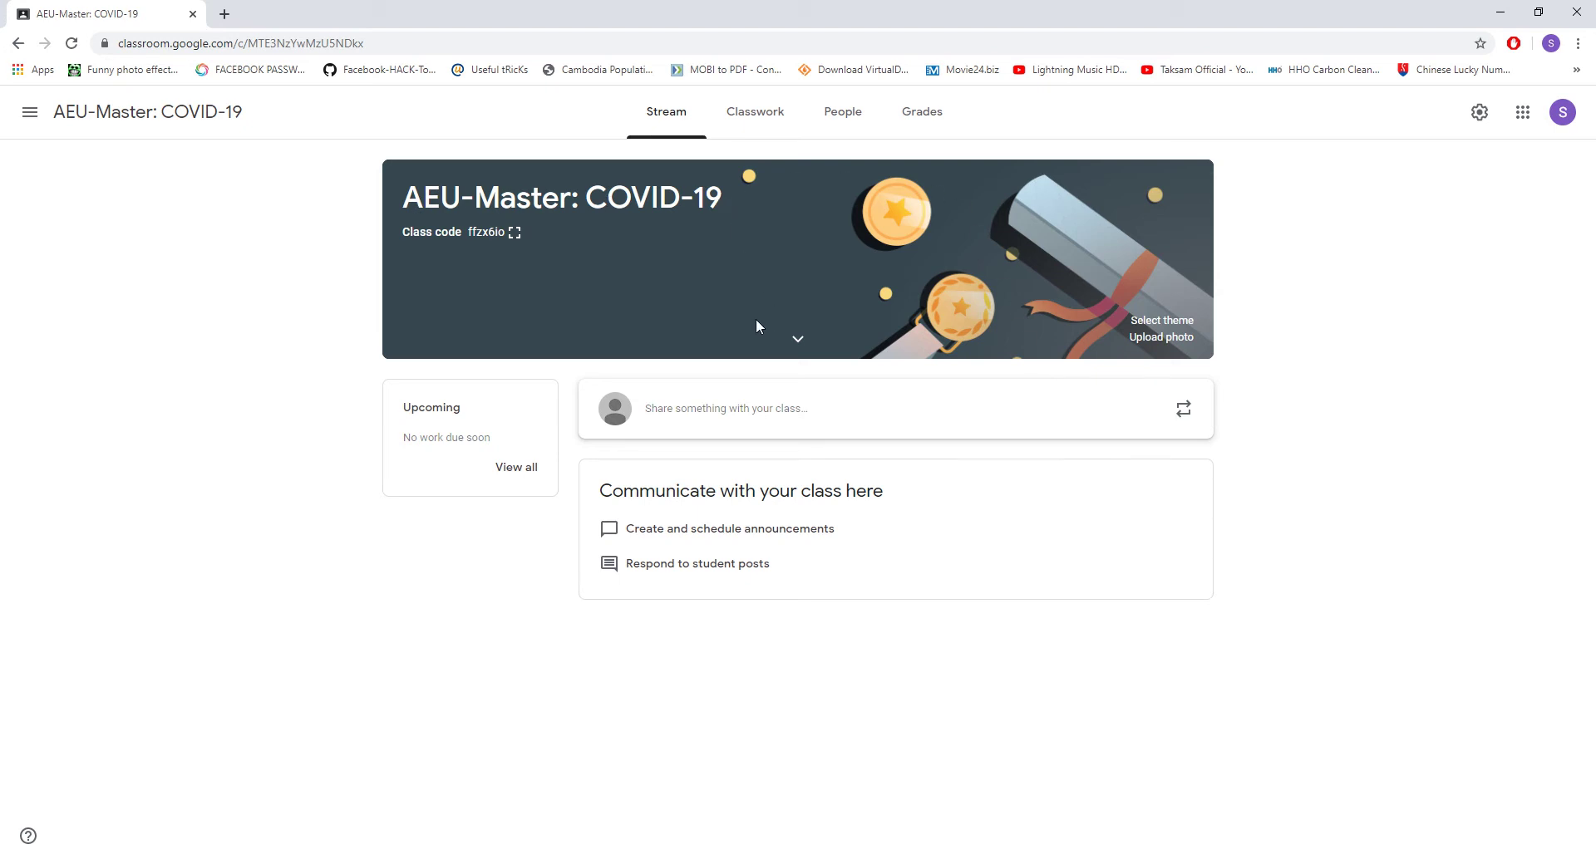
- Add a topic named "Course Syllabus" to the classwork of the new class
left_click(757, 125)
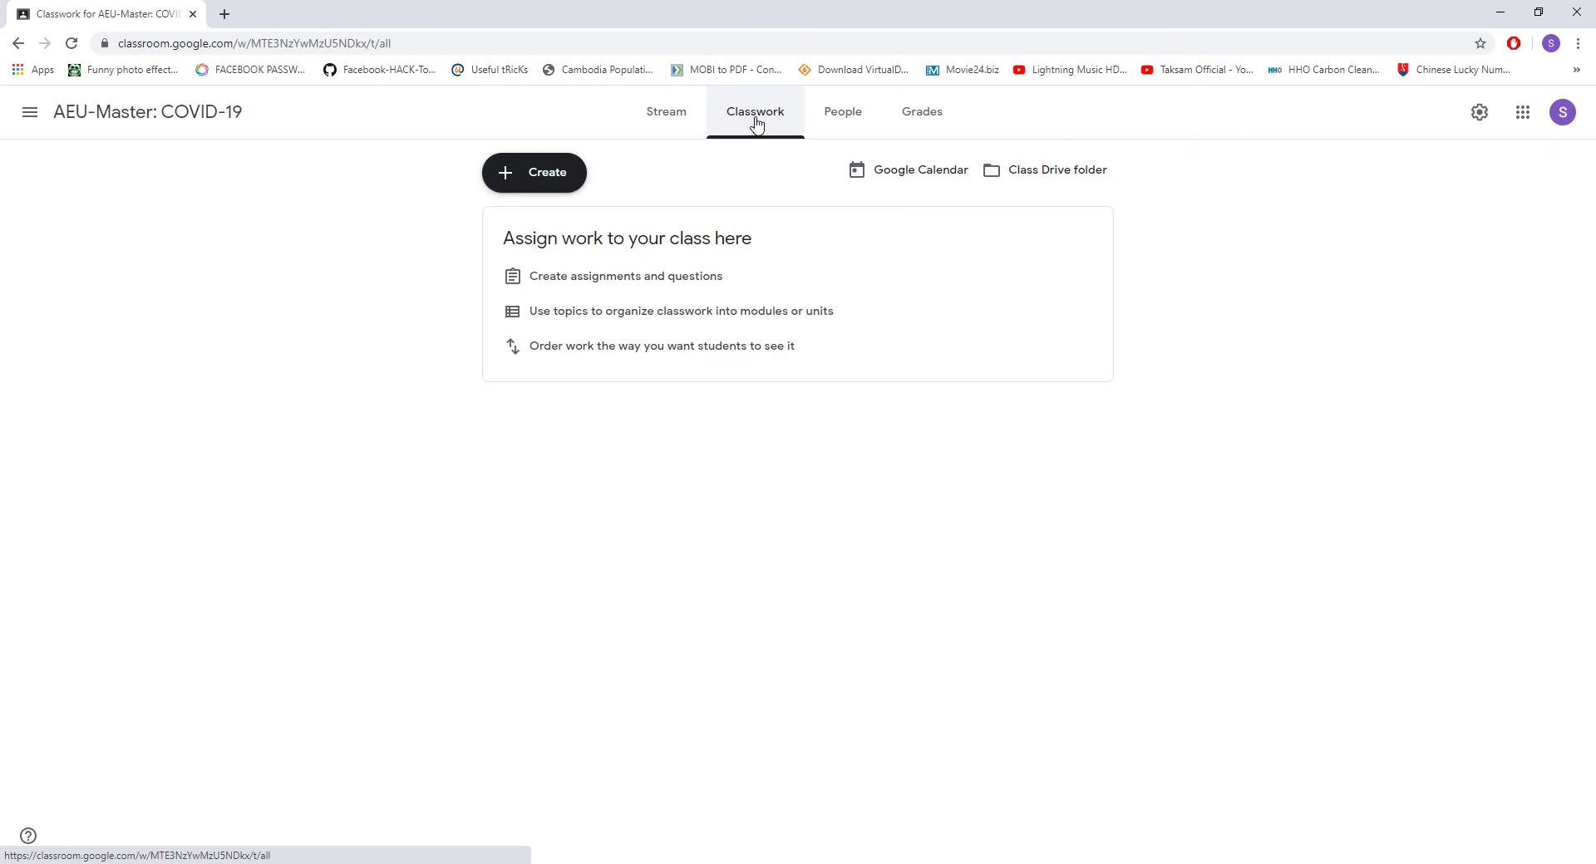
left_click(561, 184)
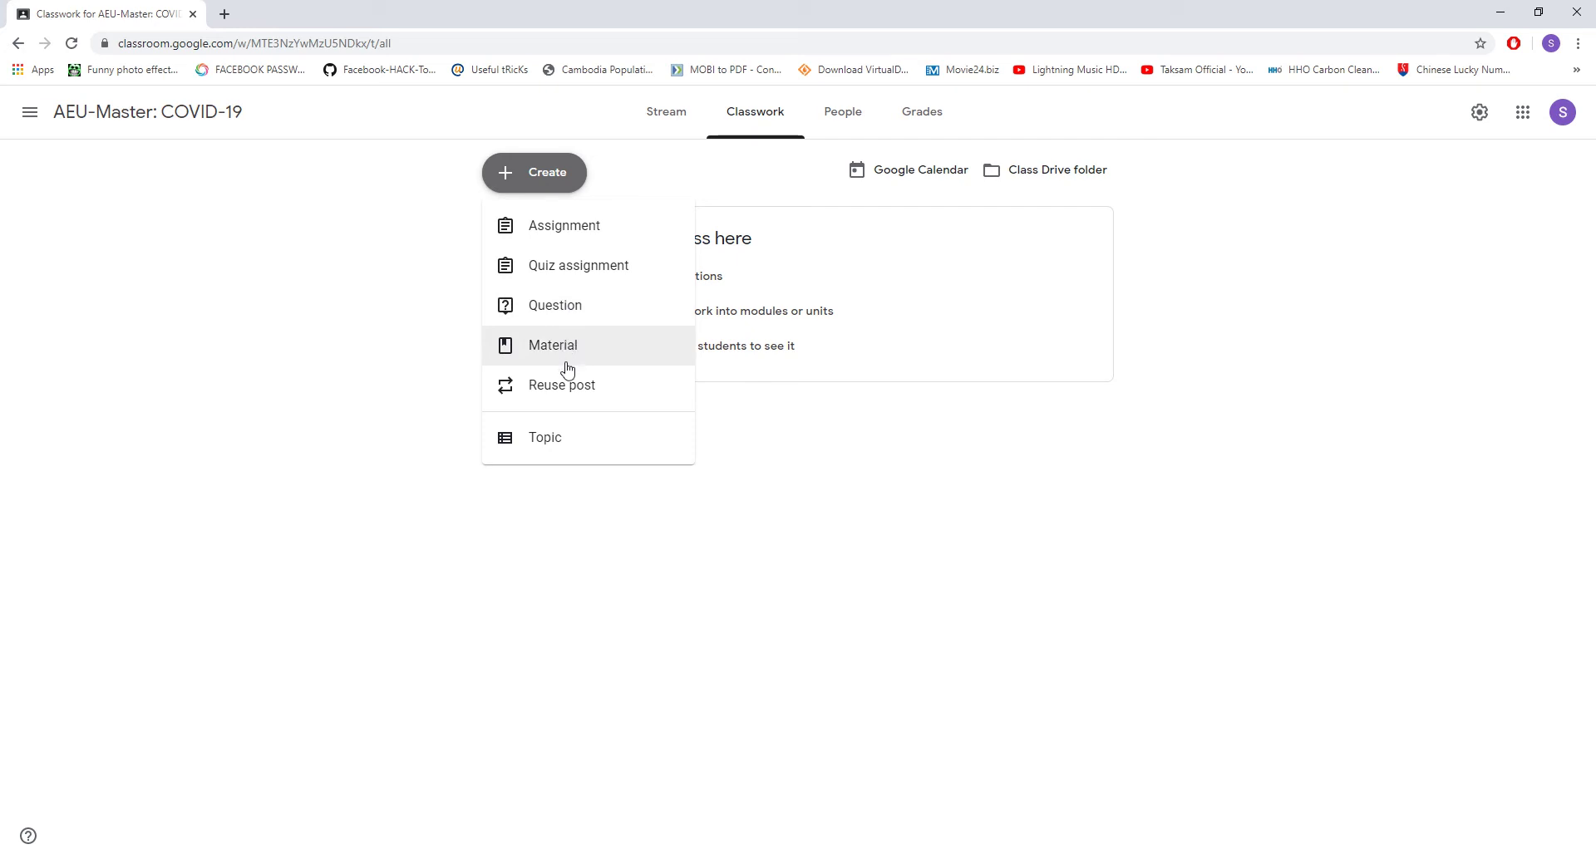
left_click(567, 440)
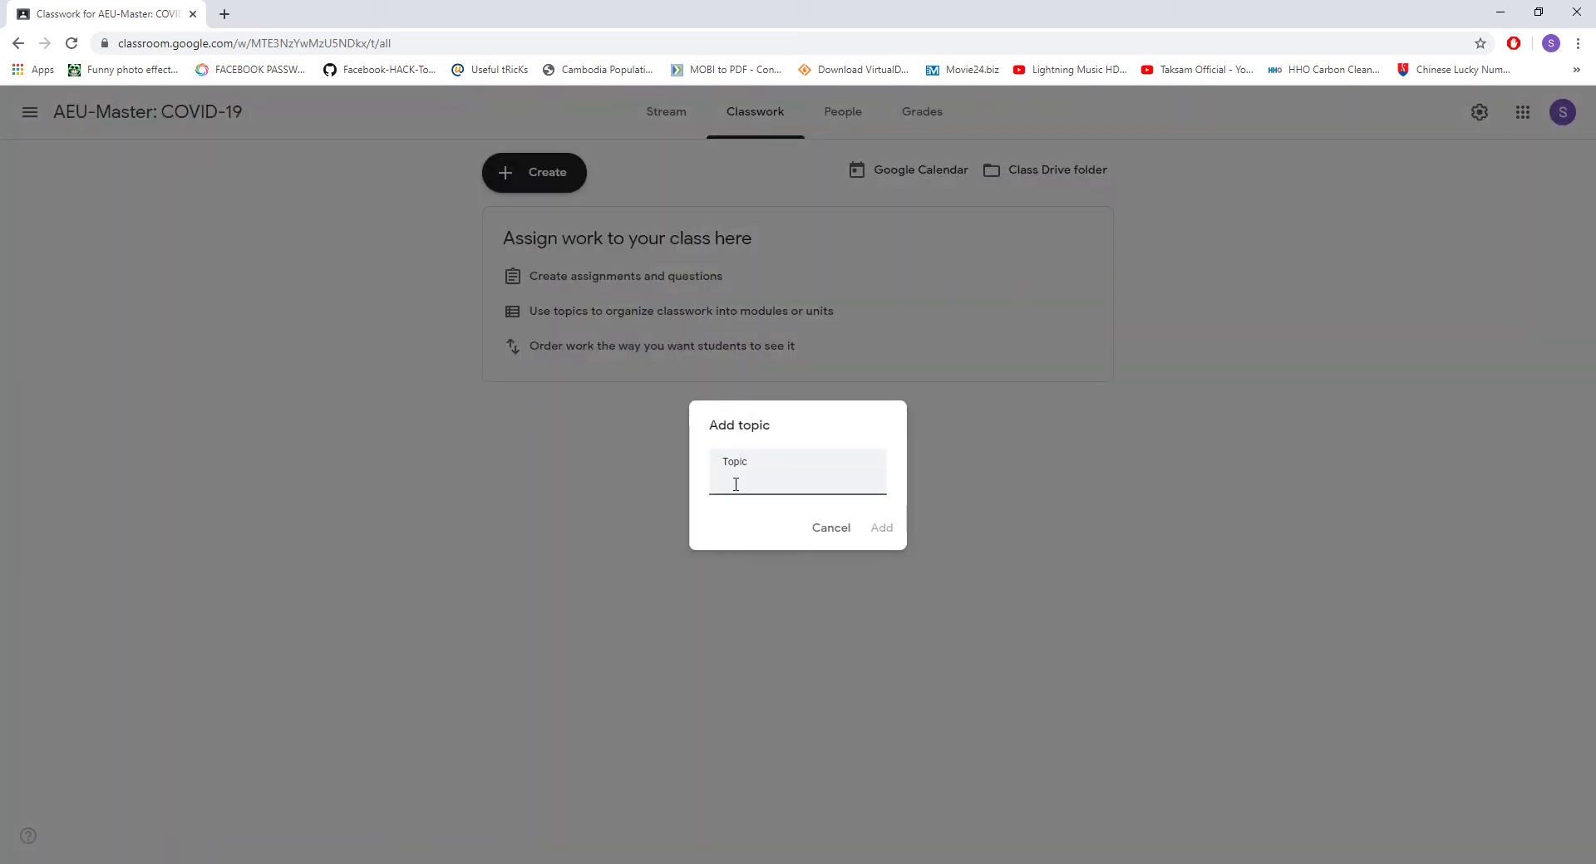
type("COur")
key("BackSpace")
key("BackSpace")
type("ourse Syllabus")
left_click(884, 528)
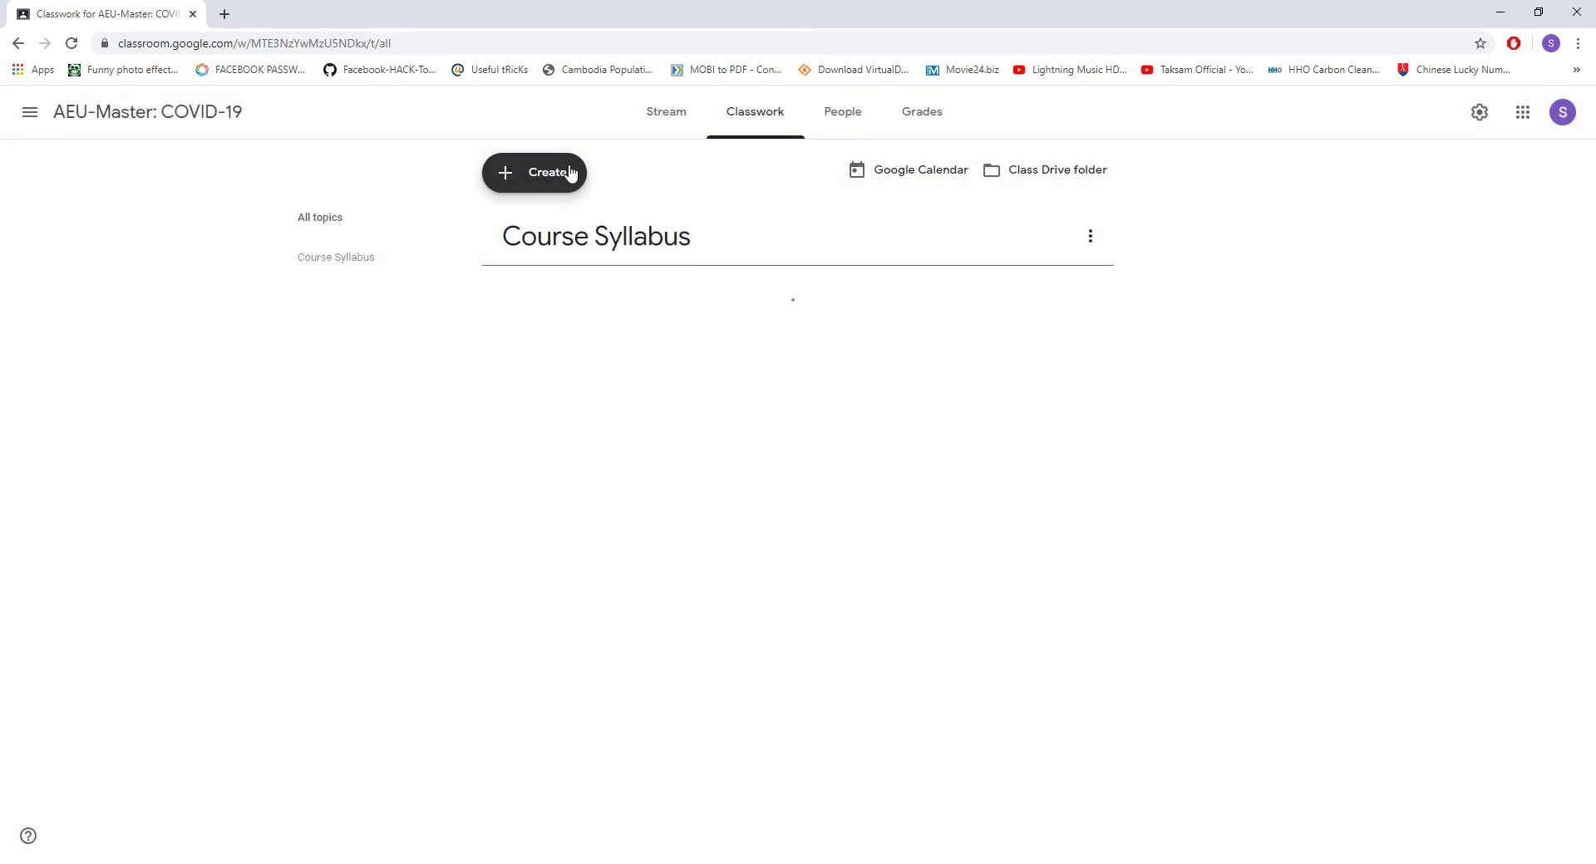
- Add a second classwork topic named "PowerPoint Materials"
left_click(571, 174)
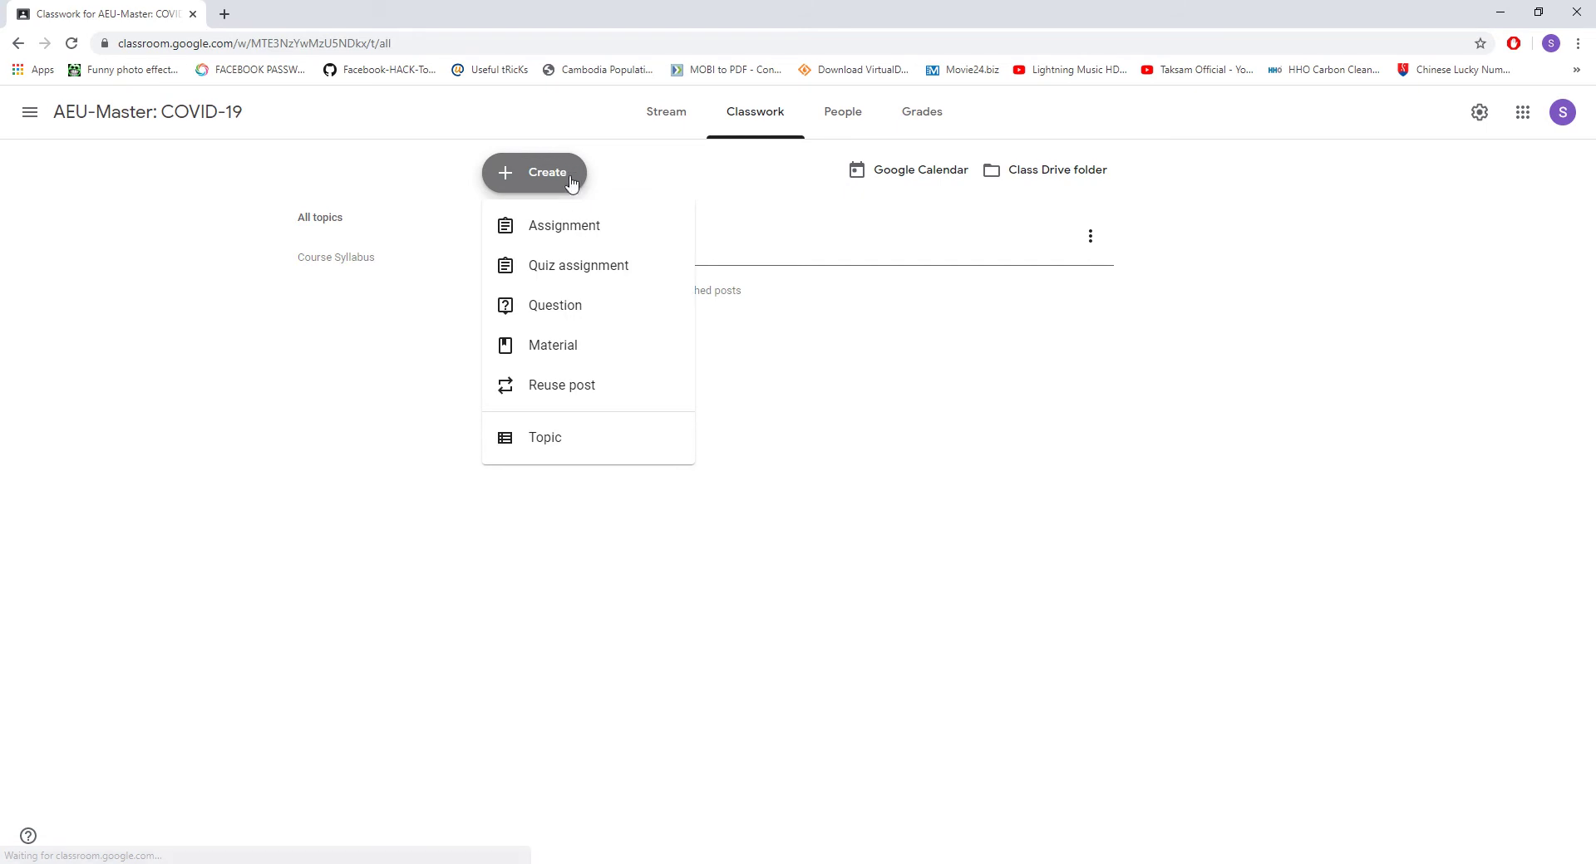
left_click(572, 440)
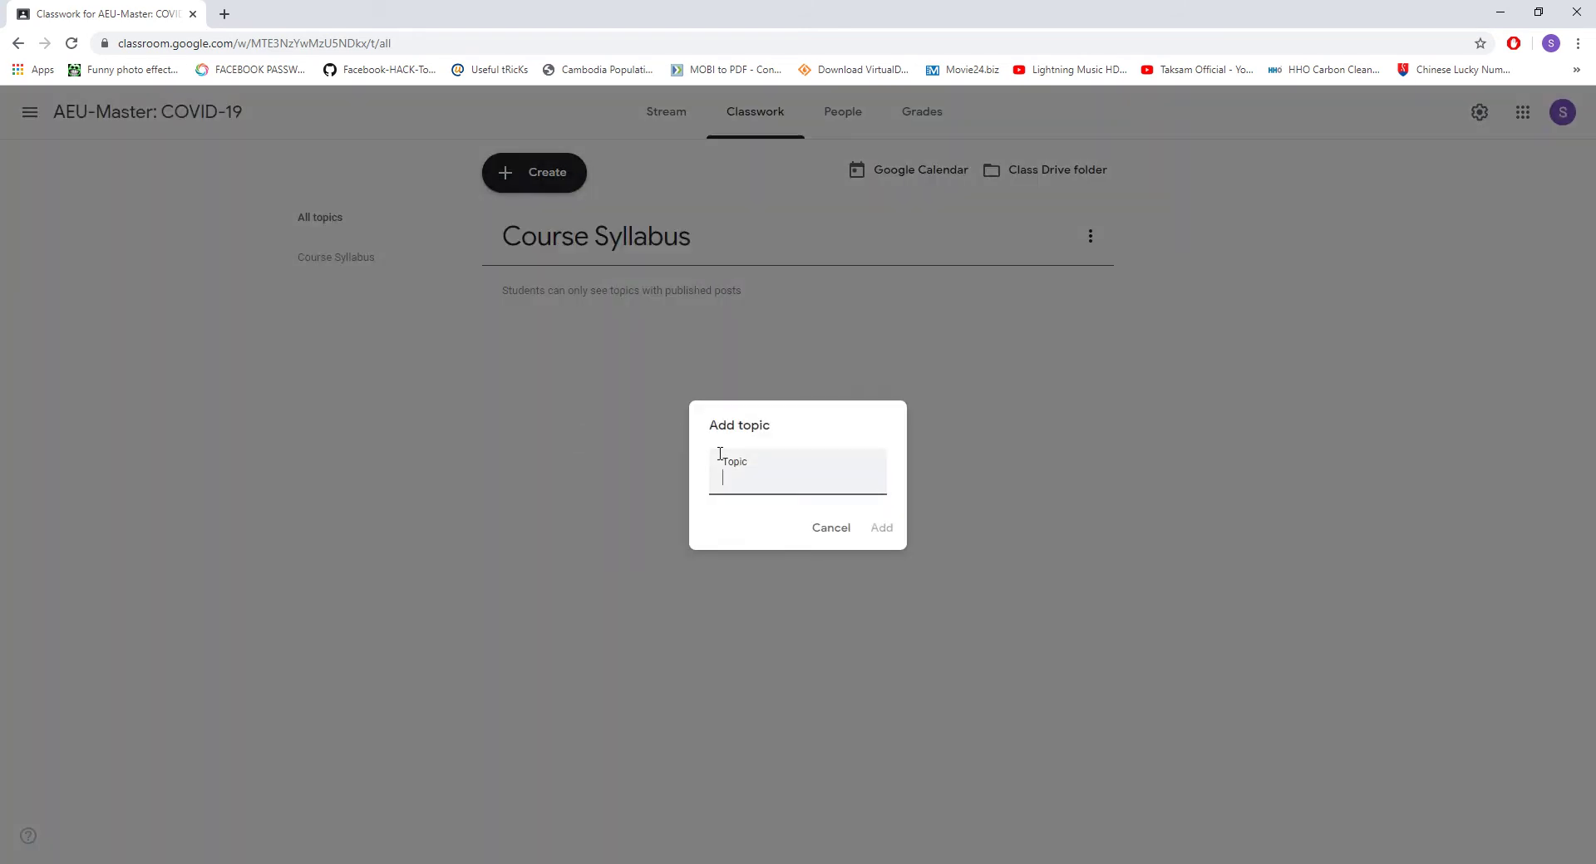
type("PowerPoint Mater")
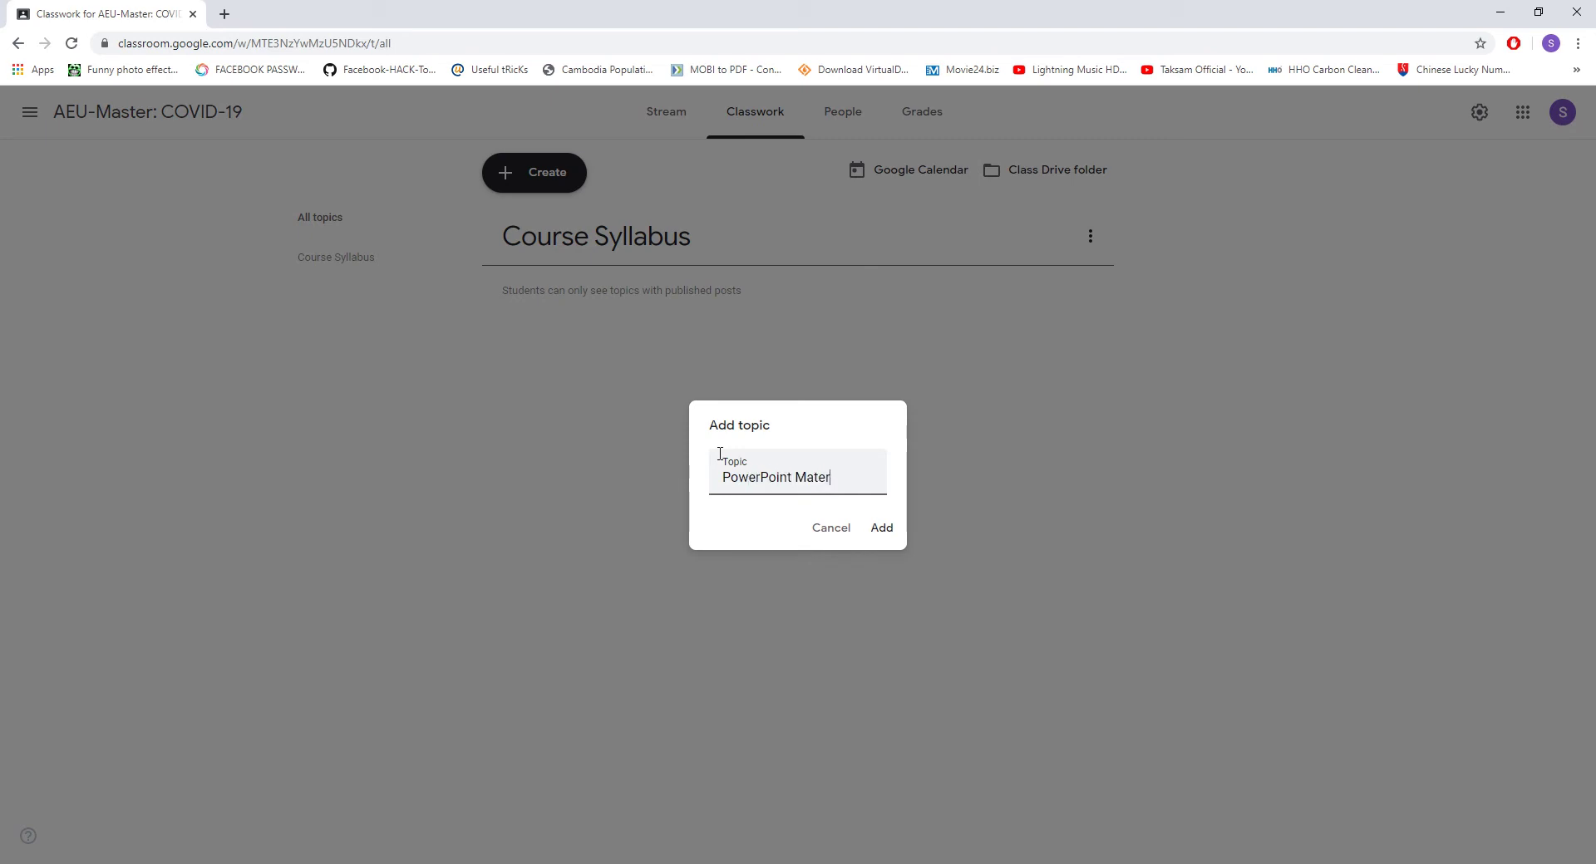
type("ials")
left_click(895, 525)
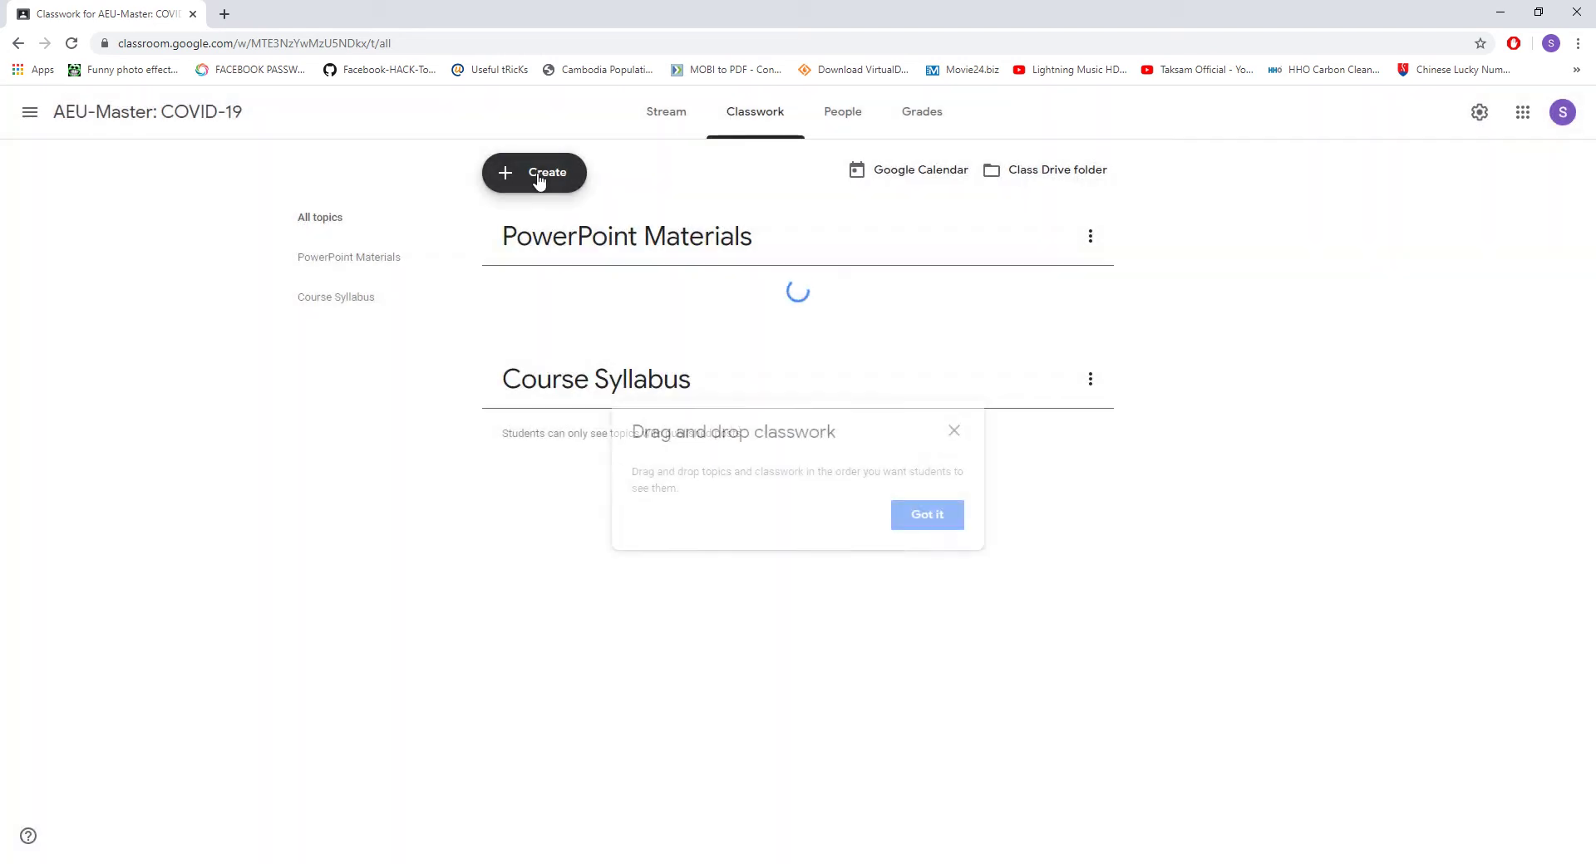
- Add a classwork topic named "Individual Assignment", dismissing the tip about reordering classwork
left_click(538, 176)
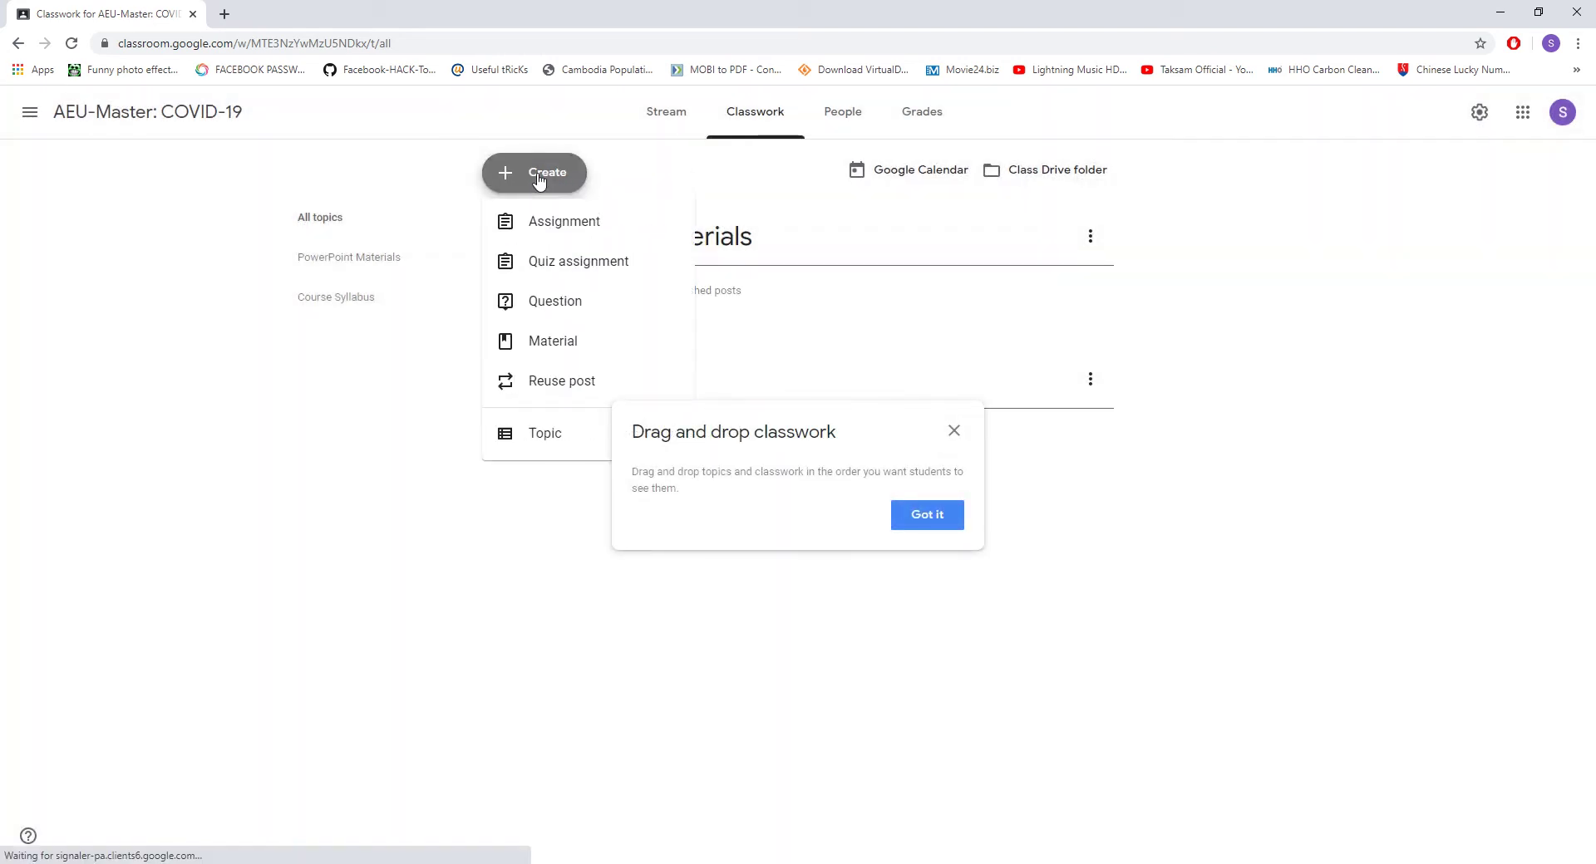
left_click(548, 439)
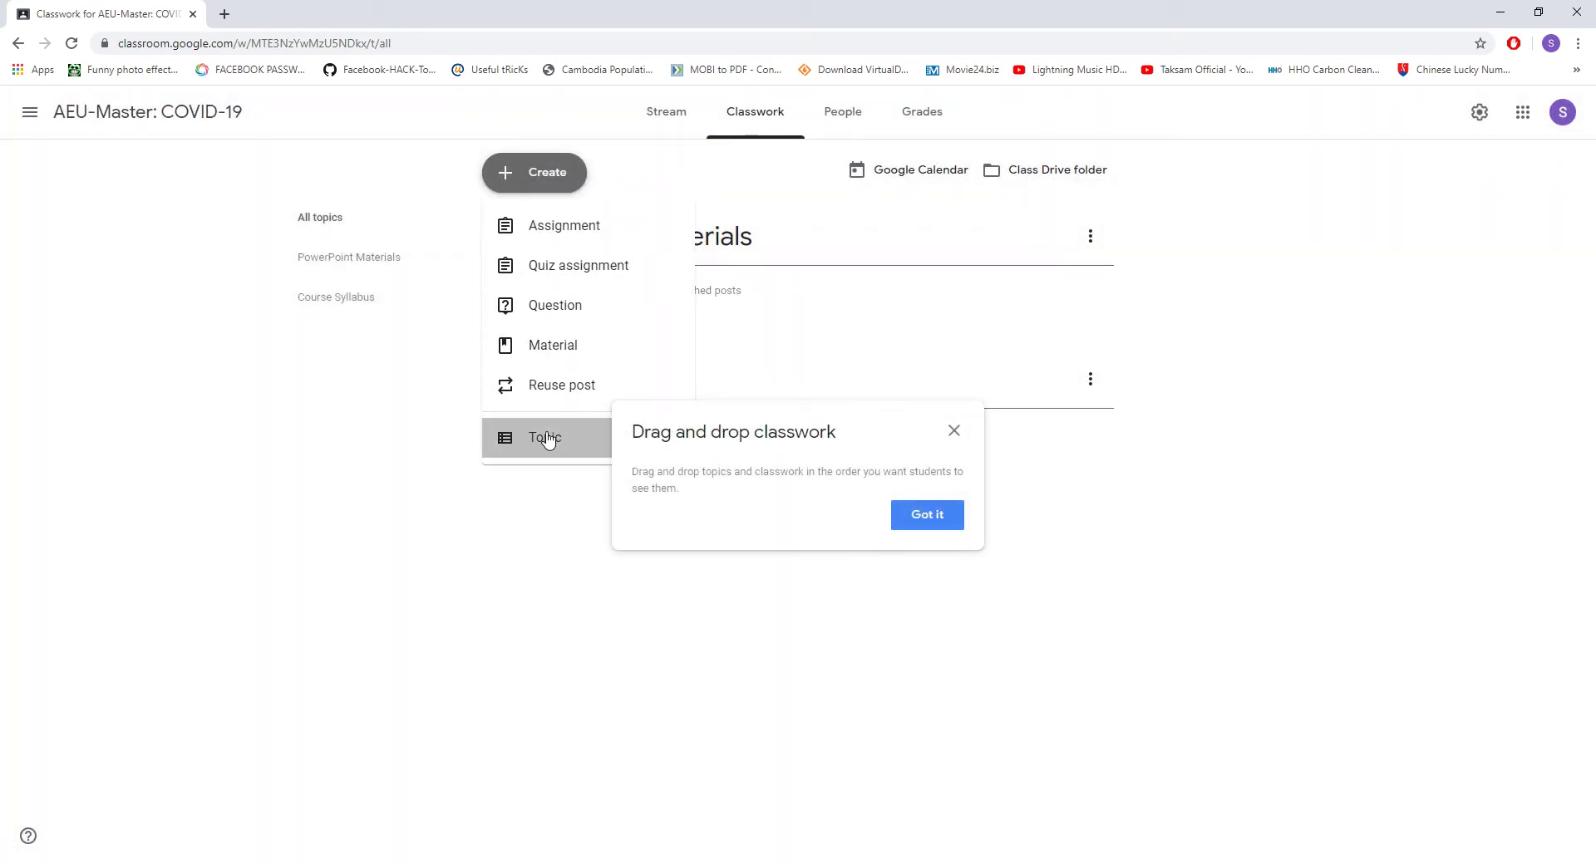
left_click(938, 519)
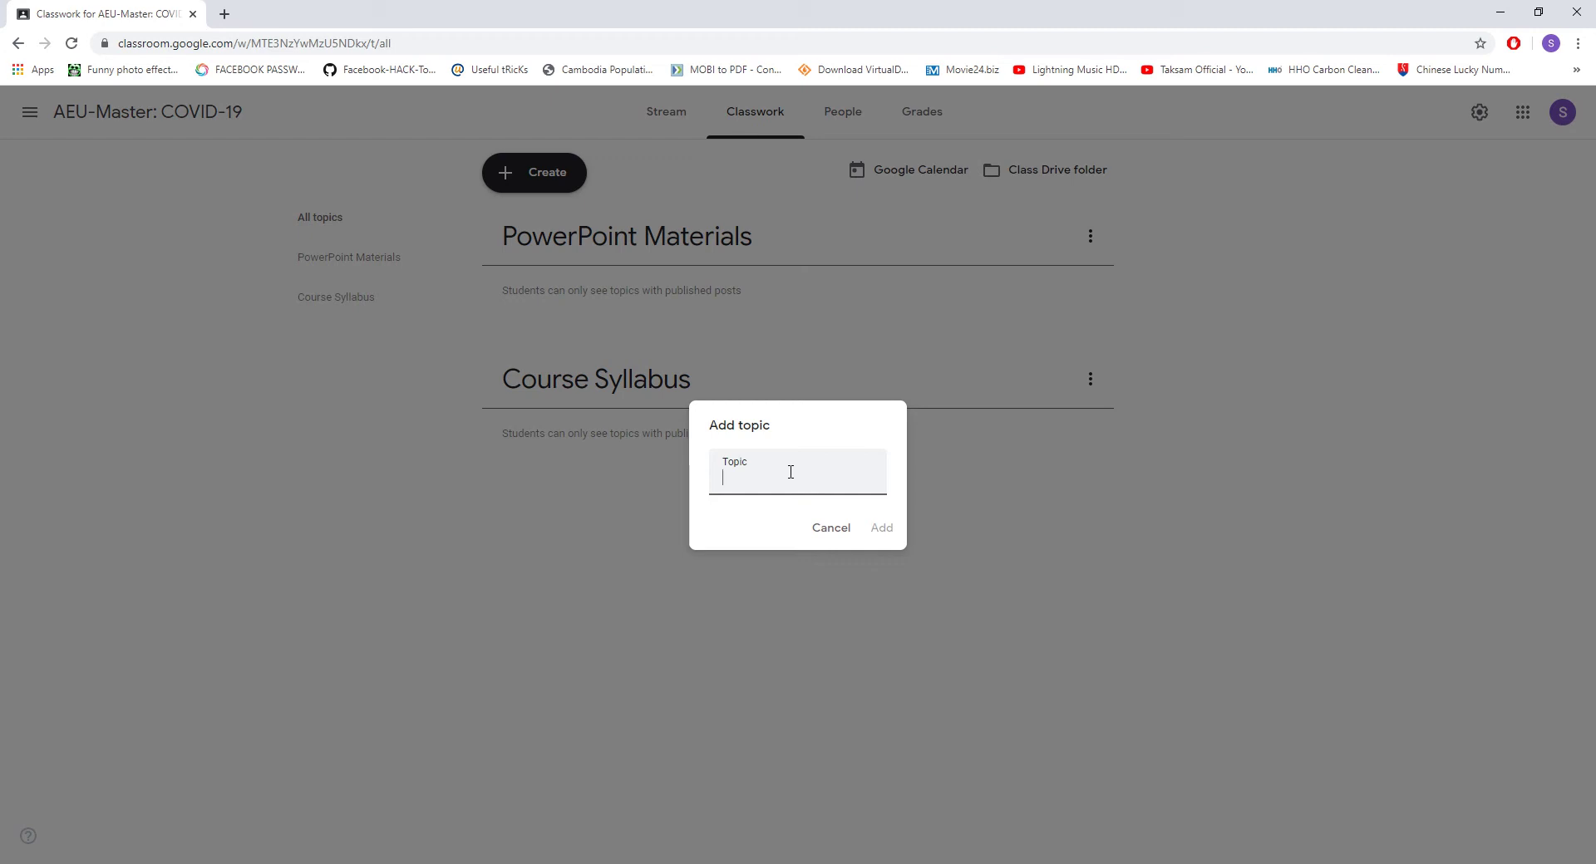
type("Individual Assignment")
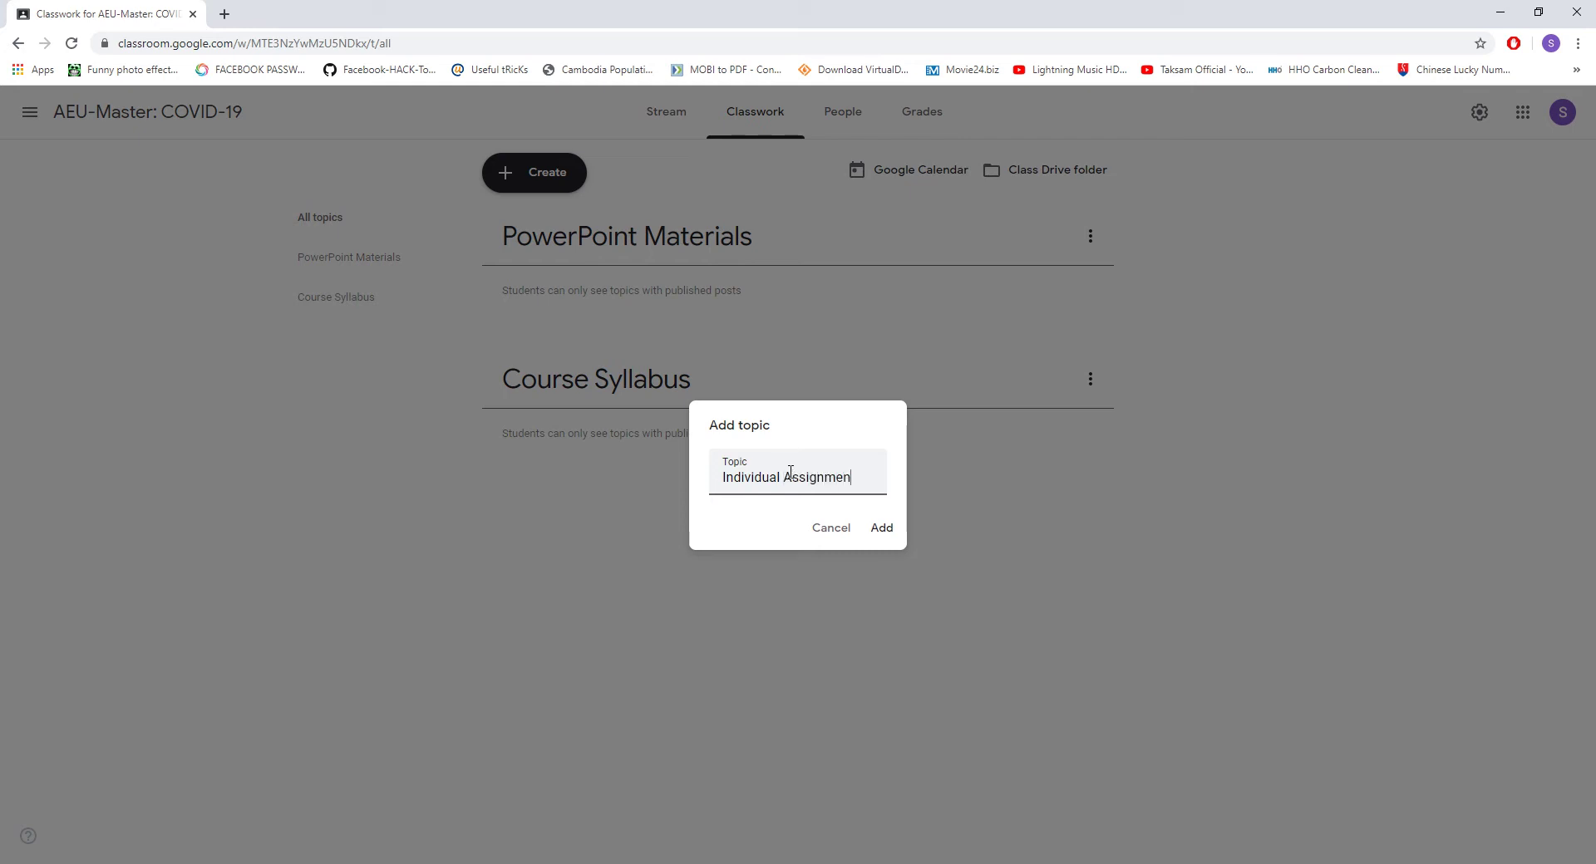
left_click(883, 530)
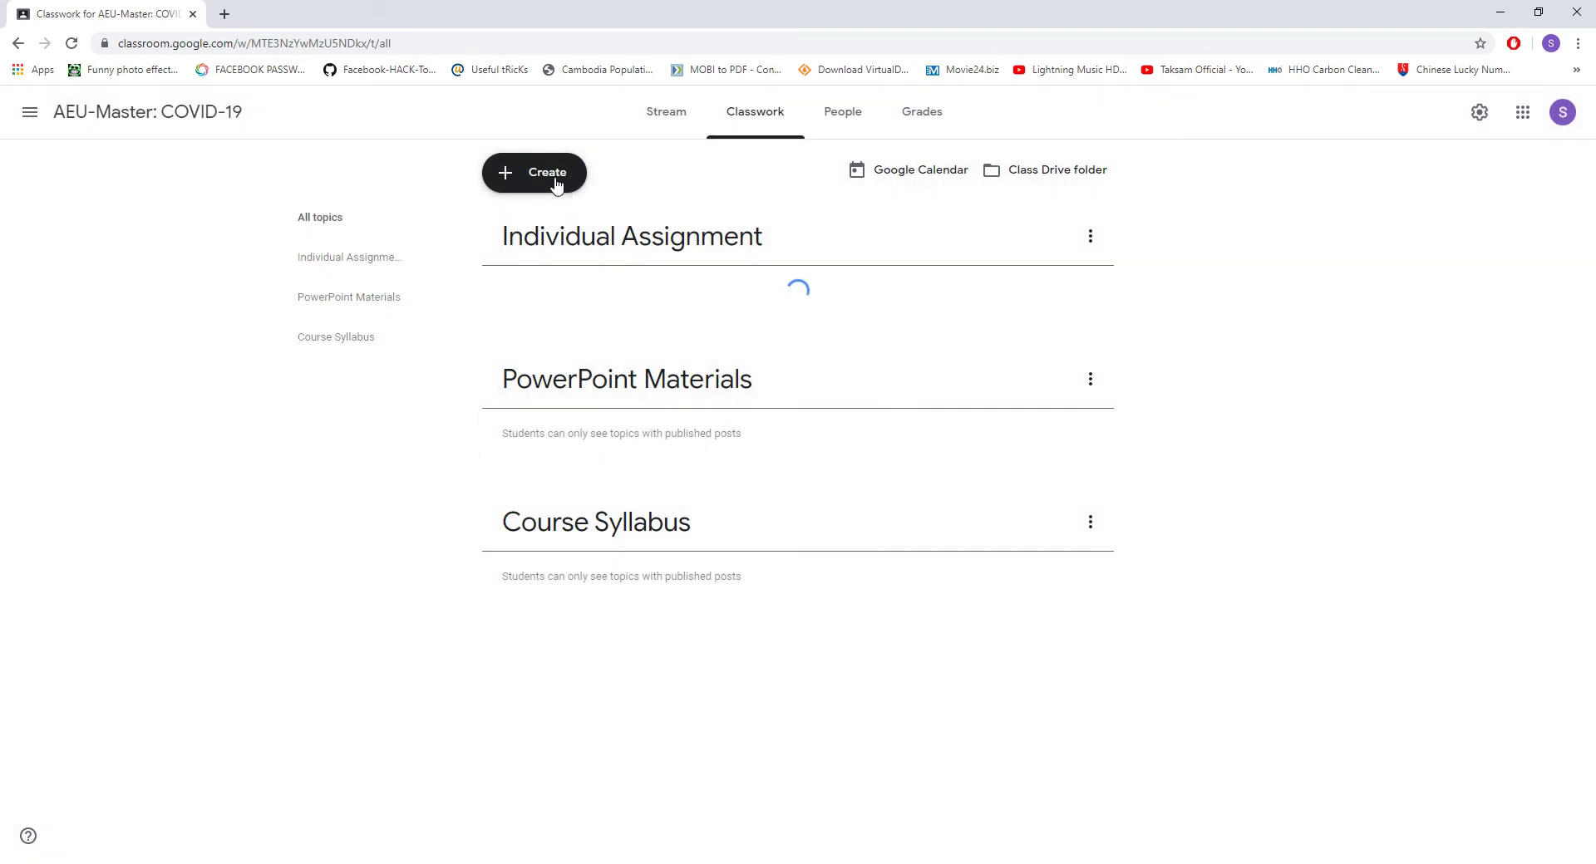
- Add a classwork topic named "Quiz/Homework"
left_click(552, 183)
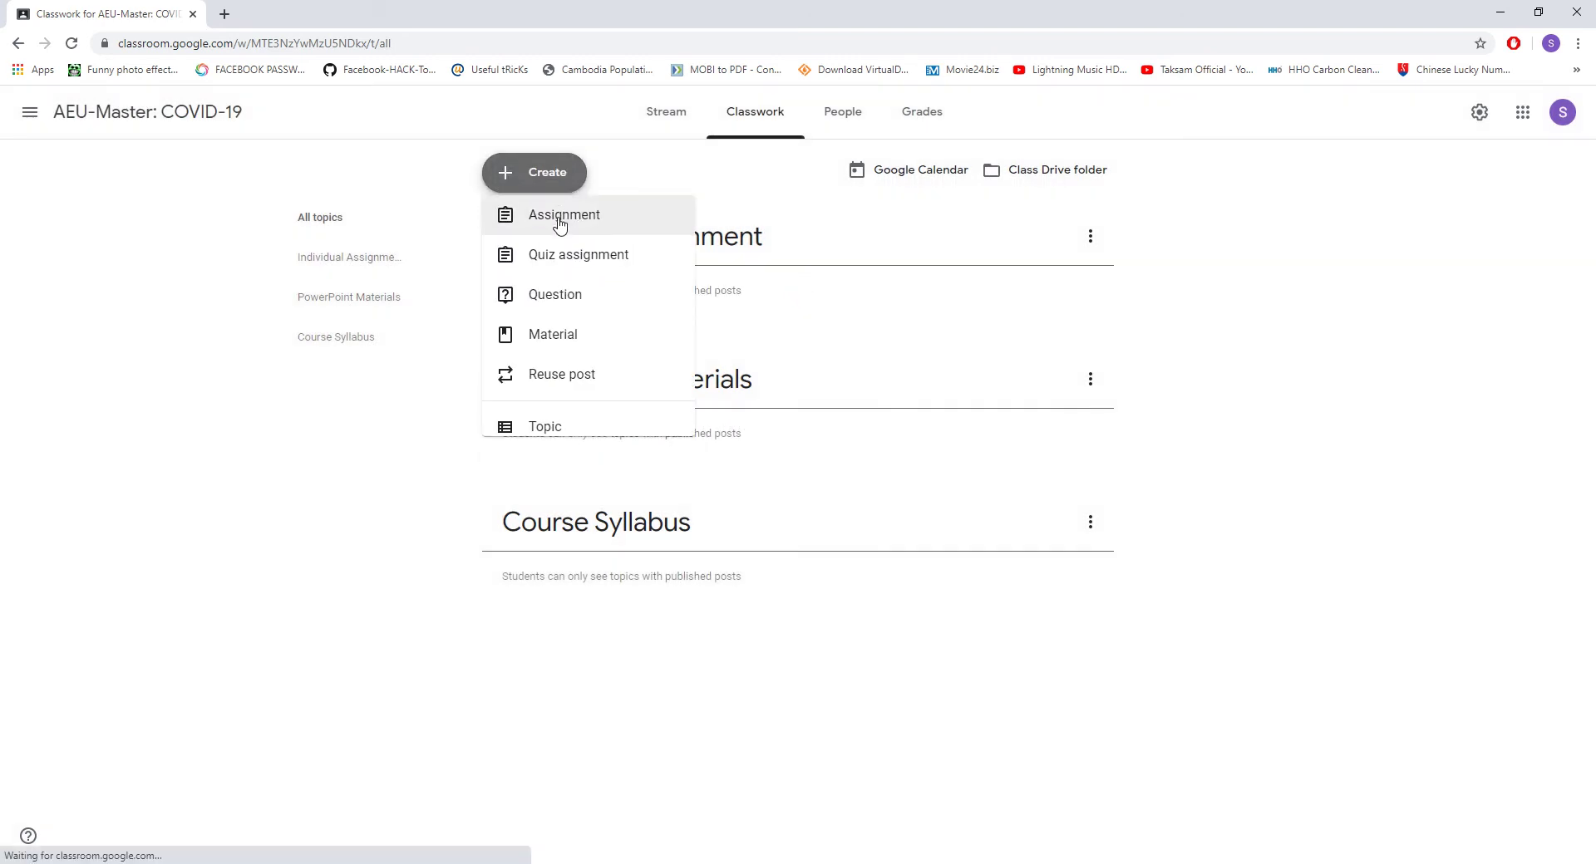
left_click(570, 438)
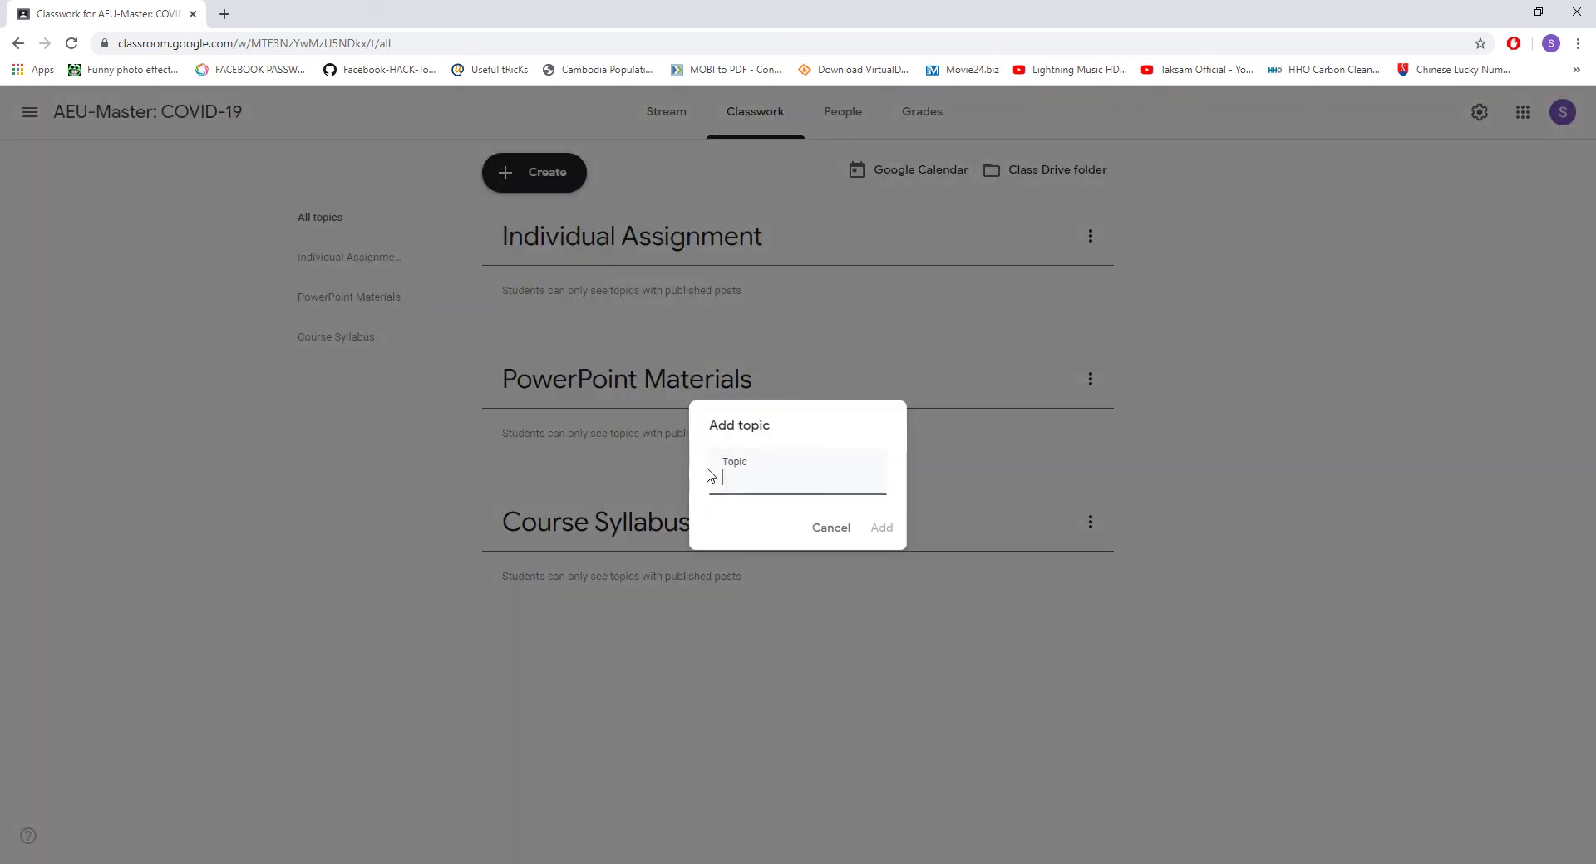
type("Quiz A")
key("BackSpace")
type("/Homework")
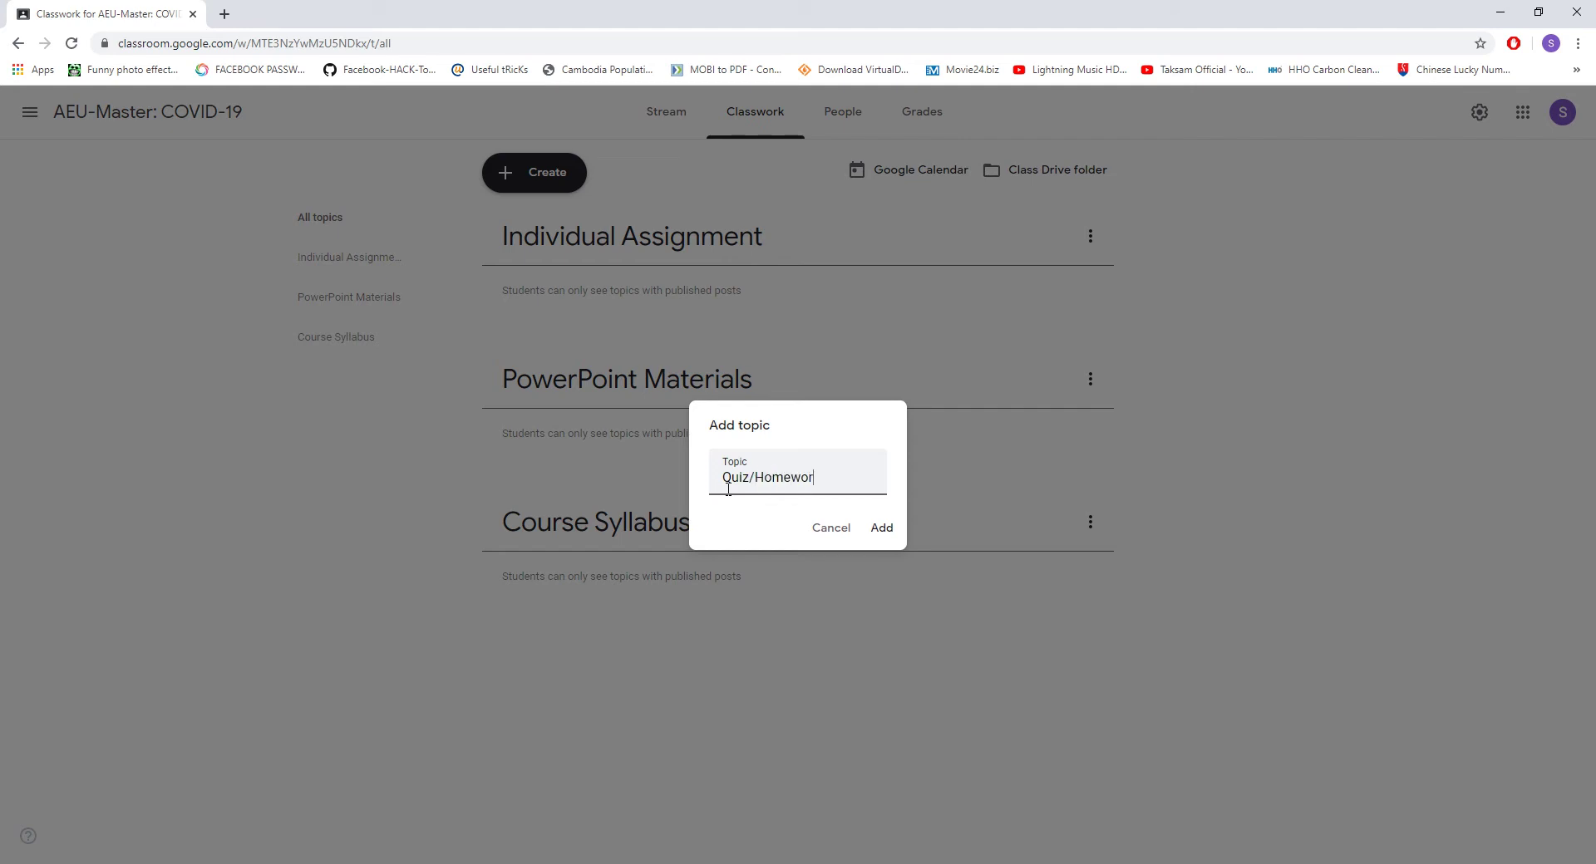
left_click(879, 532)
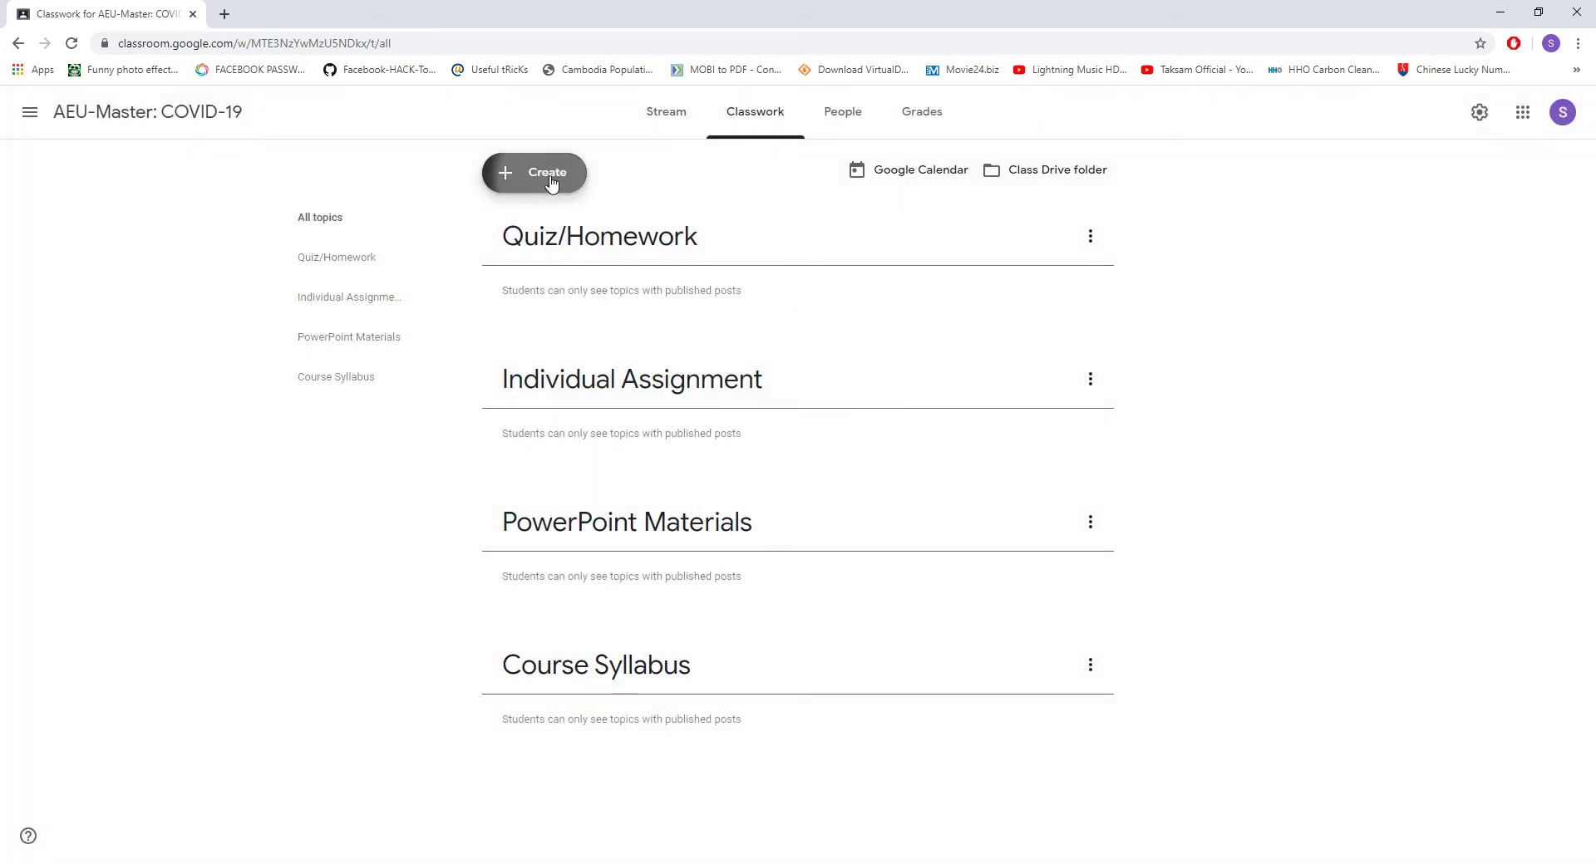
- Add a classwork topic named "Mid-Term Exam", capitalizing "Term" before saving it
left_click(549, 175)
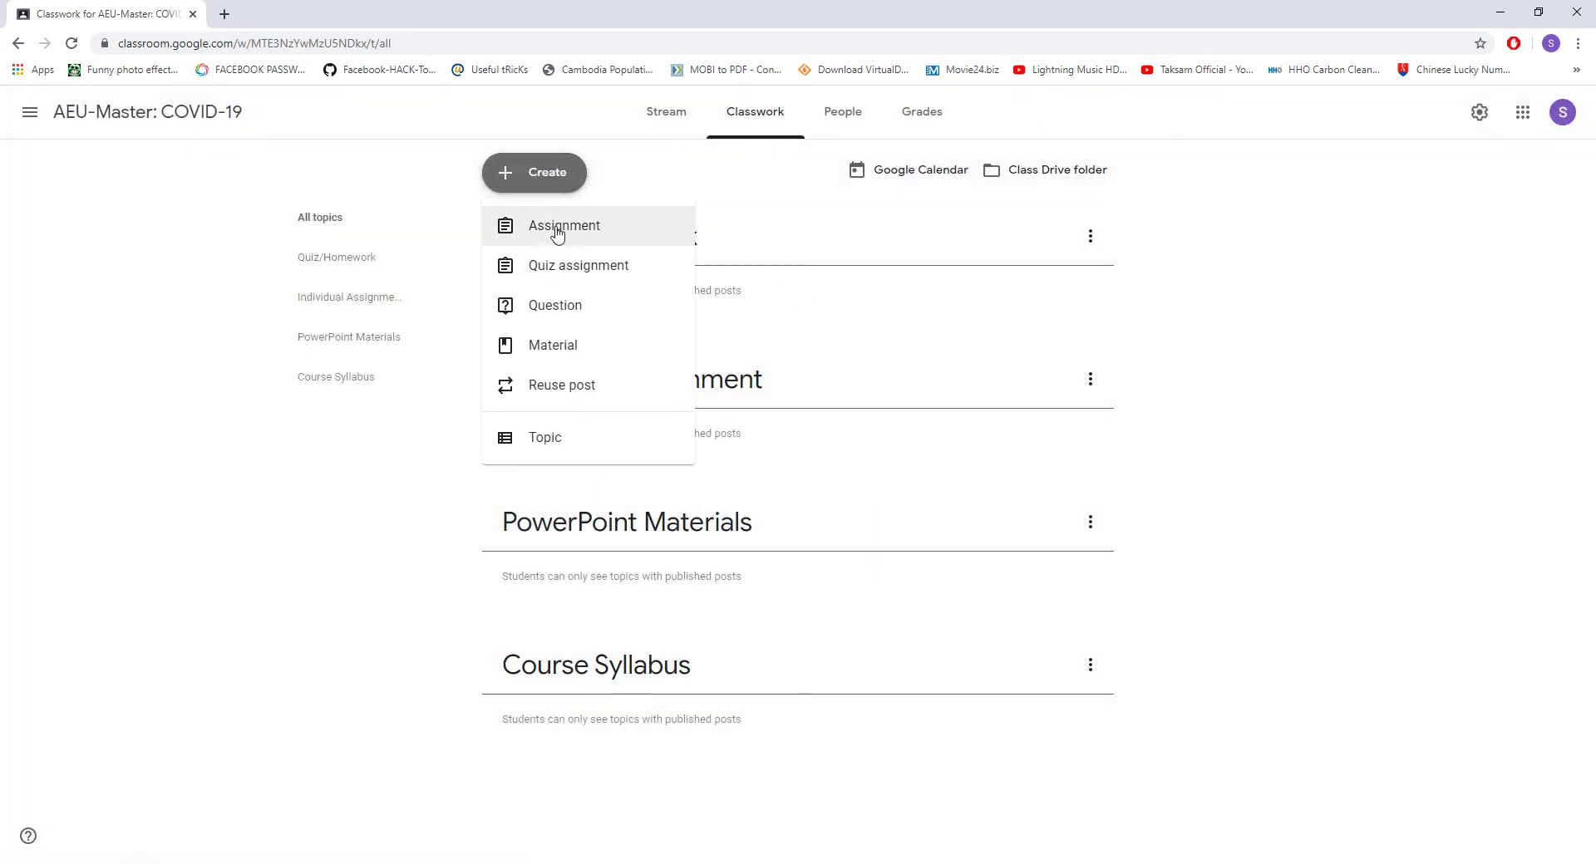
left_click(553, 443)
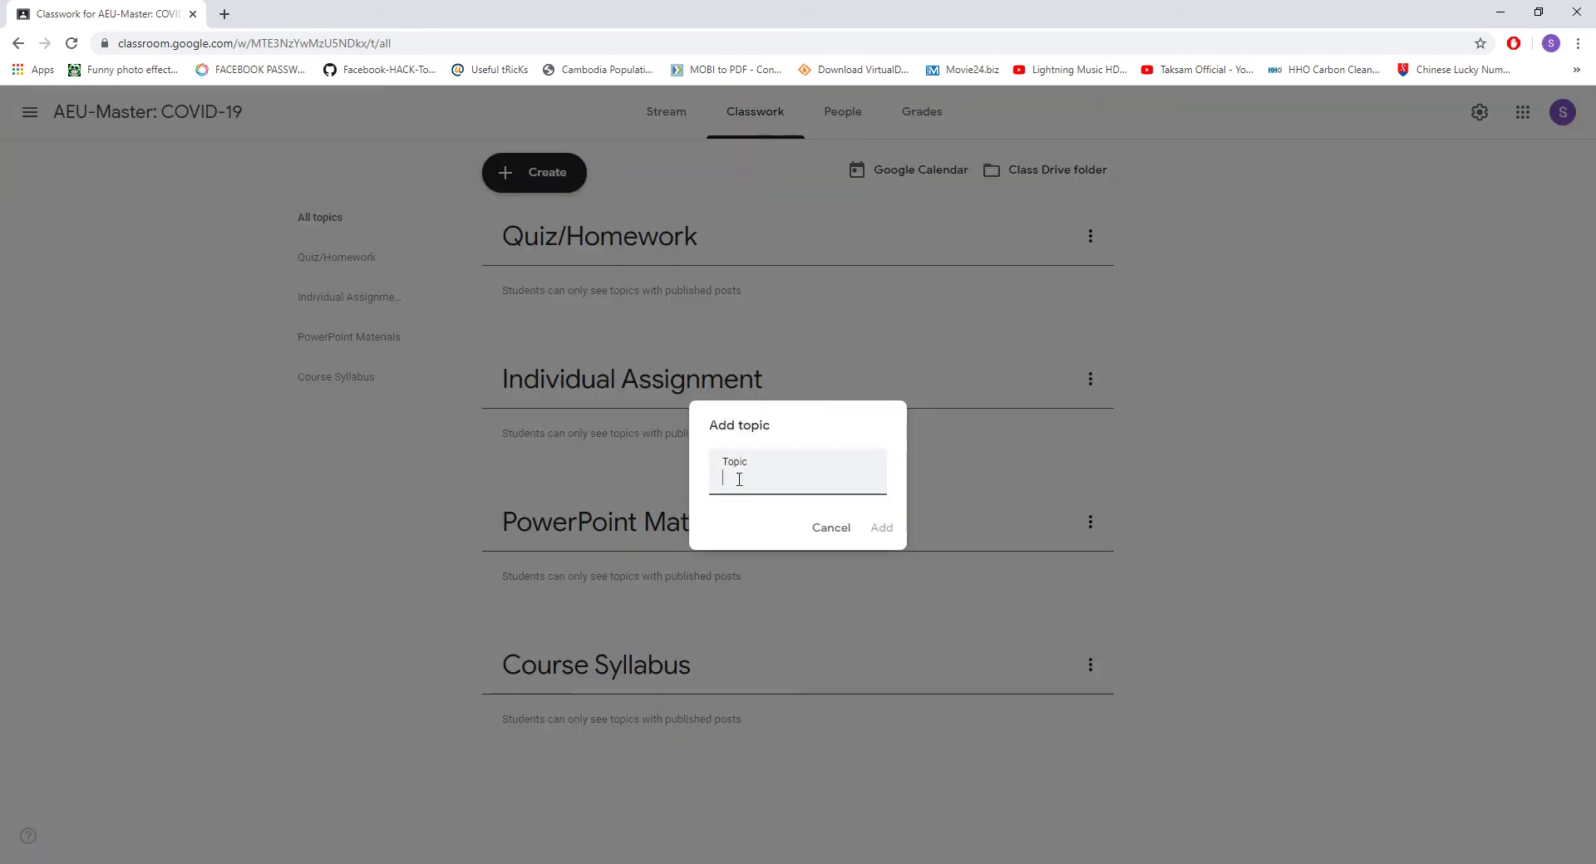
type("Mo")
type("d-term Exam")
left_click(757, 476)
key("BackSpace")
type("T")
left_click(882, 528)
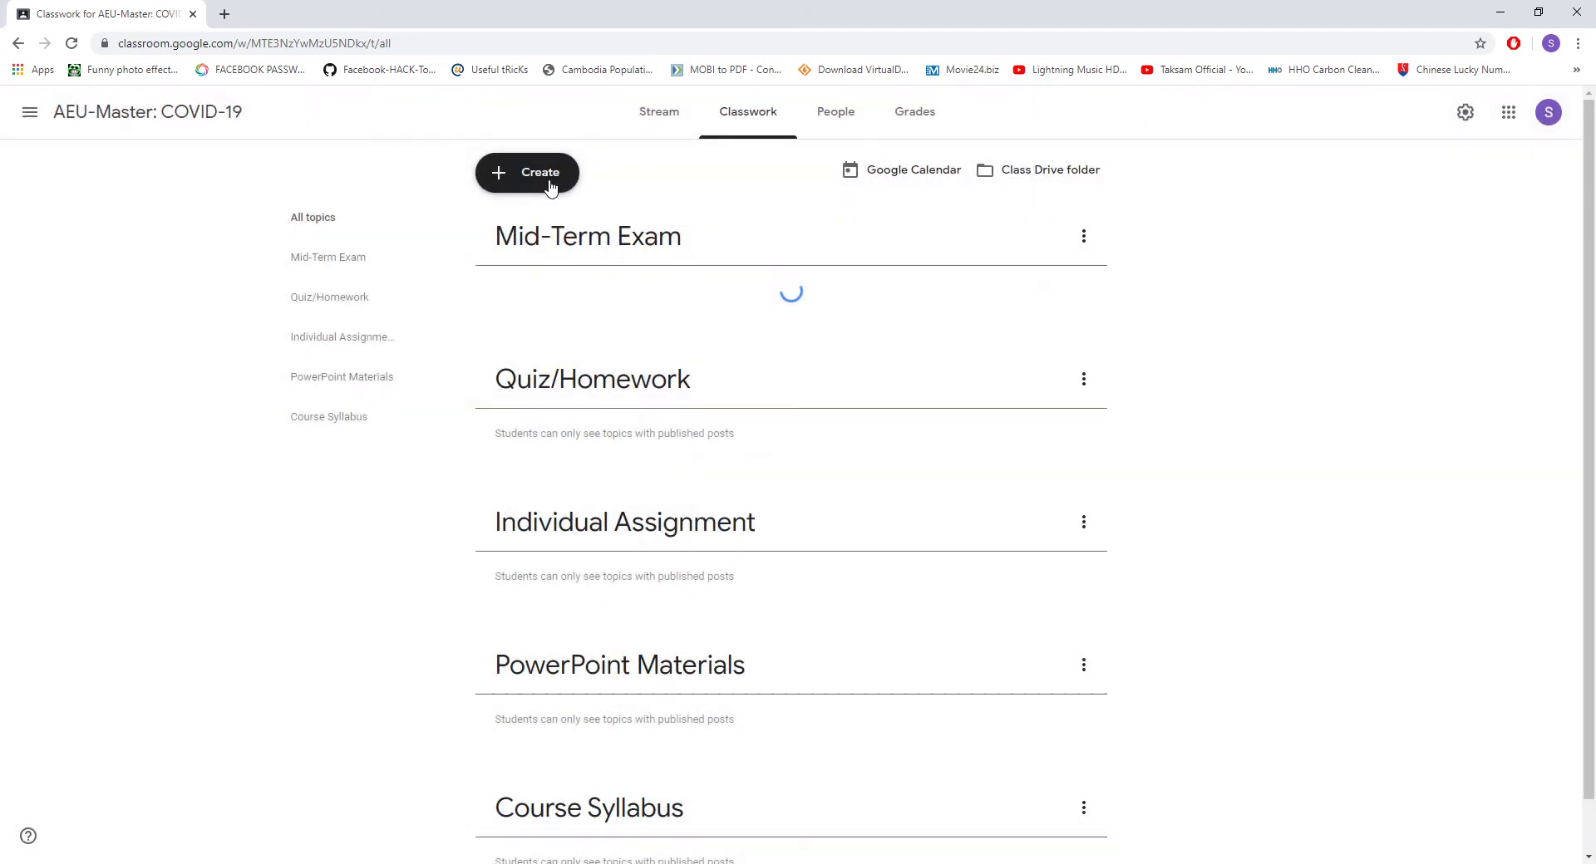
- Add a classwork topic named "Final Exam"
left_click(545, 176)
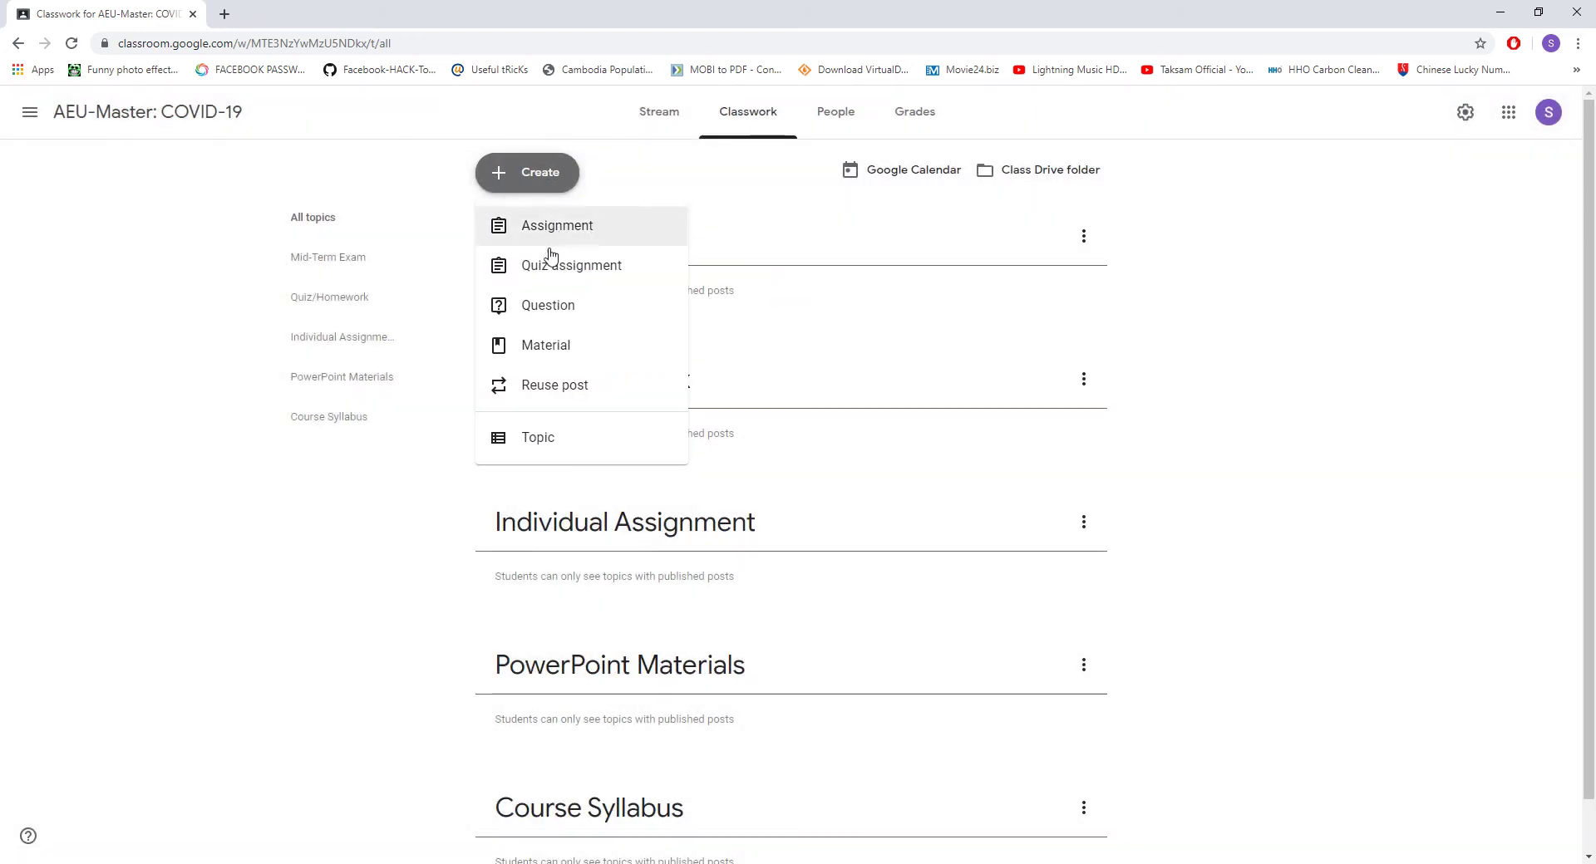
left_click(544, 447)
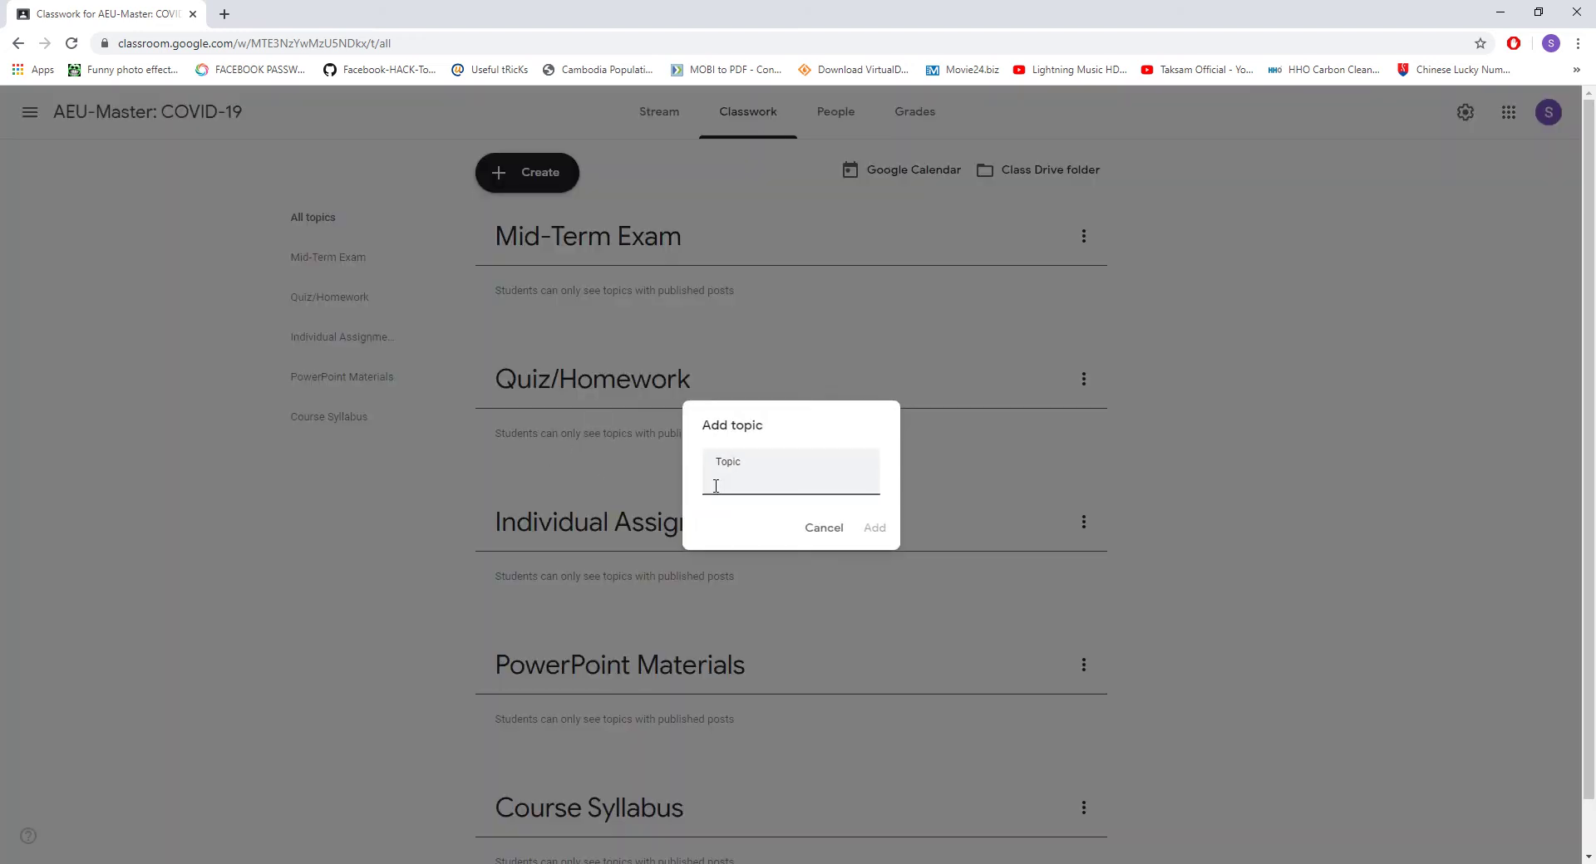
type("Final Exam")
left_click(862, 537)
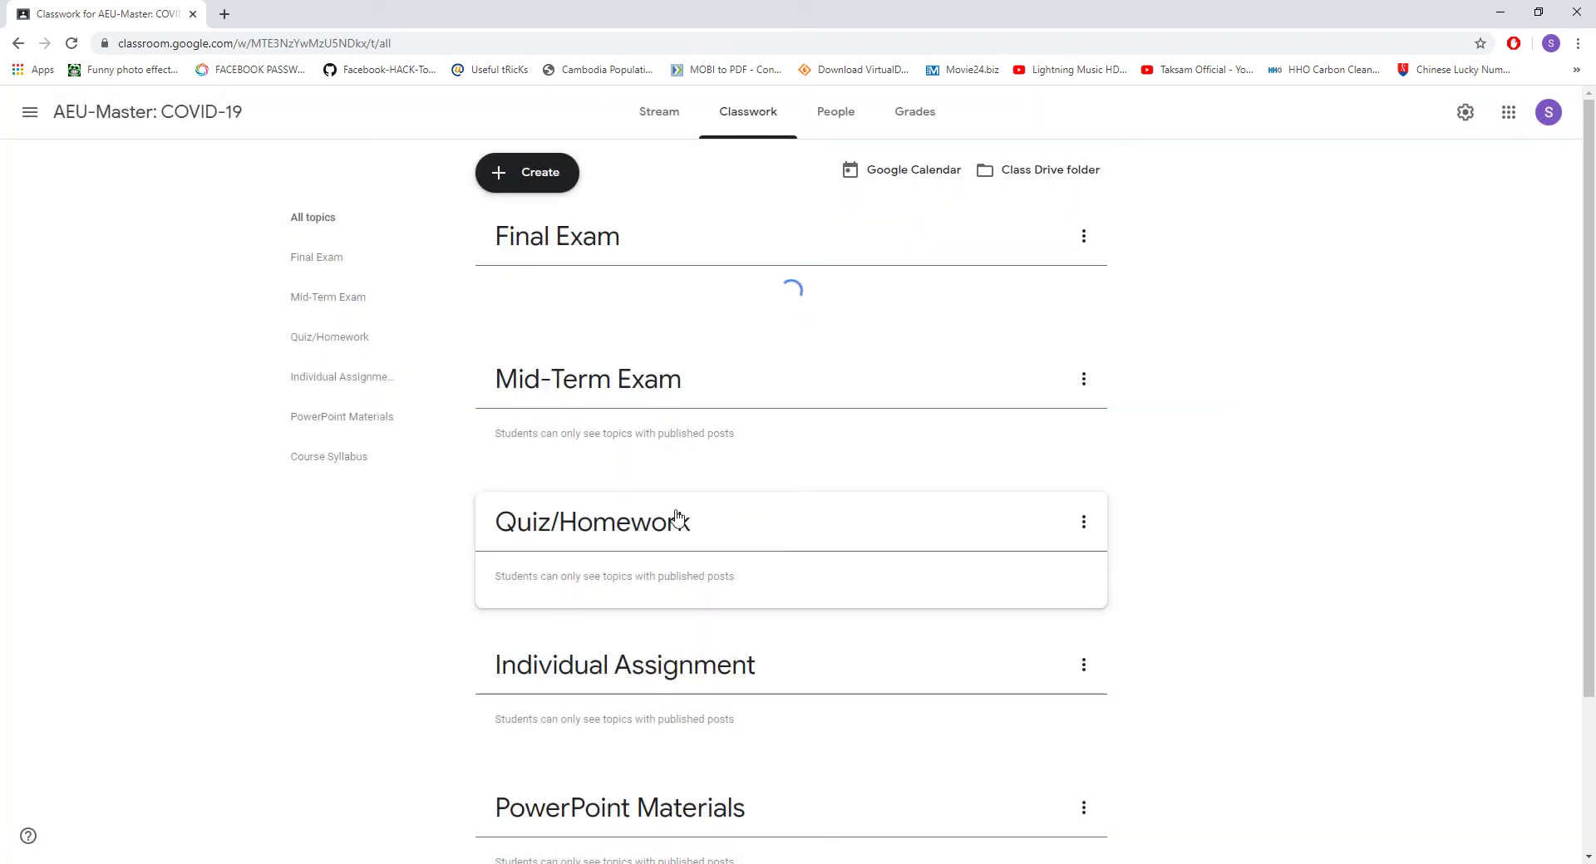
- Move the Course Syllabus topic to the beginning of the classwork list, above Final Exam
scroll(678, 519, "down", 2)
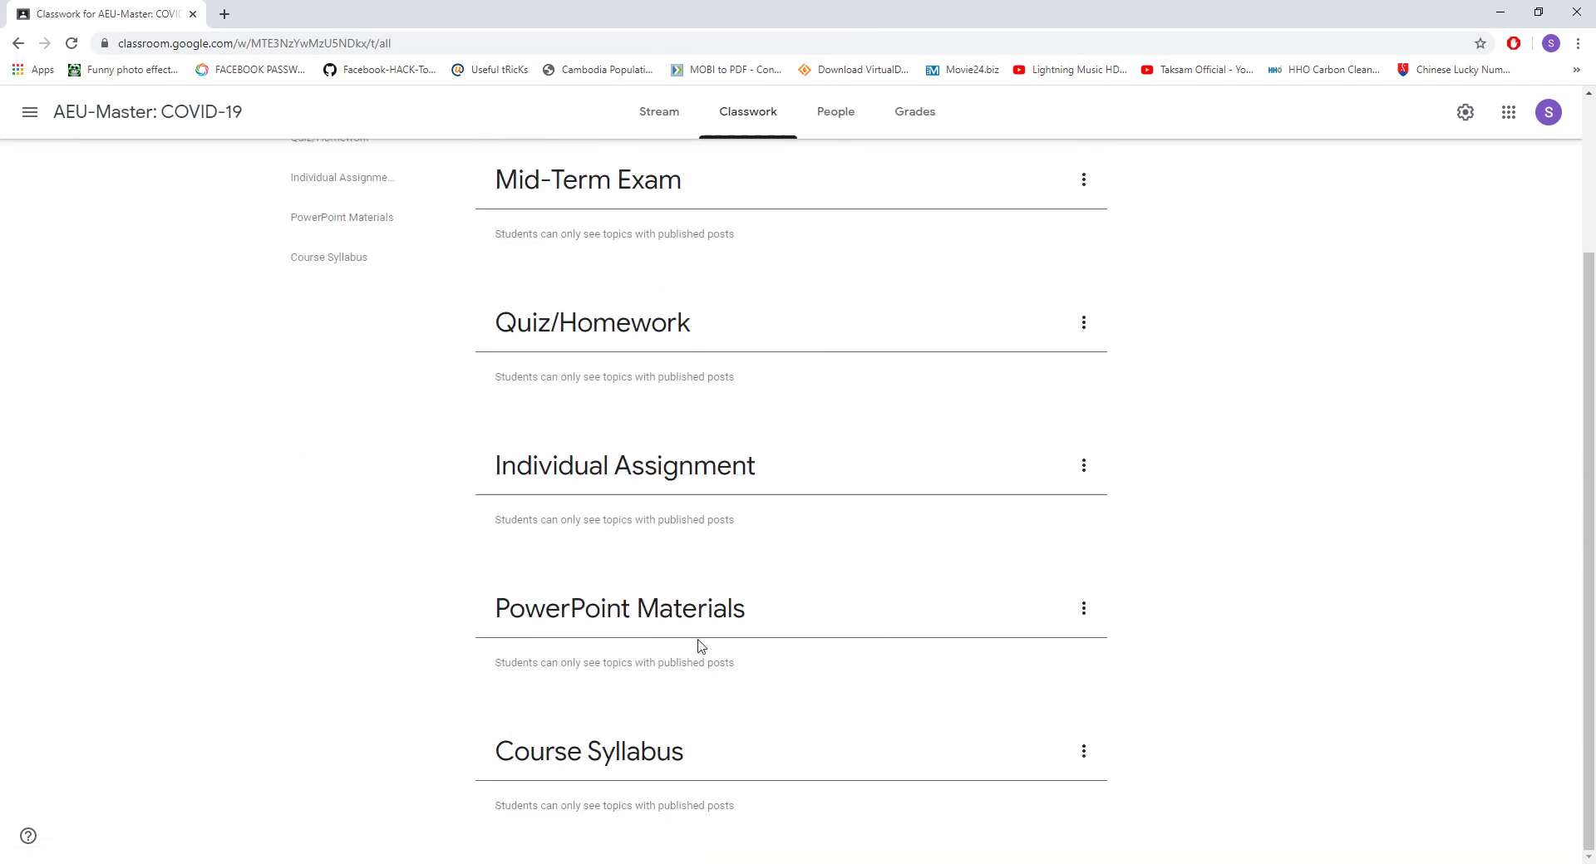
scroll(791, 744, "up", 2)
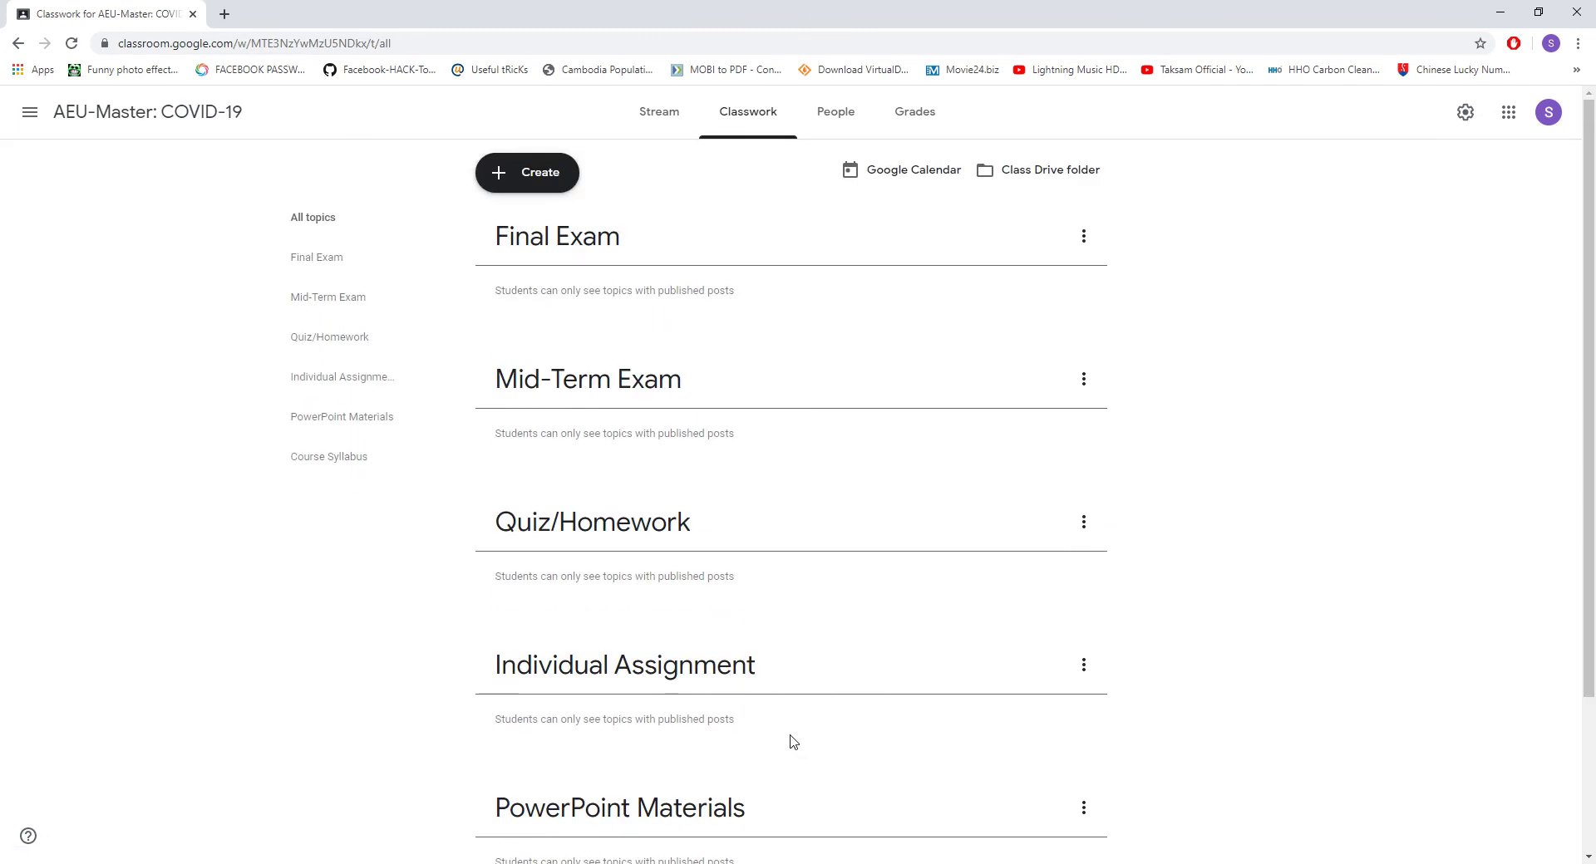
scroll(800, 673, "down", 2)
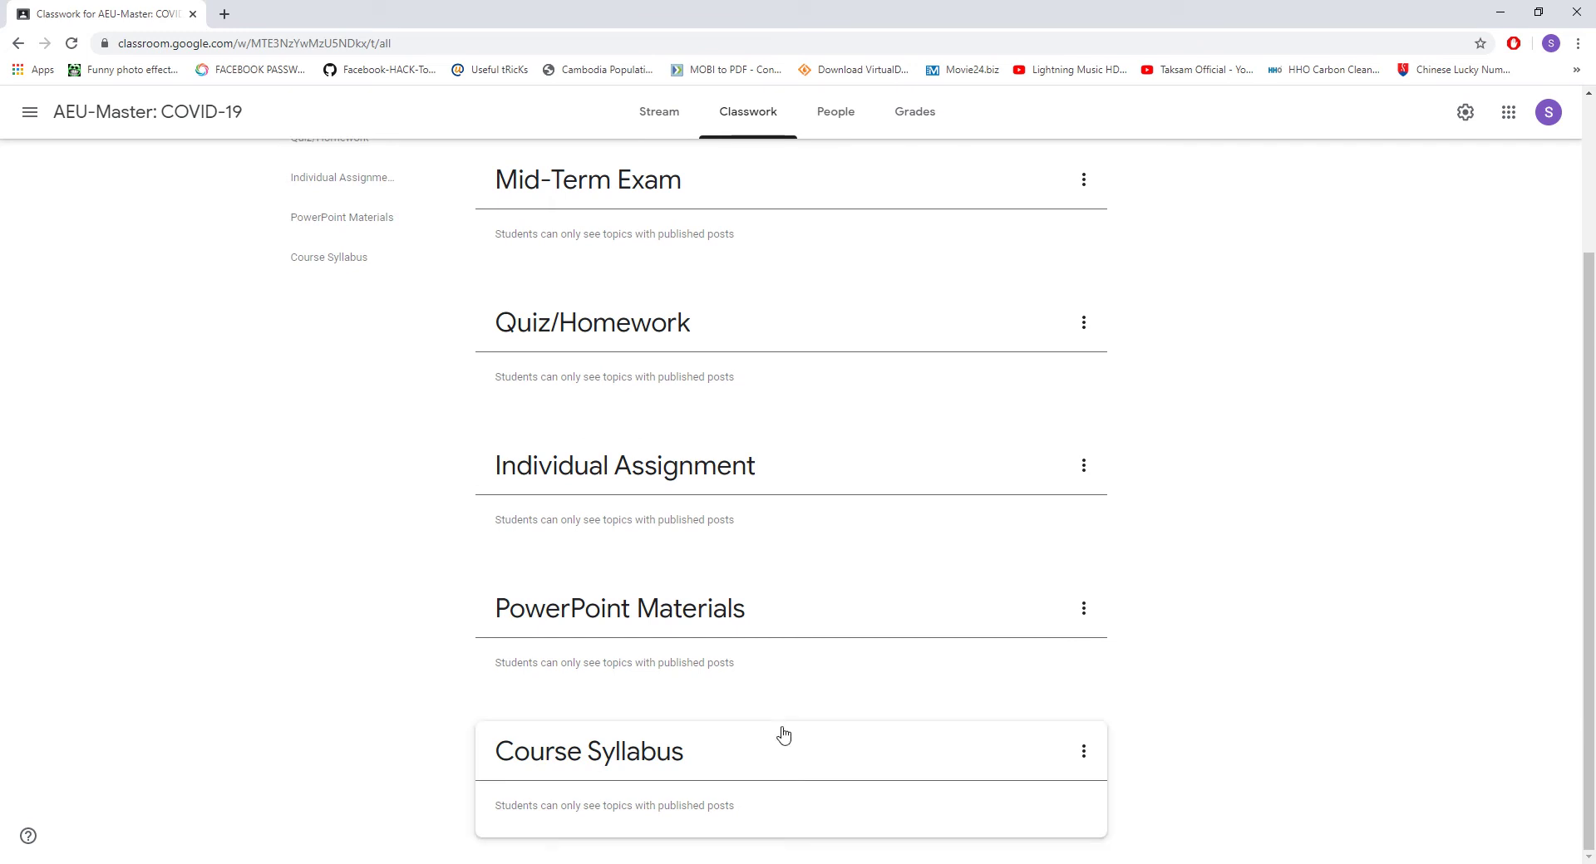
left_click_drag(749, 165, 752, 171)
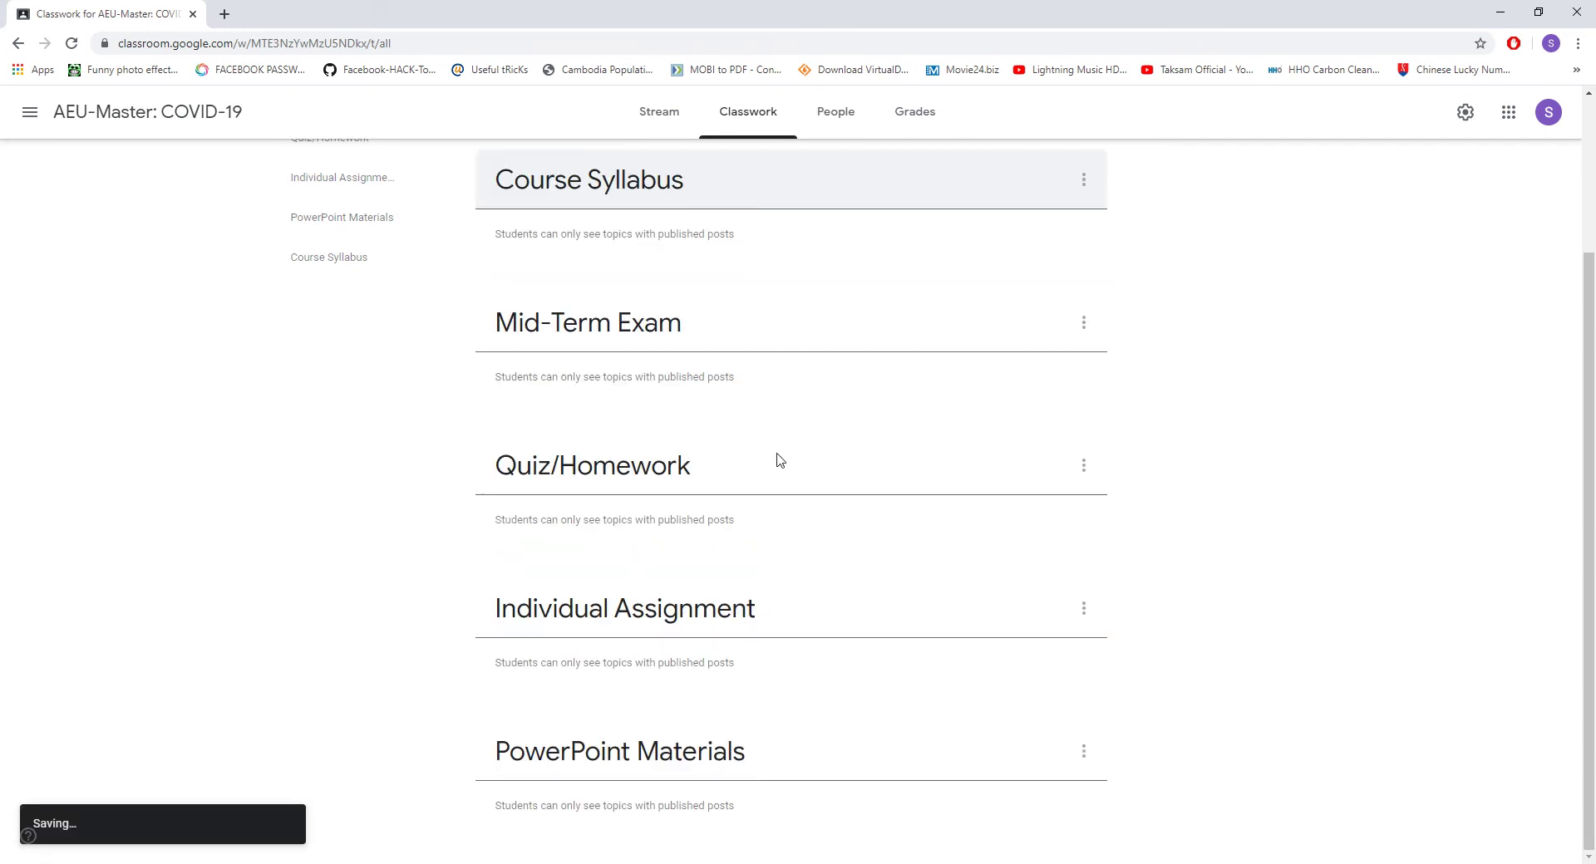
scroll(787, 549, "up", 2)
left_click_drag(815, 349, 785, 218)
left_click_drag(1062, 395, 632, 234)
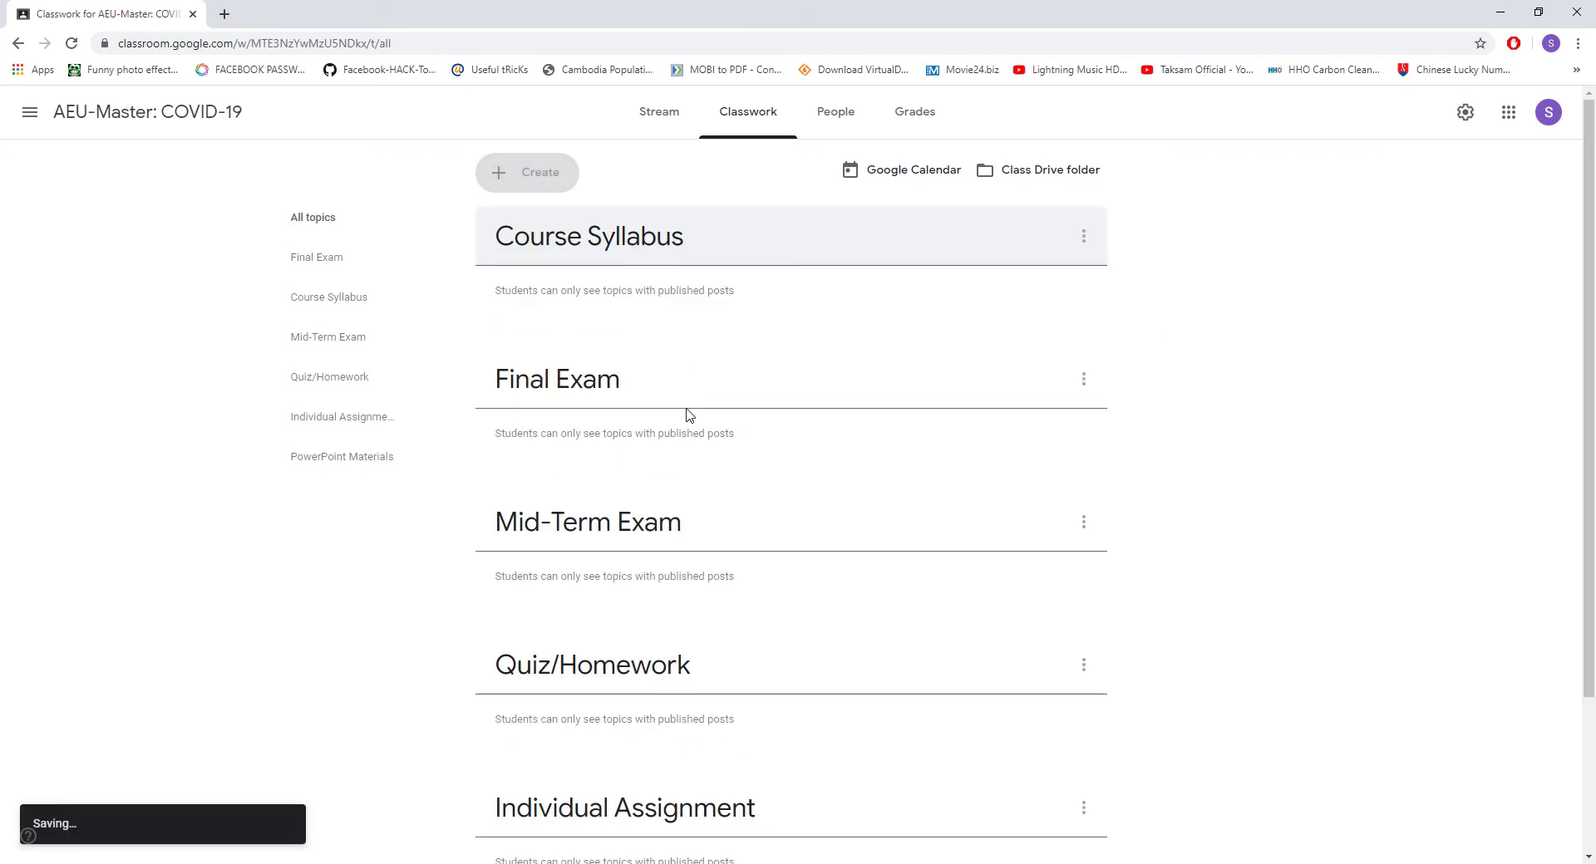
- Reorder the topics below Course Syllabus as PowerPoint Materials, Quiz/Homework, Individual Assignment, Mid-Term Exam and Final Exam
scroll(698, 611, "down", 3)
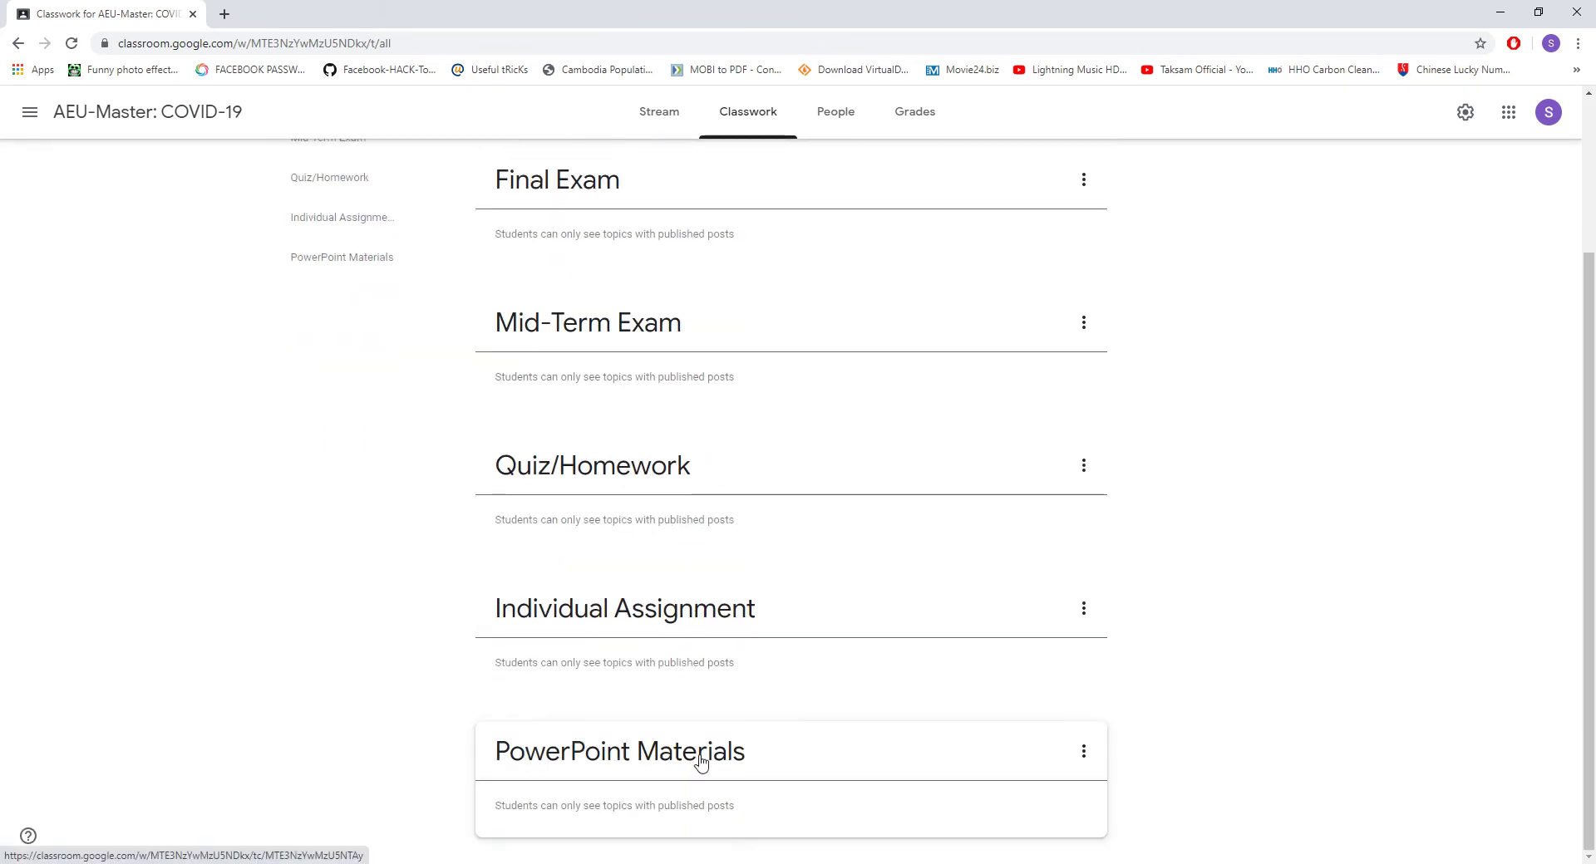
left_click_drag(700, 630, 659, 392)
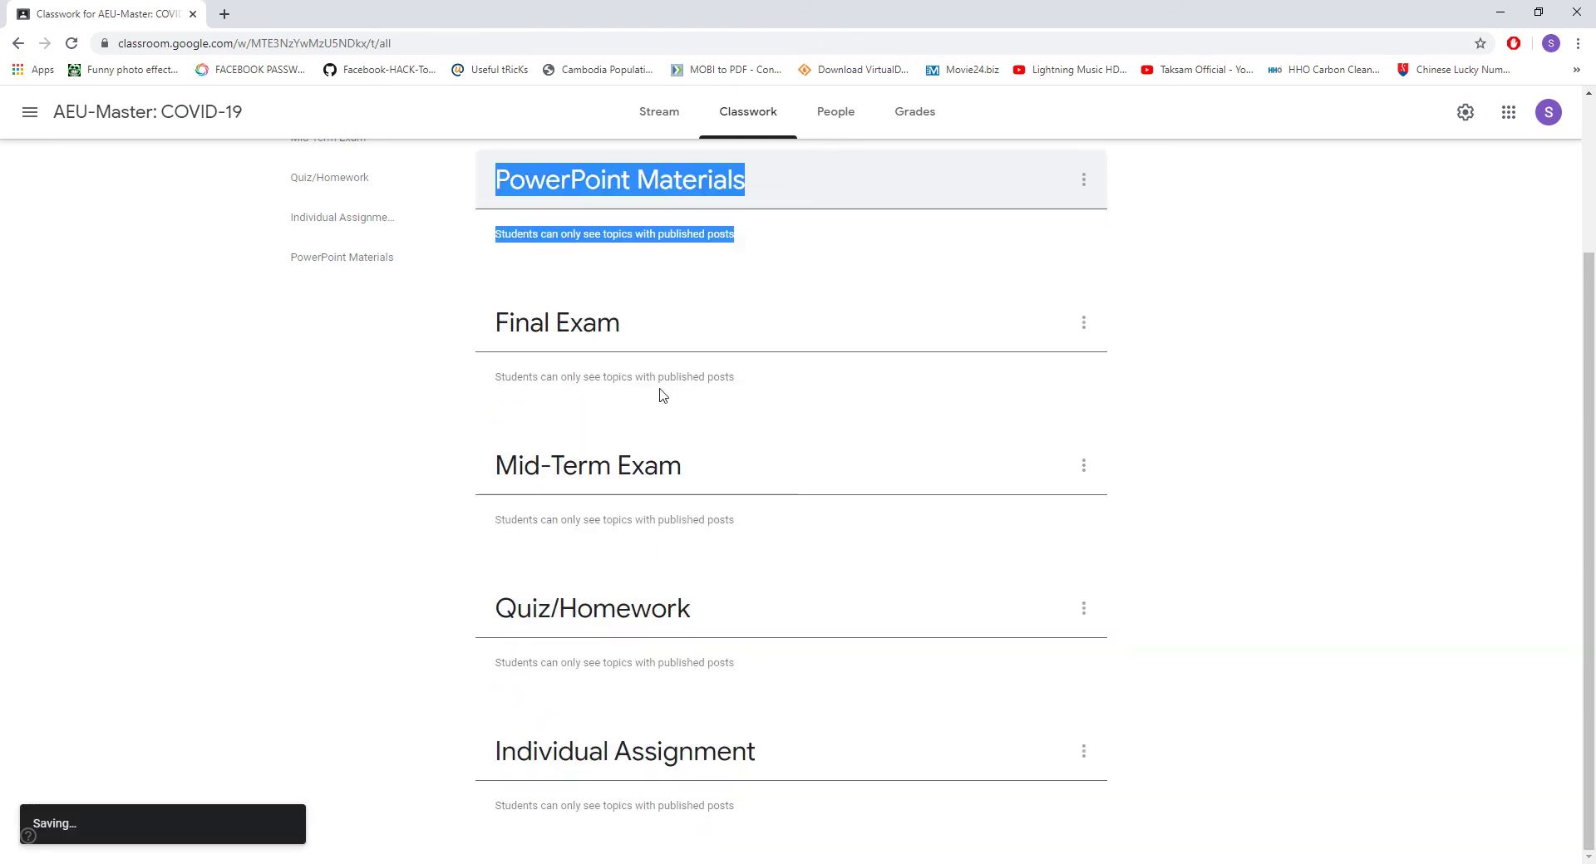
scroll(655, 534, "down", 2)
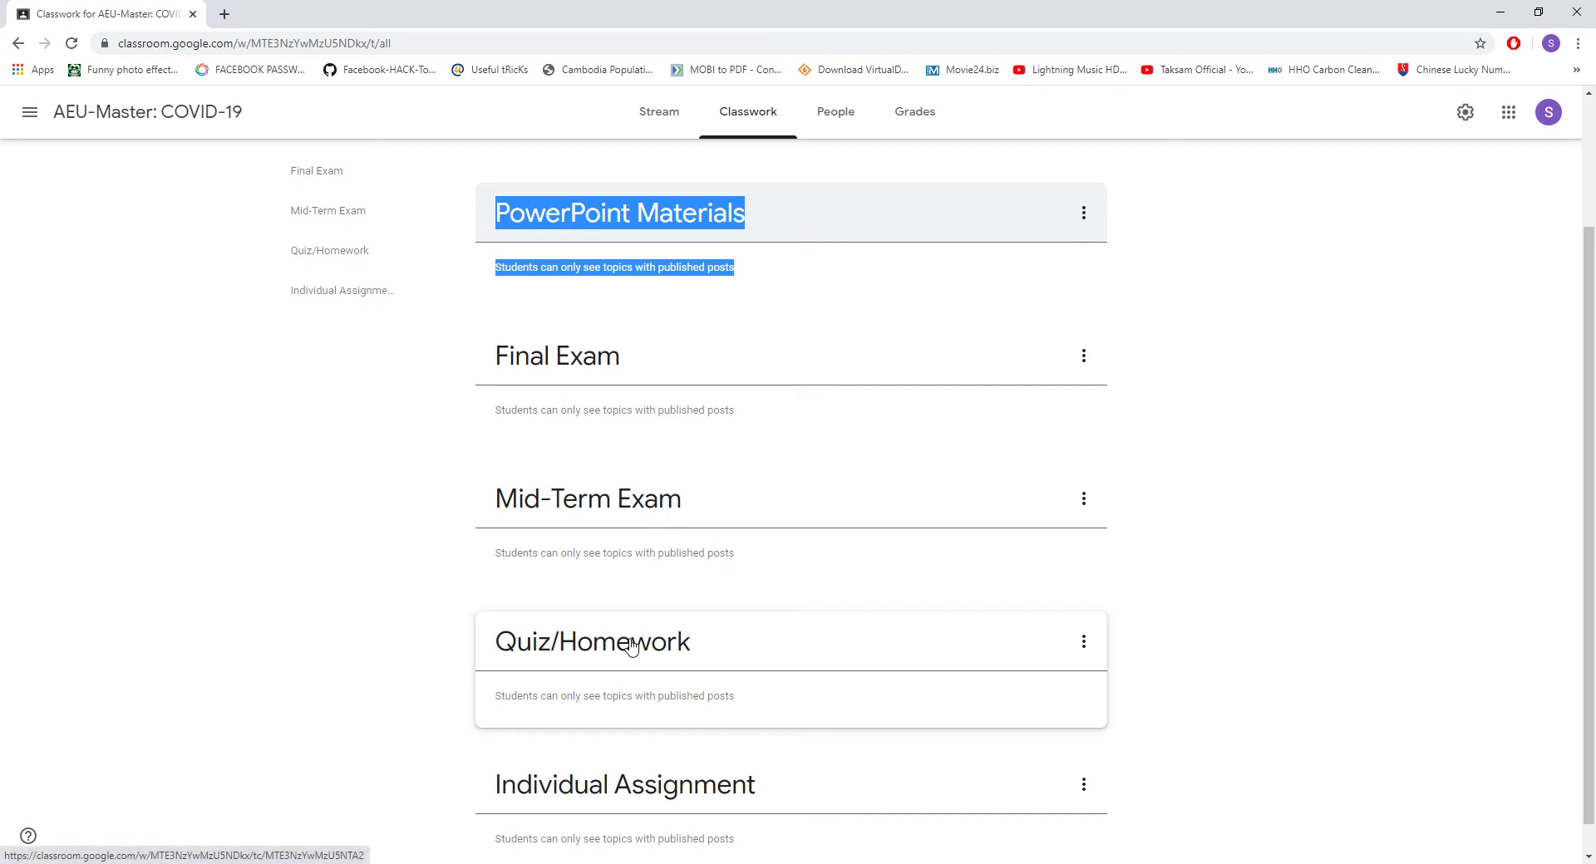
left_click_drag(631, 646, 595, 331)
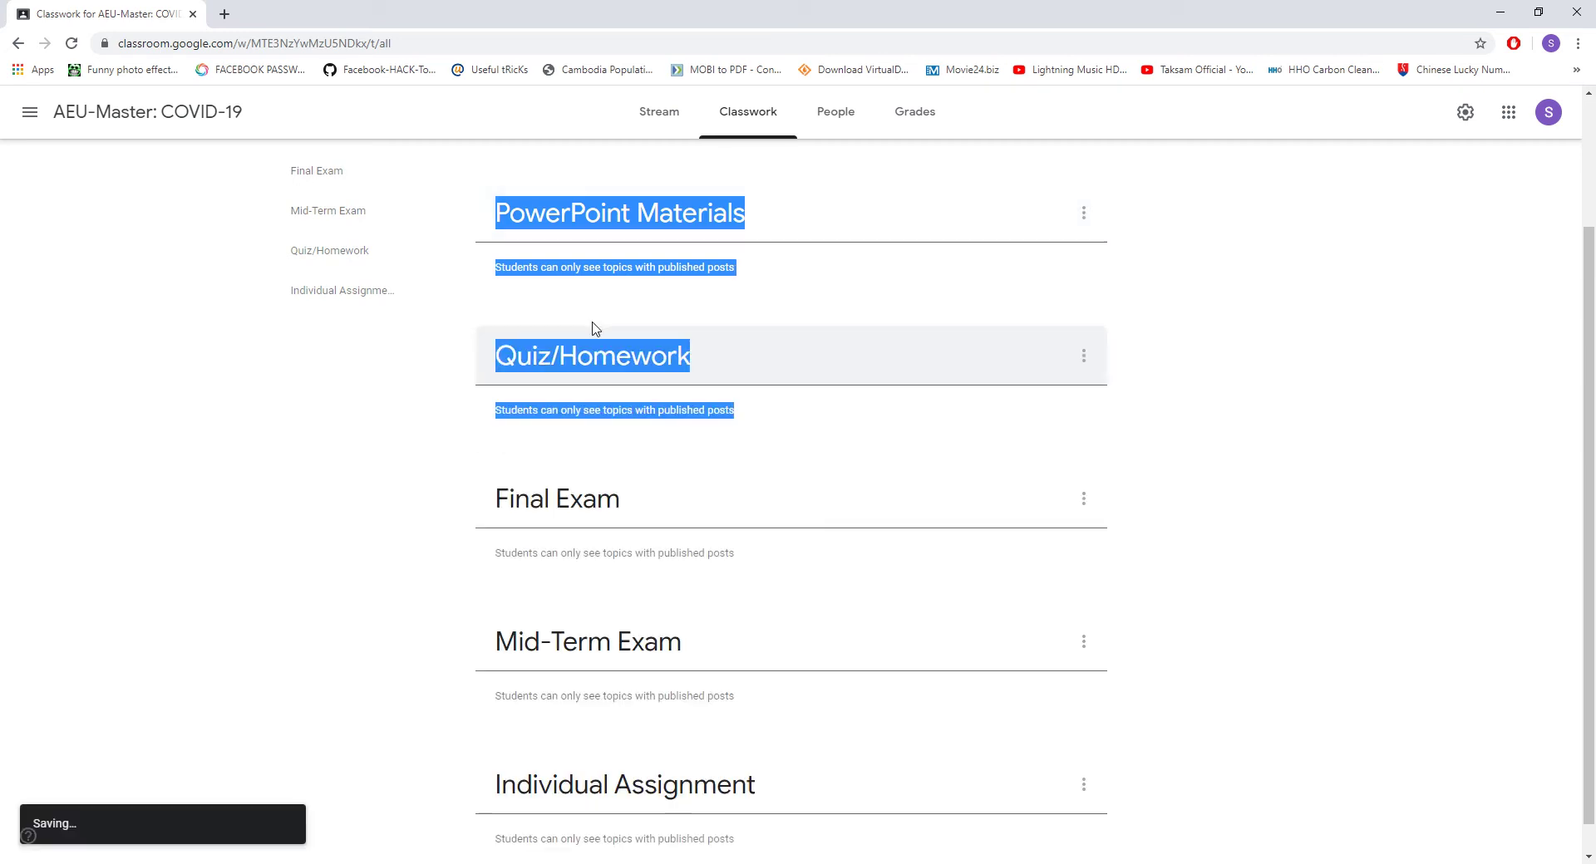
left_click_drag(609, 502, 640, 710)
left_click_drag(644, 786, 617, 467)
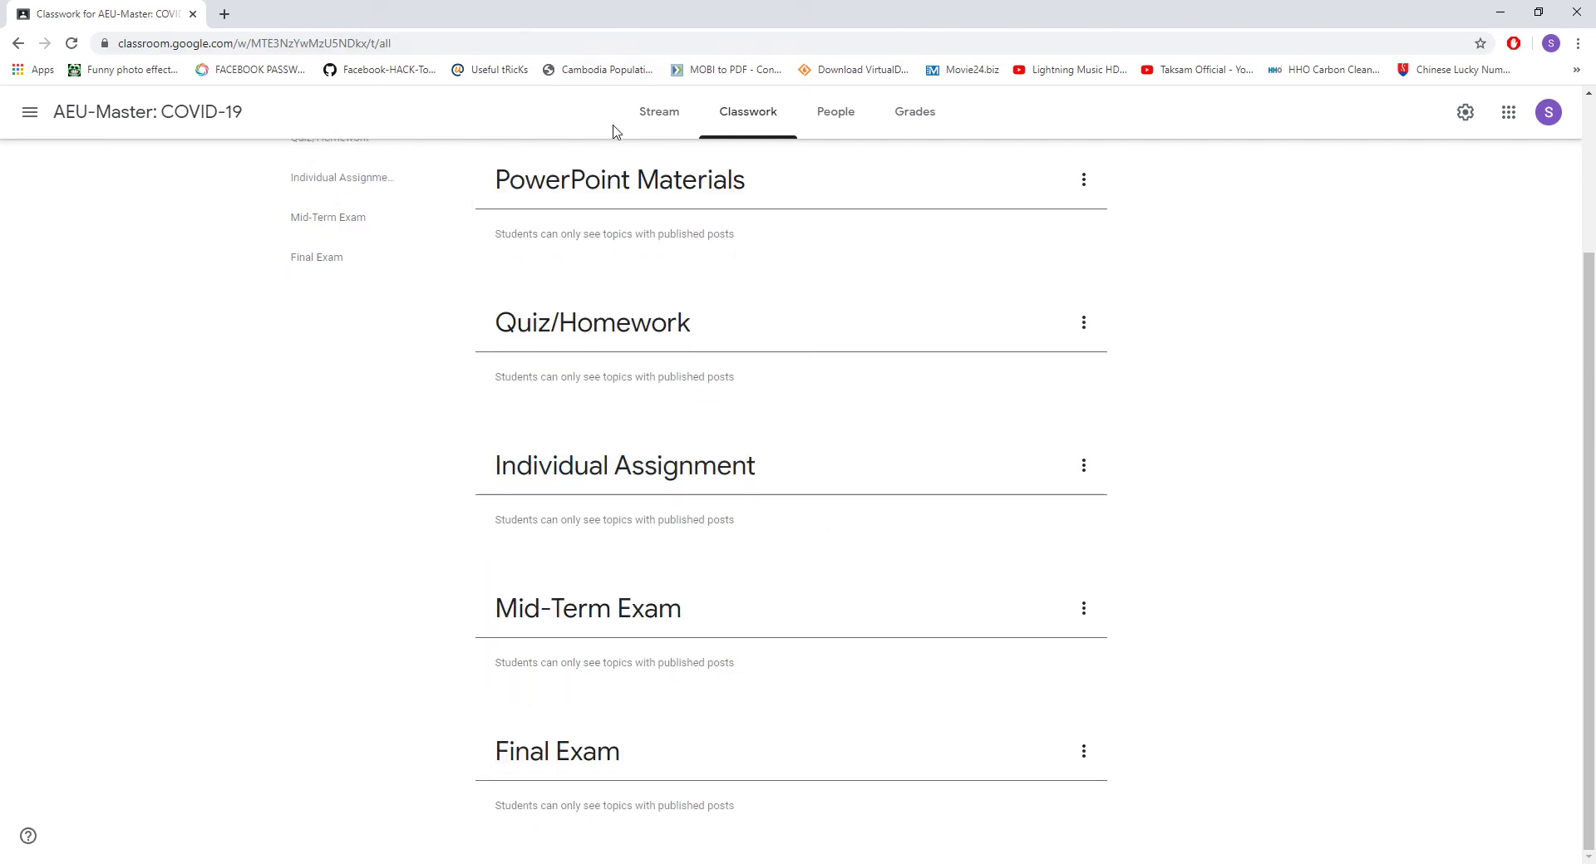
- Add a classwork topic named "Discussion Forum", correcting the spelling of "Discussion" before saving it
scroll(416, 194, "up", 3)
left_click(499, 172)
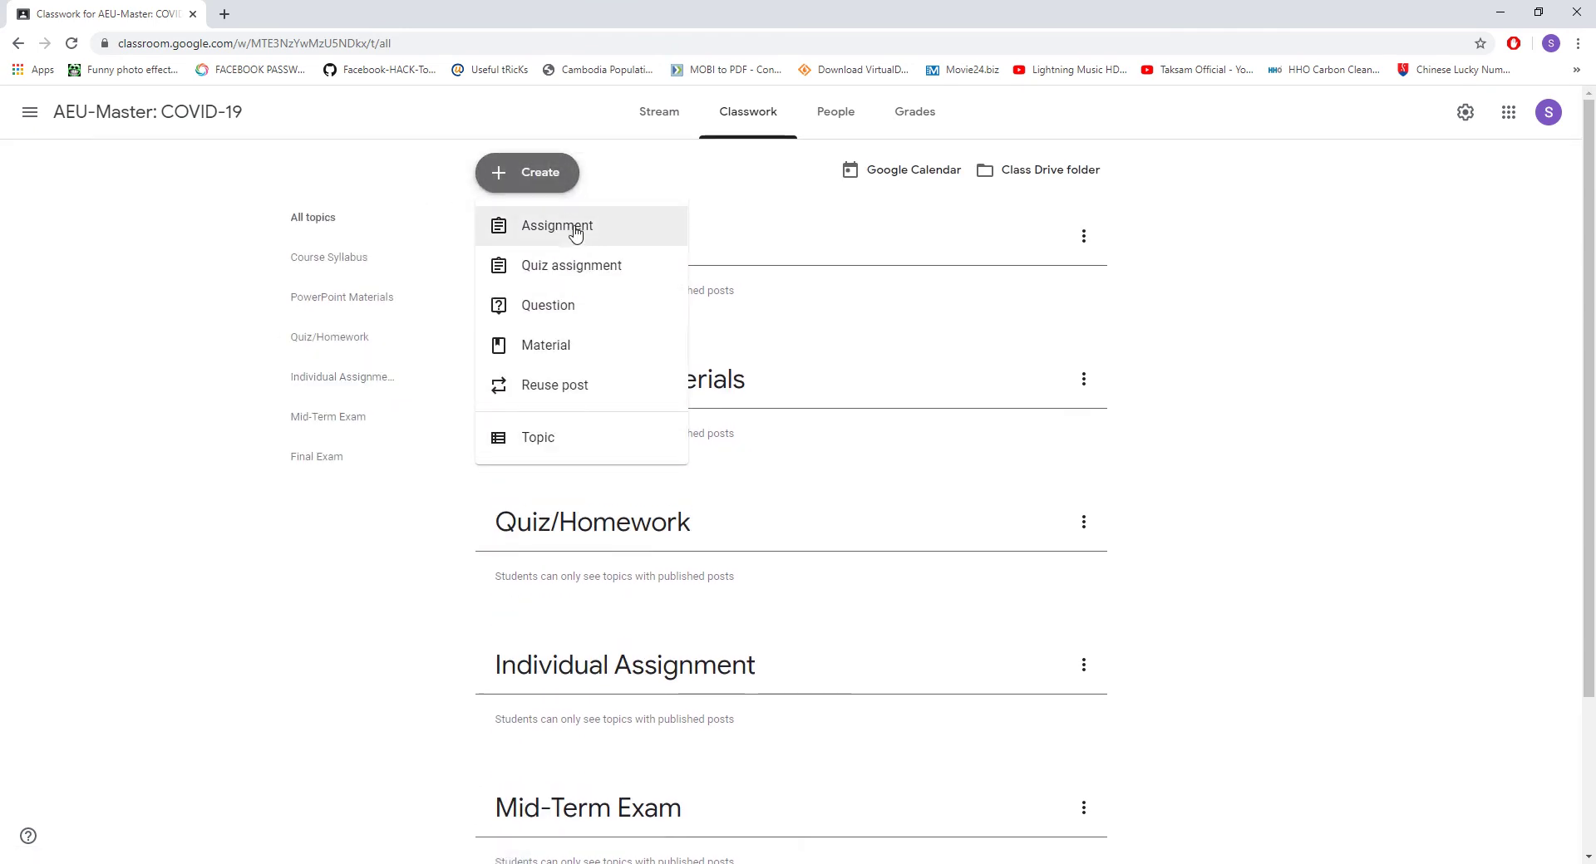
left_click(555, 438)
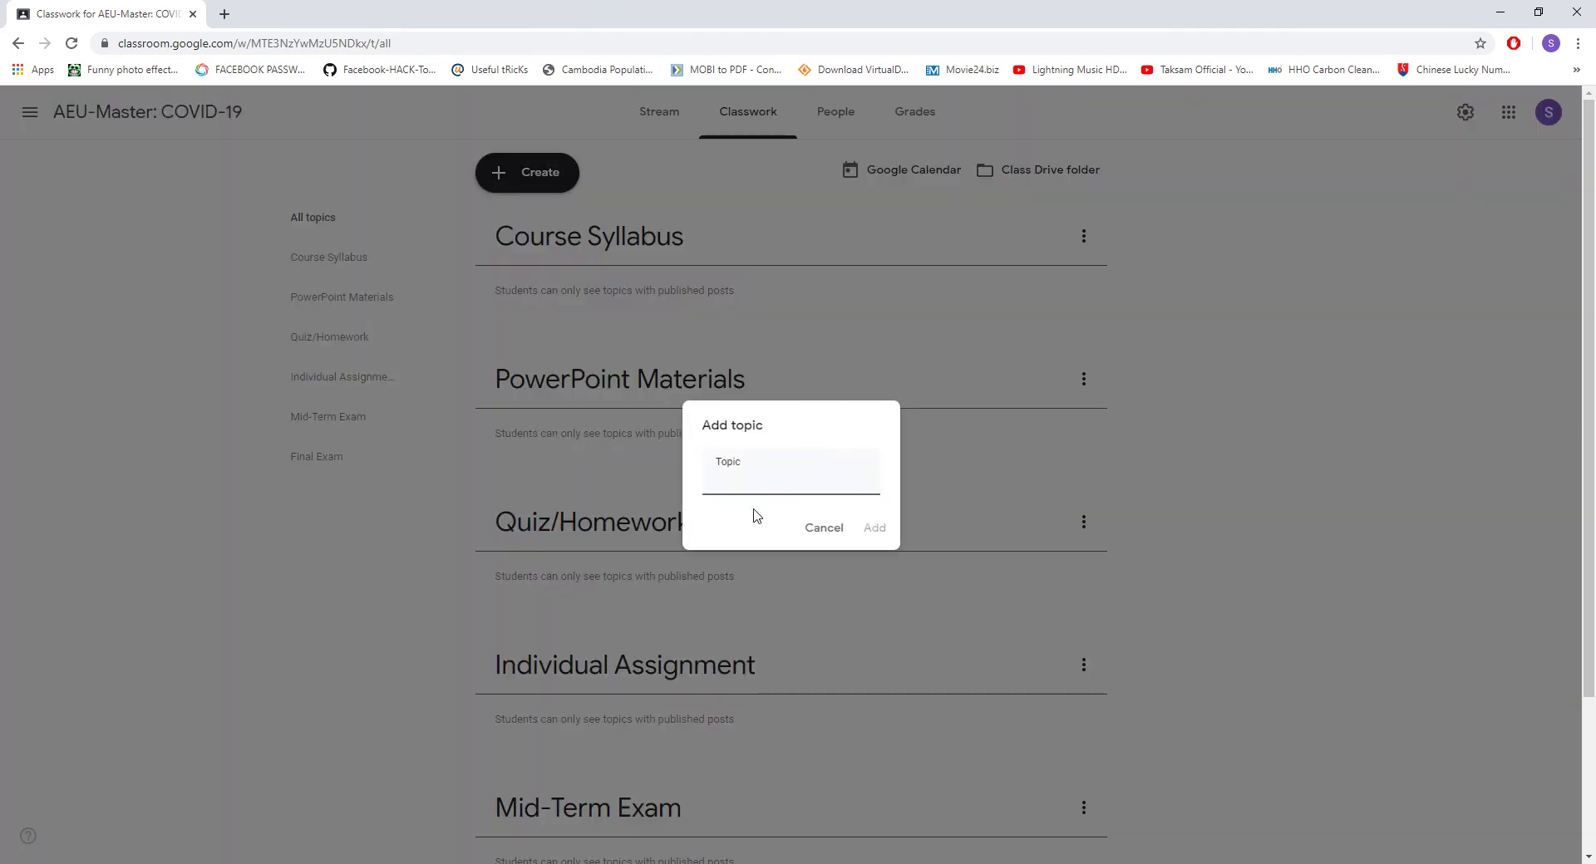
type("Discusion Forum")
right_click(761, 477)
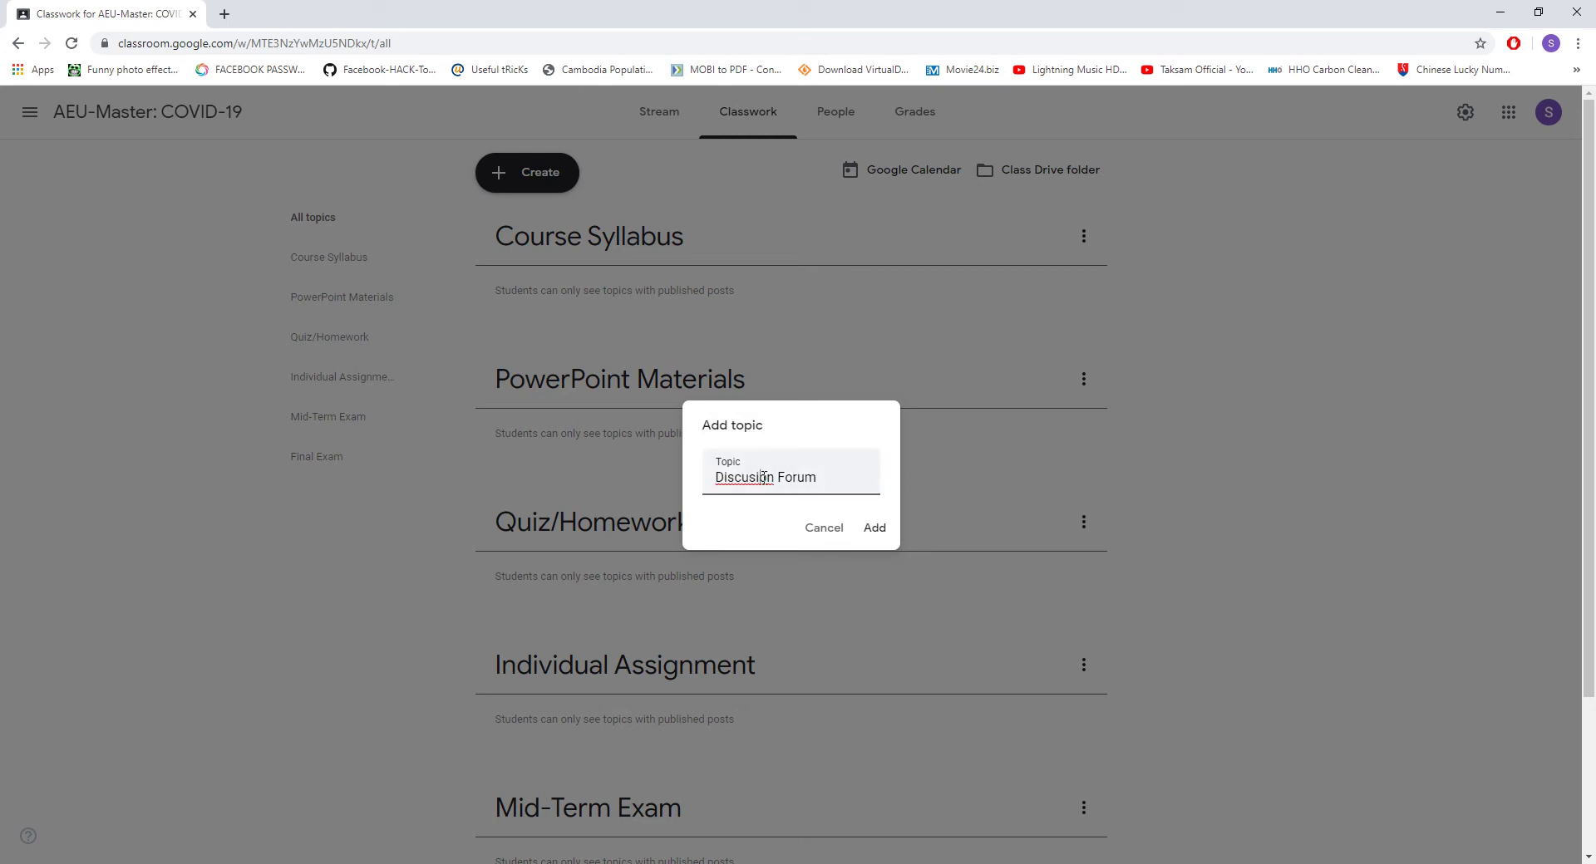
left_click(779, 490)
left_click(872, 532)
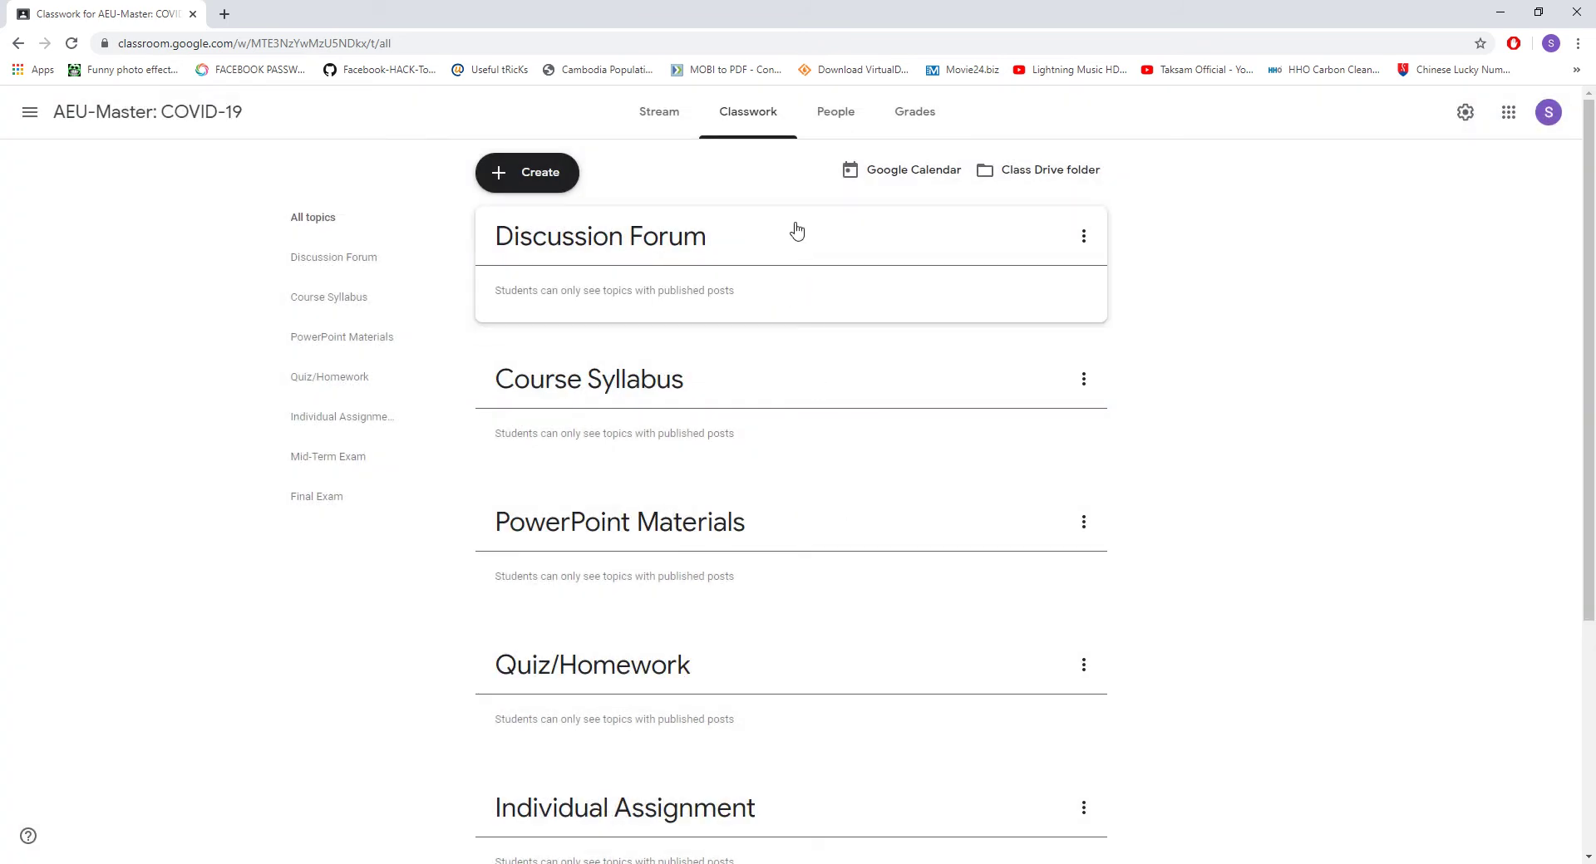
- Move the Discussion Forum topic to the end of the classwork list, below Final Exam
left_click_drag(797, 230, 609, 814)
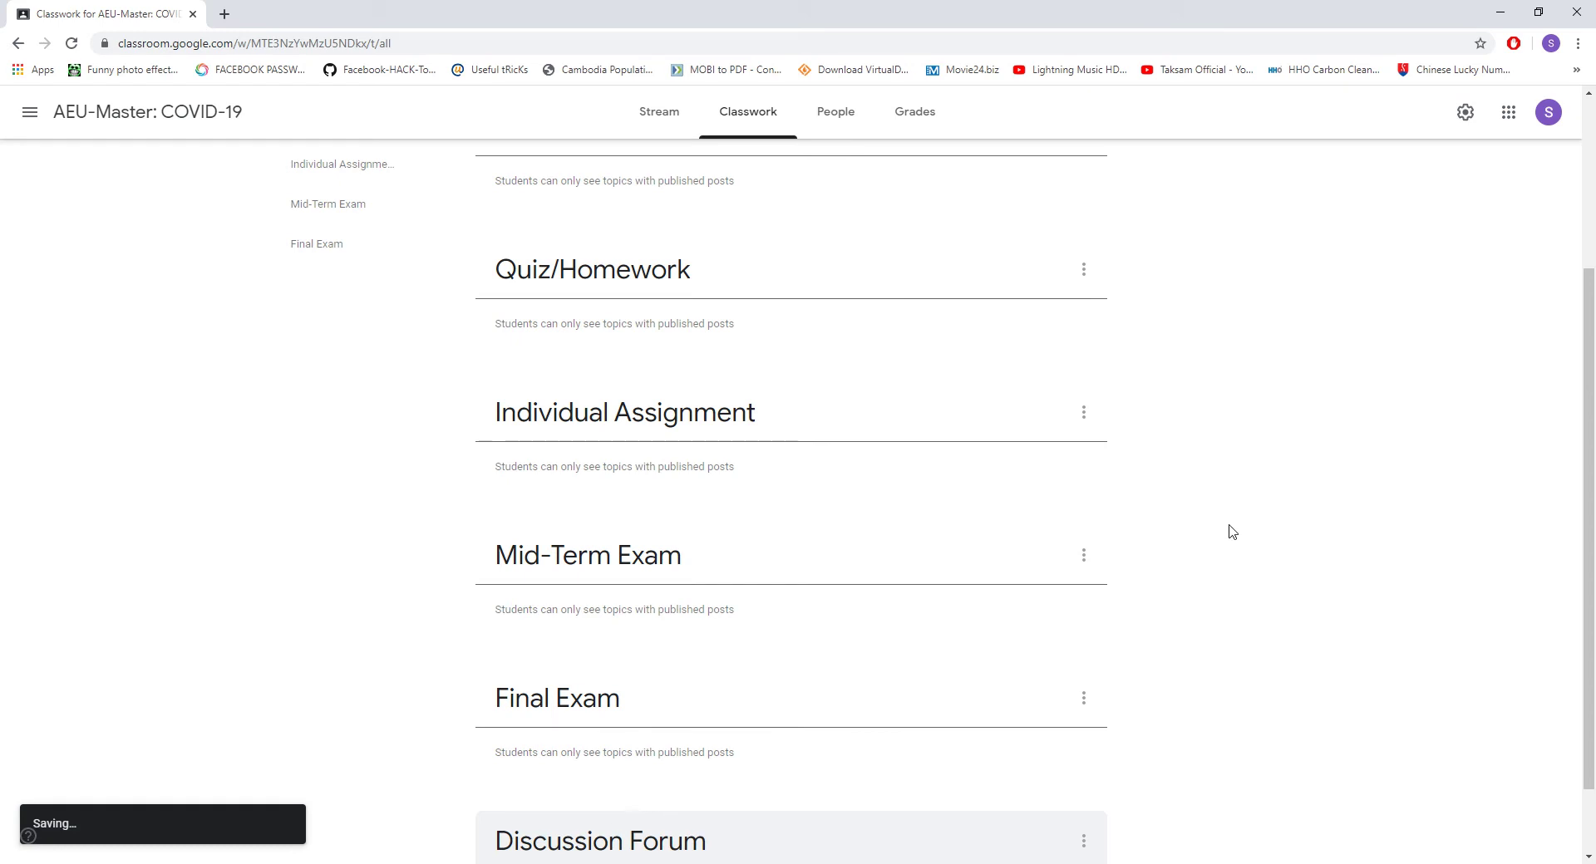
scroll(1234, 531, "up", 3)
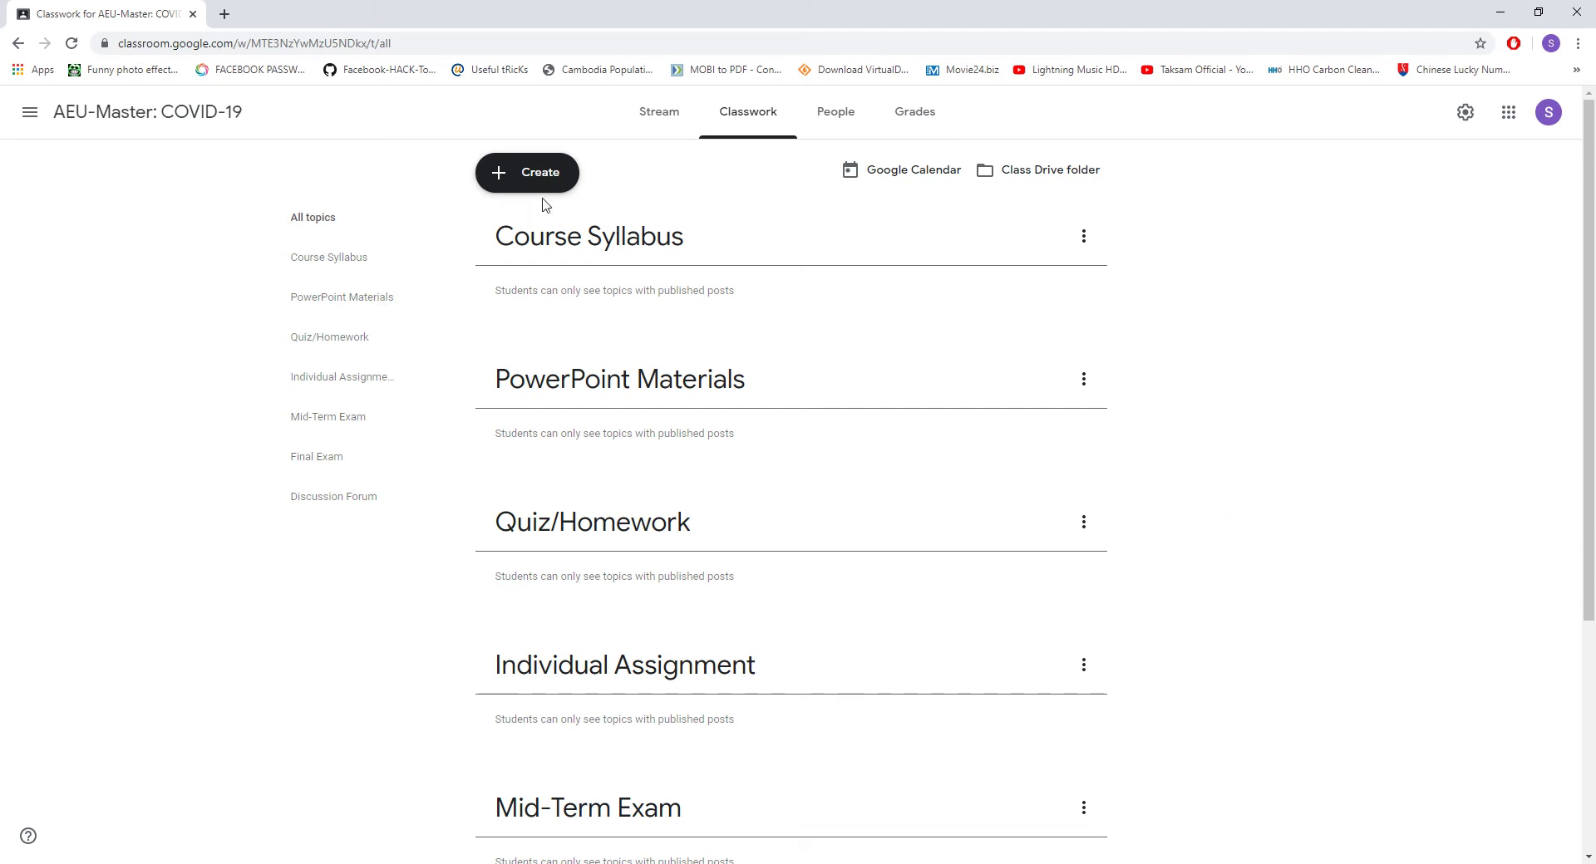
scroll(582, 544, "down", 4)
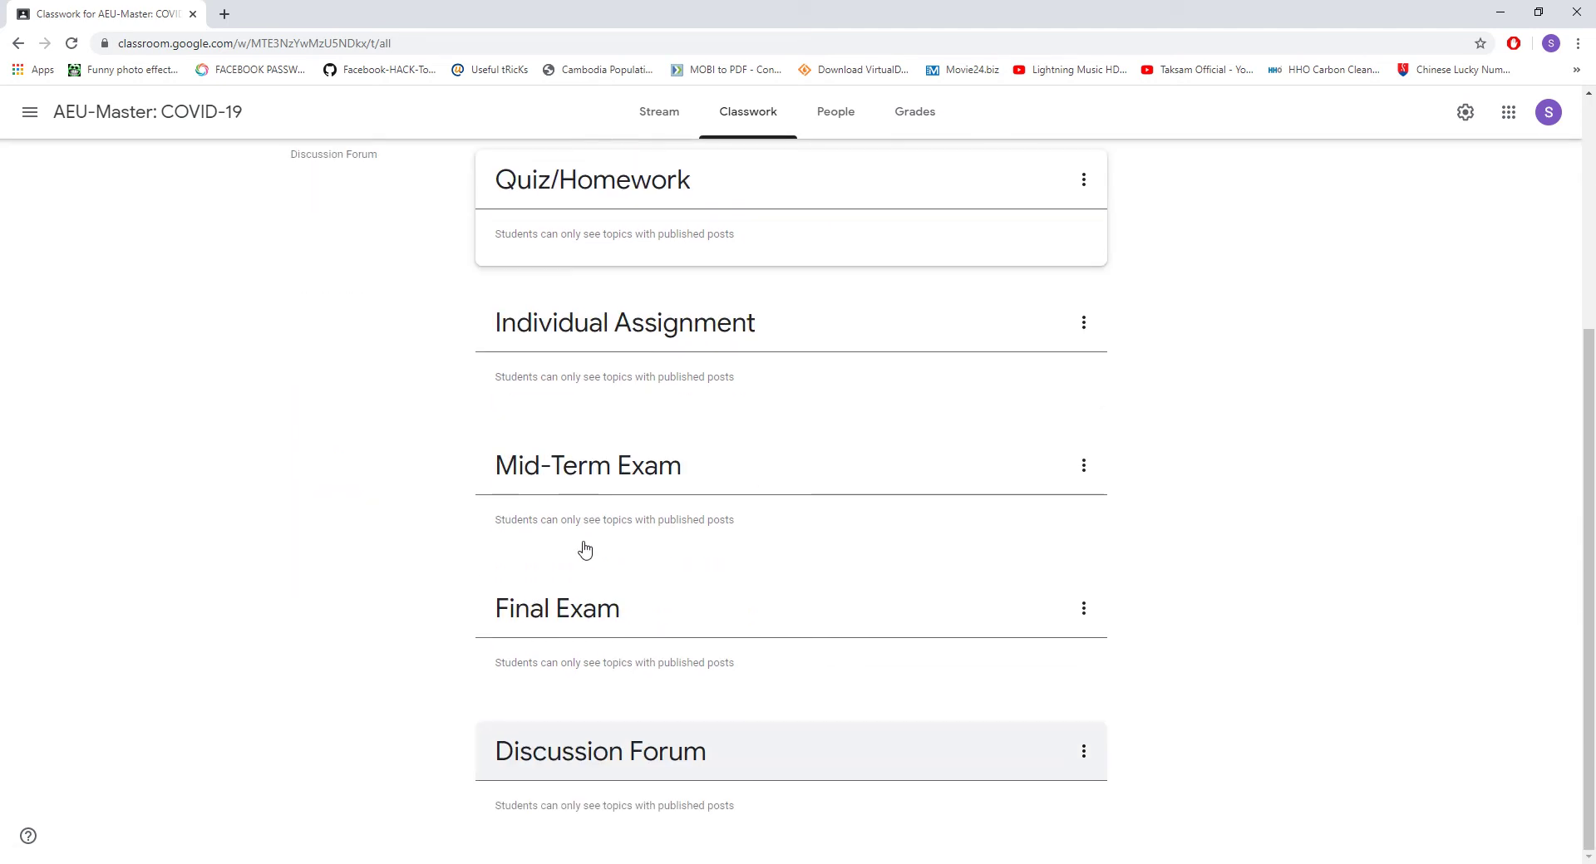
scroll(586, 545, "up", 4)
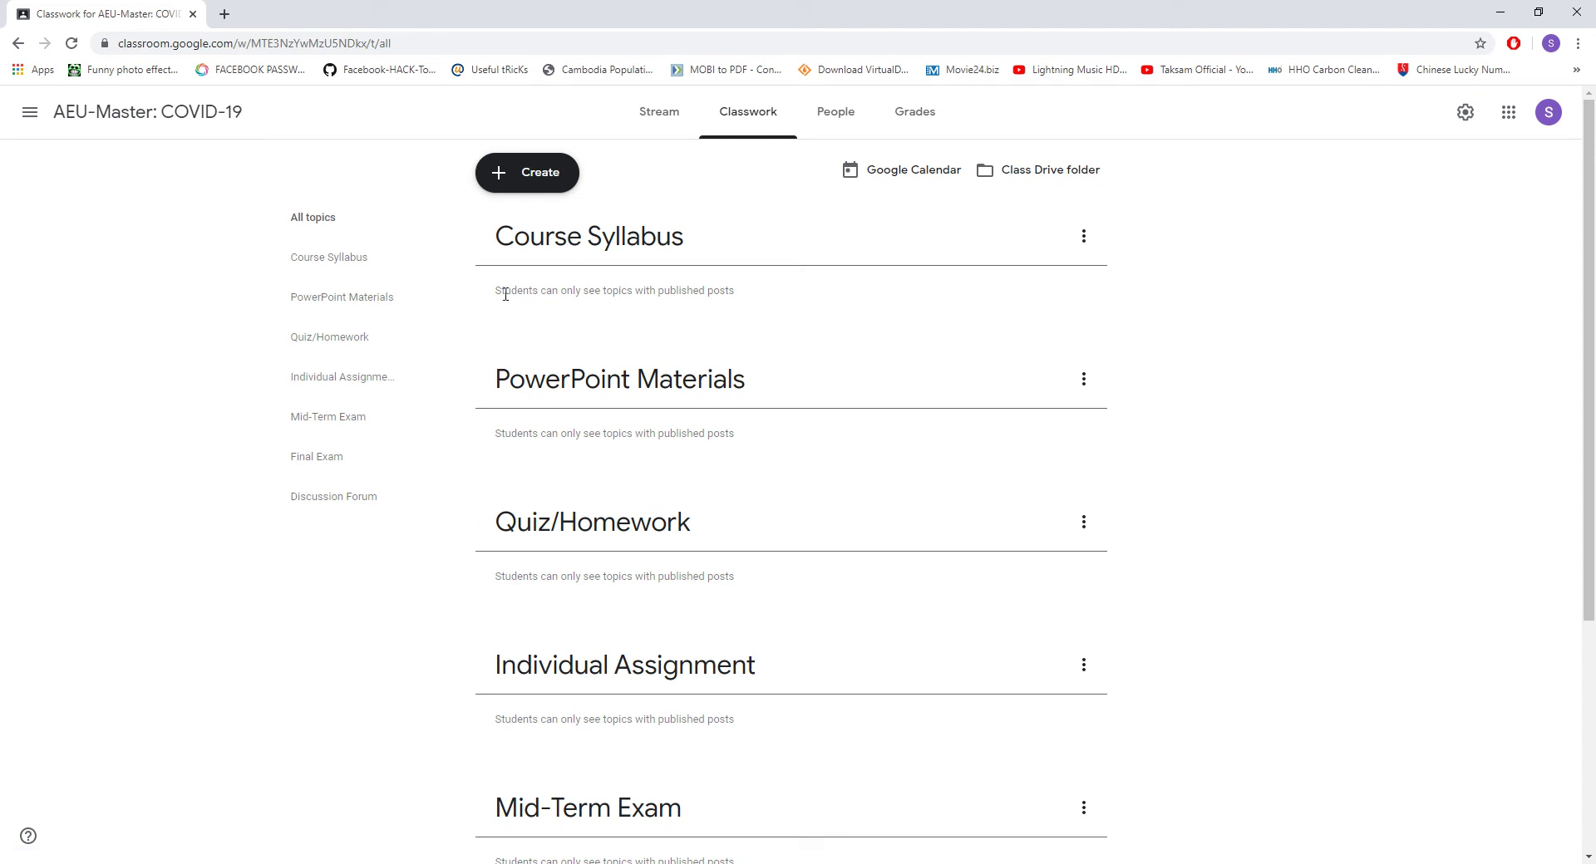
- Highlight the student visibility note under Course Syllabus and look over the full topic list
left_click_drag(504, 291, 756, 311)
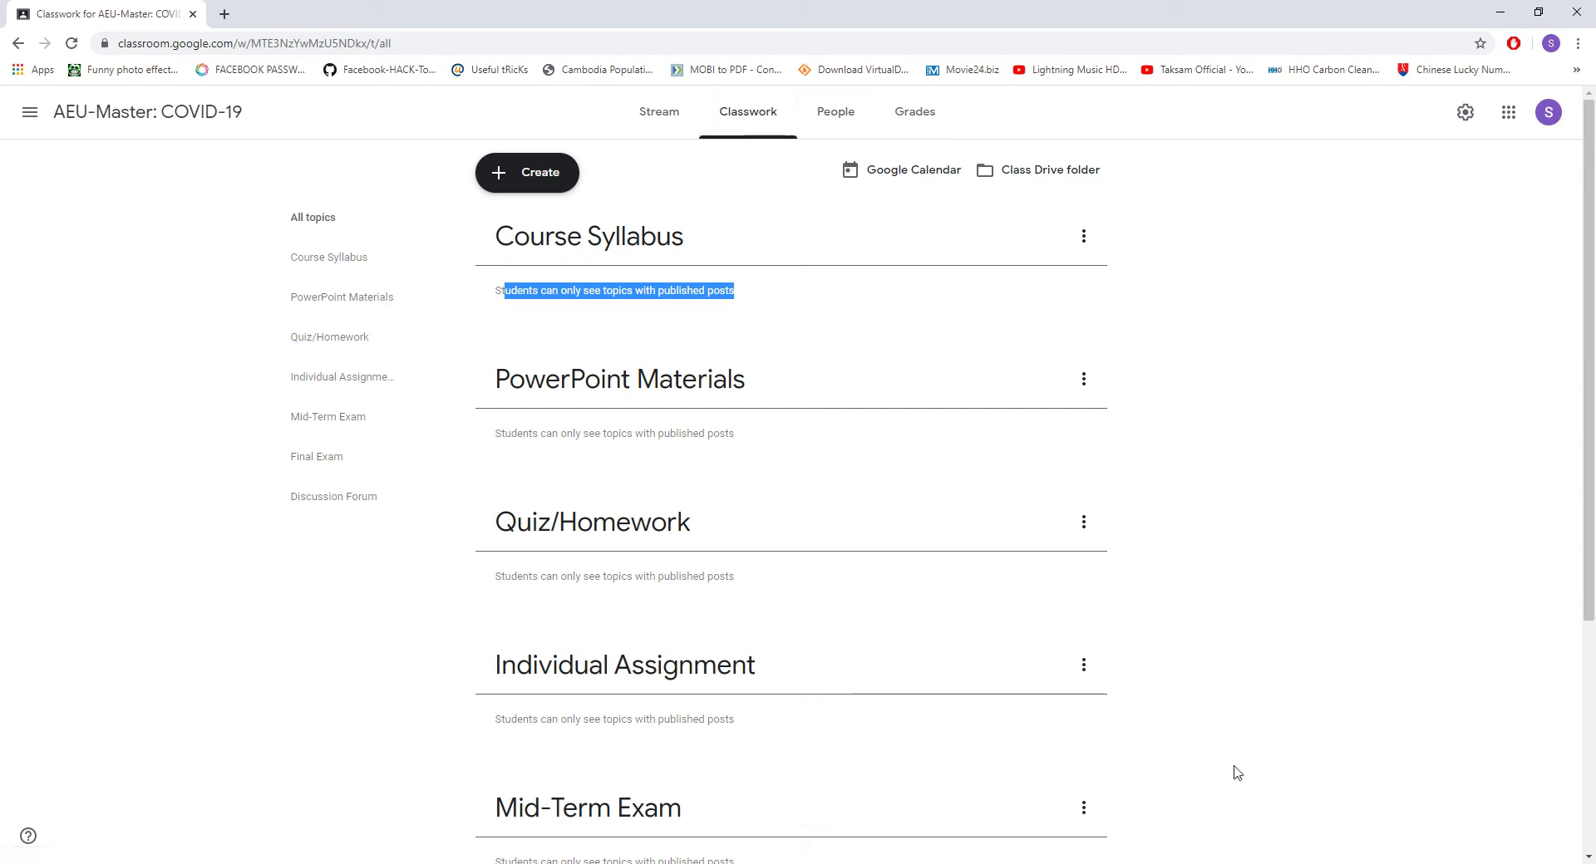
scroll(419, 428, "down", 4)
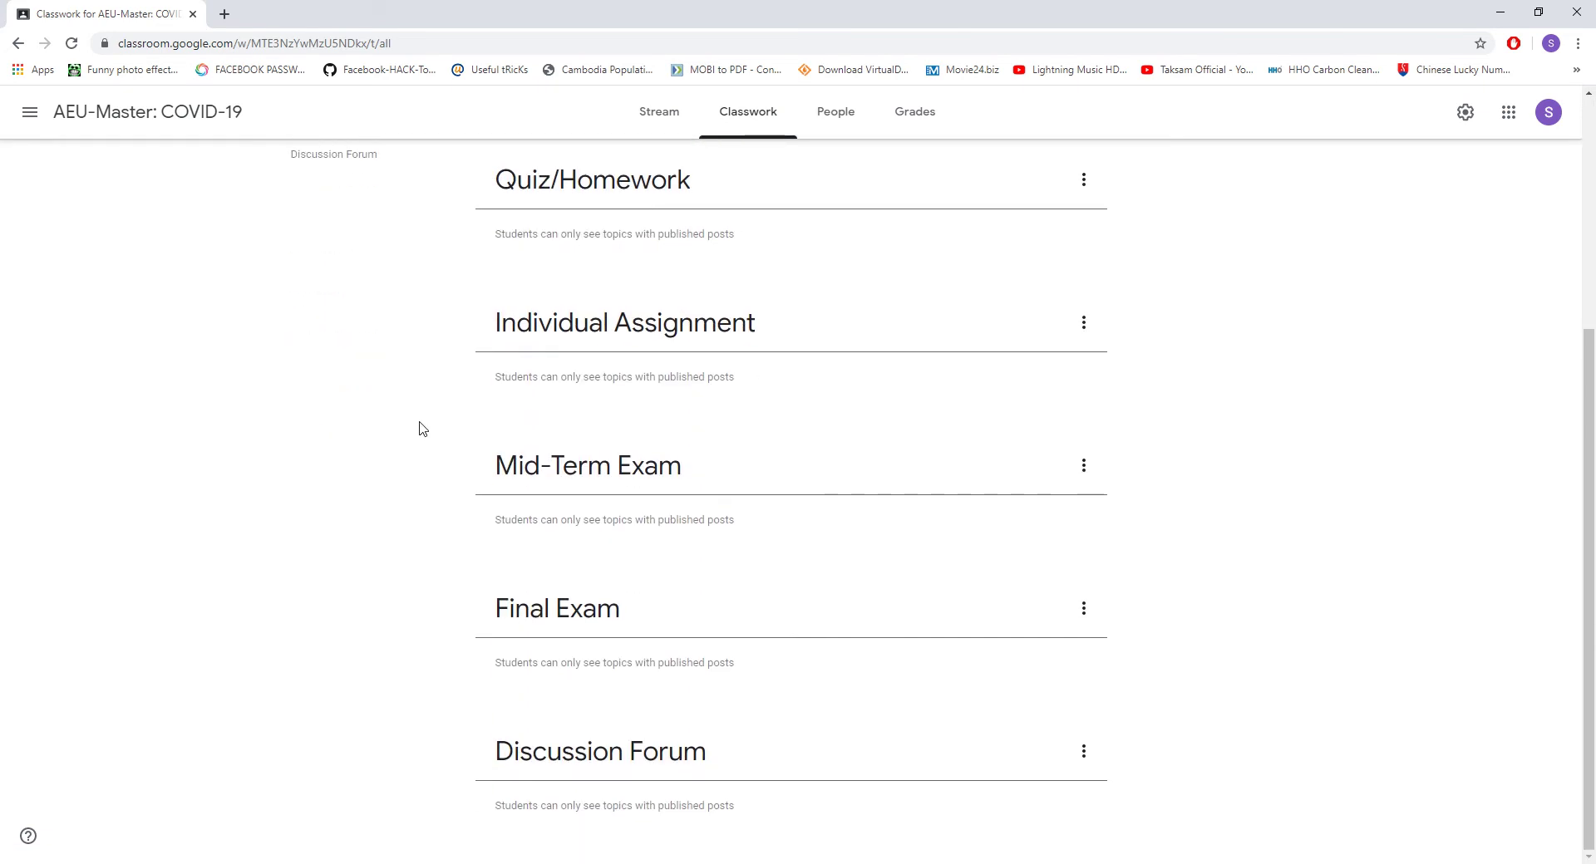
scroll(419, 428, "up", 4)
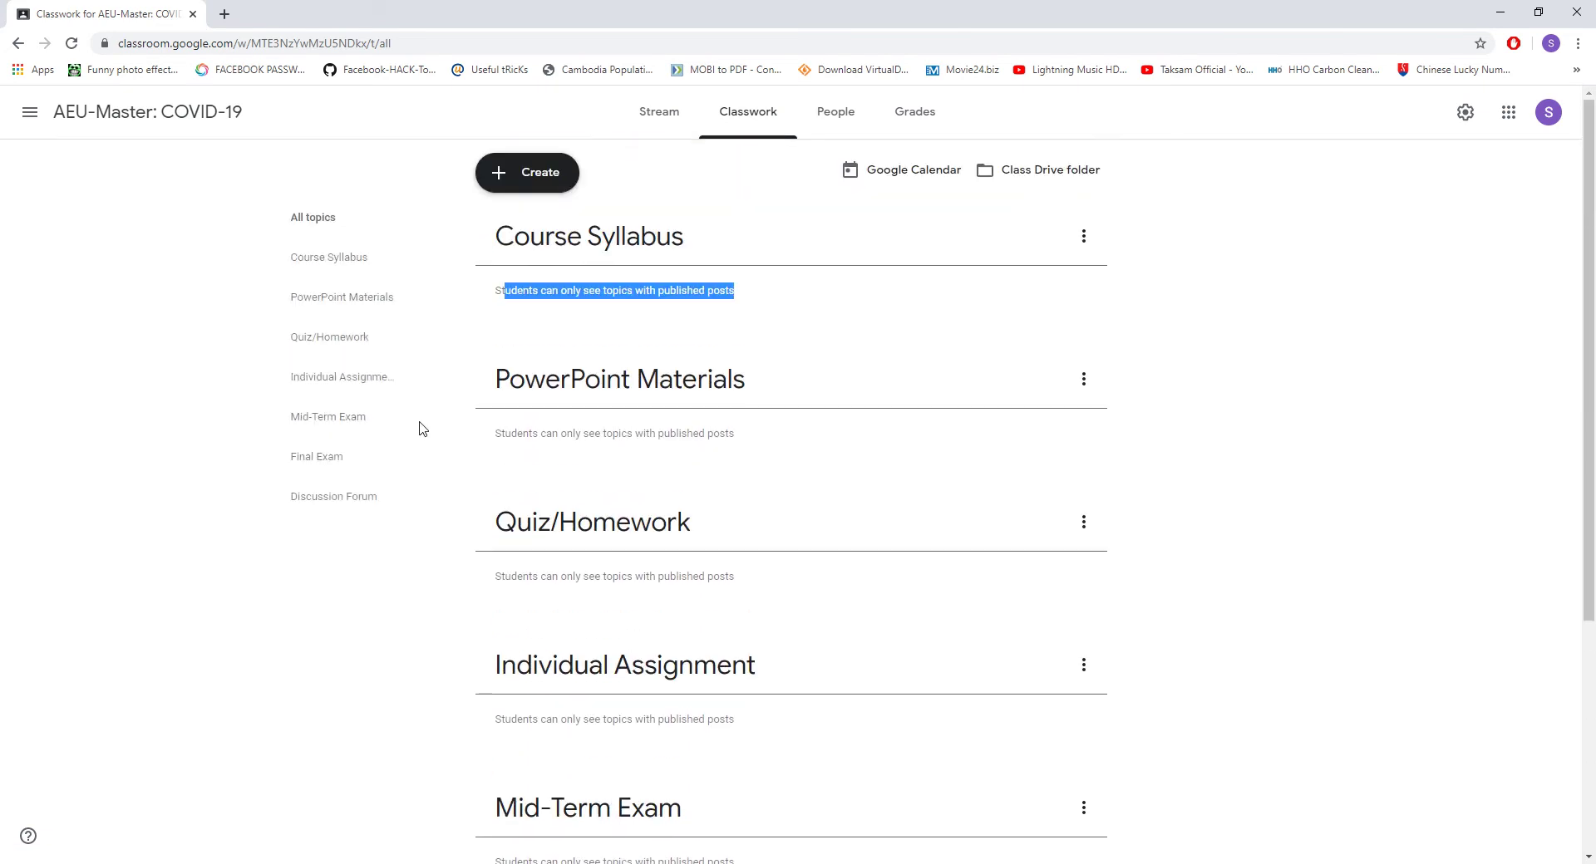
- View the class's invitation forms for teachers and students without inviting anyone, and highlight the class code for students
left_click(853, 120)
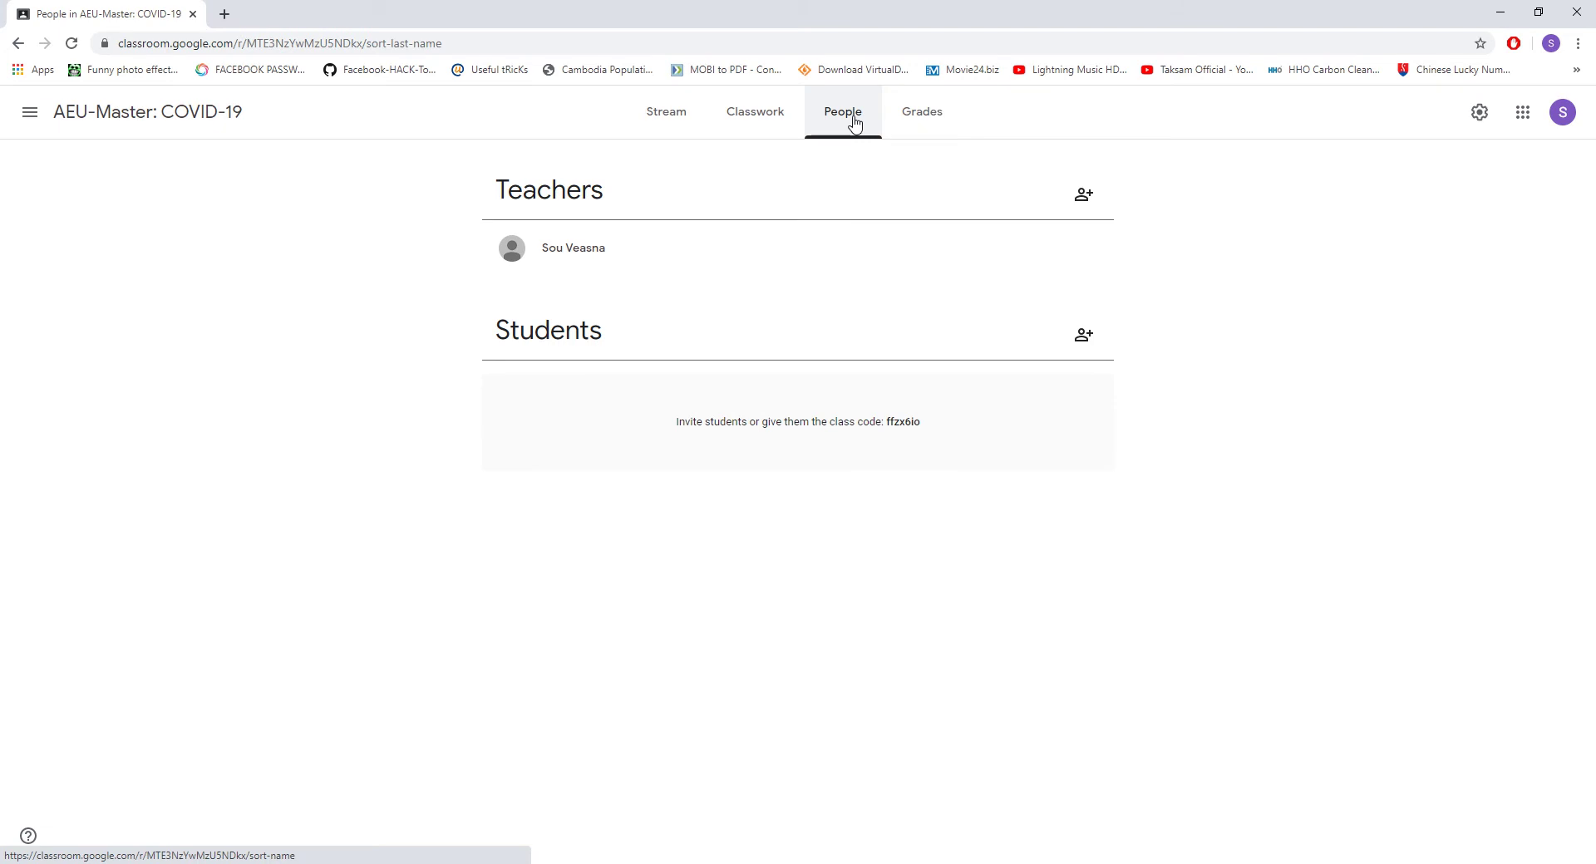
left_click(1089, 205)
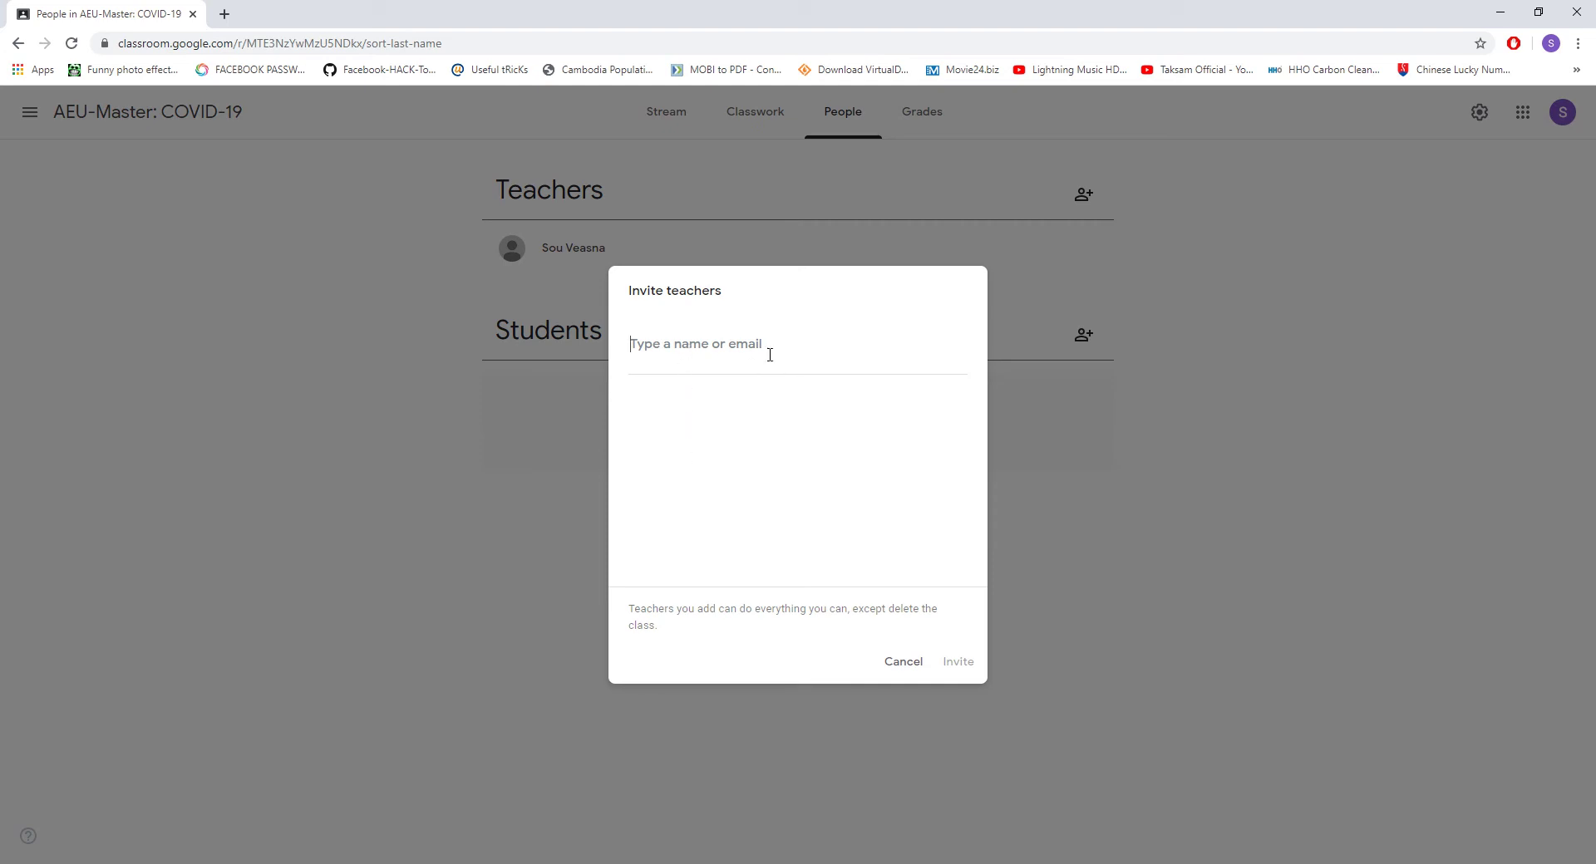
left_click(897, 665)
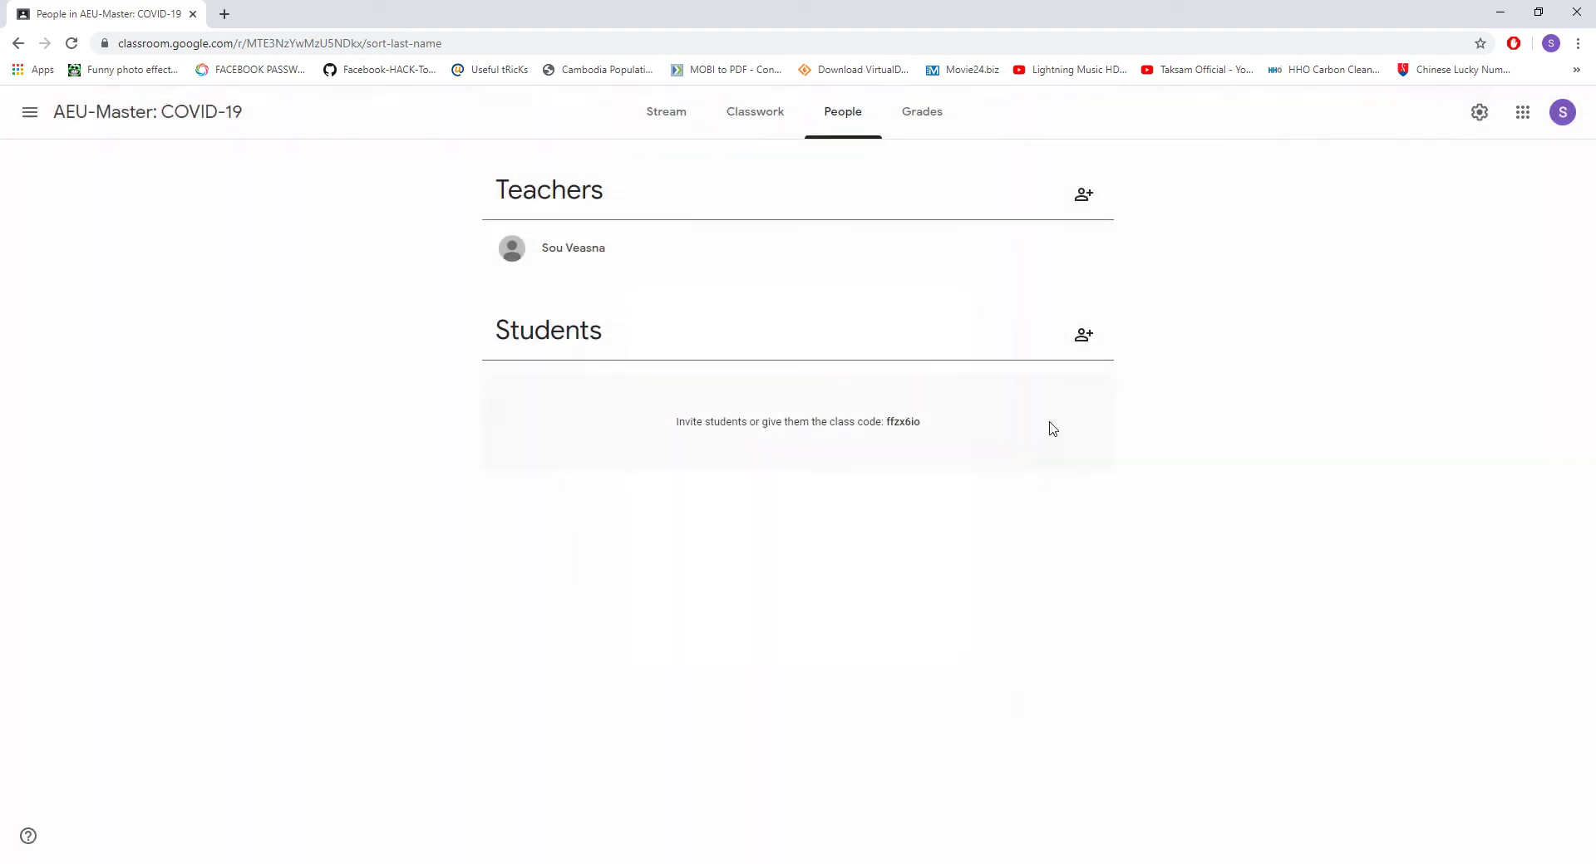
left_click(1085, 342)
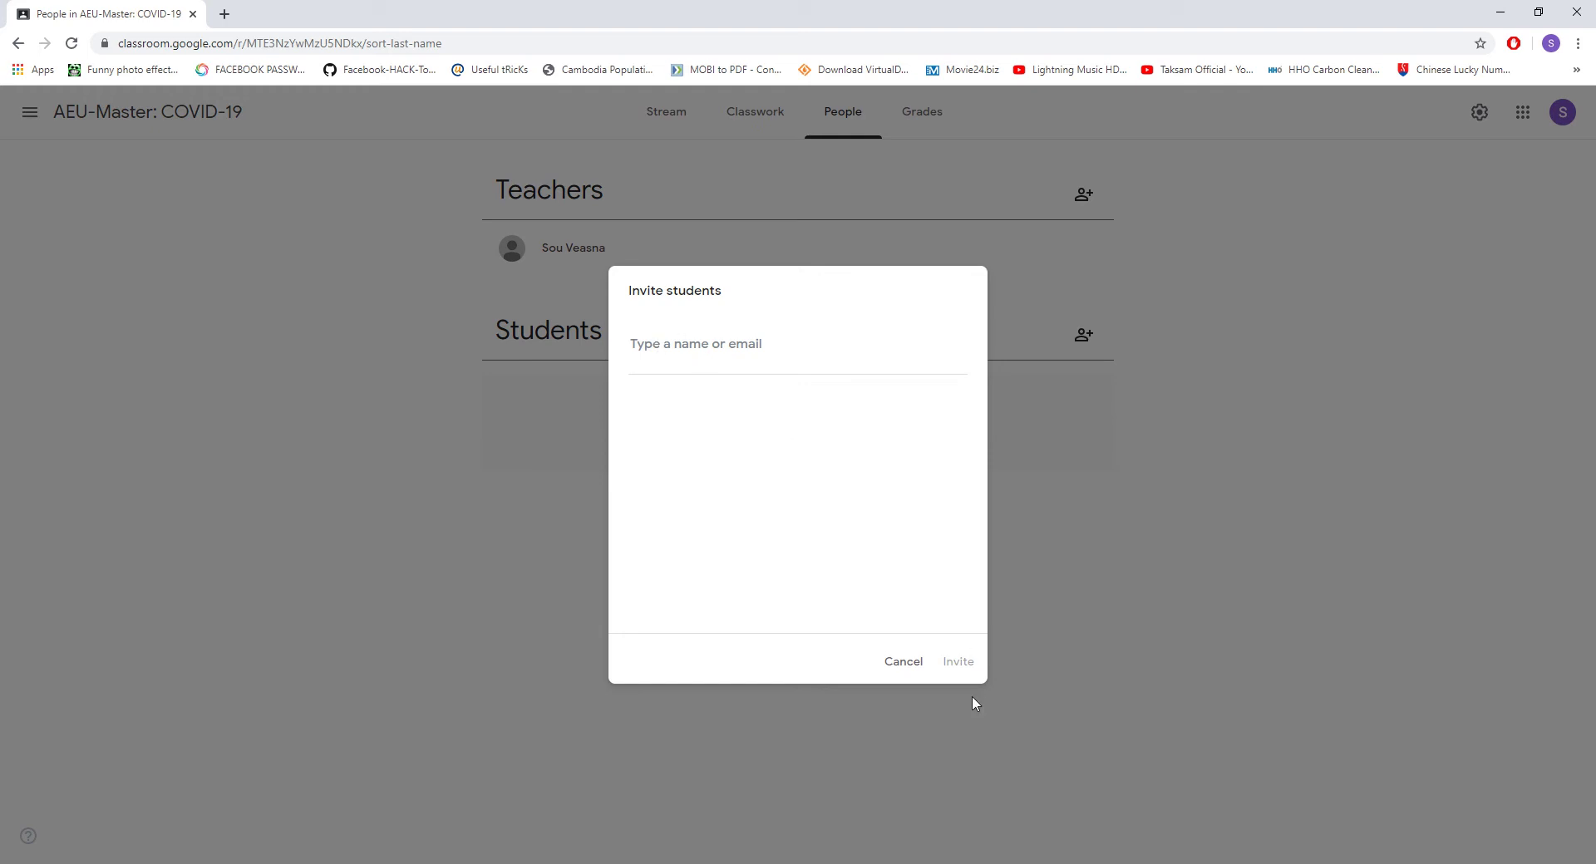
left_click(912, 673)
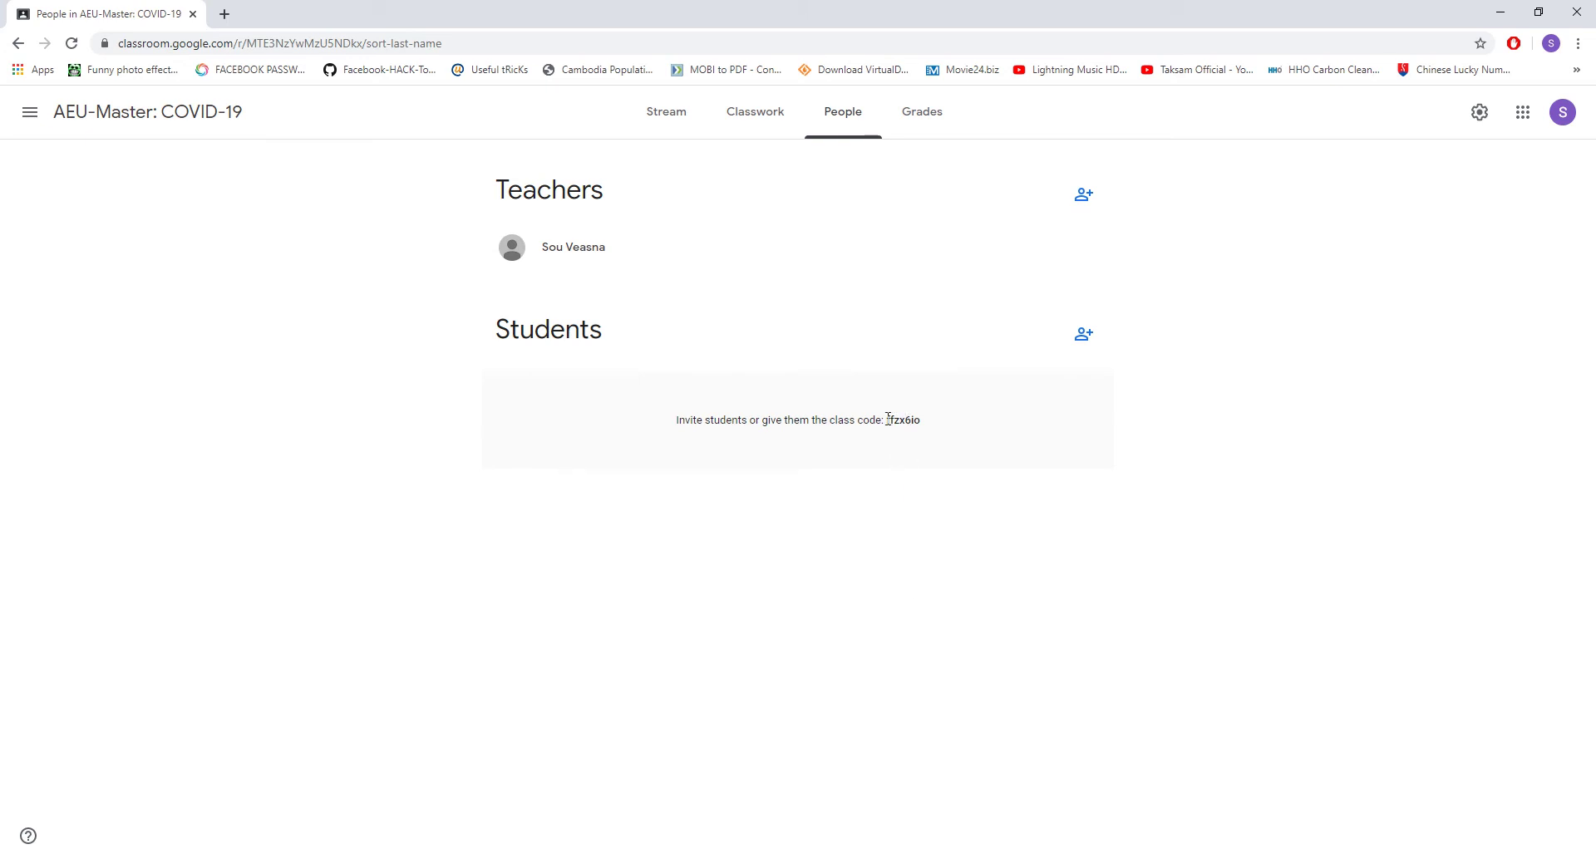
left_click_drag(887, 420, 928, 427)
- Check the class's Grades page and look over the full list of classwork topics
left_click(930, 112)
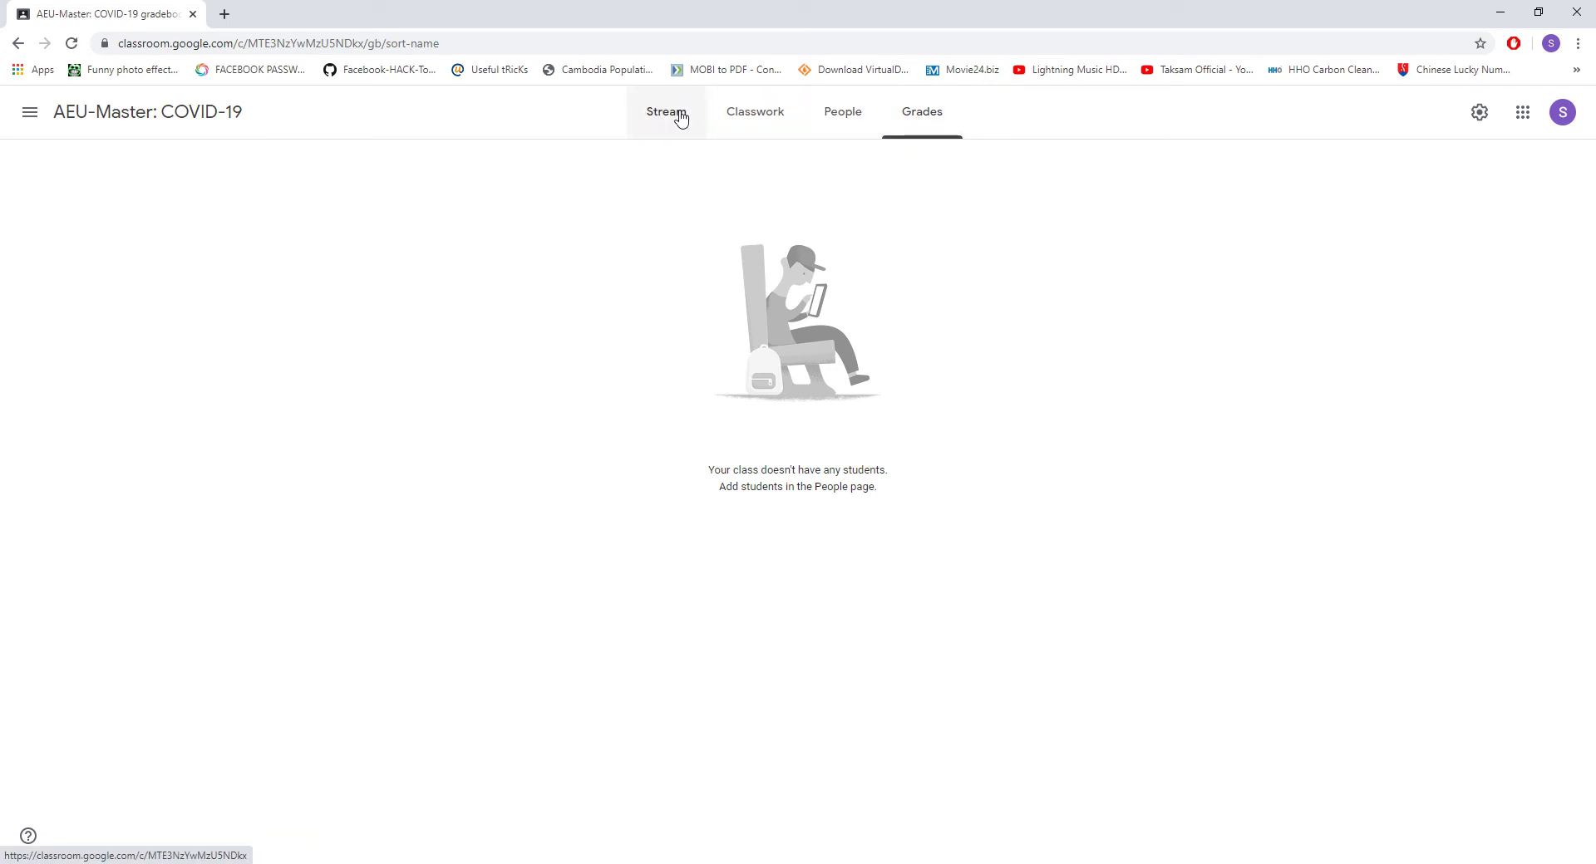
left_click(768, 116)
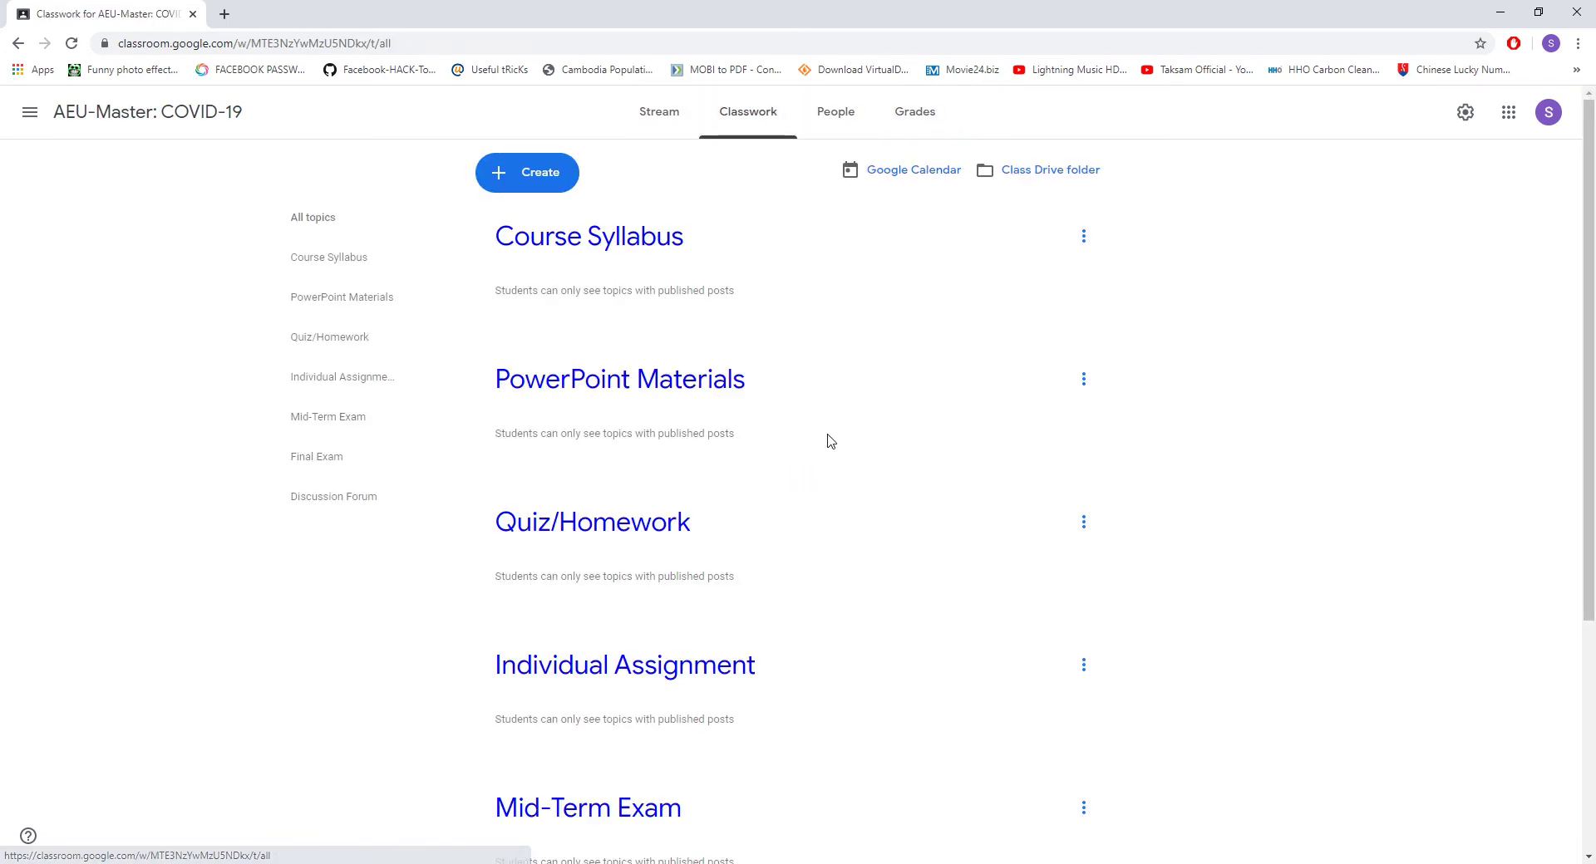
scroll(828, 441, "down", 4)
scroll(827, 440, "up", 4)
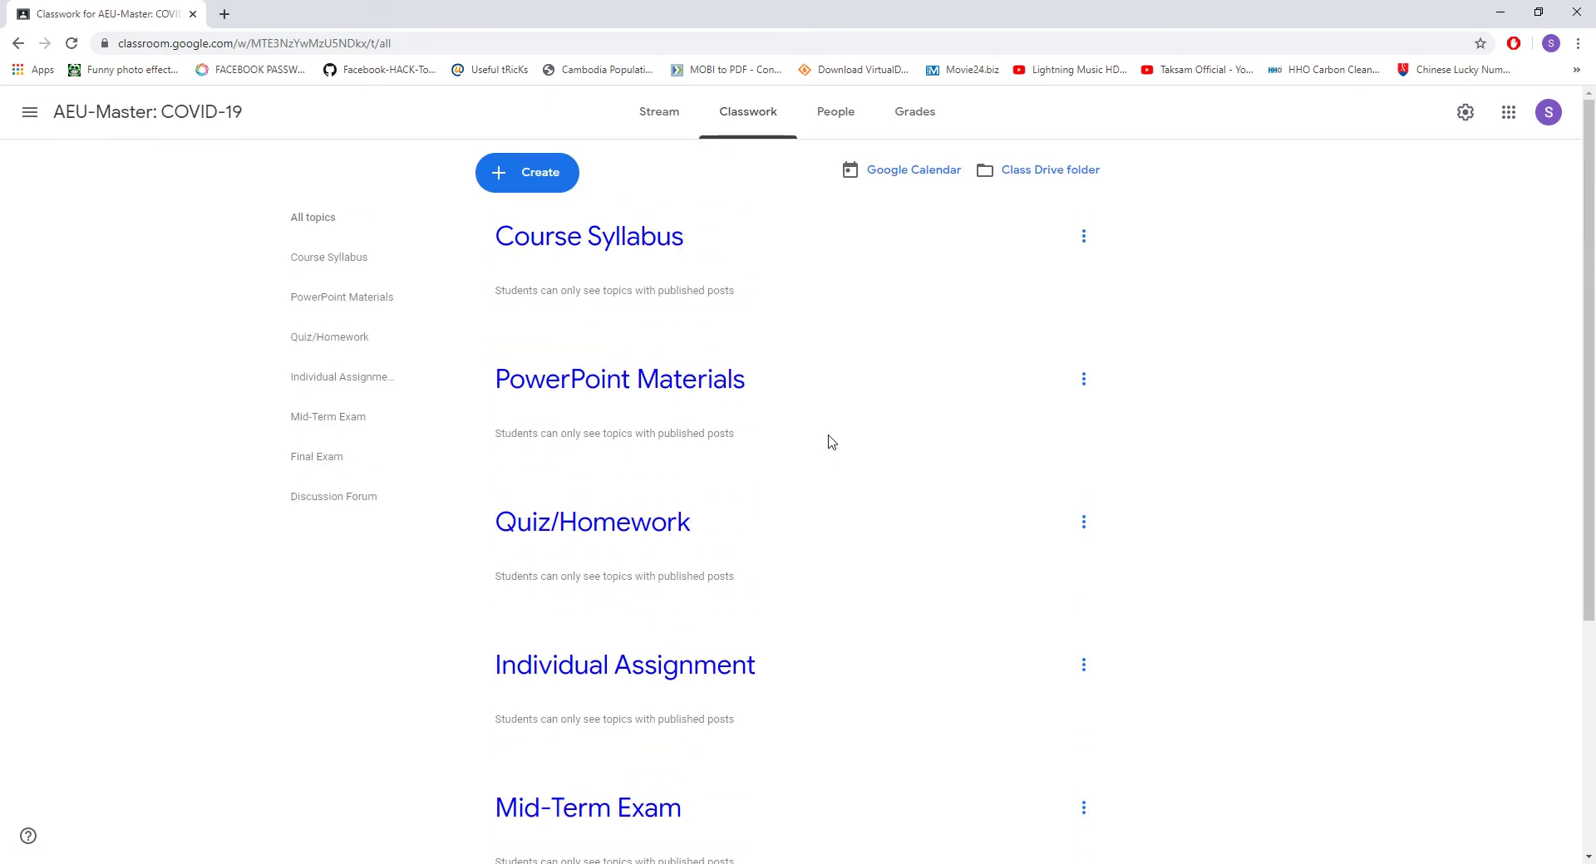
scroll(828, 441, "down", 2)
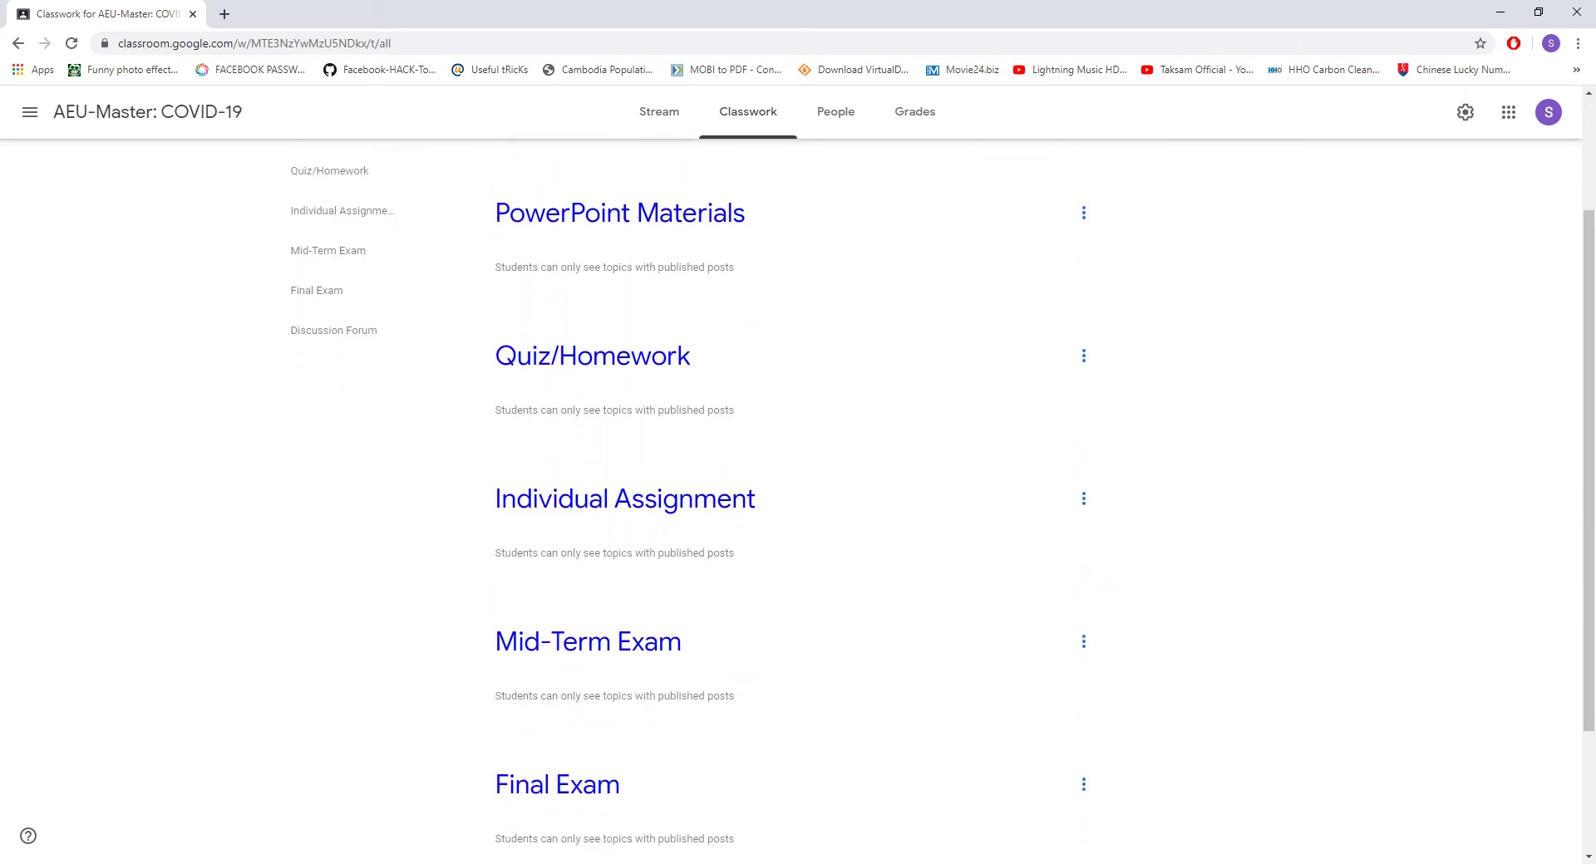
left_click(1328, 863)
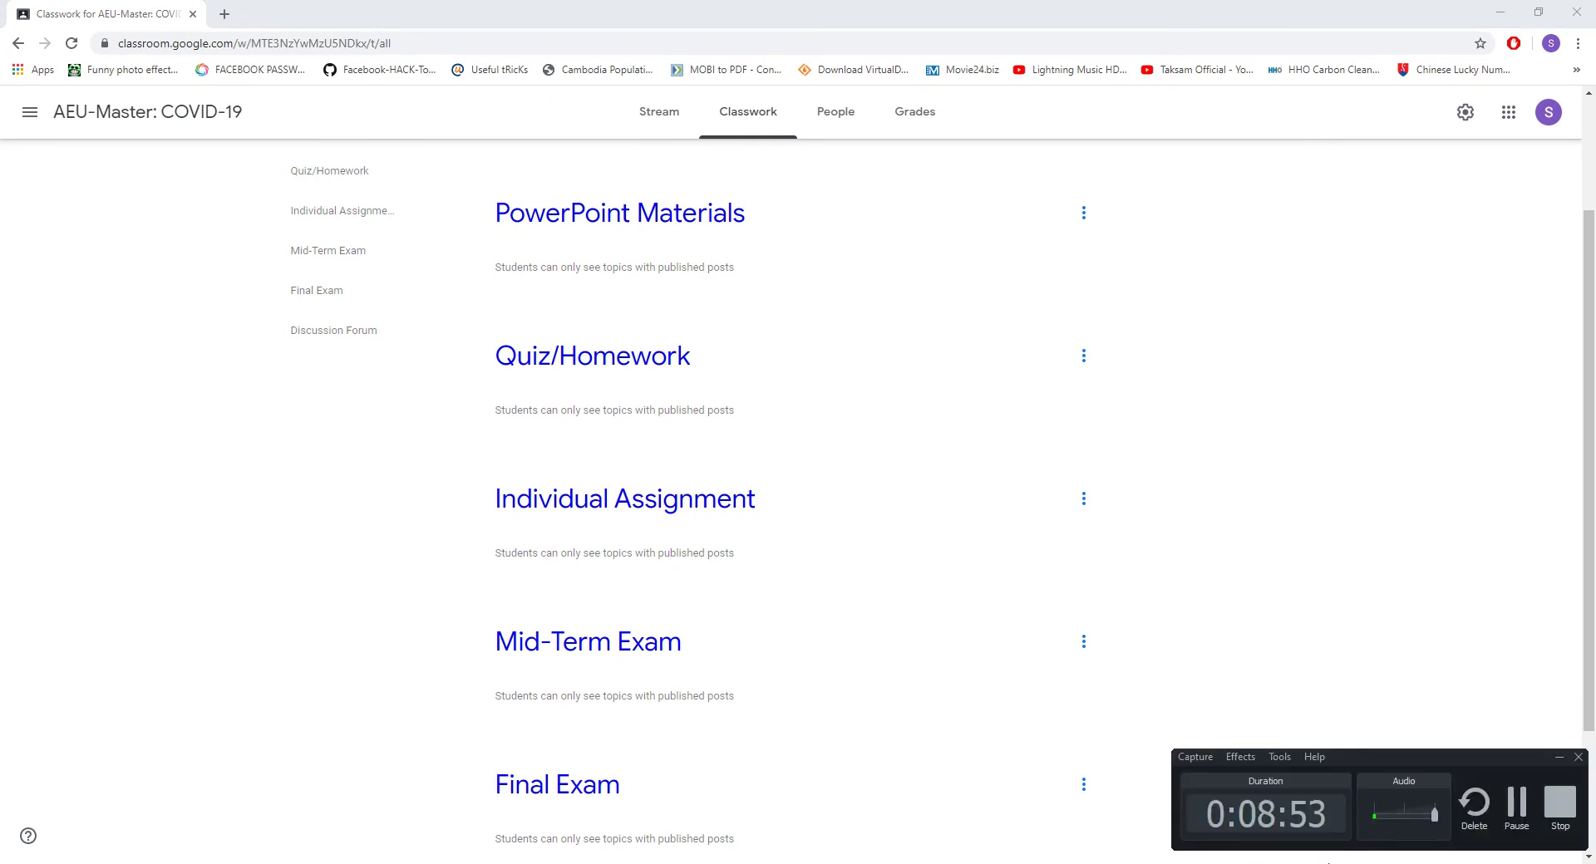
left_click(1516, 803)
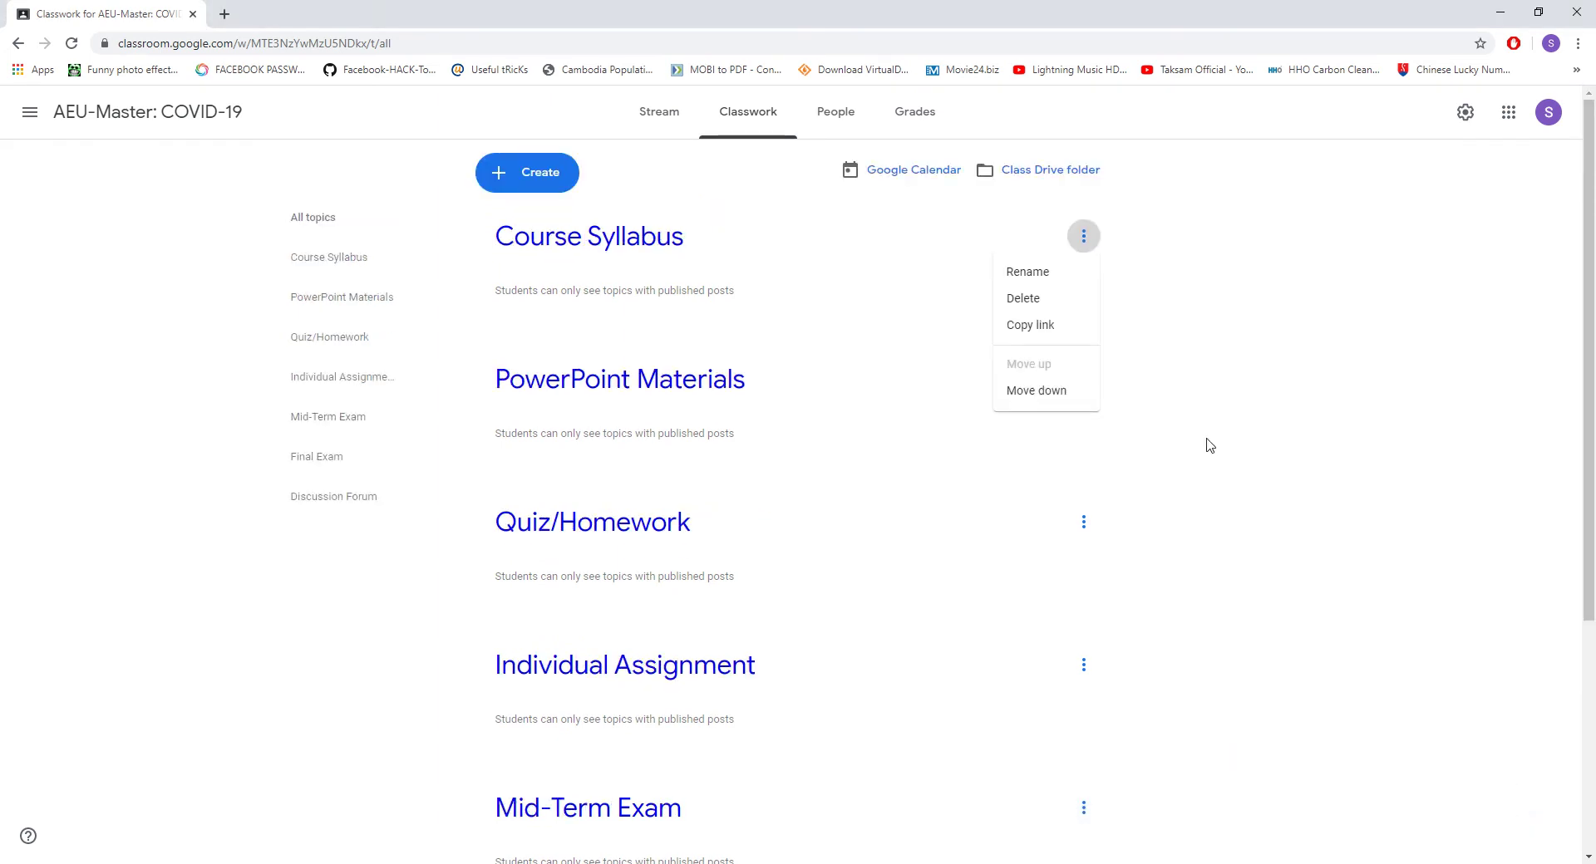
- Examine the options available for the Course Syllabus topic and close them without choosing one
left_click(1161, 235)
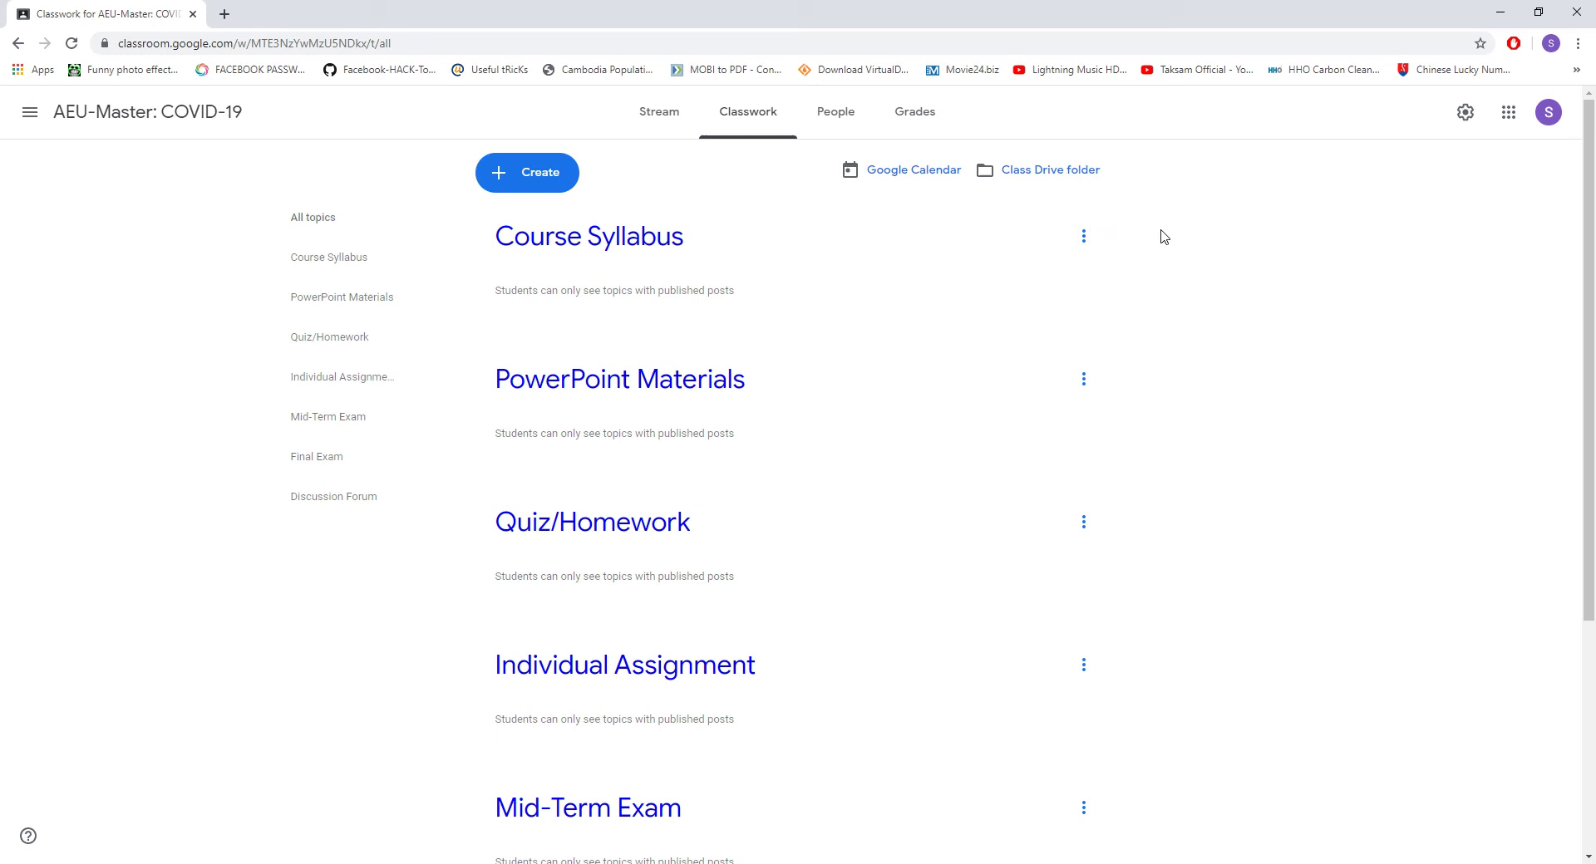
left_click(1085, 241)
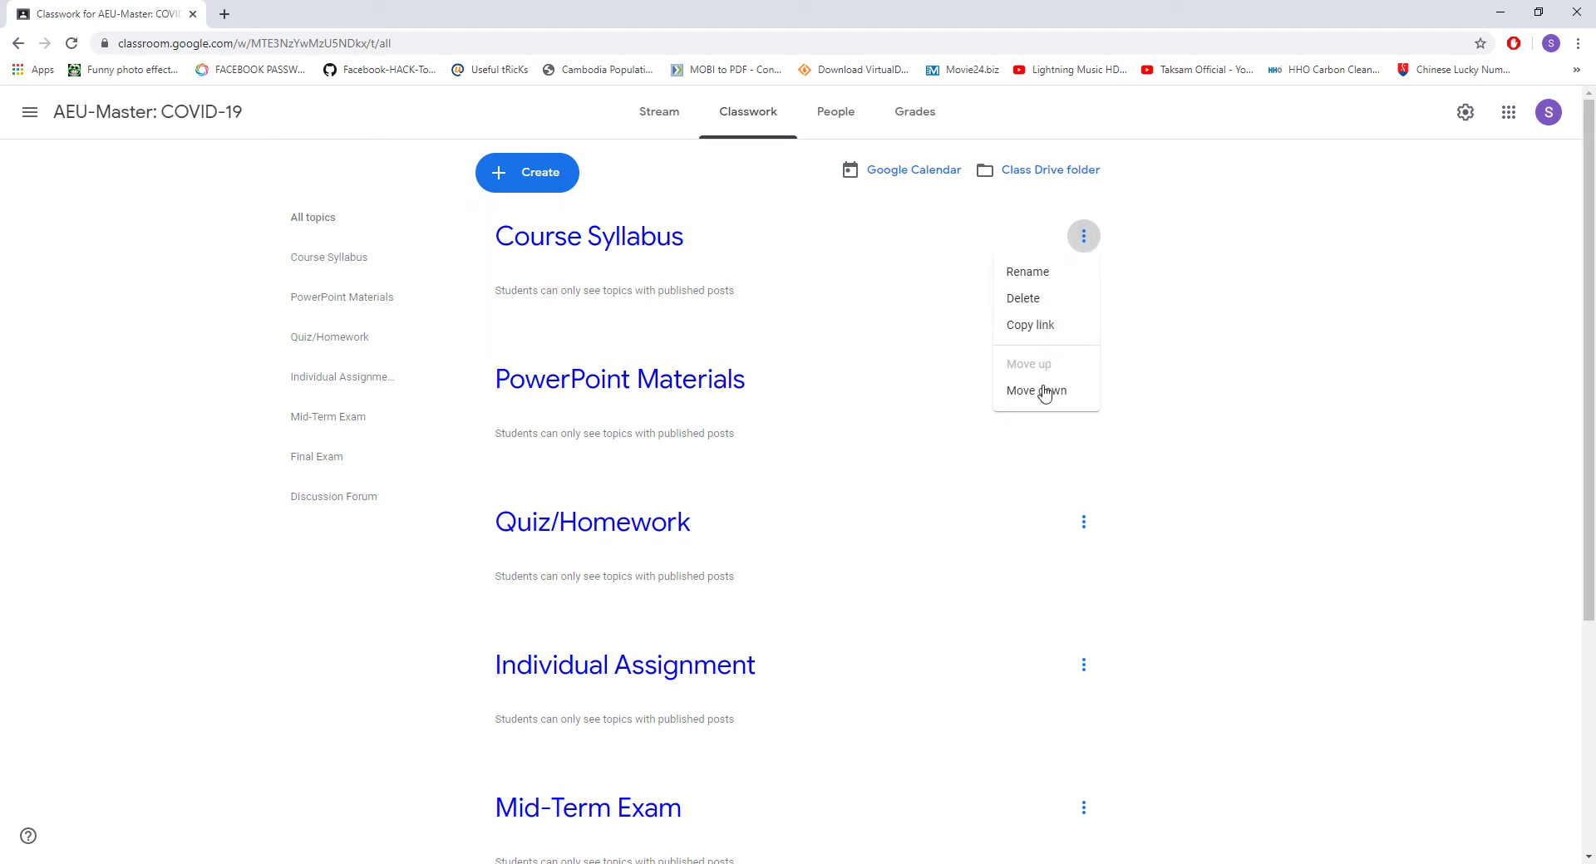
left_click(1084, 237)
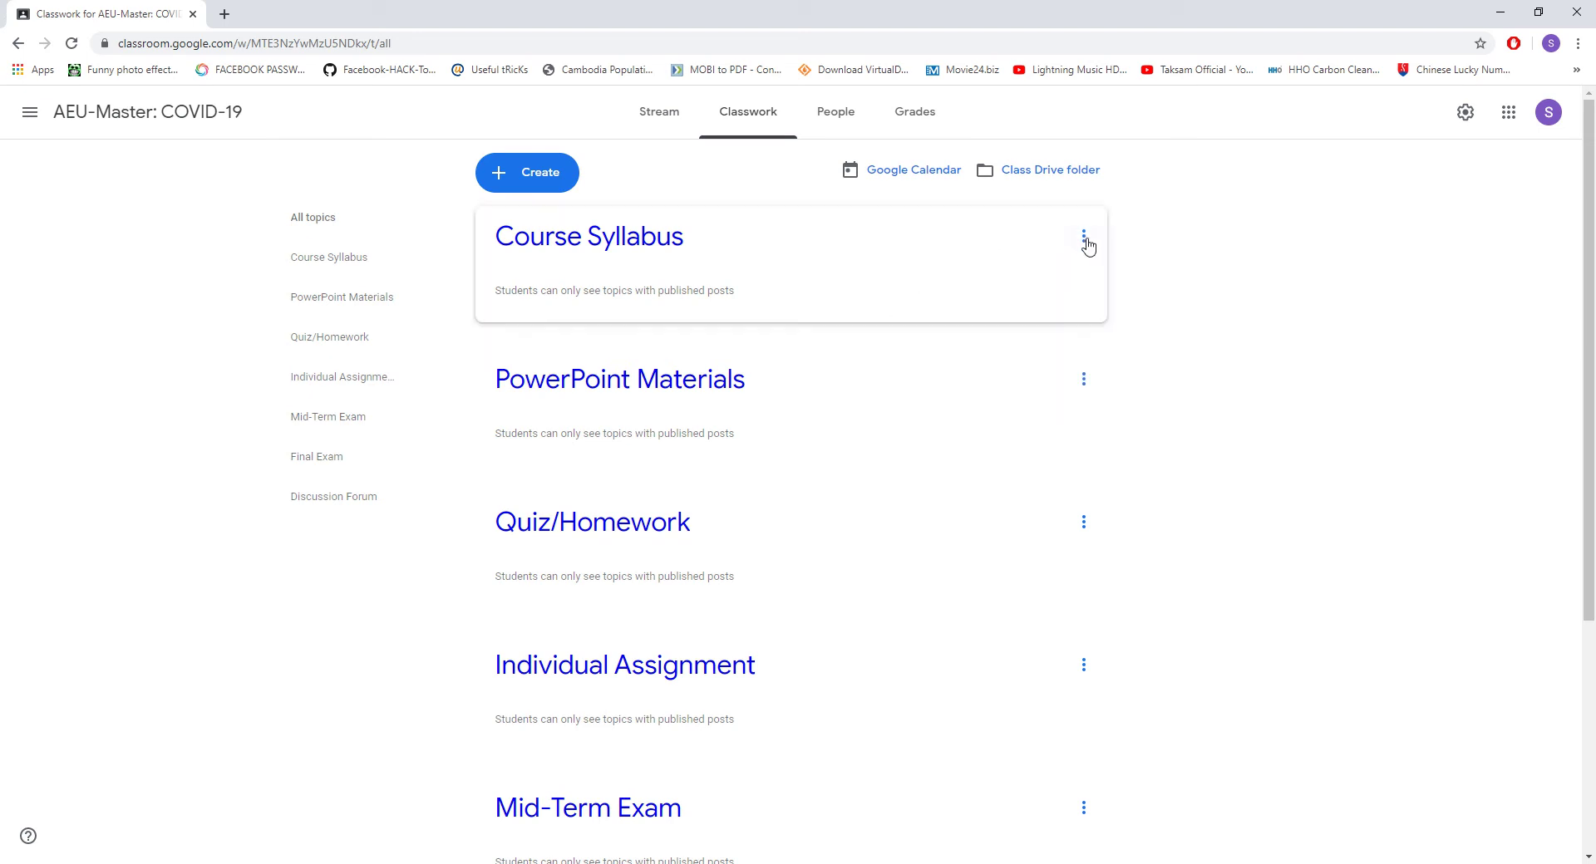
- Open the class's Google Drive folder and dismiss the desktop download and notification offers
left_click(1017, 179)
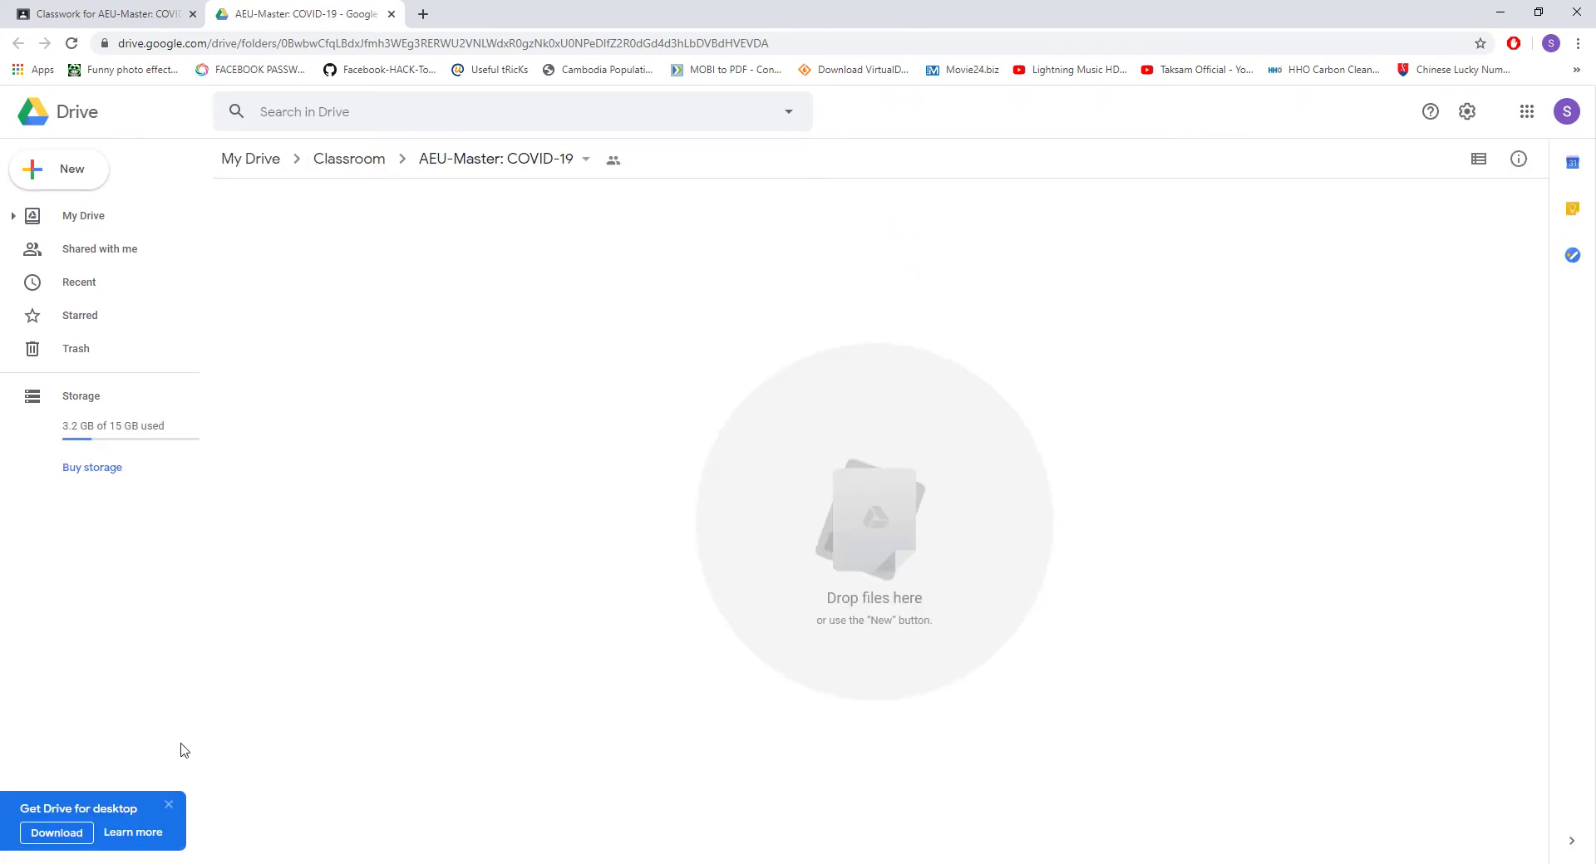
left_click(169, 805)
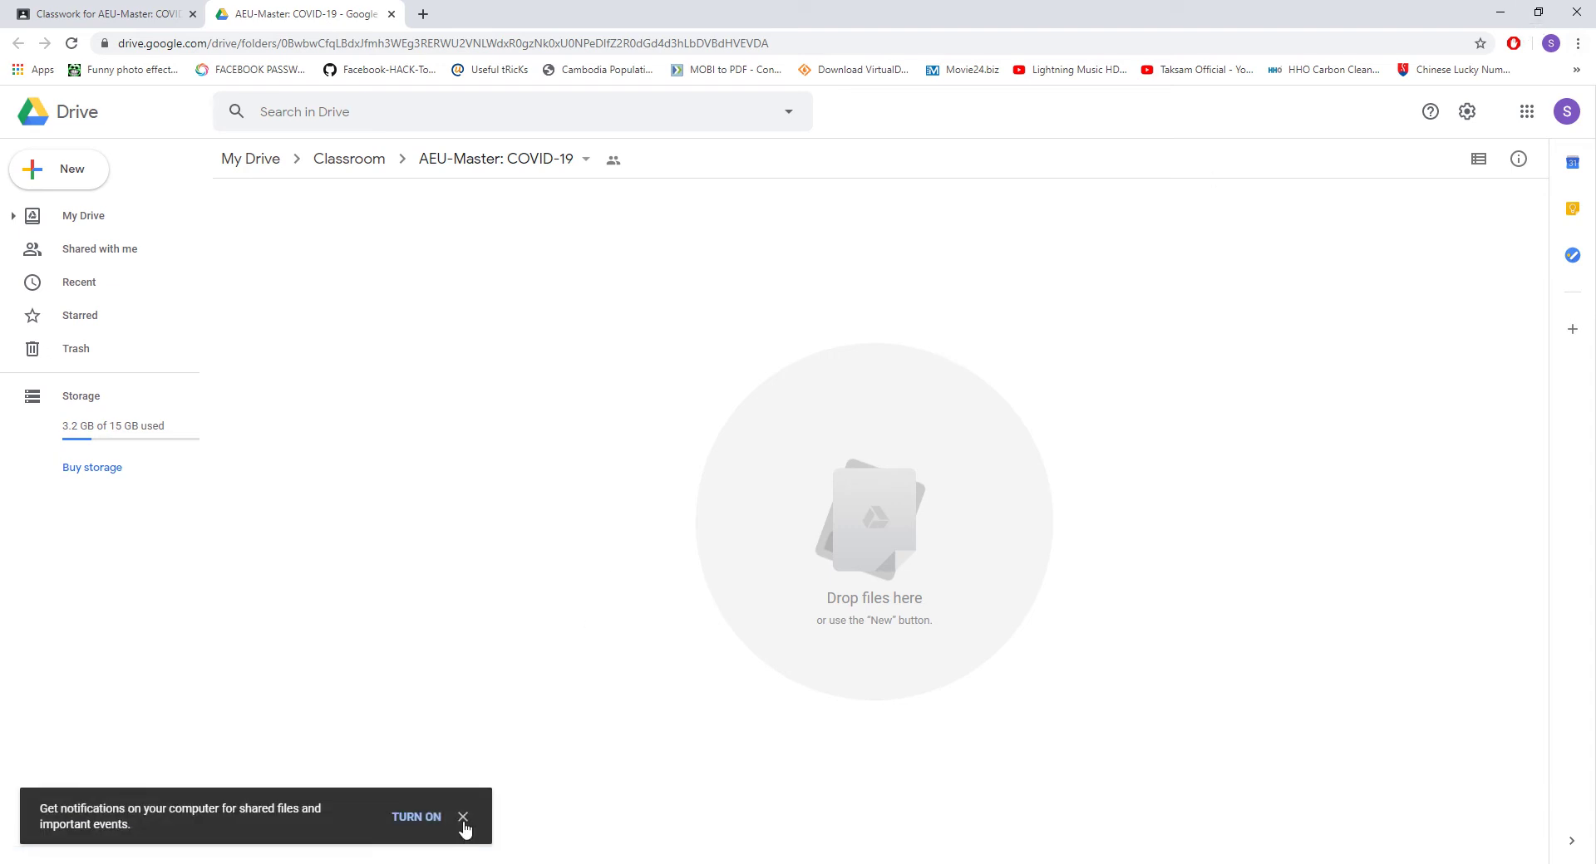
left_click(463, 821)
- Open the 1-Formal PowerPoint folder in File Explorer and shrink both the browser and folder windows for transferring files
left_click(1537, 13)
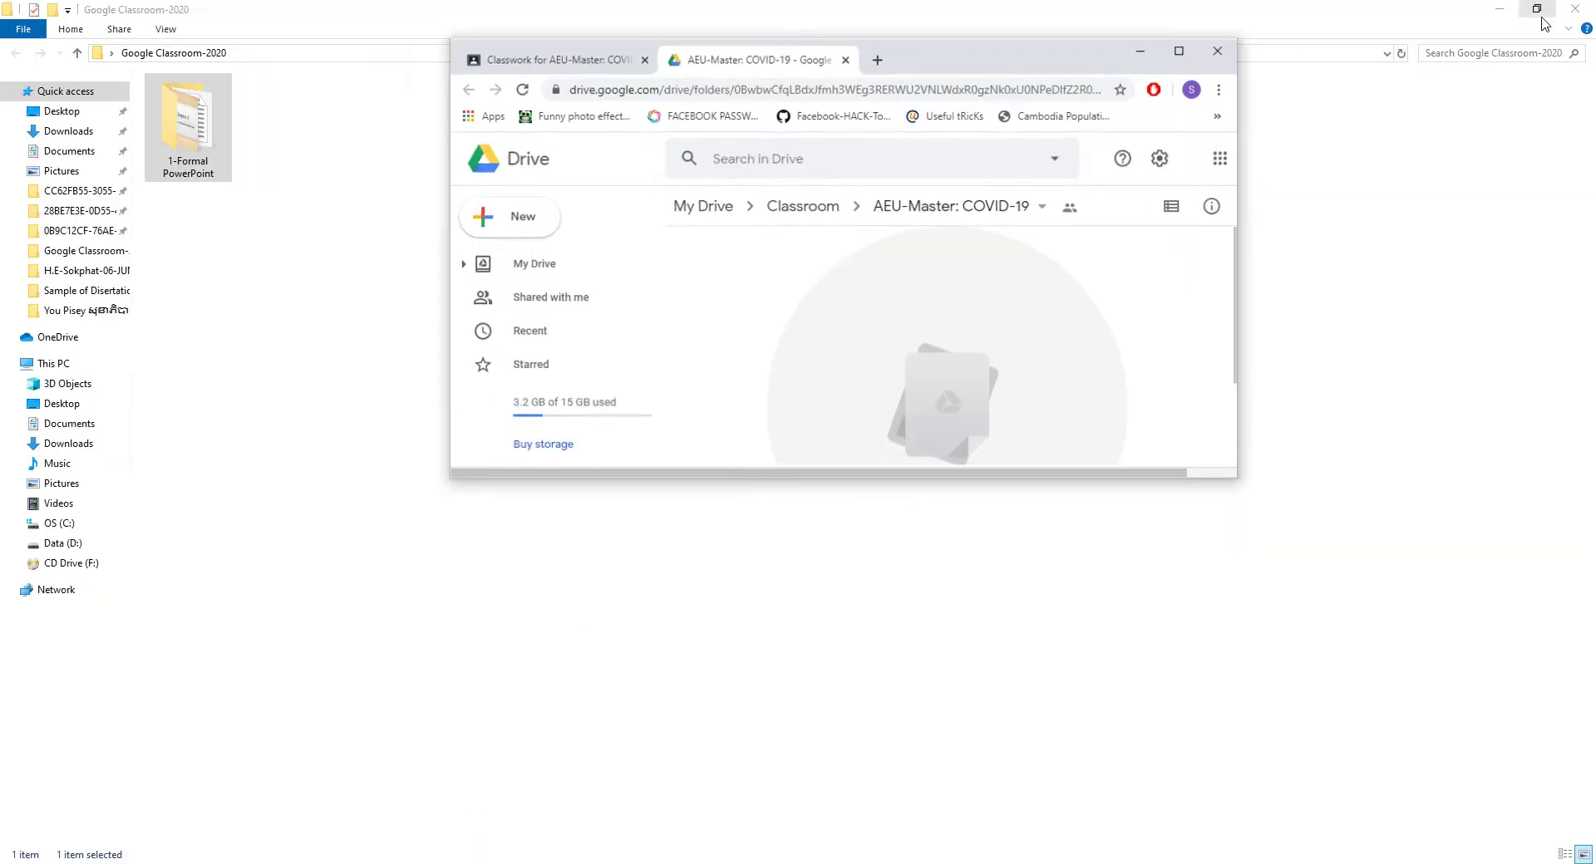
double_click(192, 147)
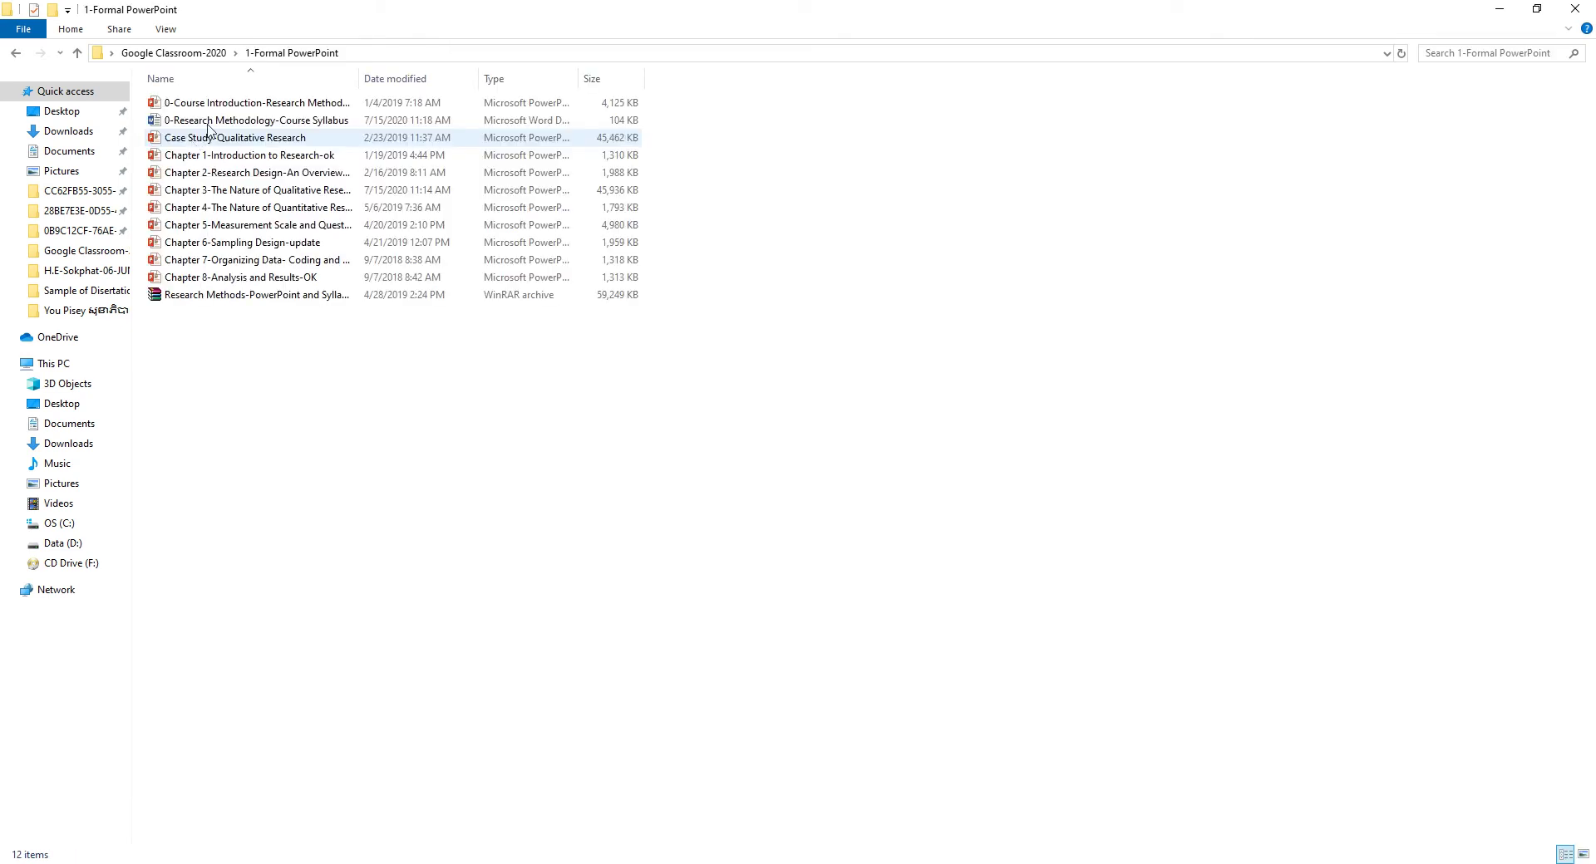
left_click(1538, 13)
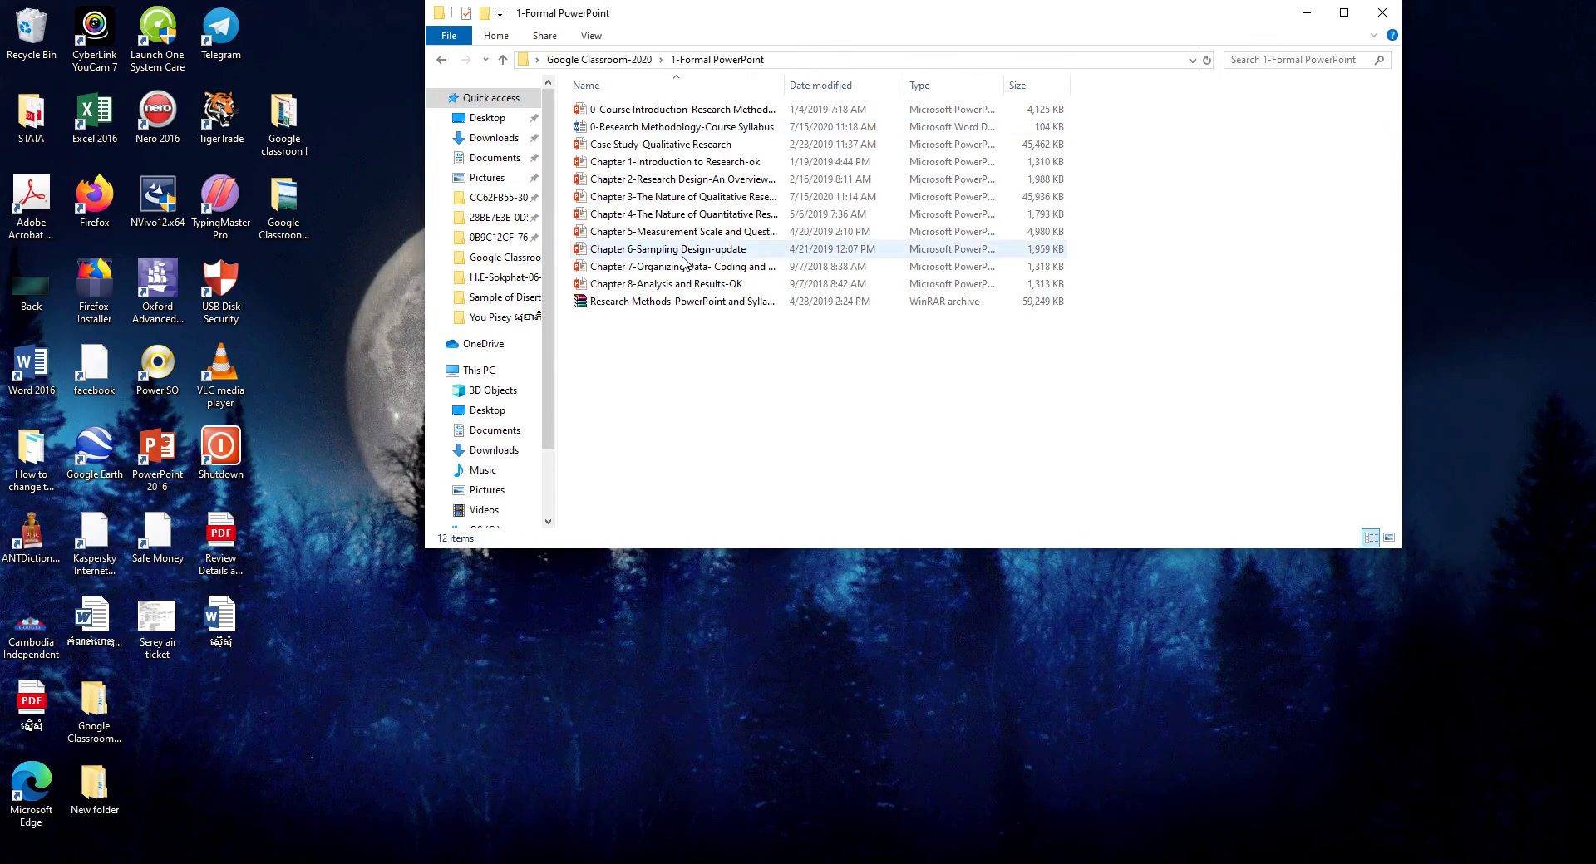
- Upload all files from 0-Course Introduction through Chapter 8 to the AEU-Master: COVID-19 Drive folder, leaving out the WinRAR archive, and maximize the browser
left_click(677, 285)
left_click(677, 111, "shift")
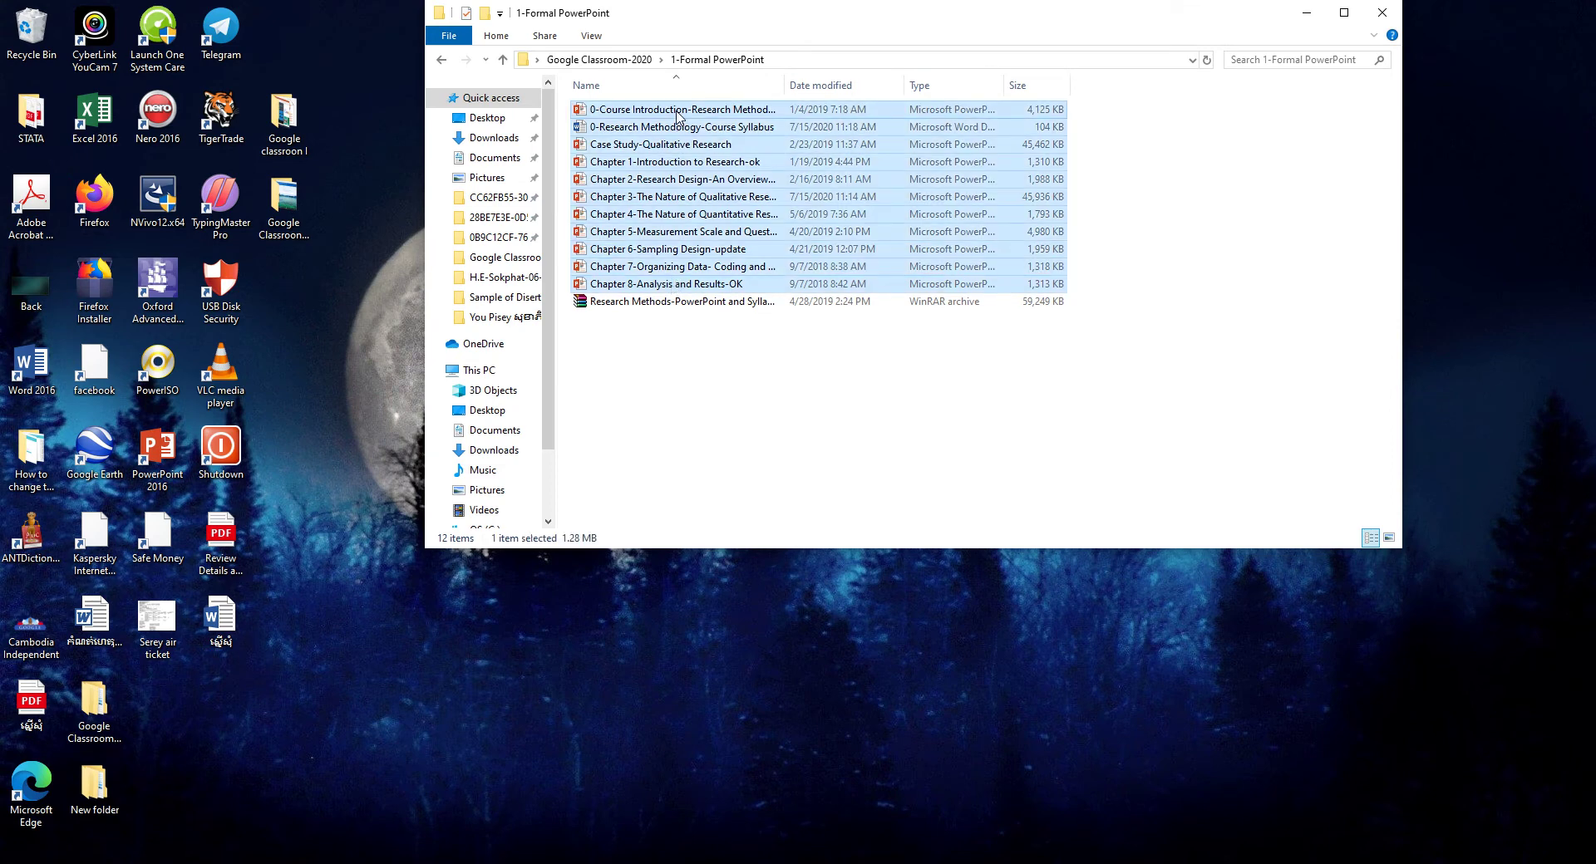
left_click_drag(676, 116, 1008, 381)
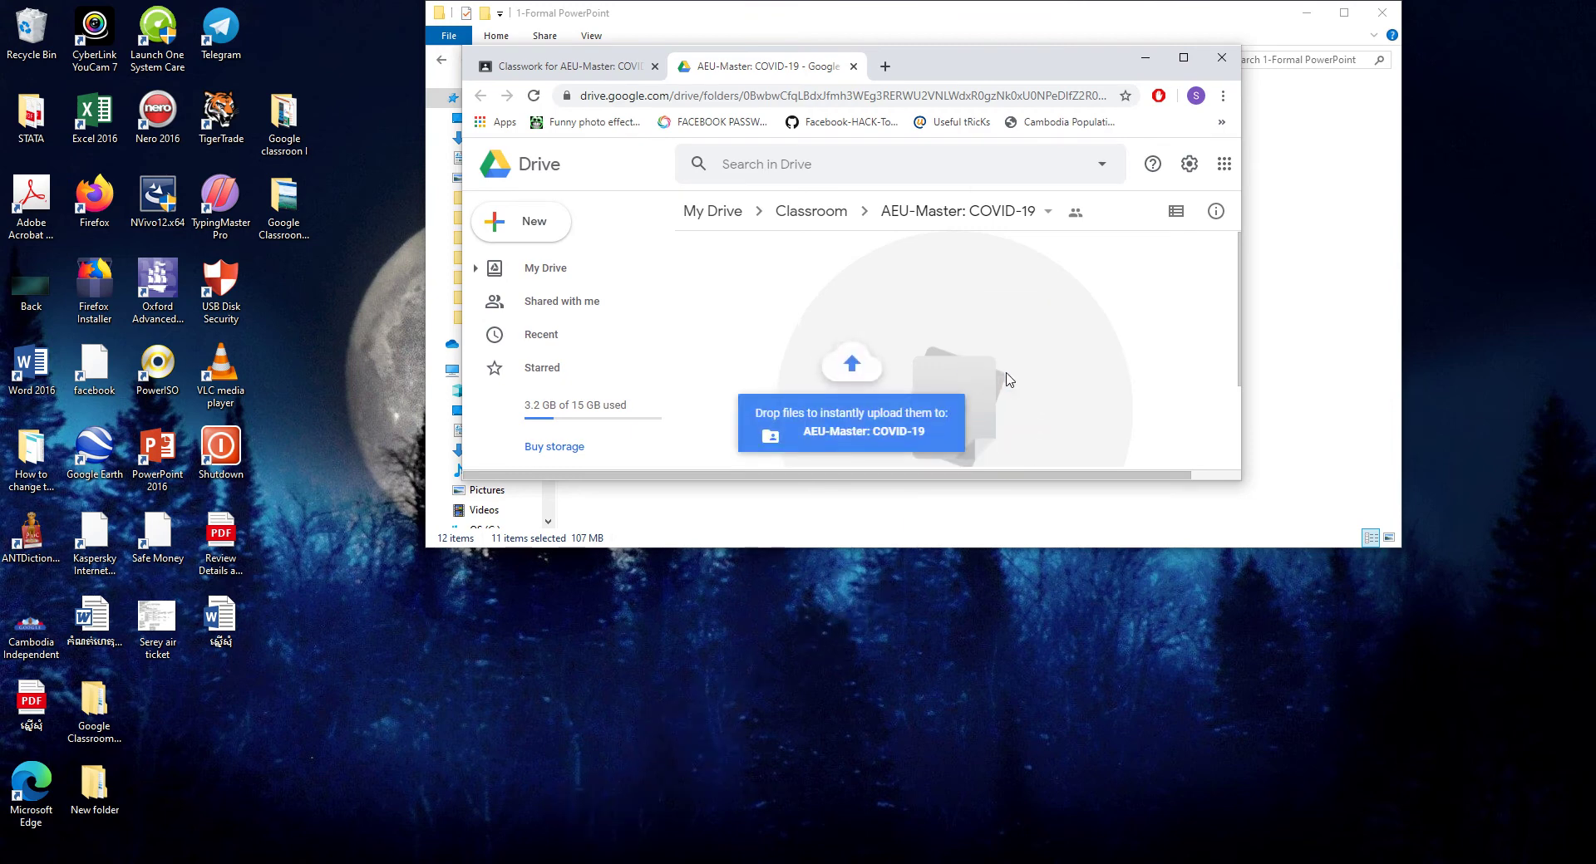
left_click(1189, 58)
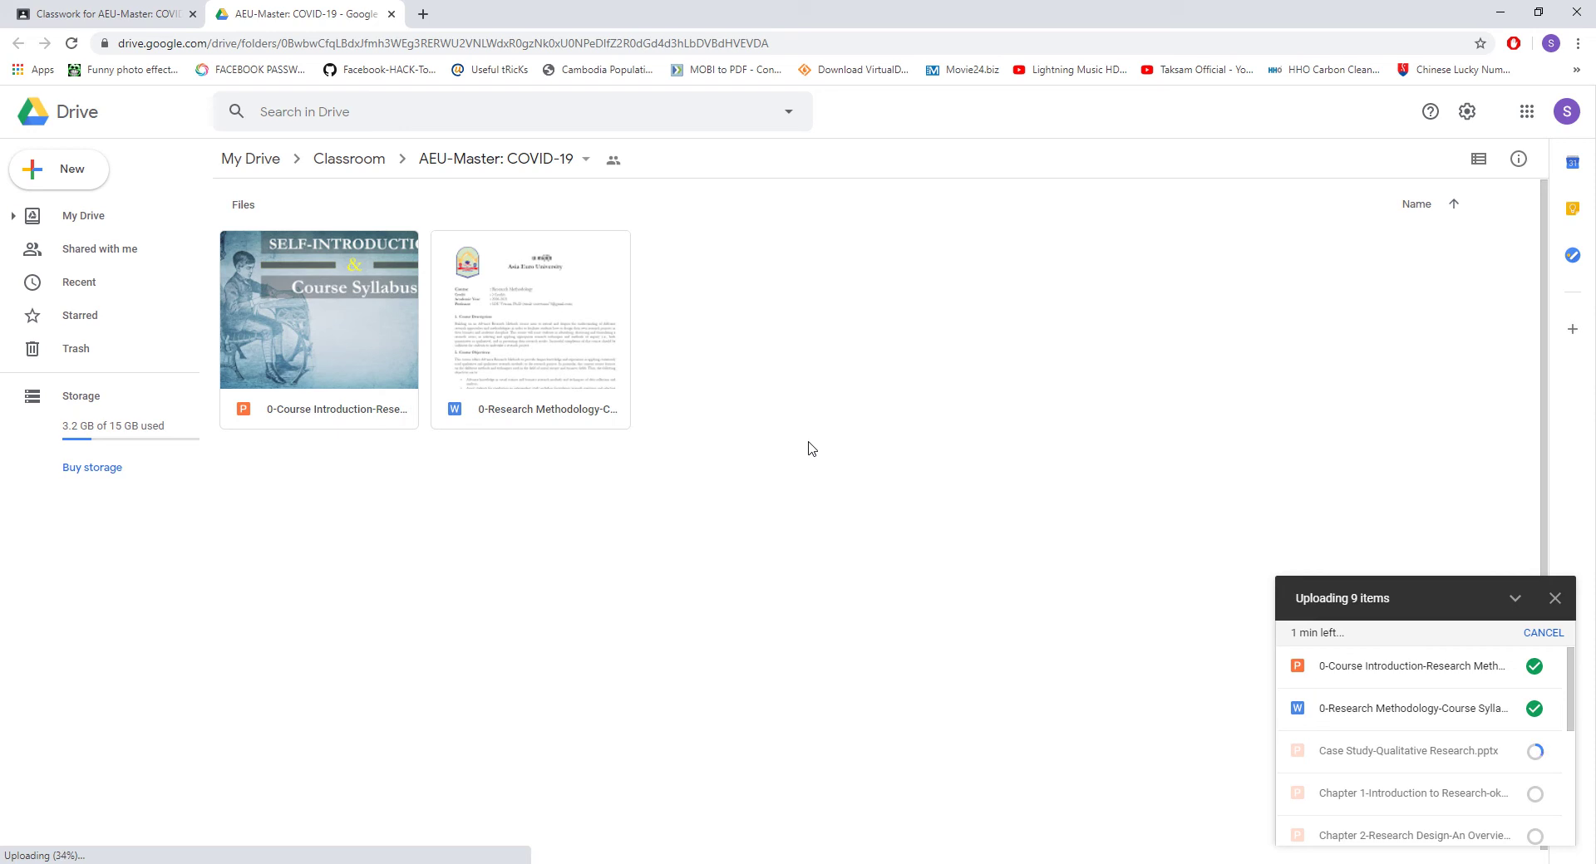
- Look over the classwork topics during the upload and check the uploaded course files in the class Drive folder
left_click(116, 13)
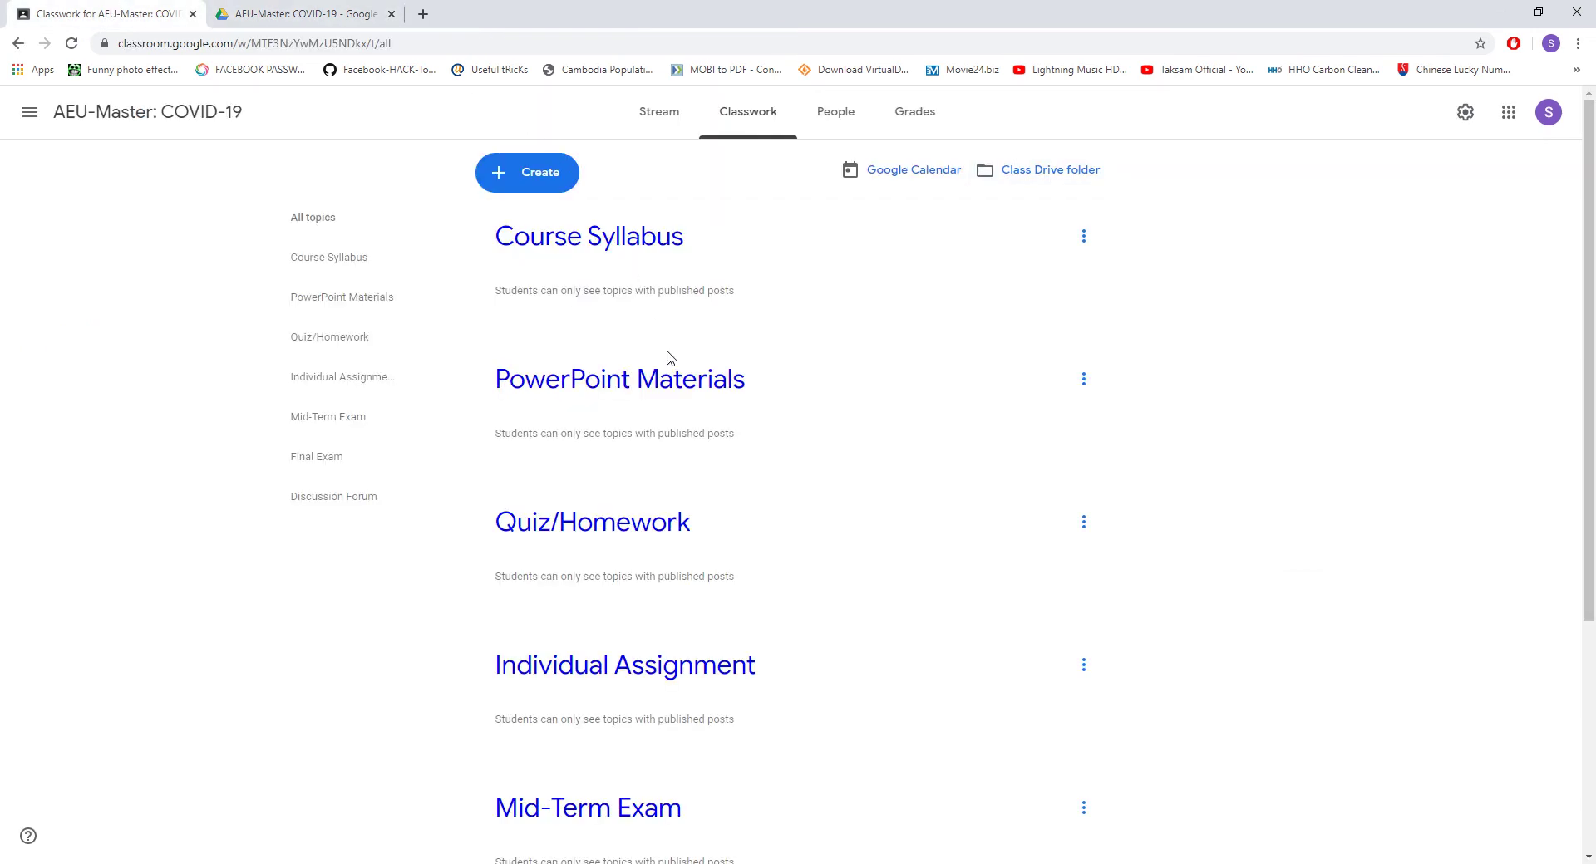
scroll(648, 552, "down", 4)
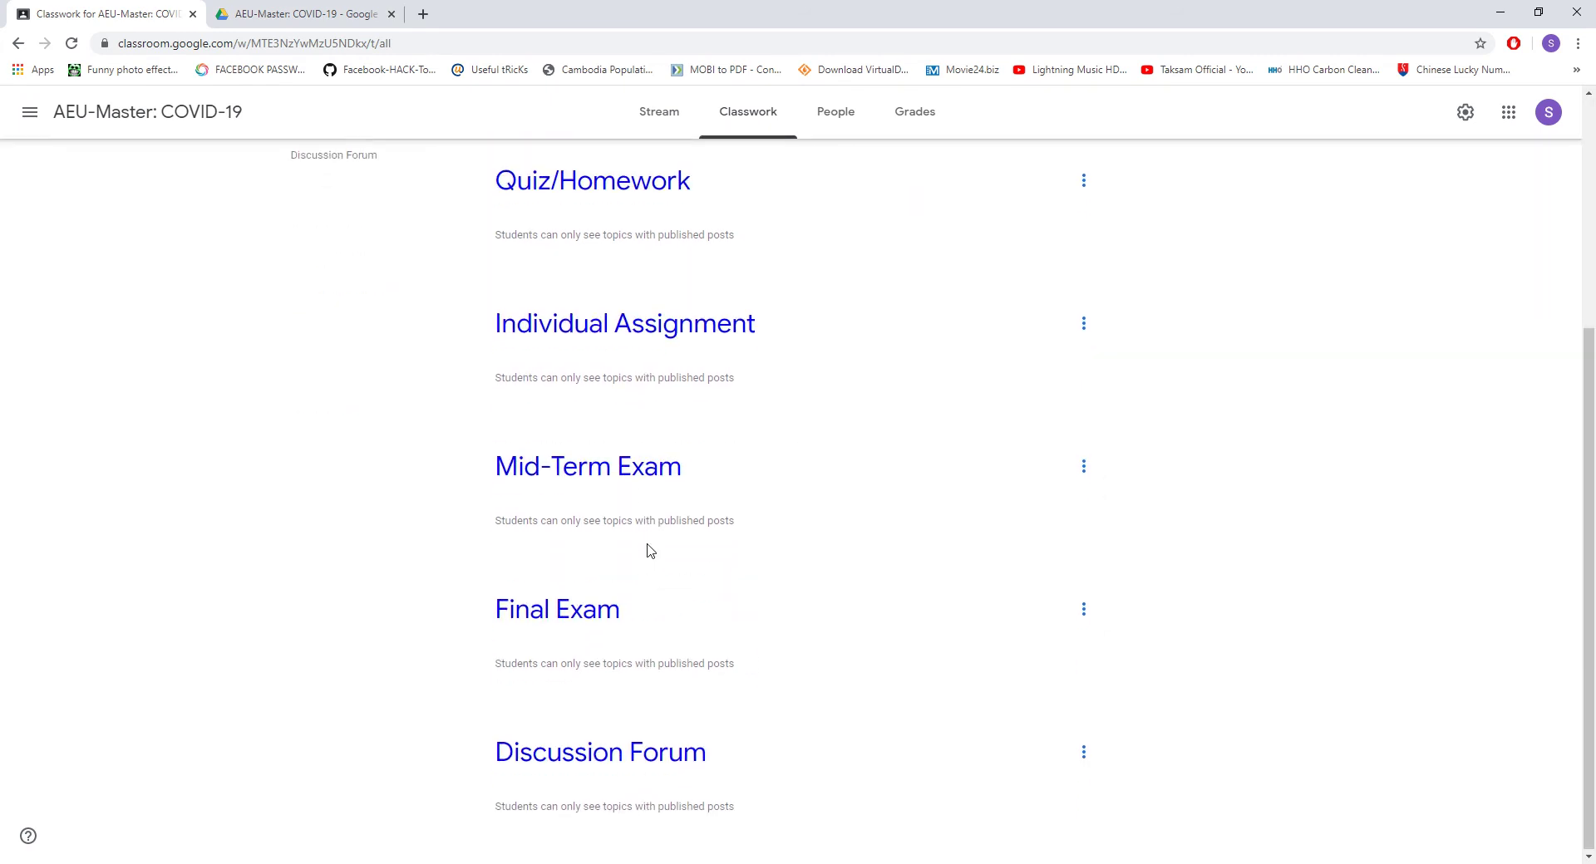
scroll(650, 551, "up", 4)
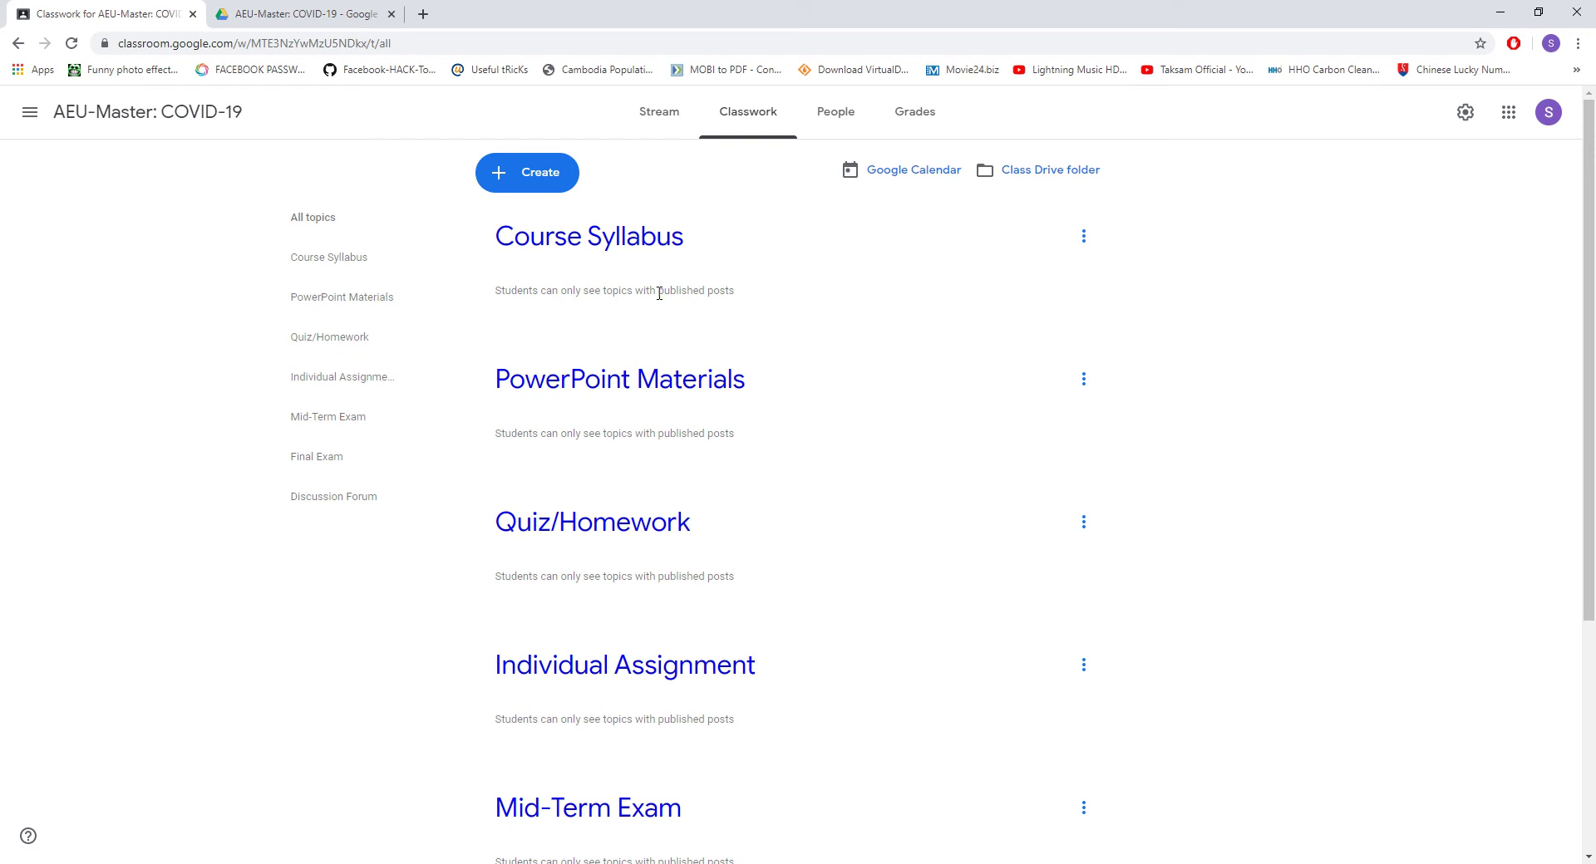
scroll(648, 449, "down", 4)
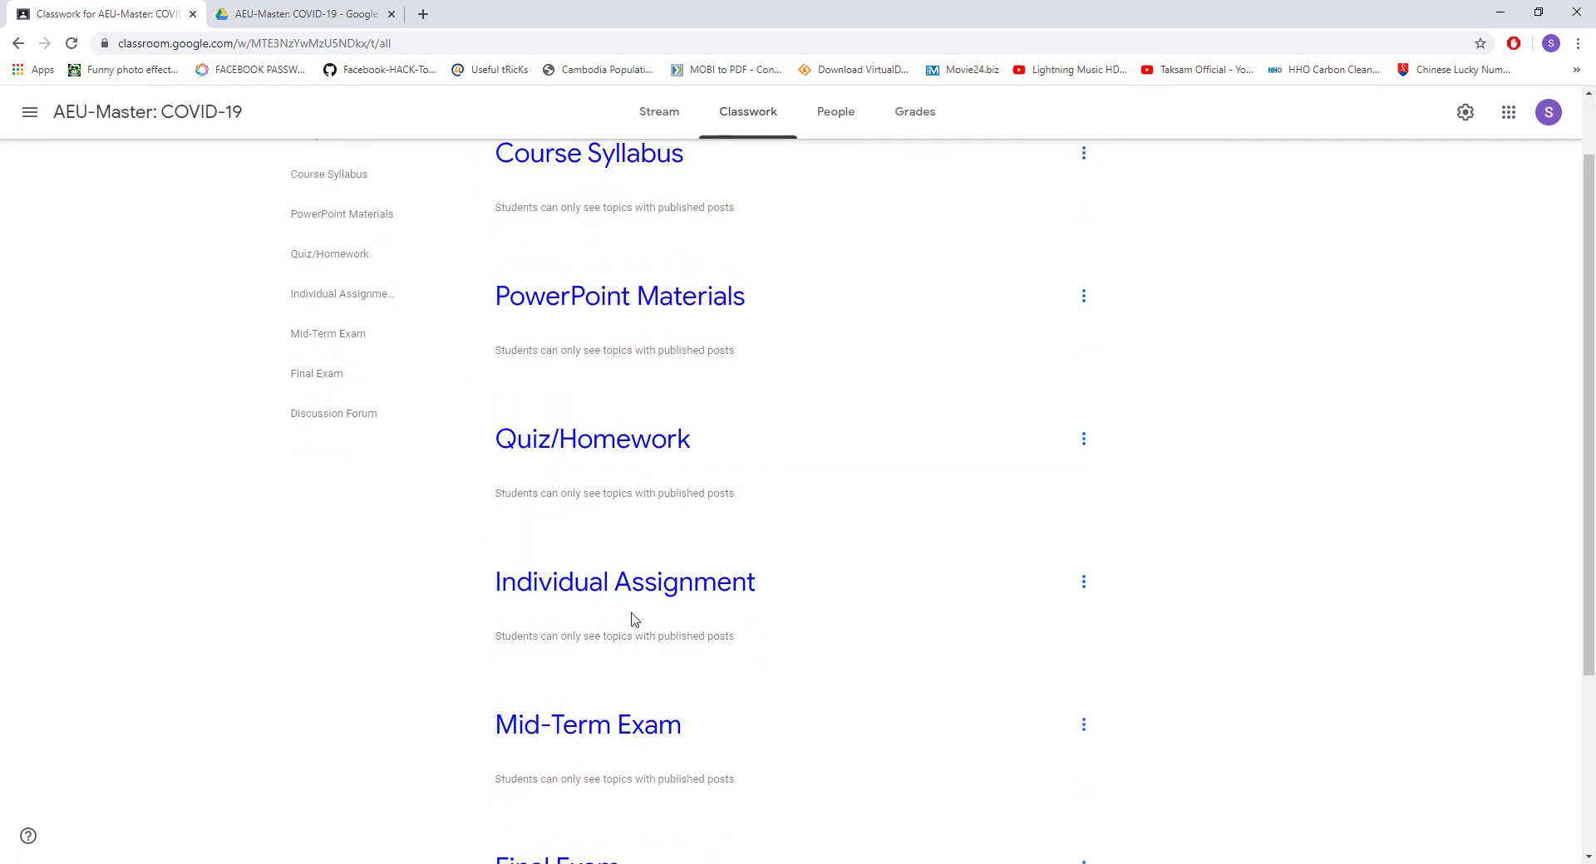
scroll(632, 622, "up", 4)
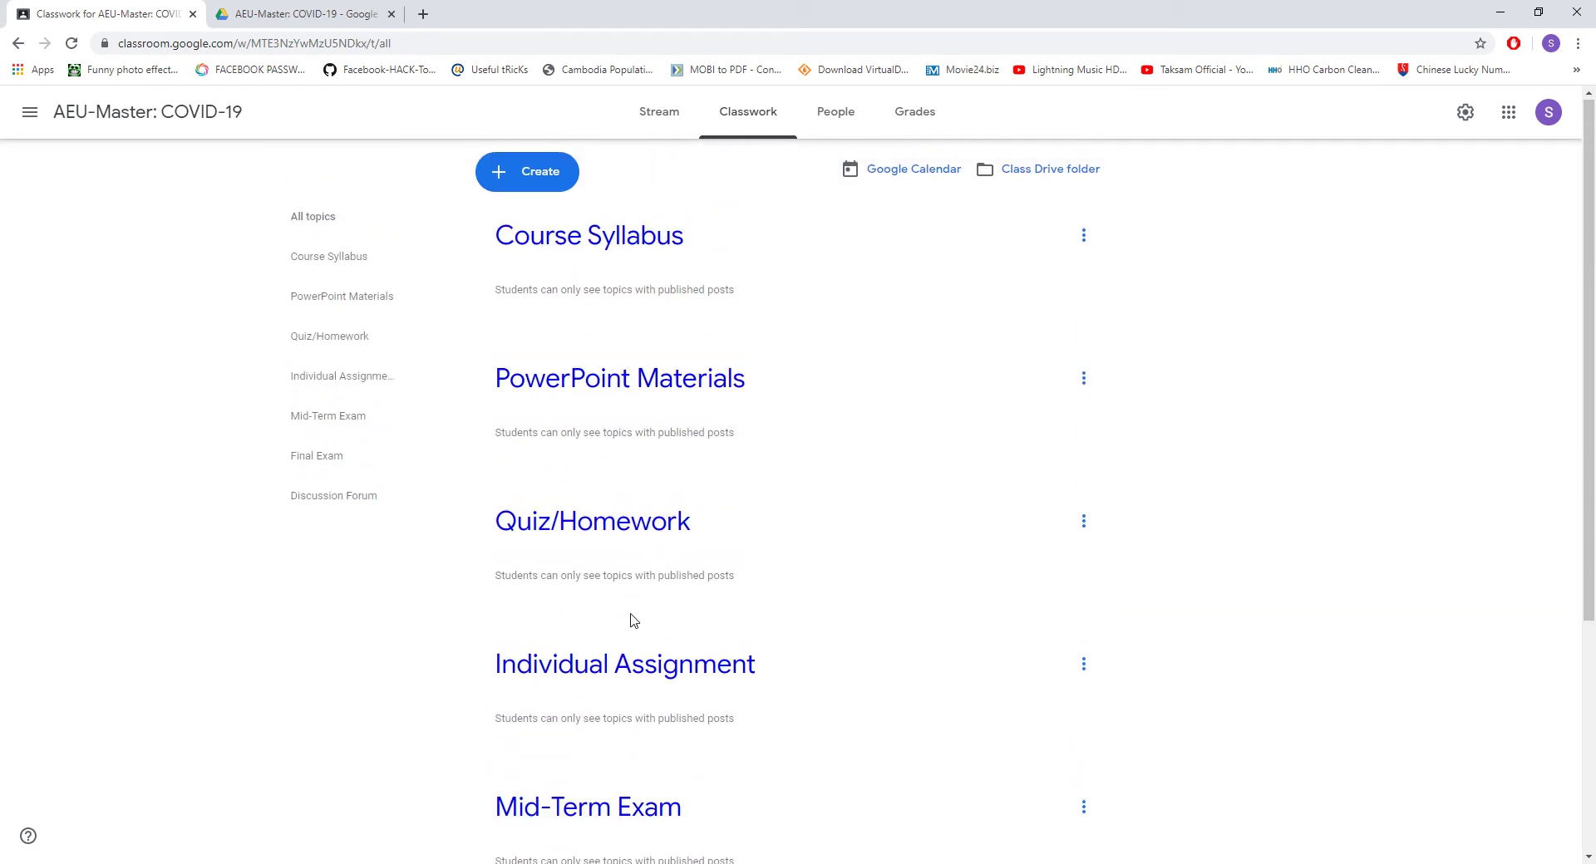
left_click(339, 22)
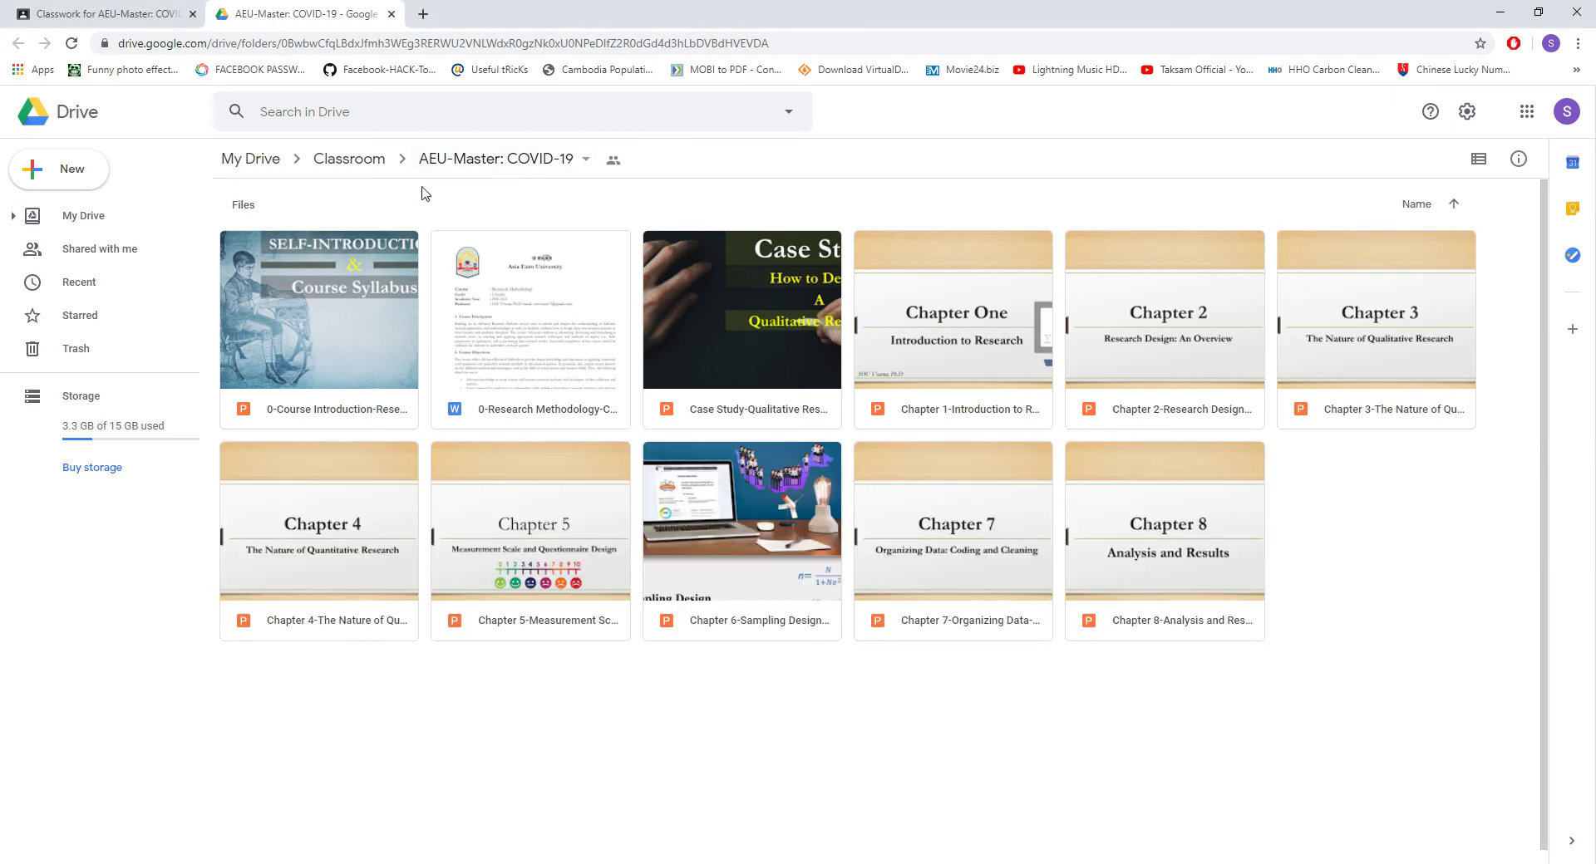
left_click(129, 17)
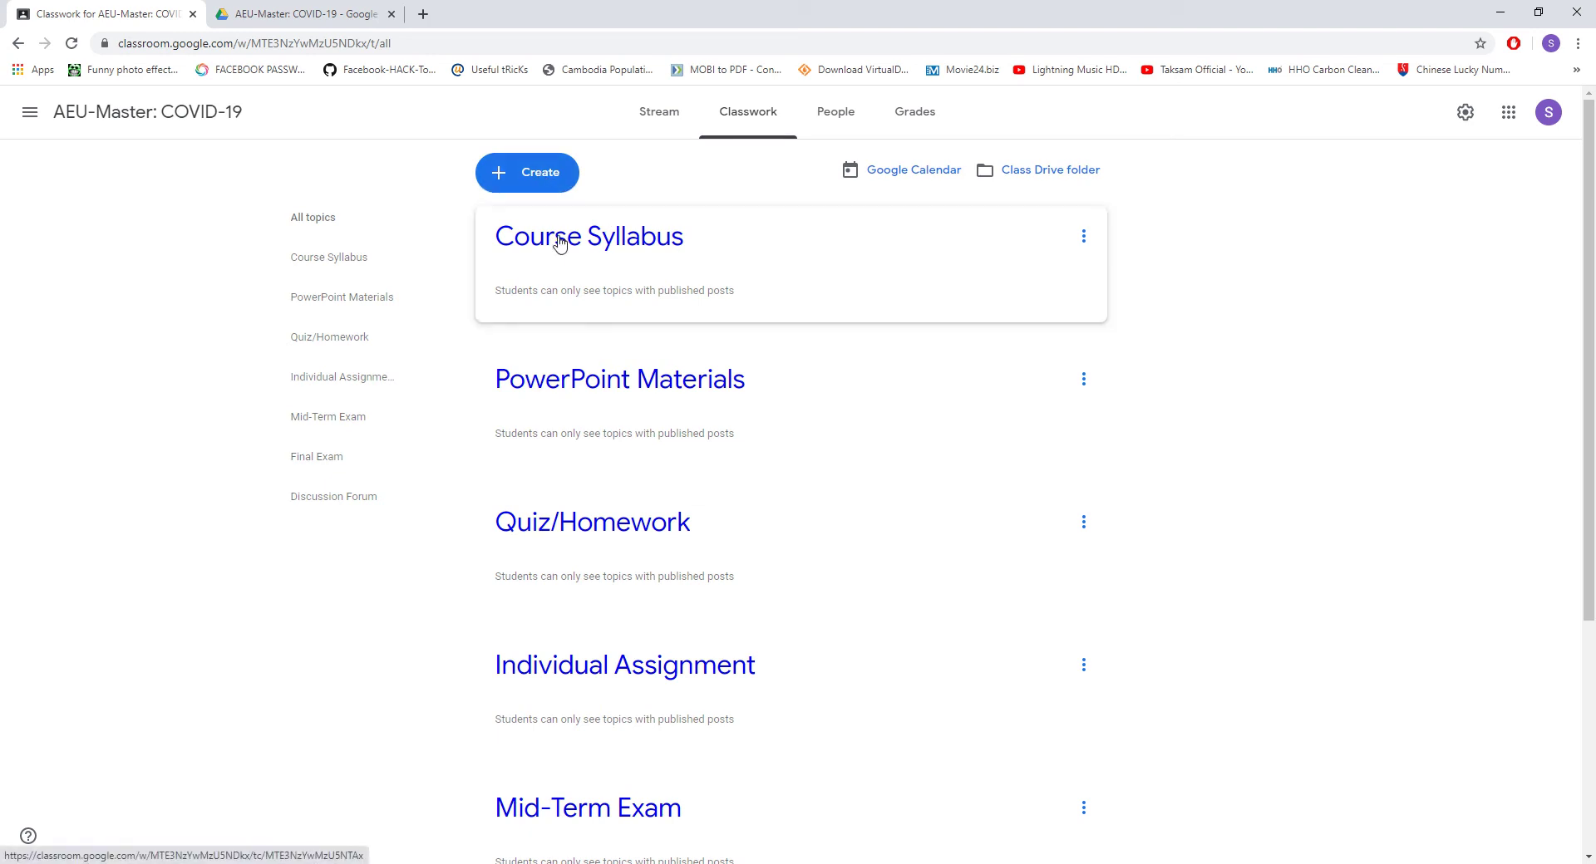
- Examine the kinds of classwork that can be created and view the Course Syllabus topic page before returning to the full list
left_click(536, 172)
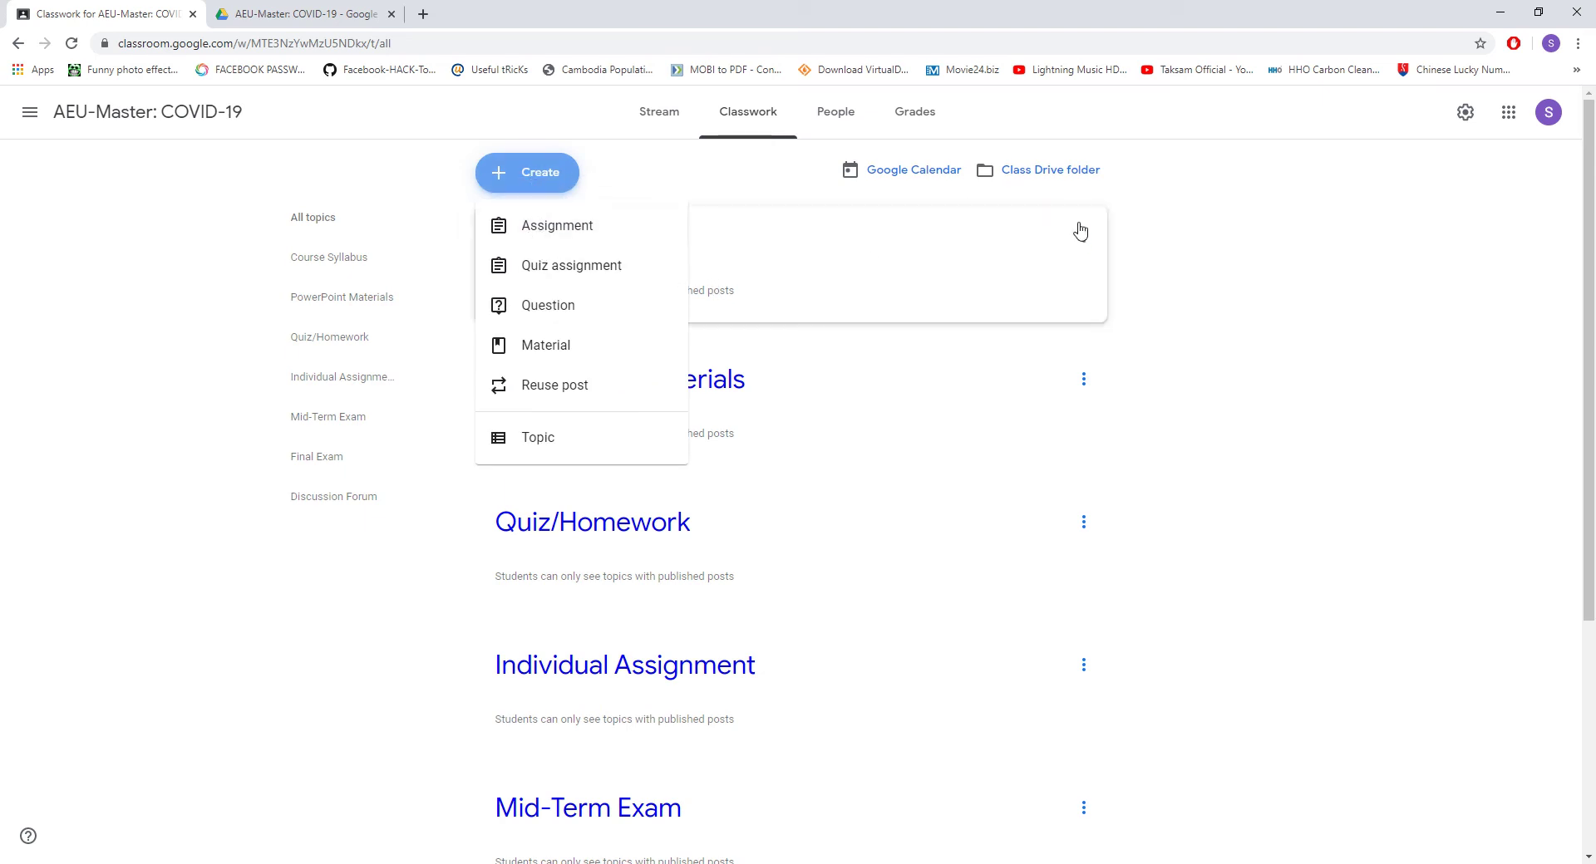
left_click(1014, 247)
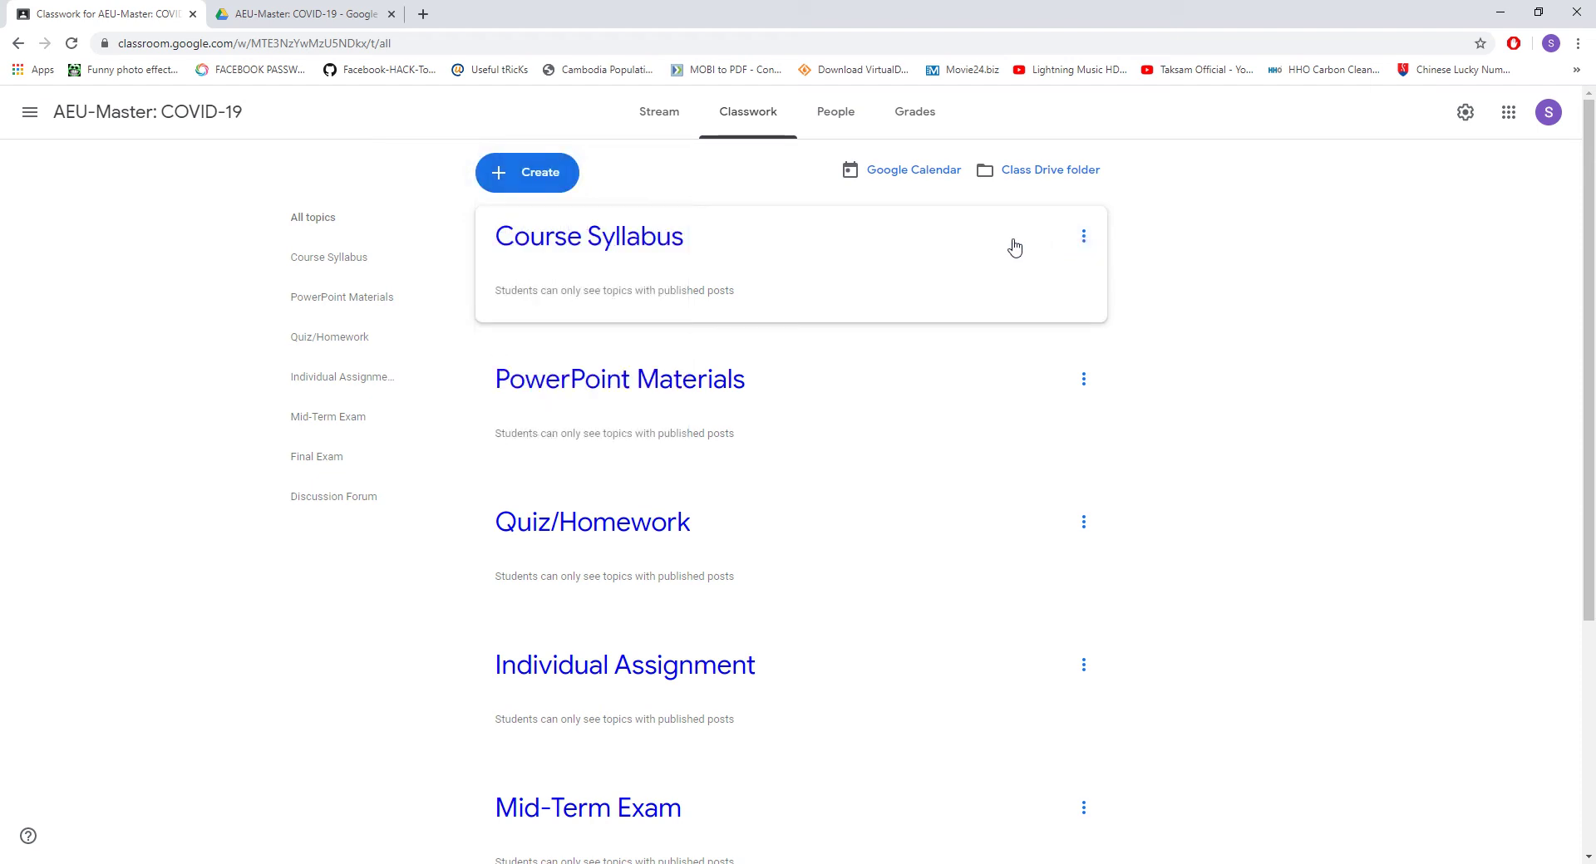
left_click(598, 249)
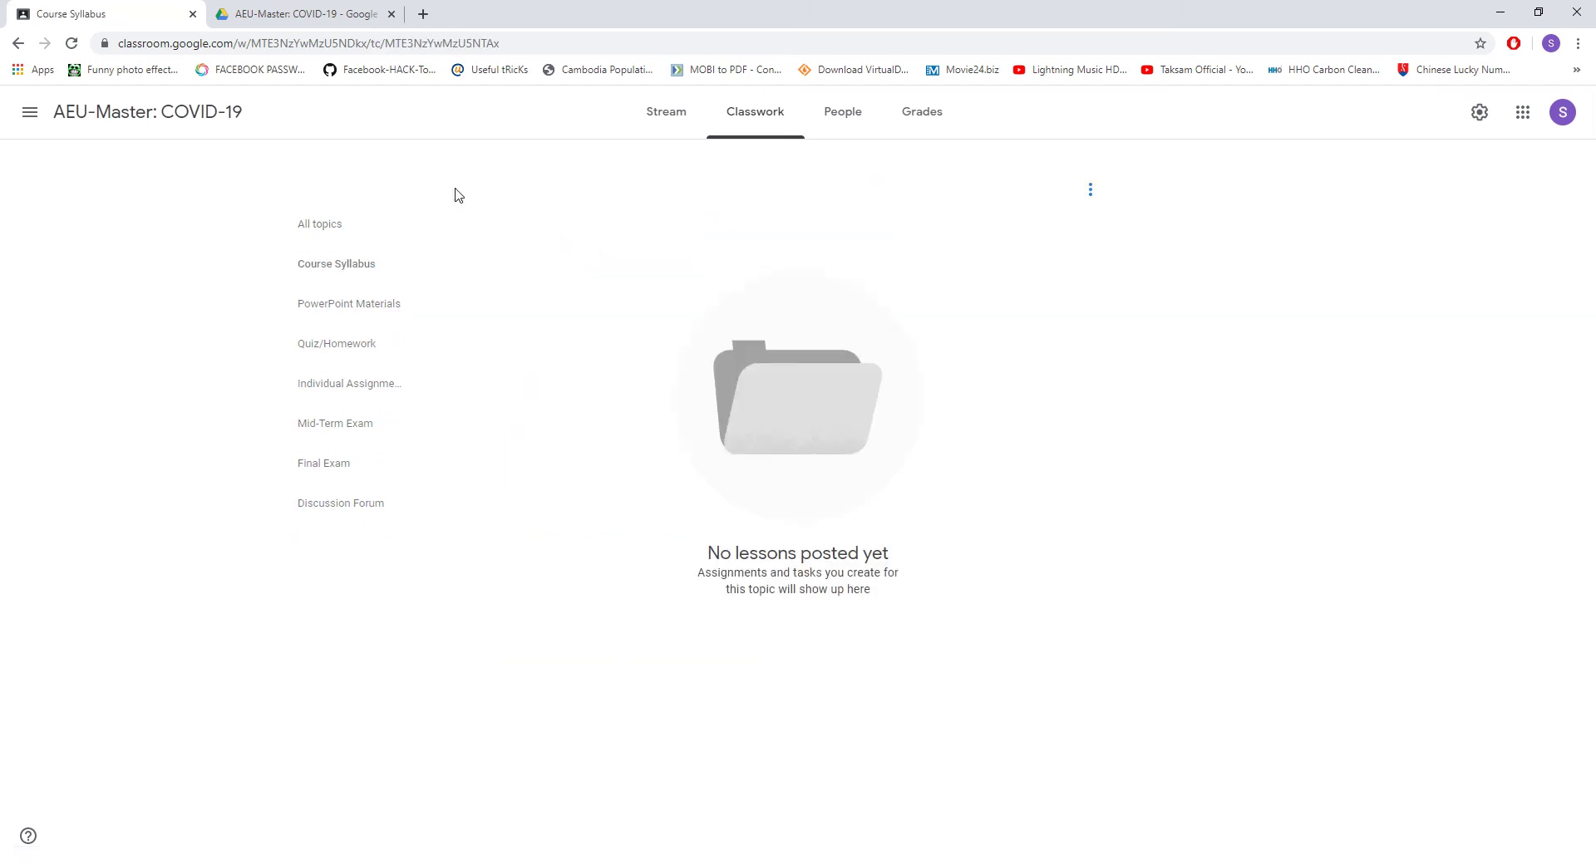
left_click(18, 44)
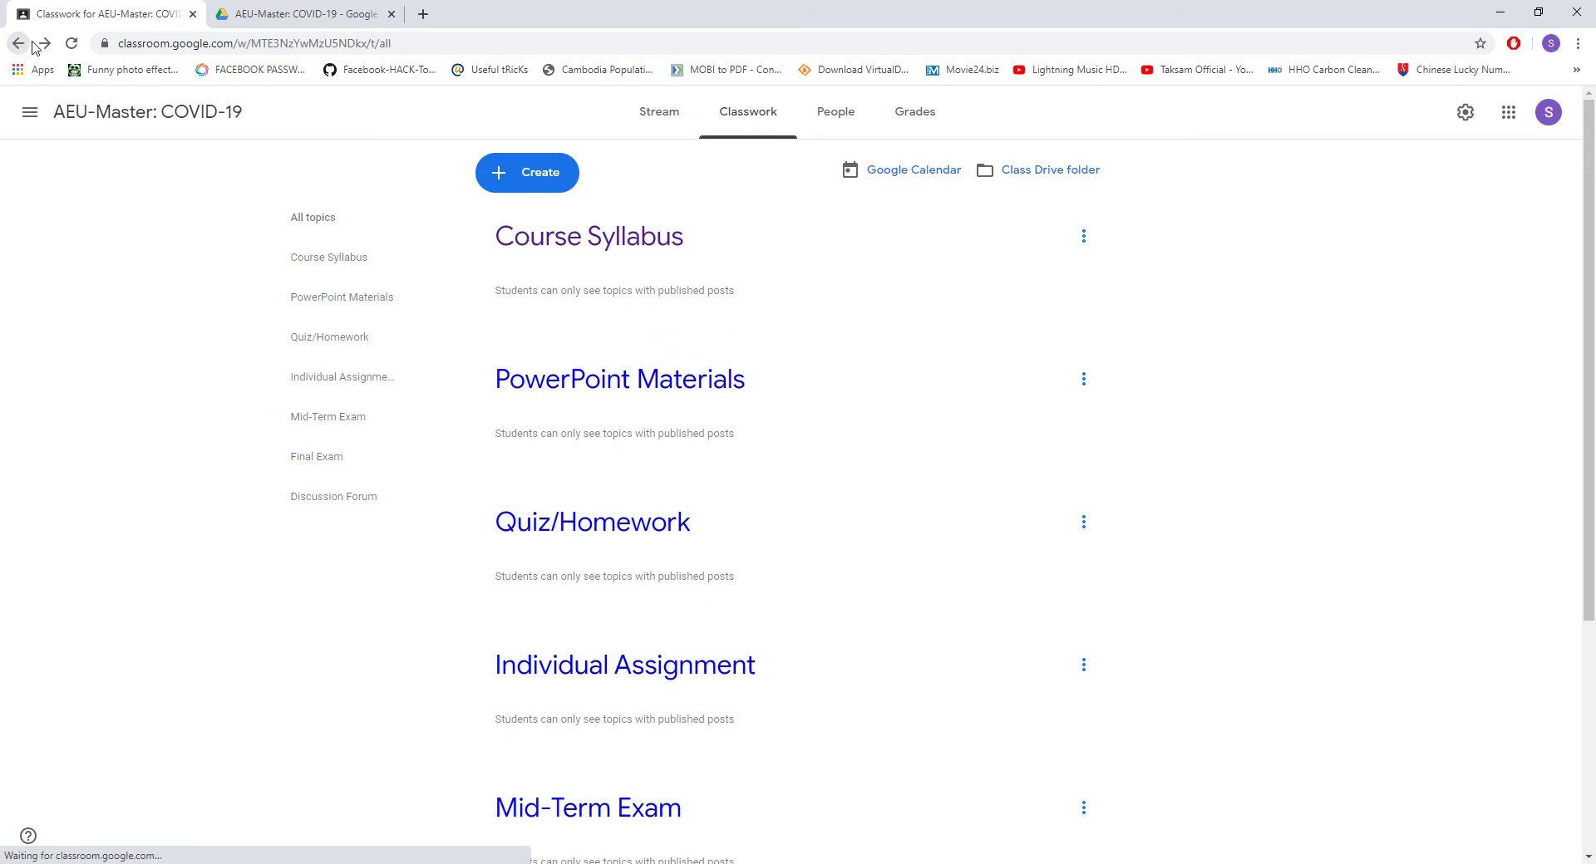
left_click(544, 176)
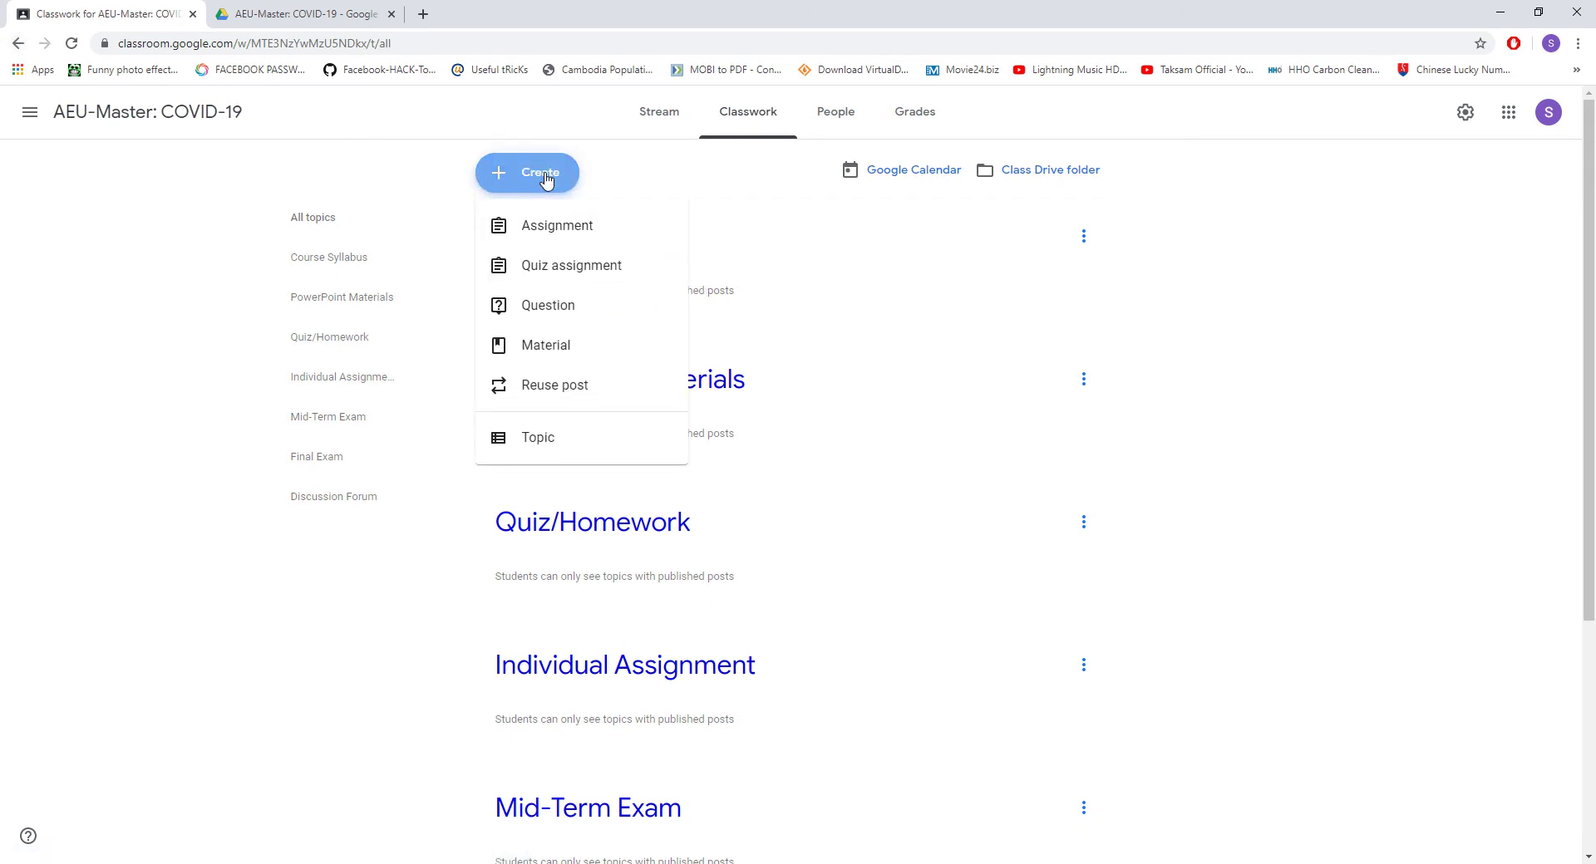
left_click(557, 434)
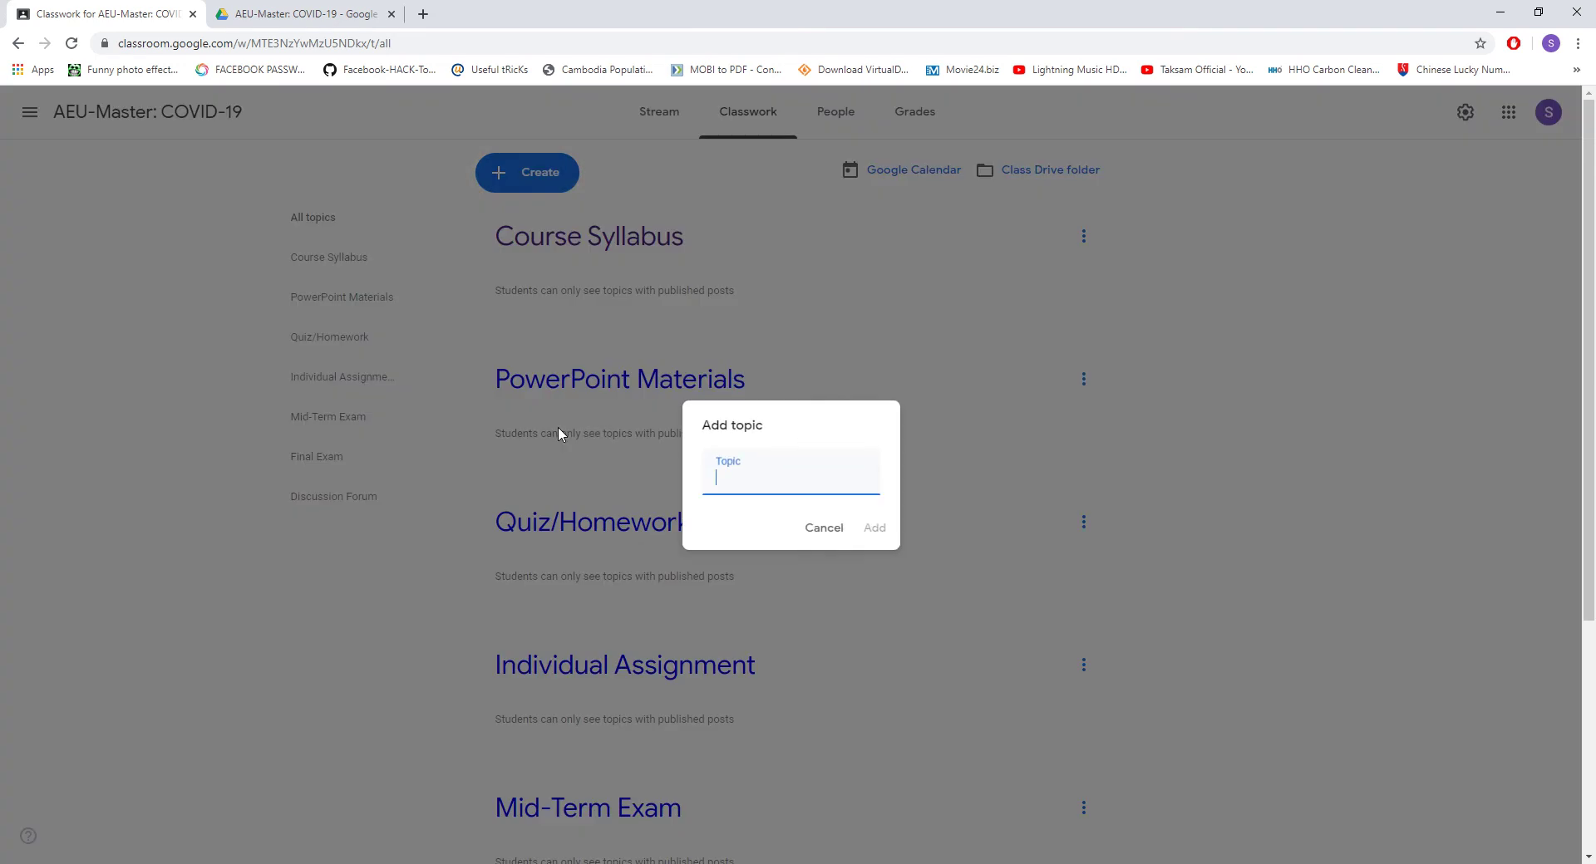
left_click(824, 529)
- Start a new classwork material titled "Course Syllabus", dismissing the posting tip and leaving the description empty
left_click(549, 185)
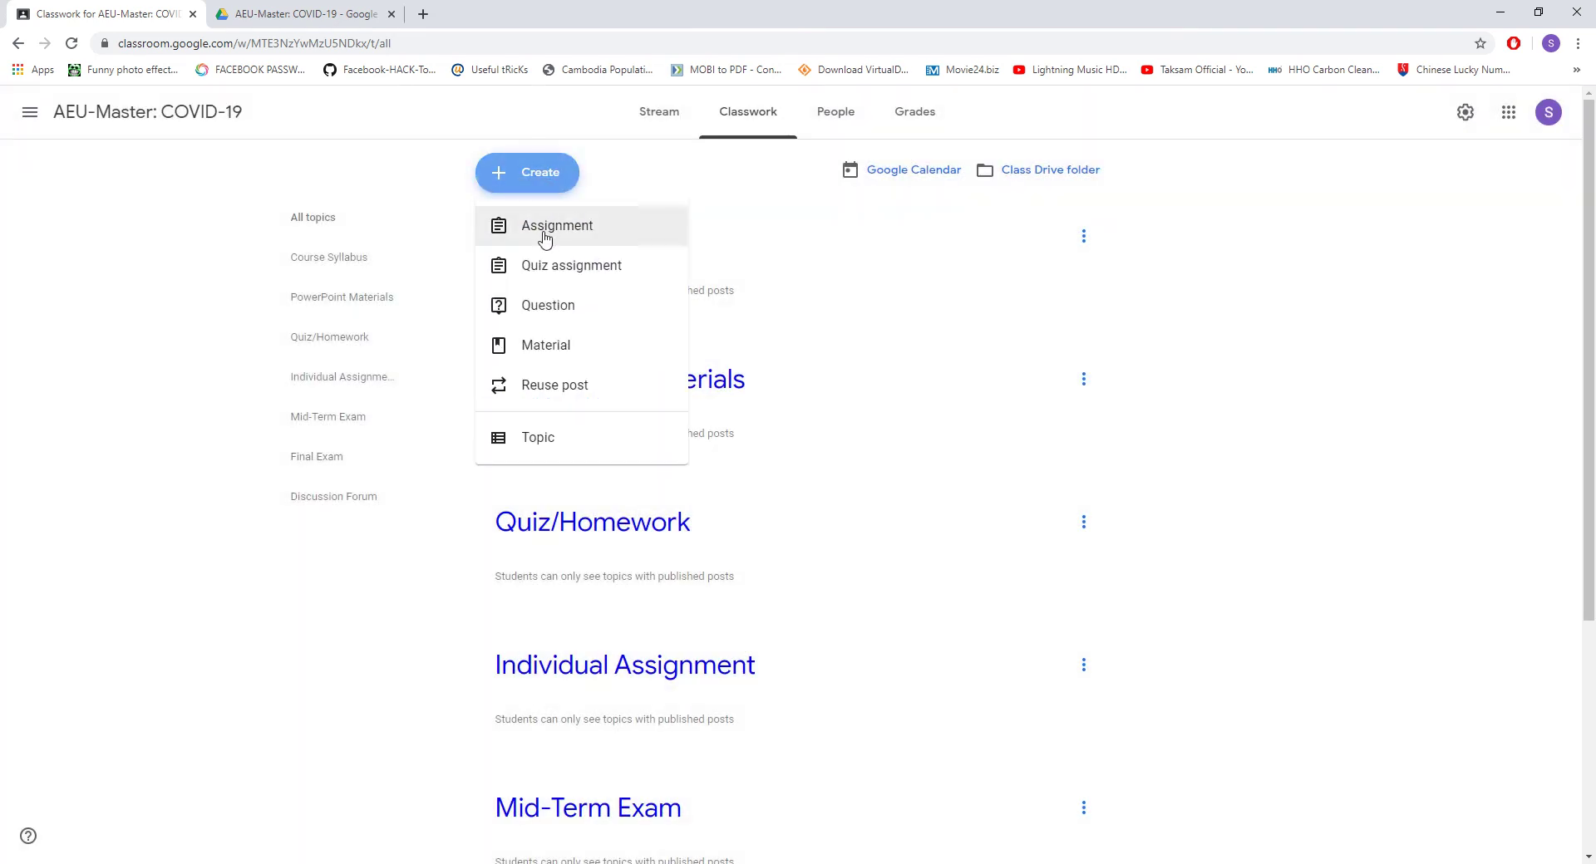
left_click(550, 345)
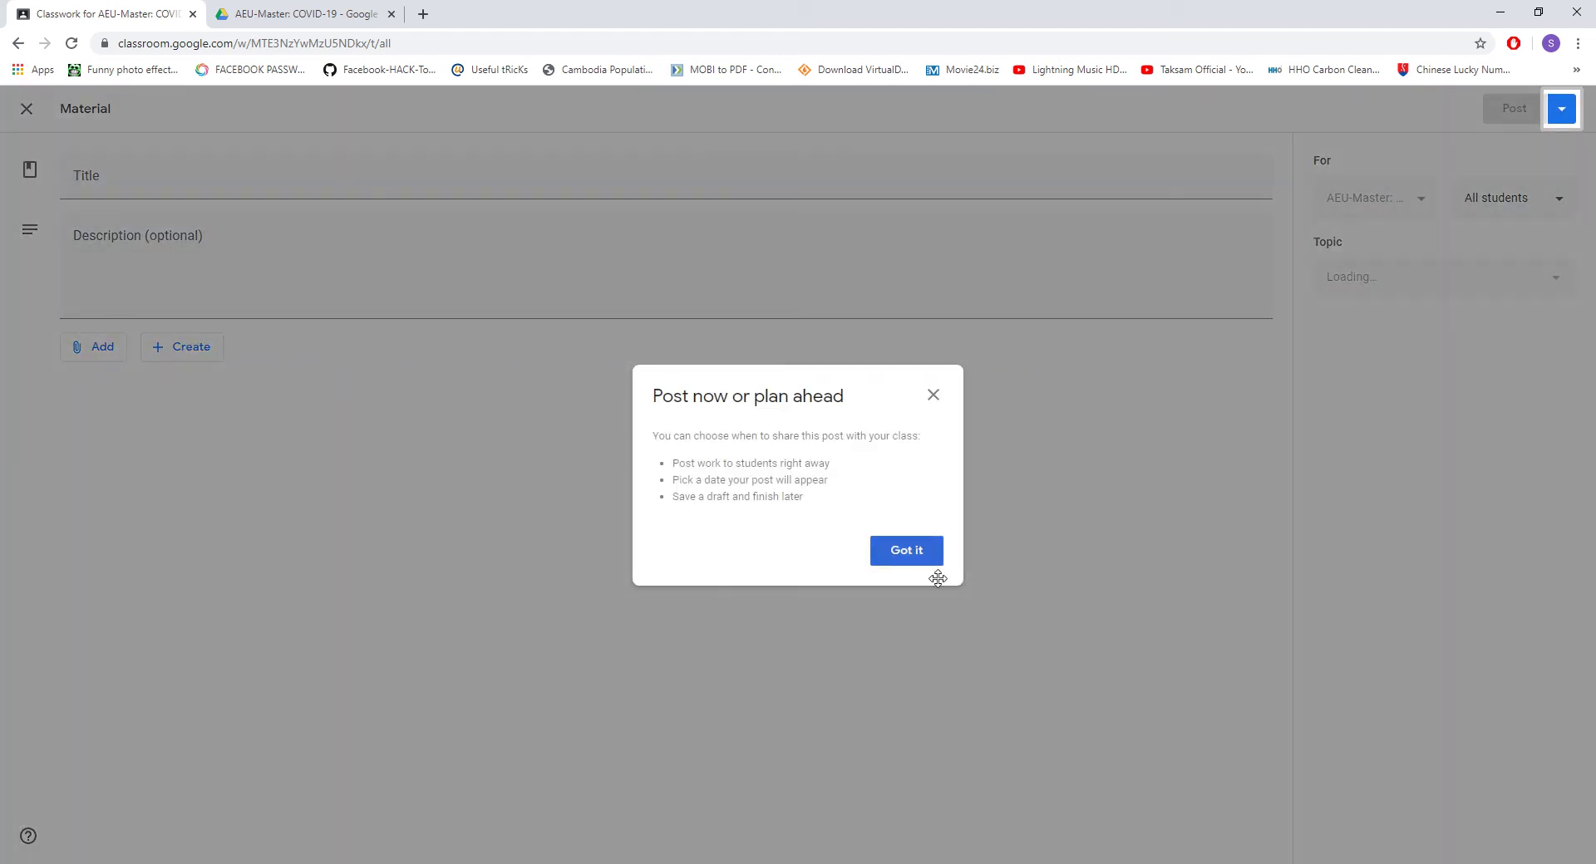
left_click(917, 553)
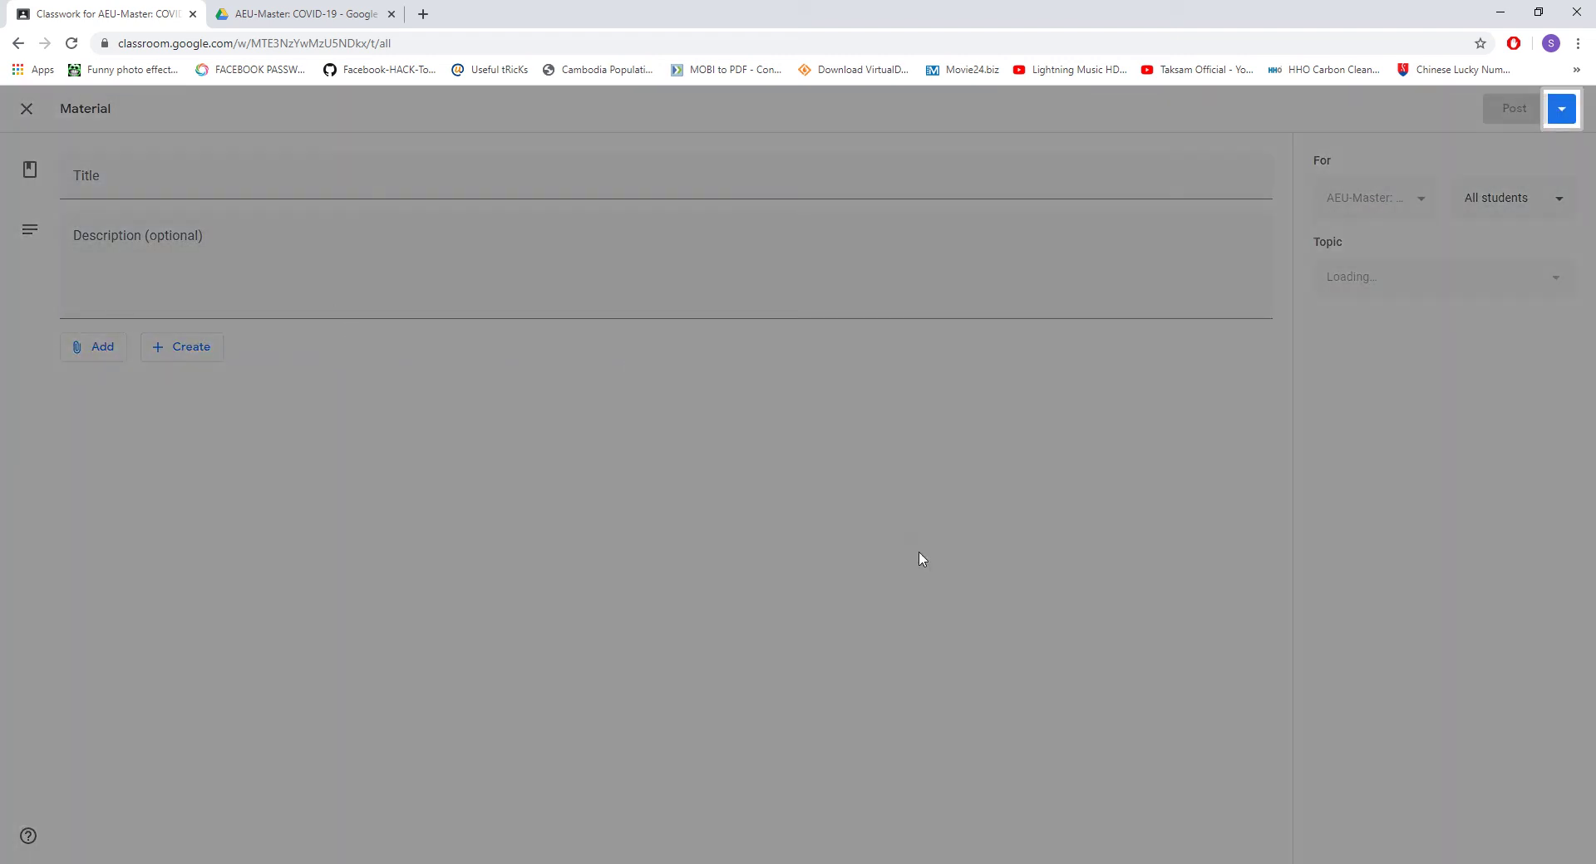
left_click(177, 182)
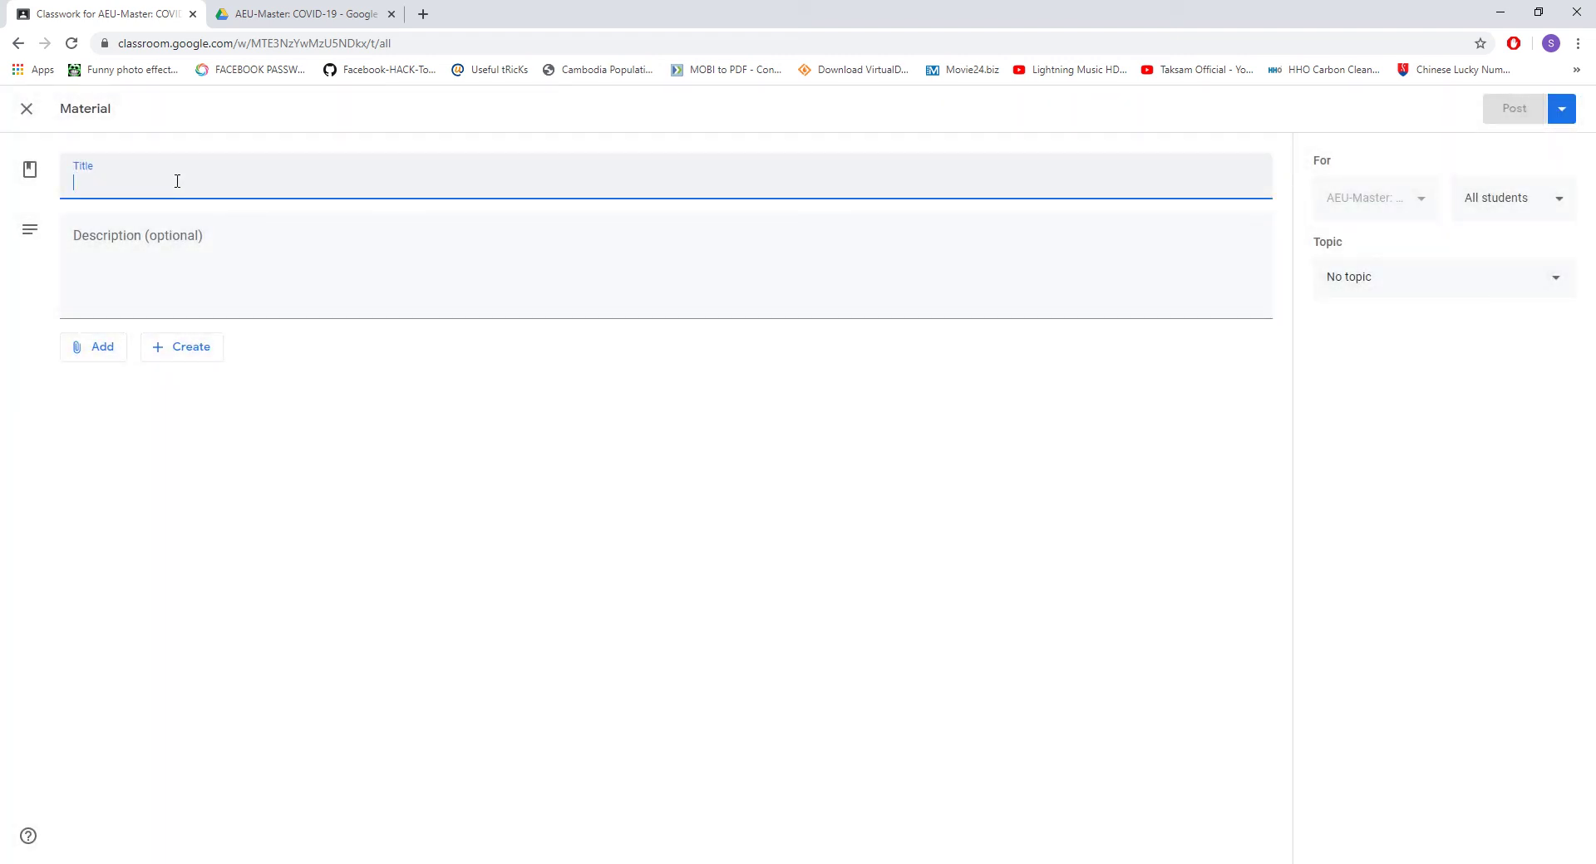
type("Cour")
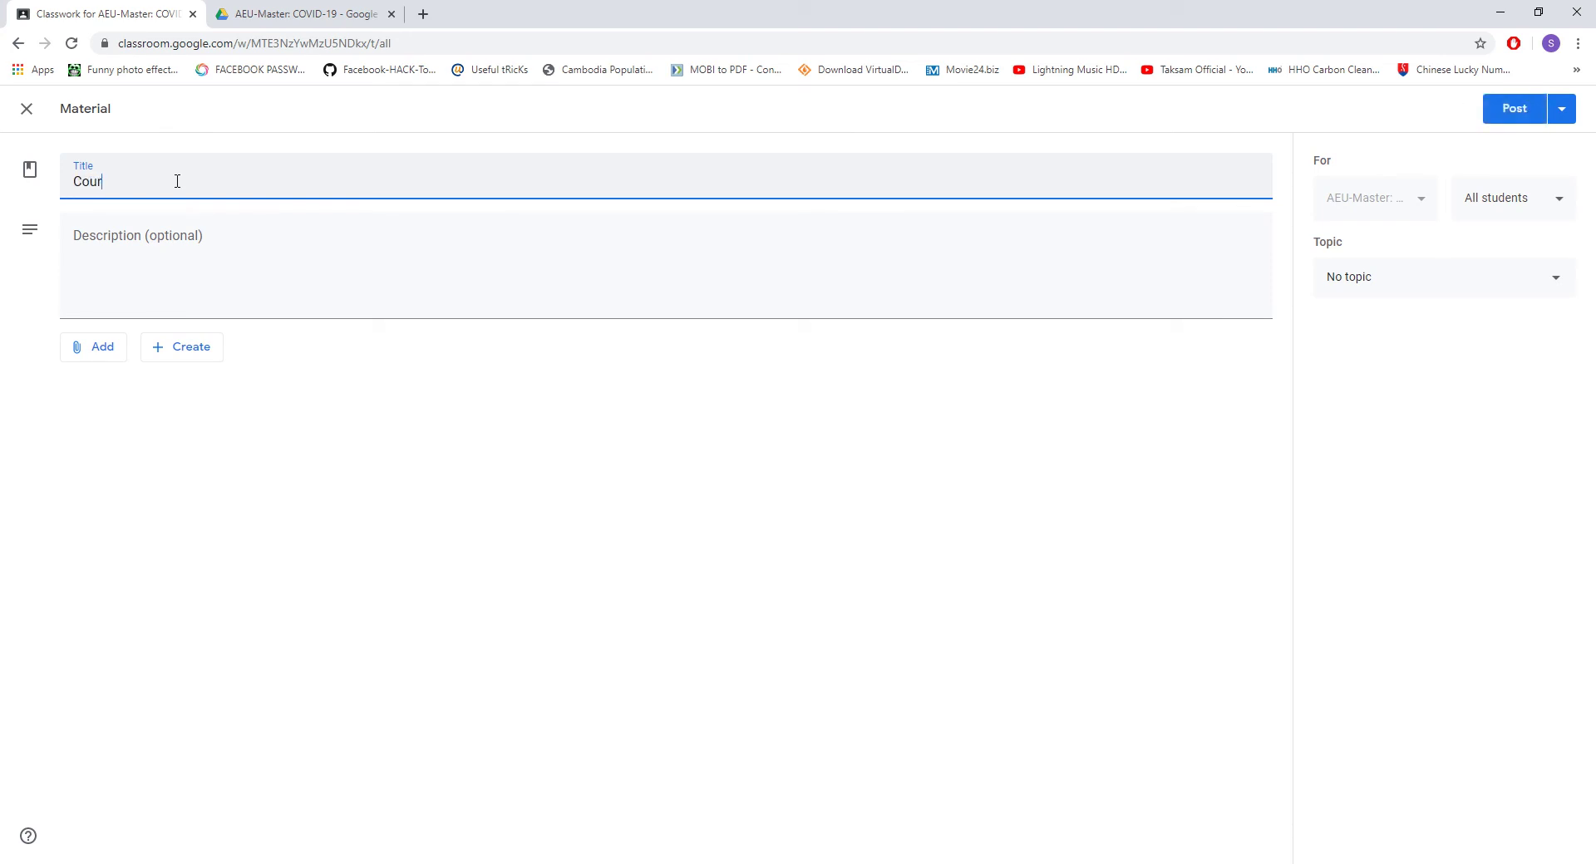
type("se Syllabus")
left_click(120, 241)
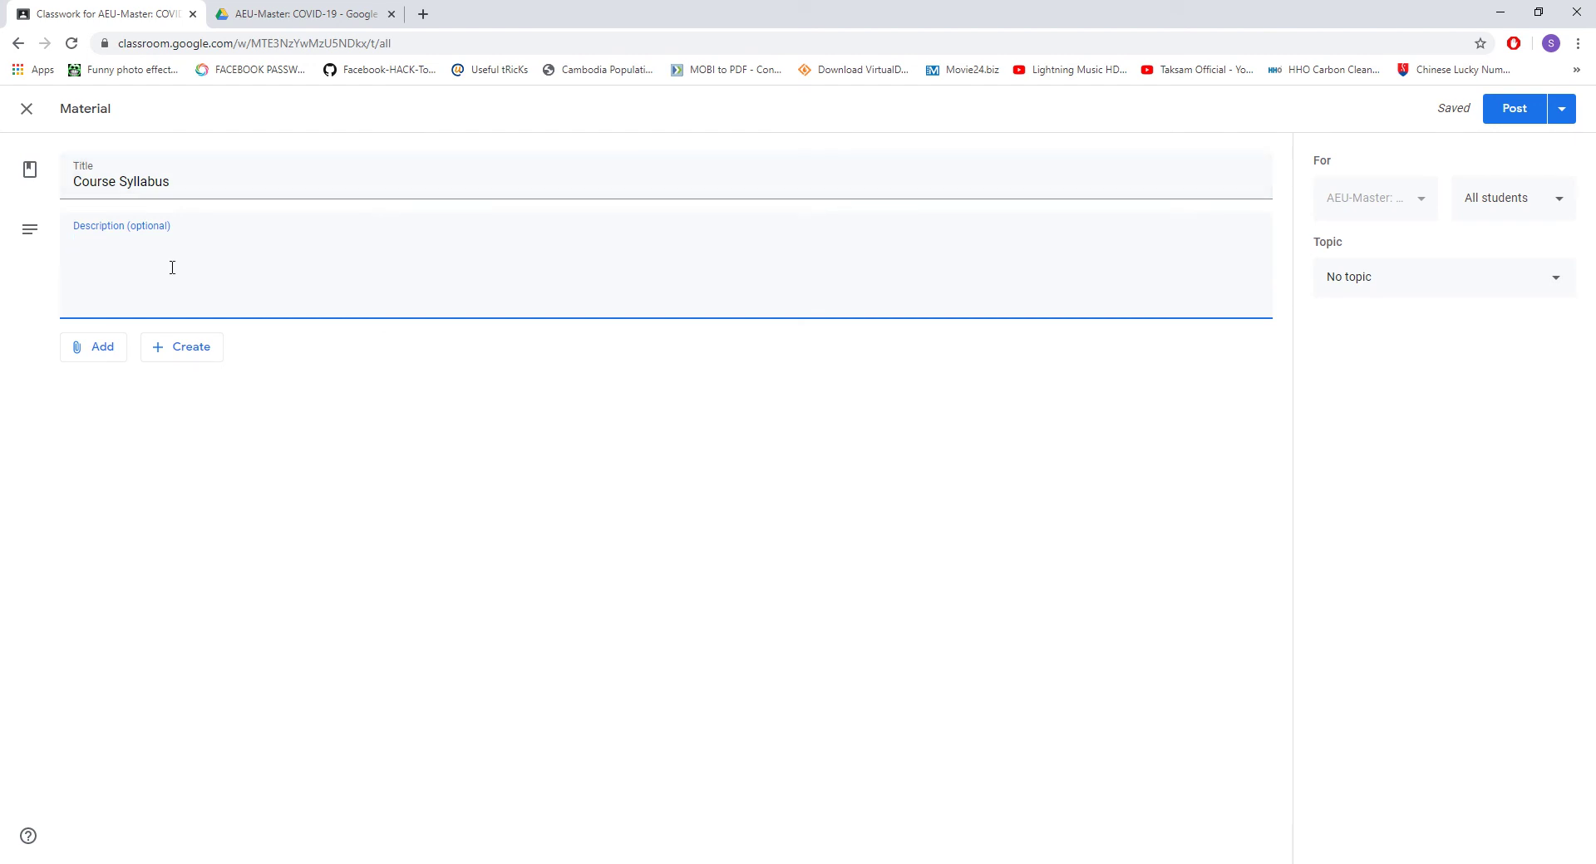
- Attach 0-Research Methodology-Course Syllabus.docx from the recent Google Drive files to the material
left_click(96, 354)
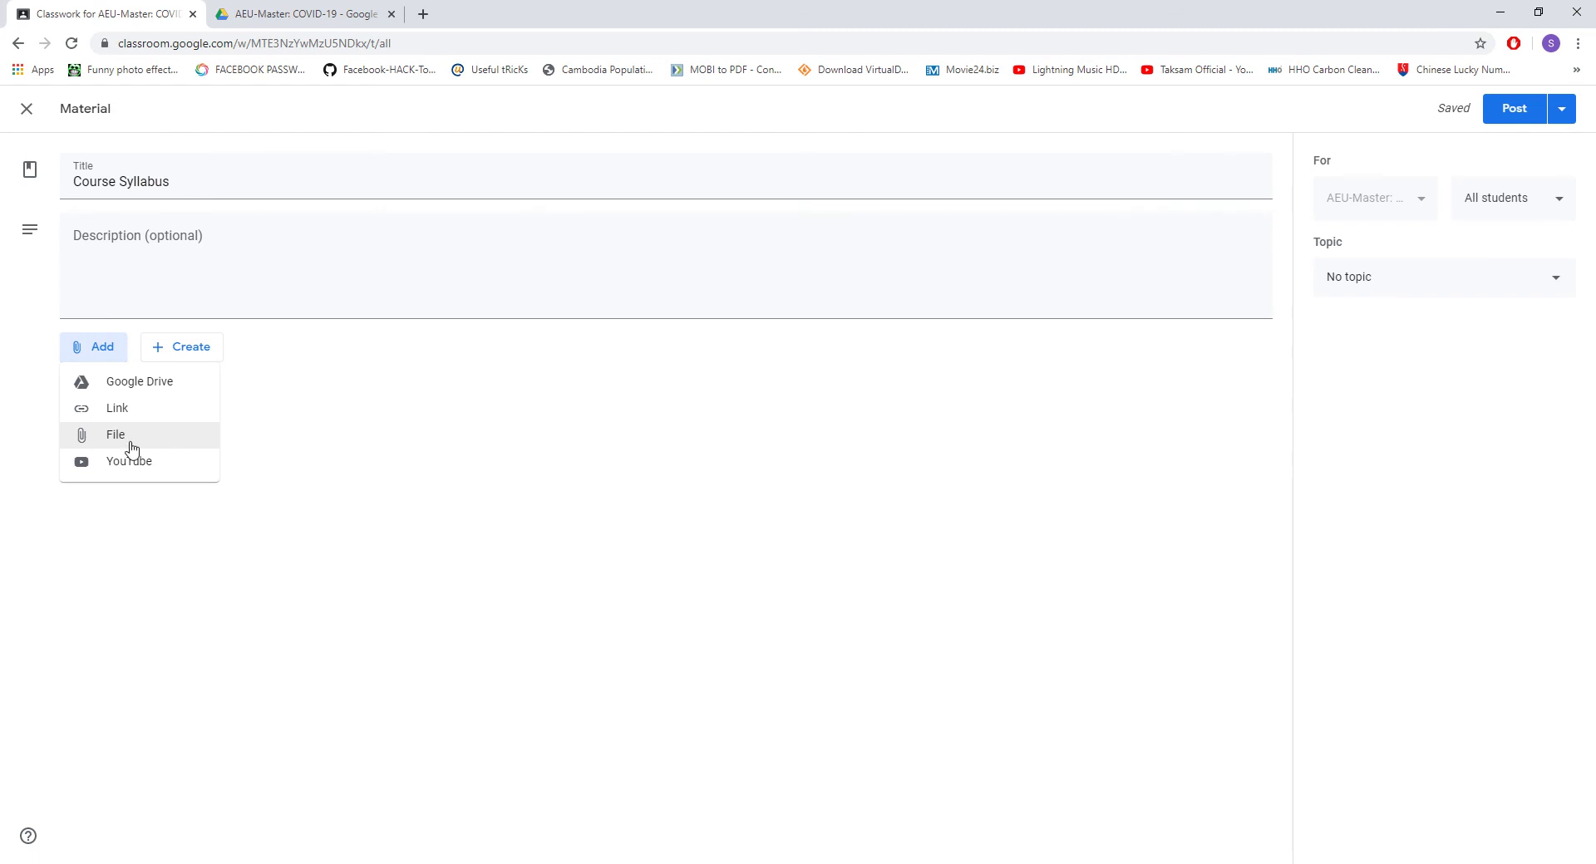
left_click(166, 354)
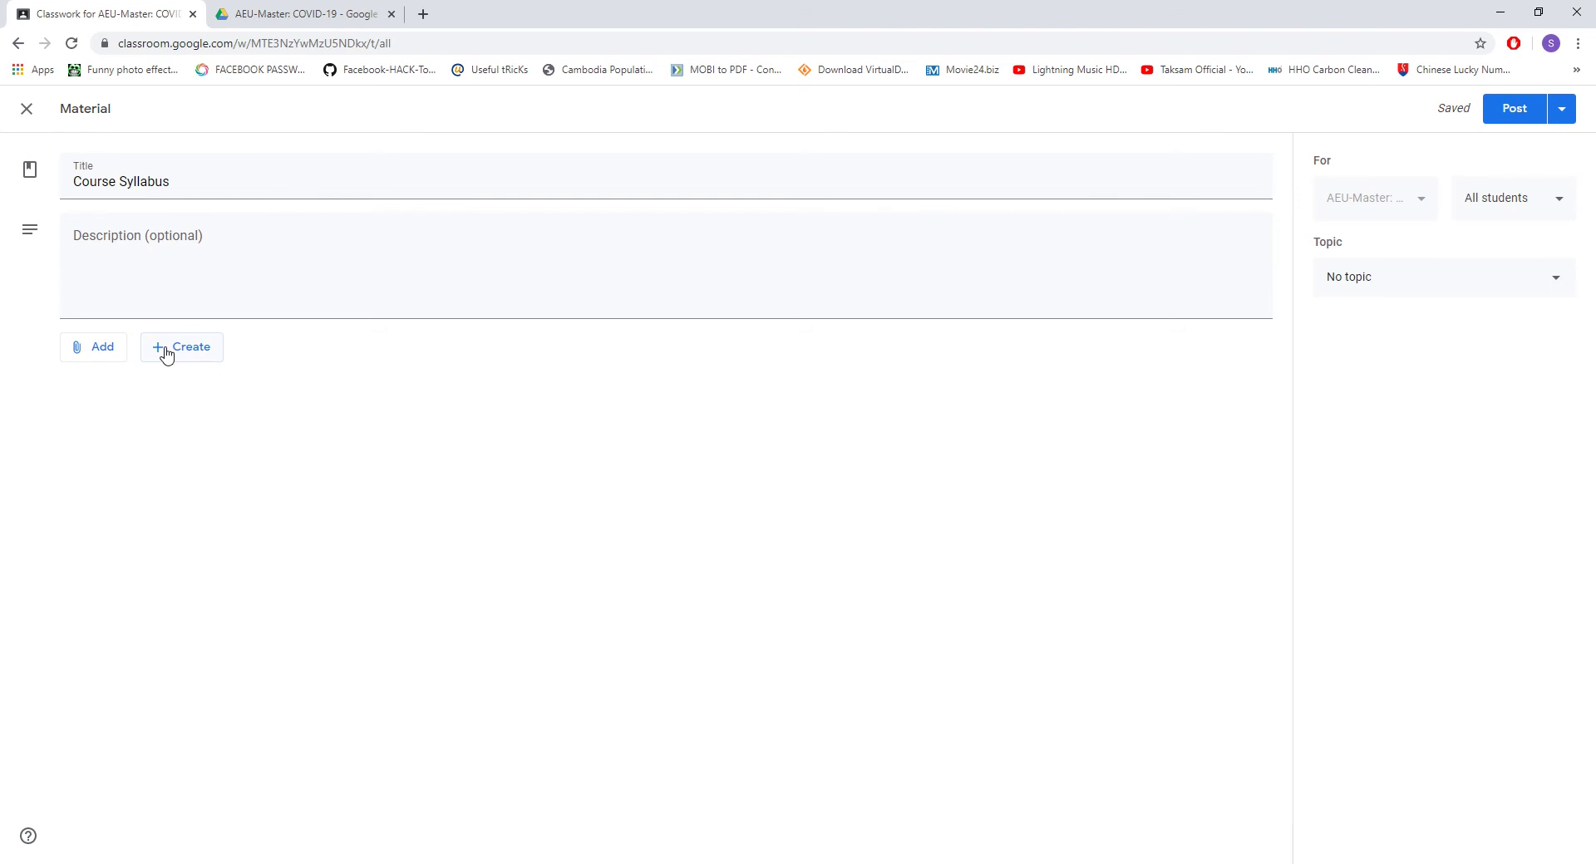
left_click(105, 353)
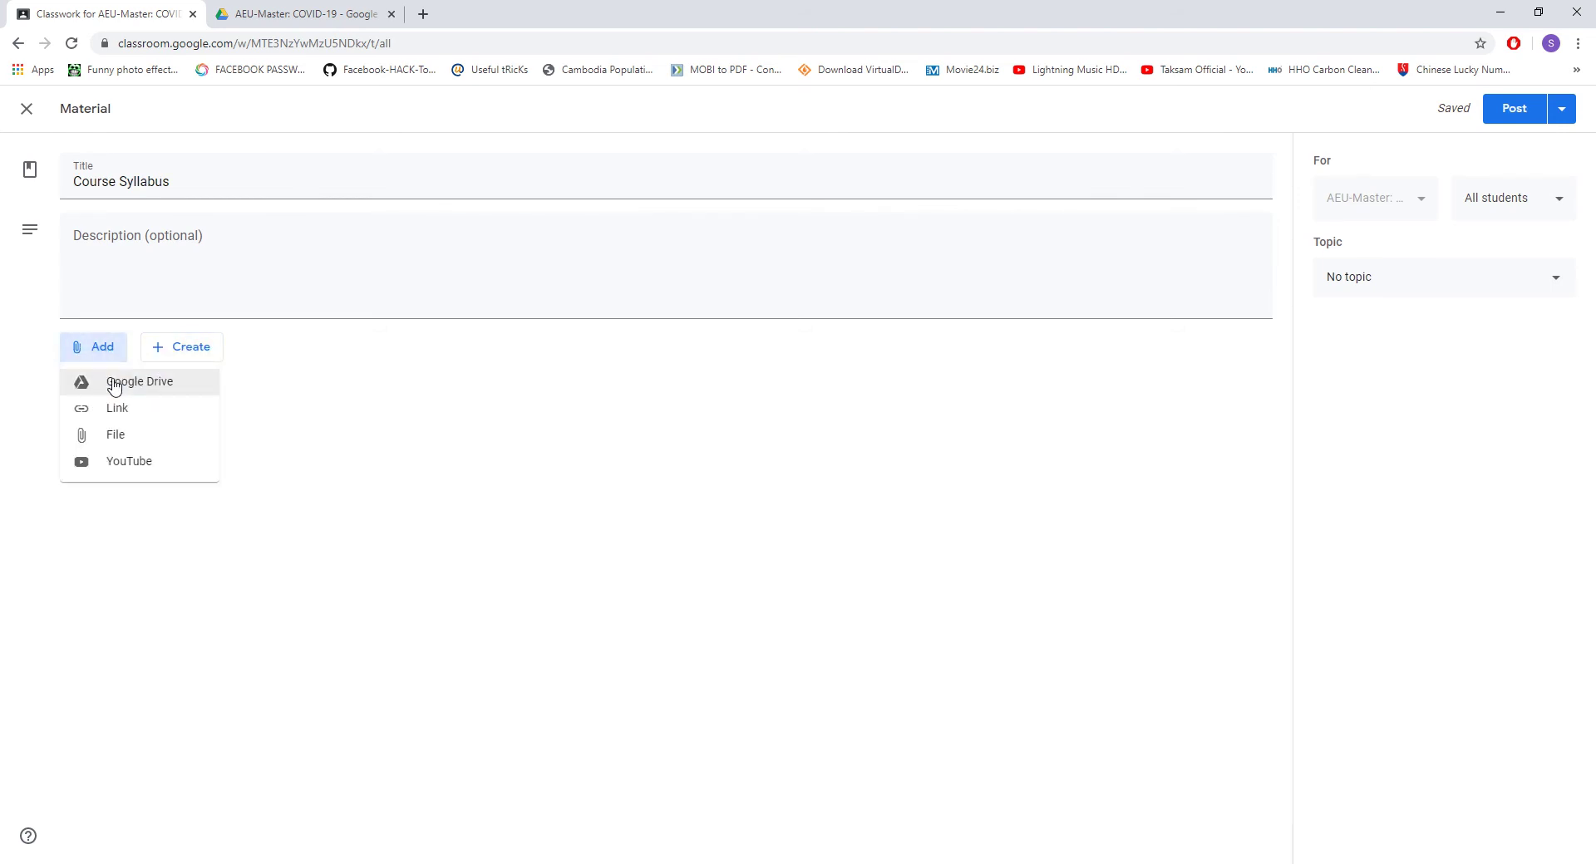
left_click(114, 385)
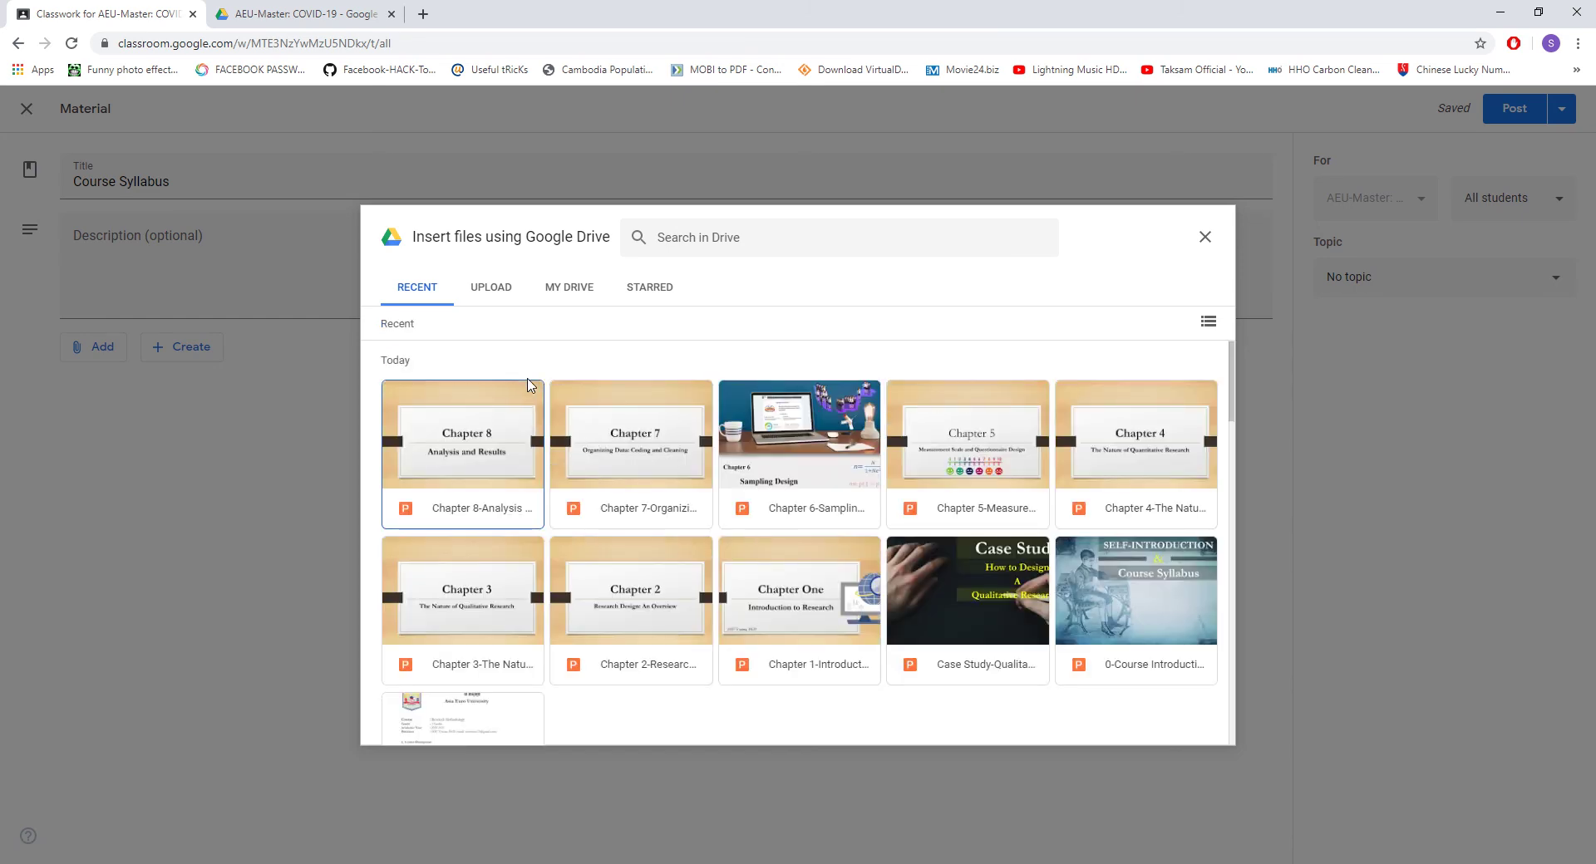
scroll(891, 471, "down", 3)
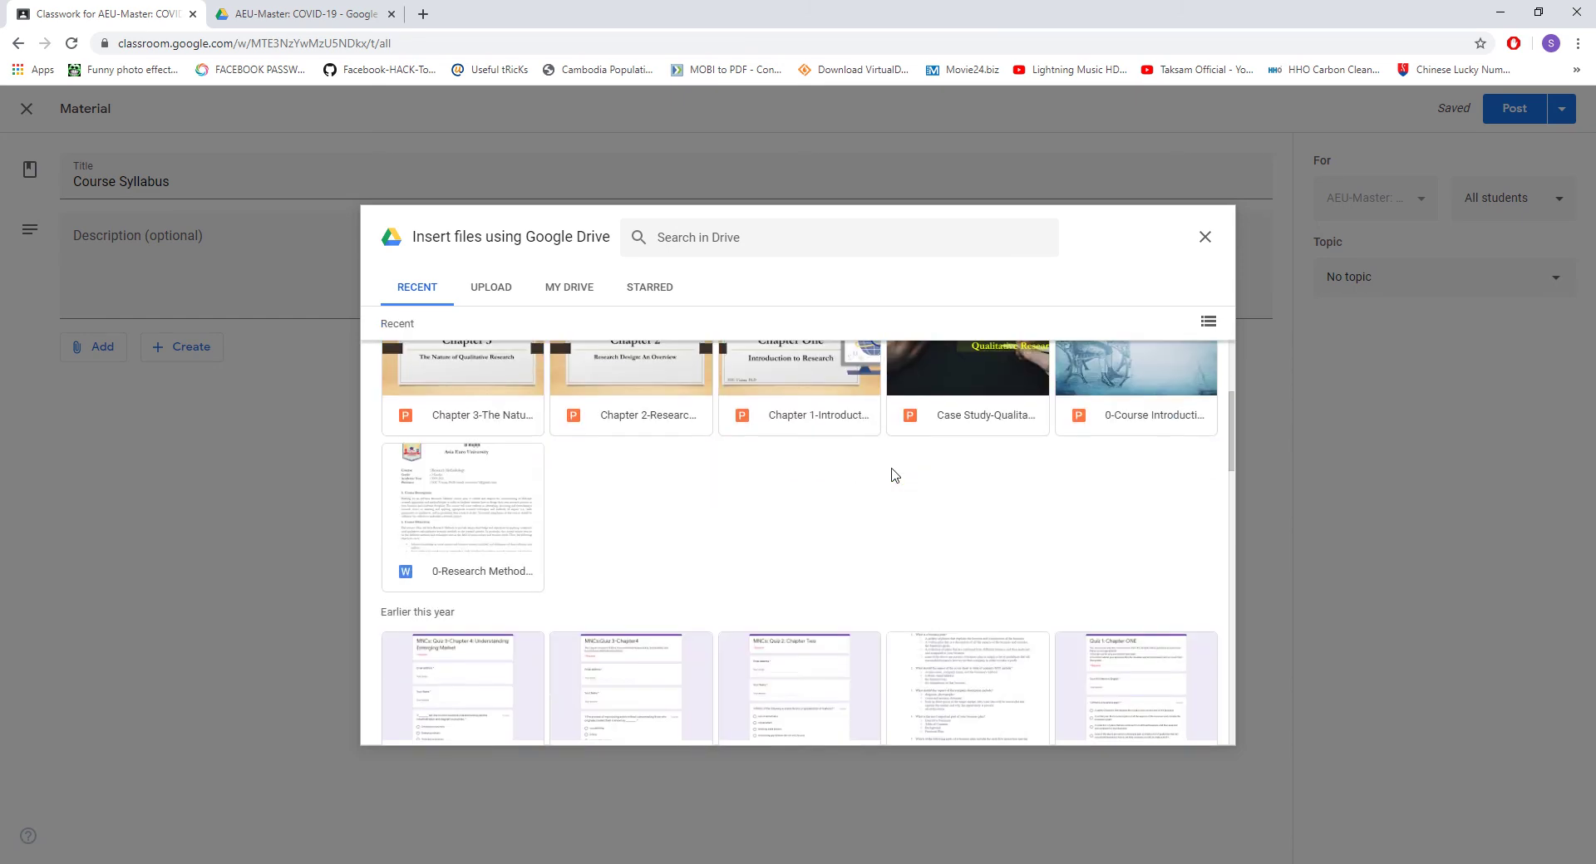
left_click(479, 538)
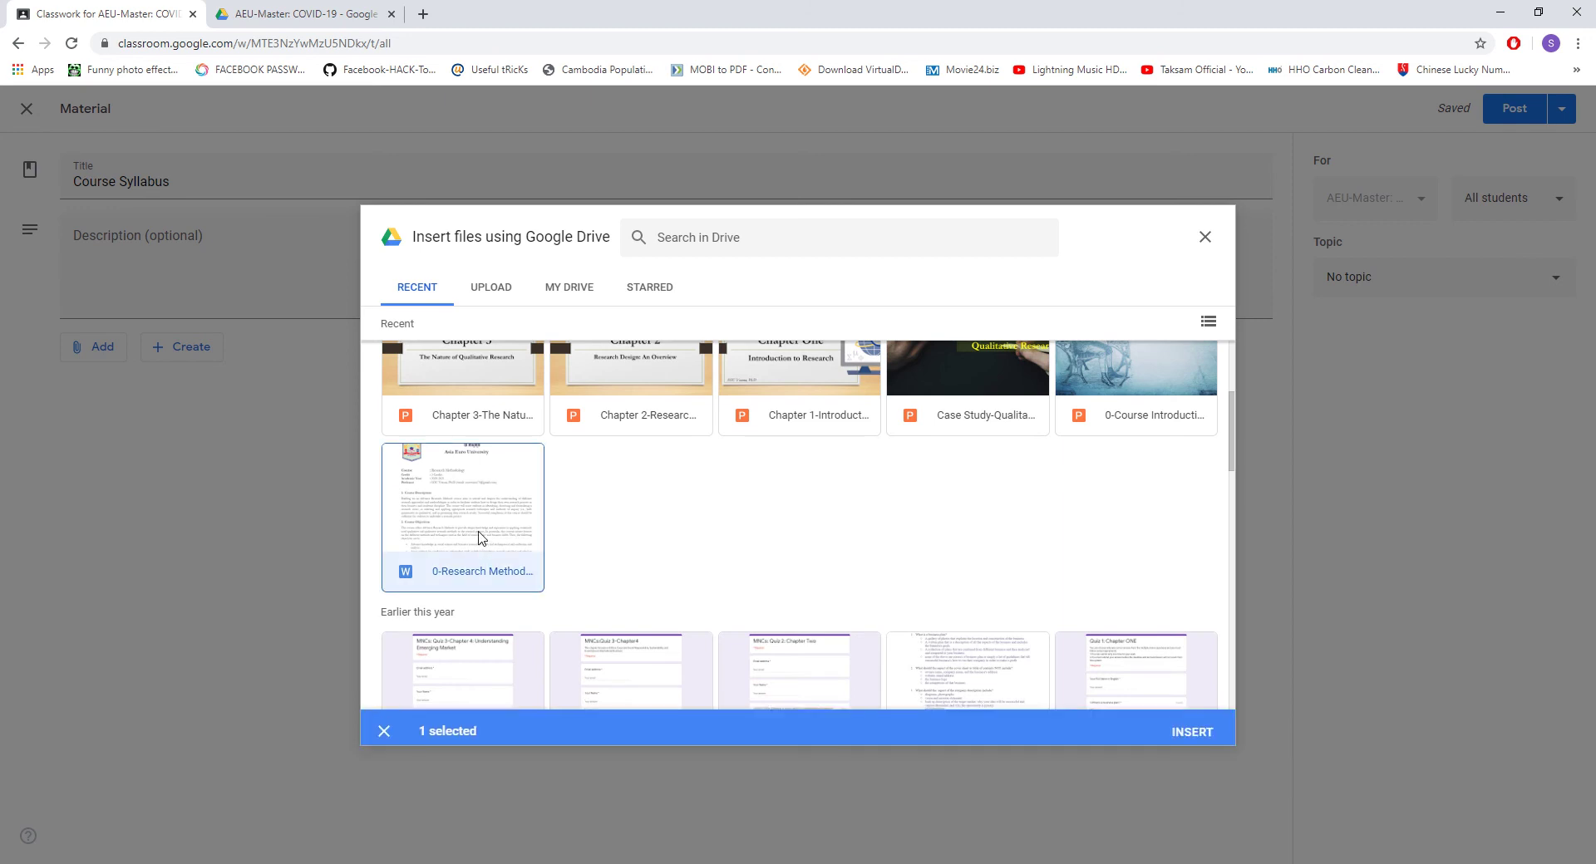
left_click(1192, 725)
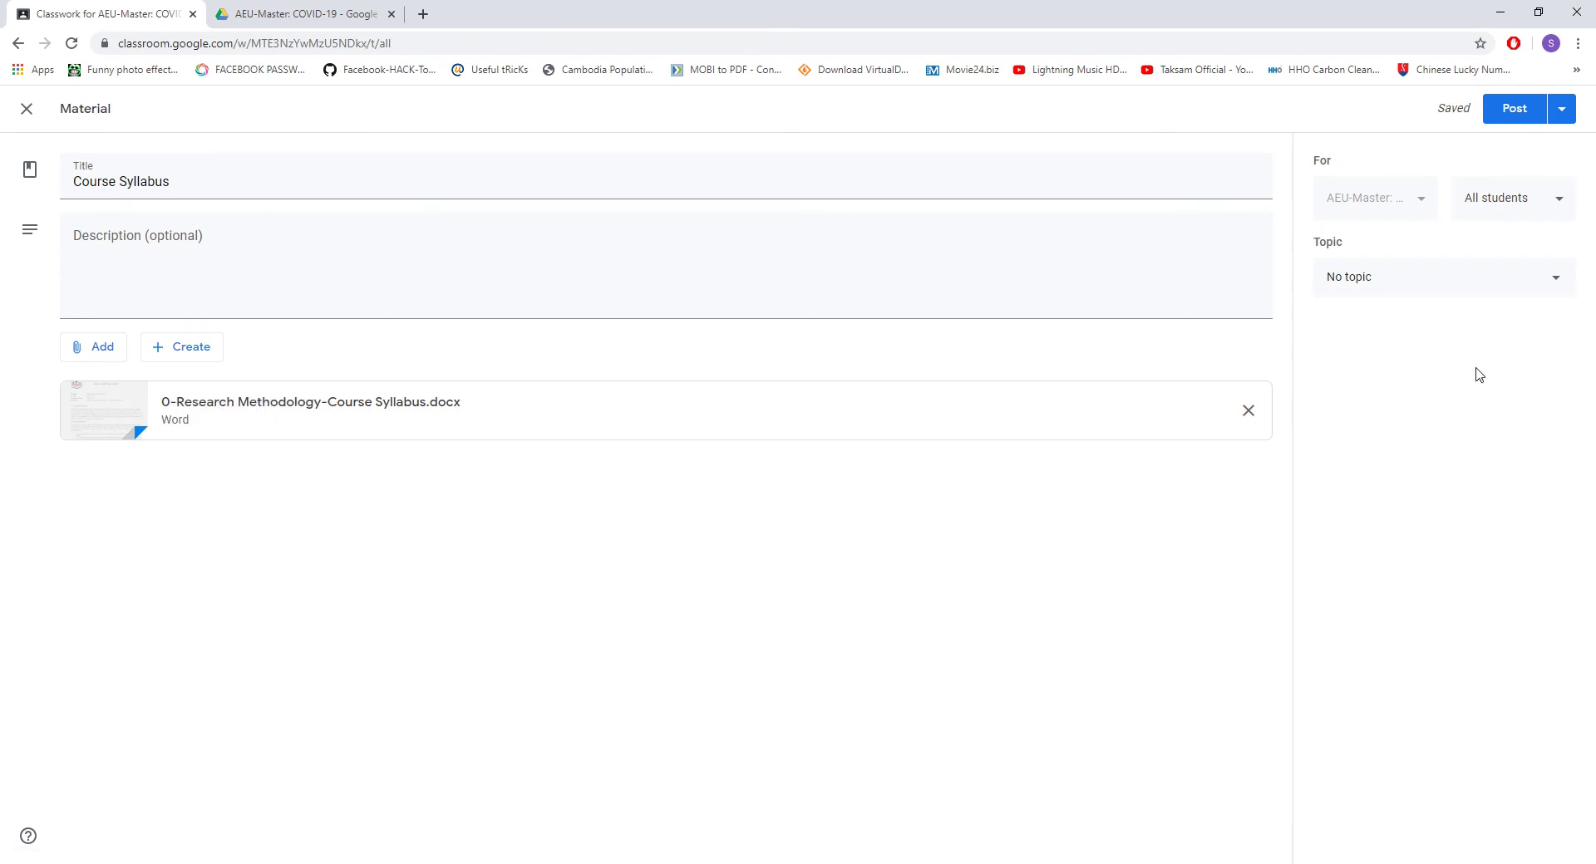
- Assign the material to the Course Syllabus topic and post it for all students
left_click(1463, 284)
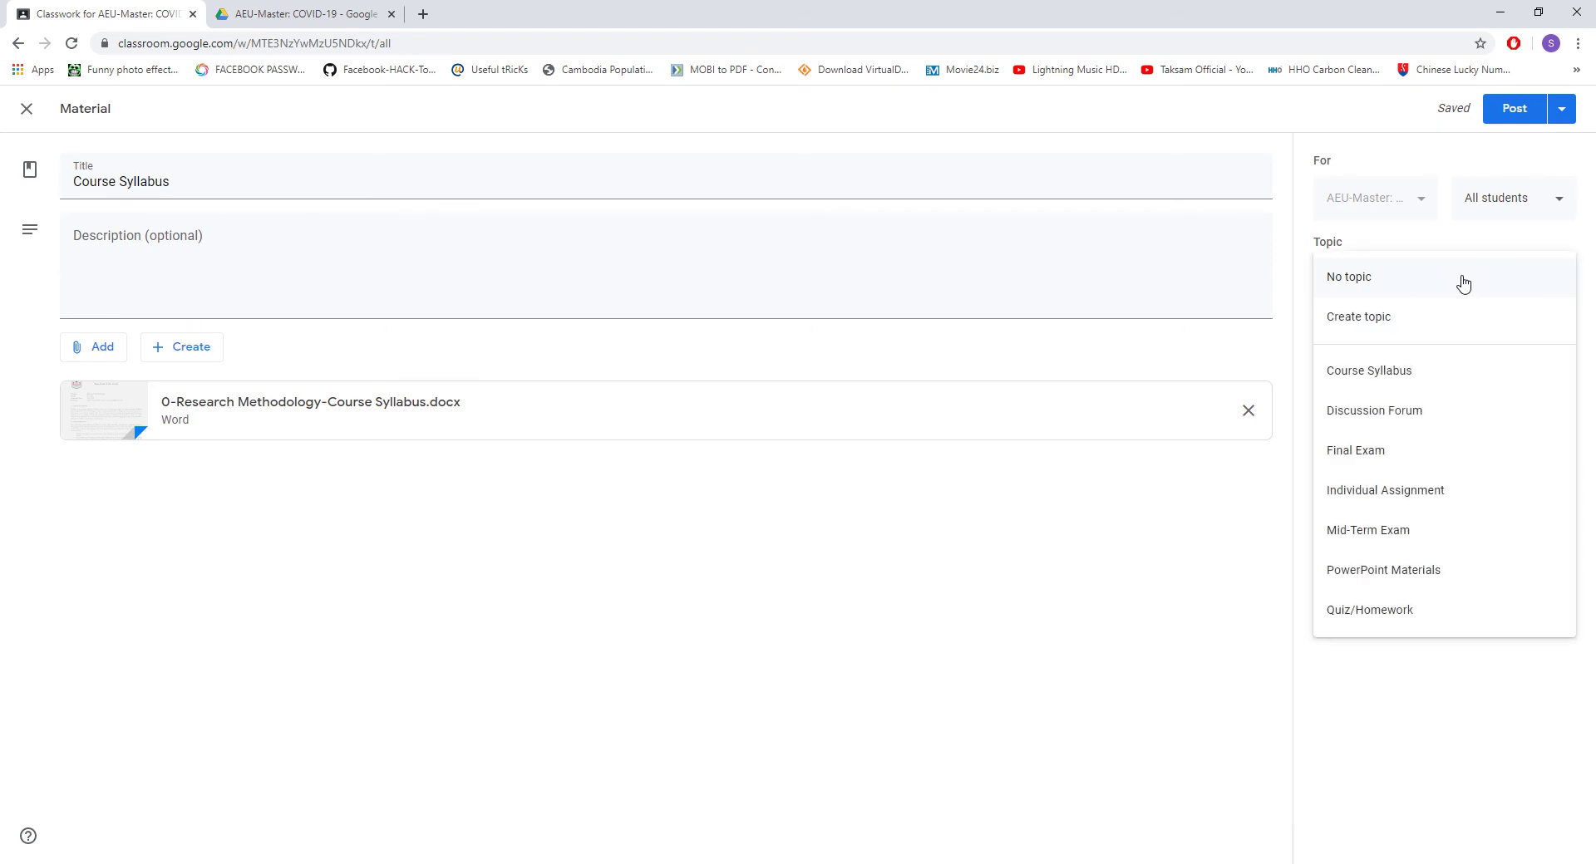
left_click(1439, 378)
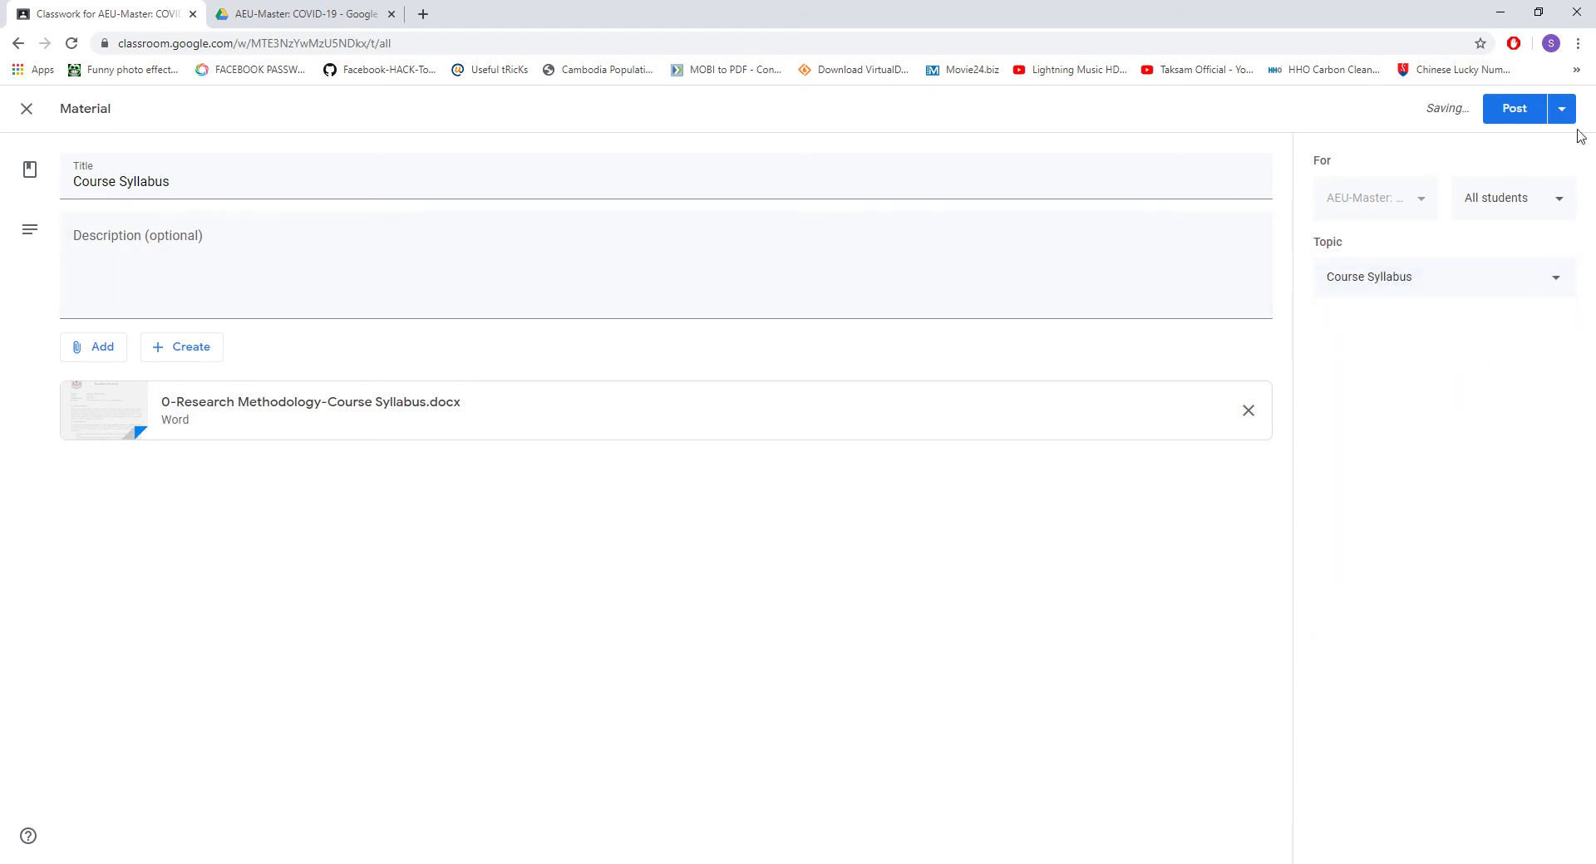
left_click(1560, 203)
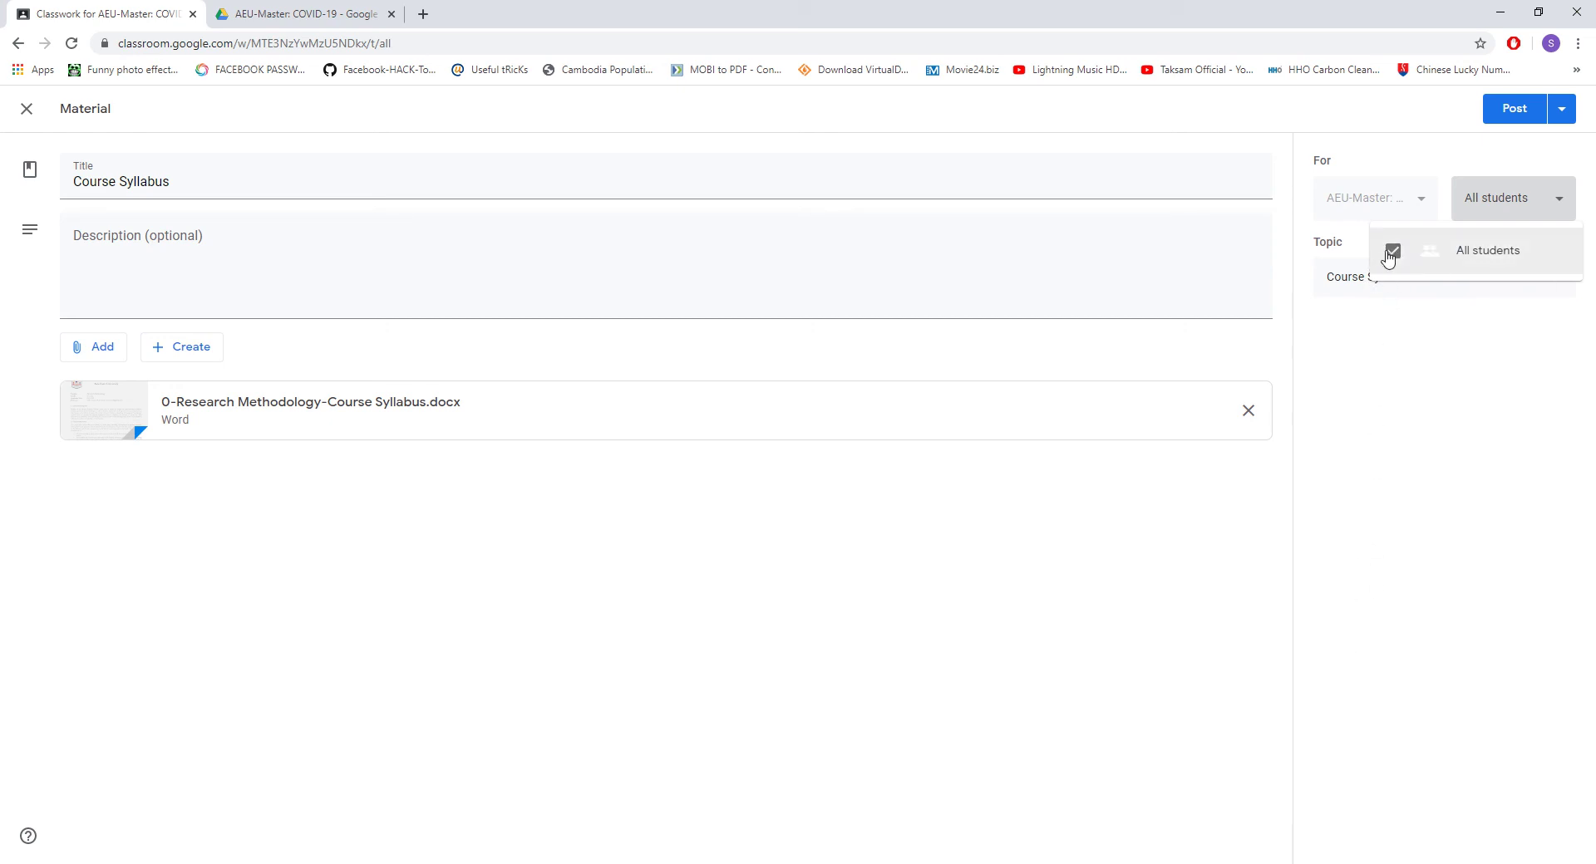
left_click(1537, 319)
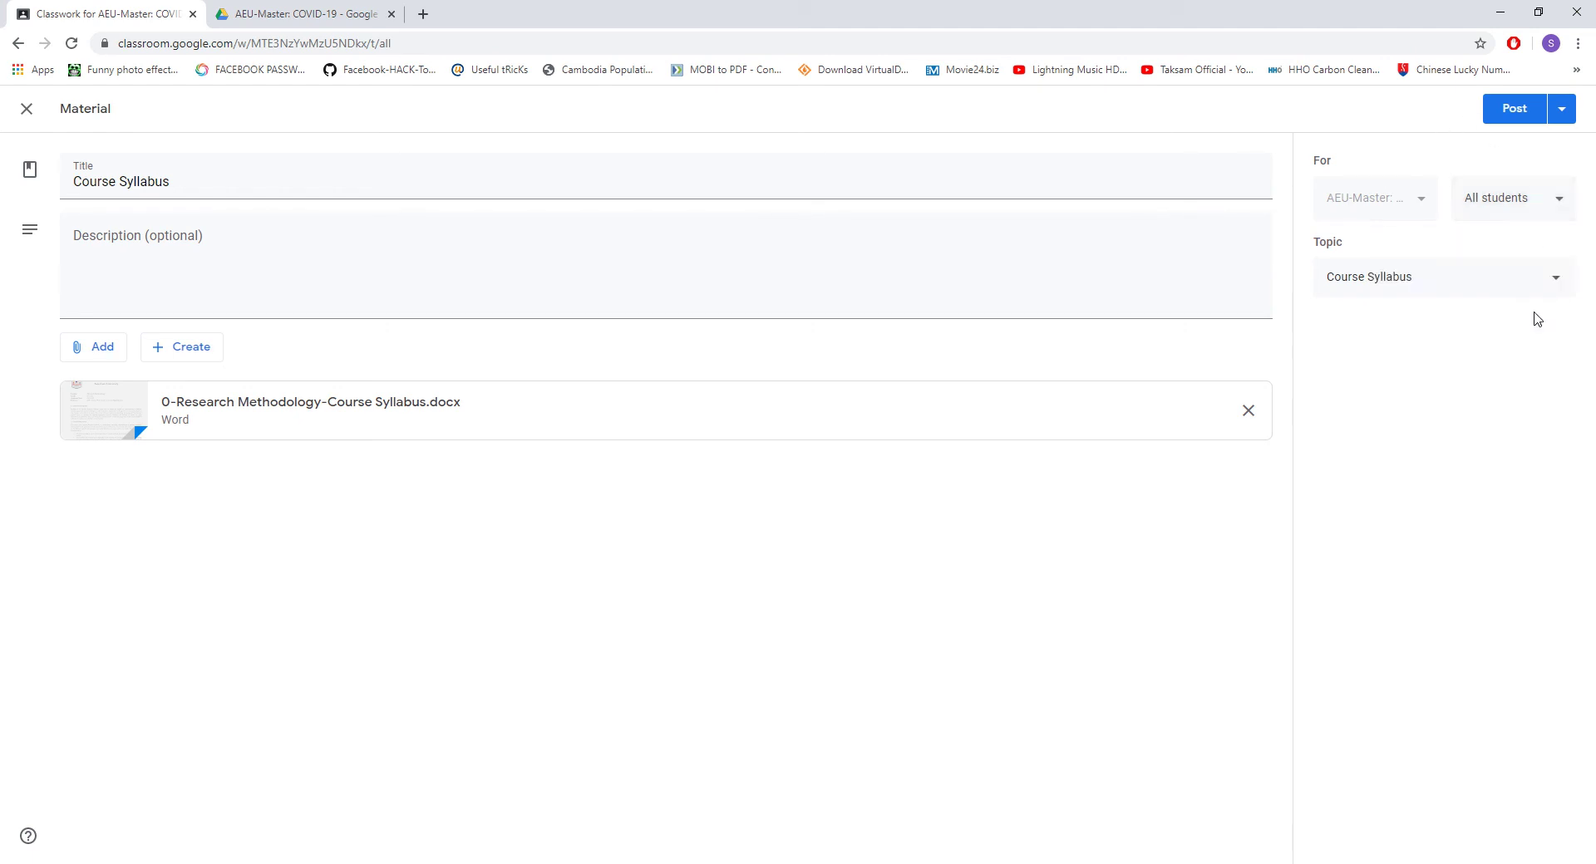
left_click(1512, 111)
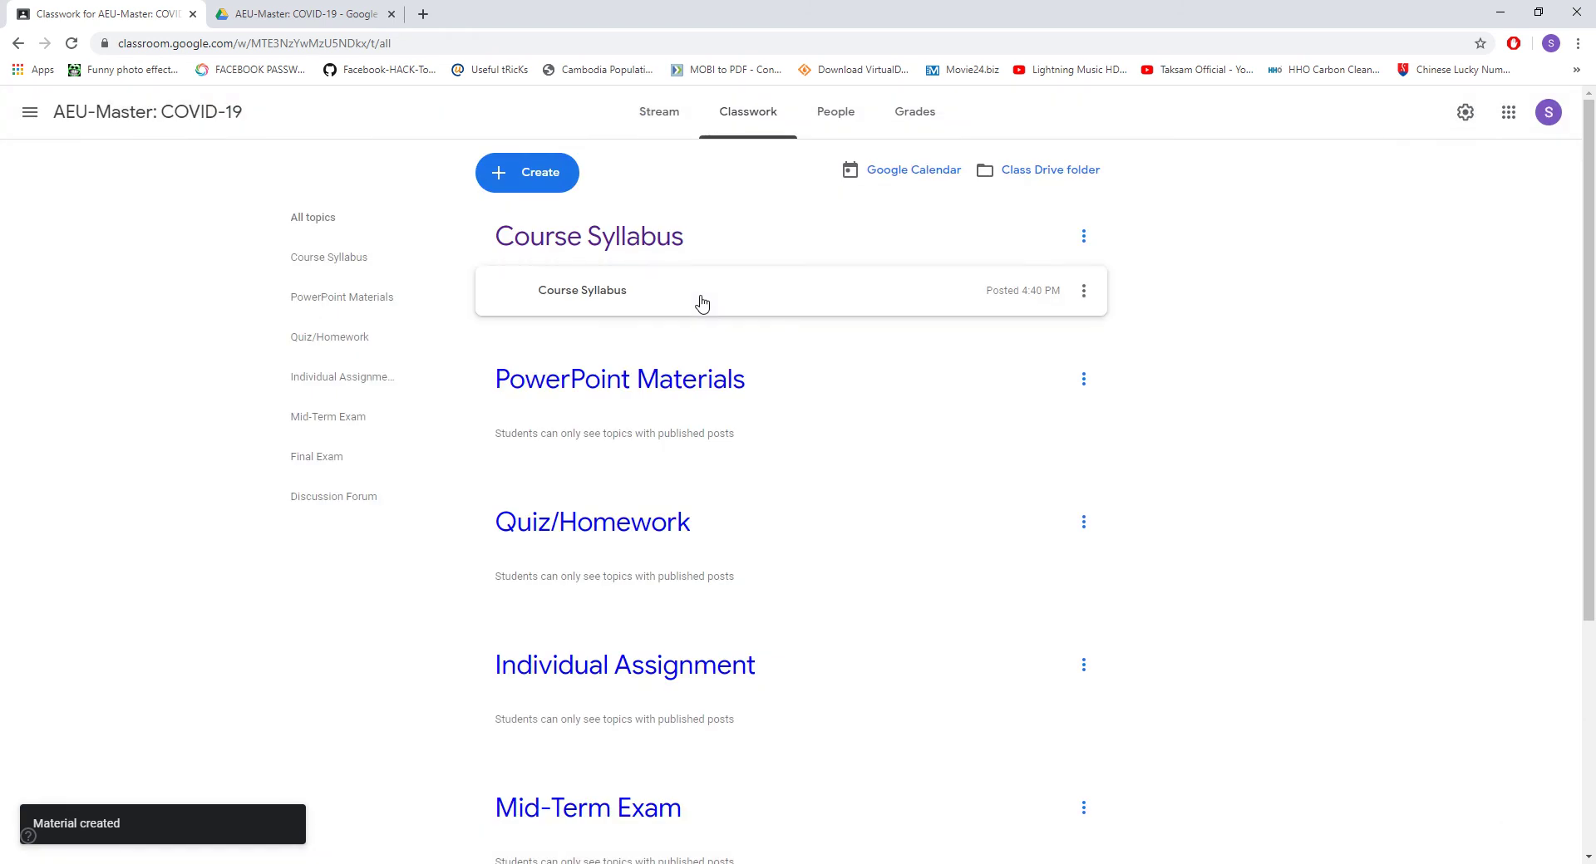
- Check the posted Course Syllabus material in the classwork list and on the class stream, dismissing the customization tip
left_click(628, 284)
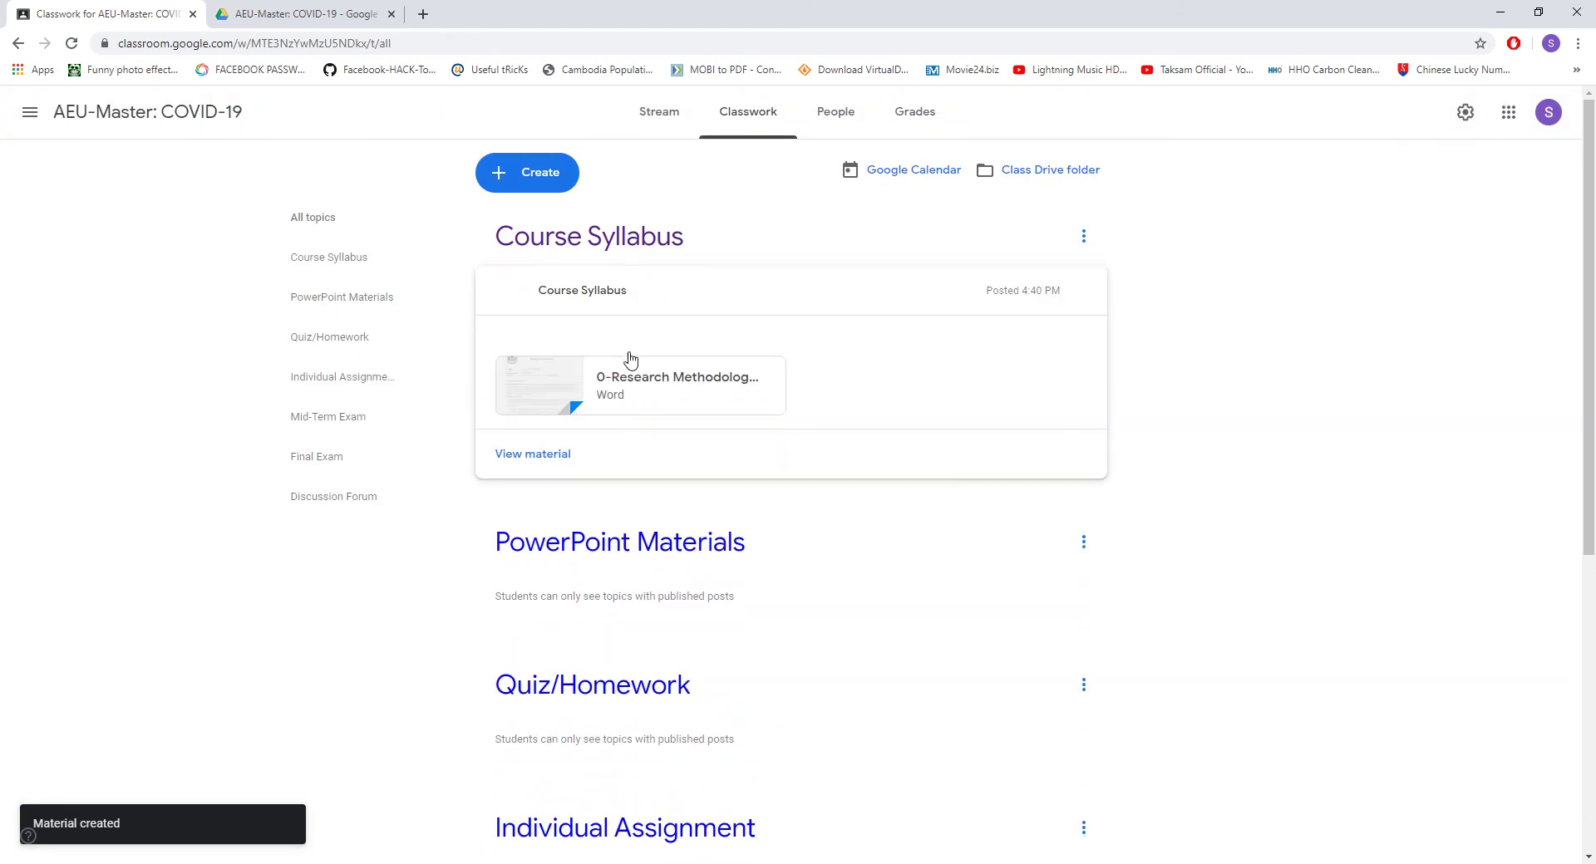
left_click(670, 117)
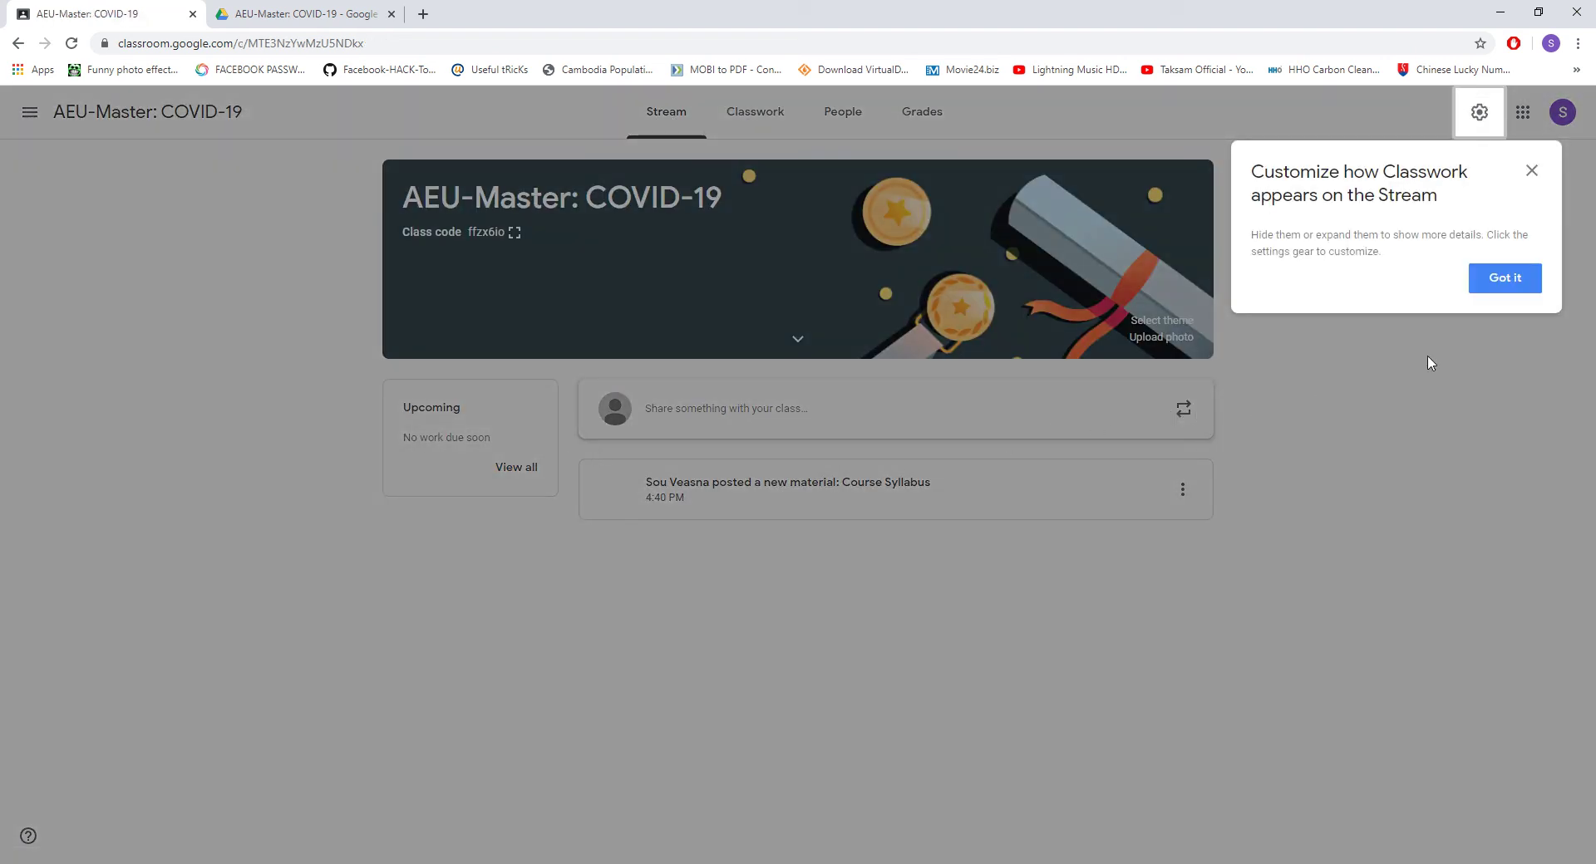
left_click(1505, 280)
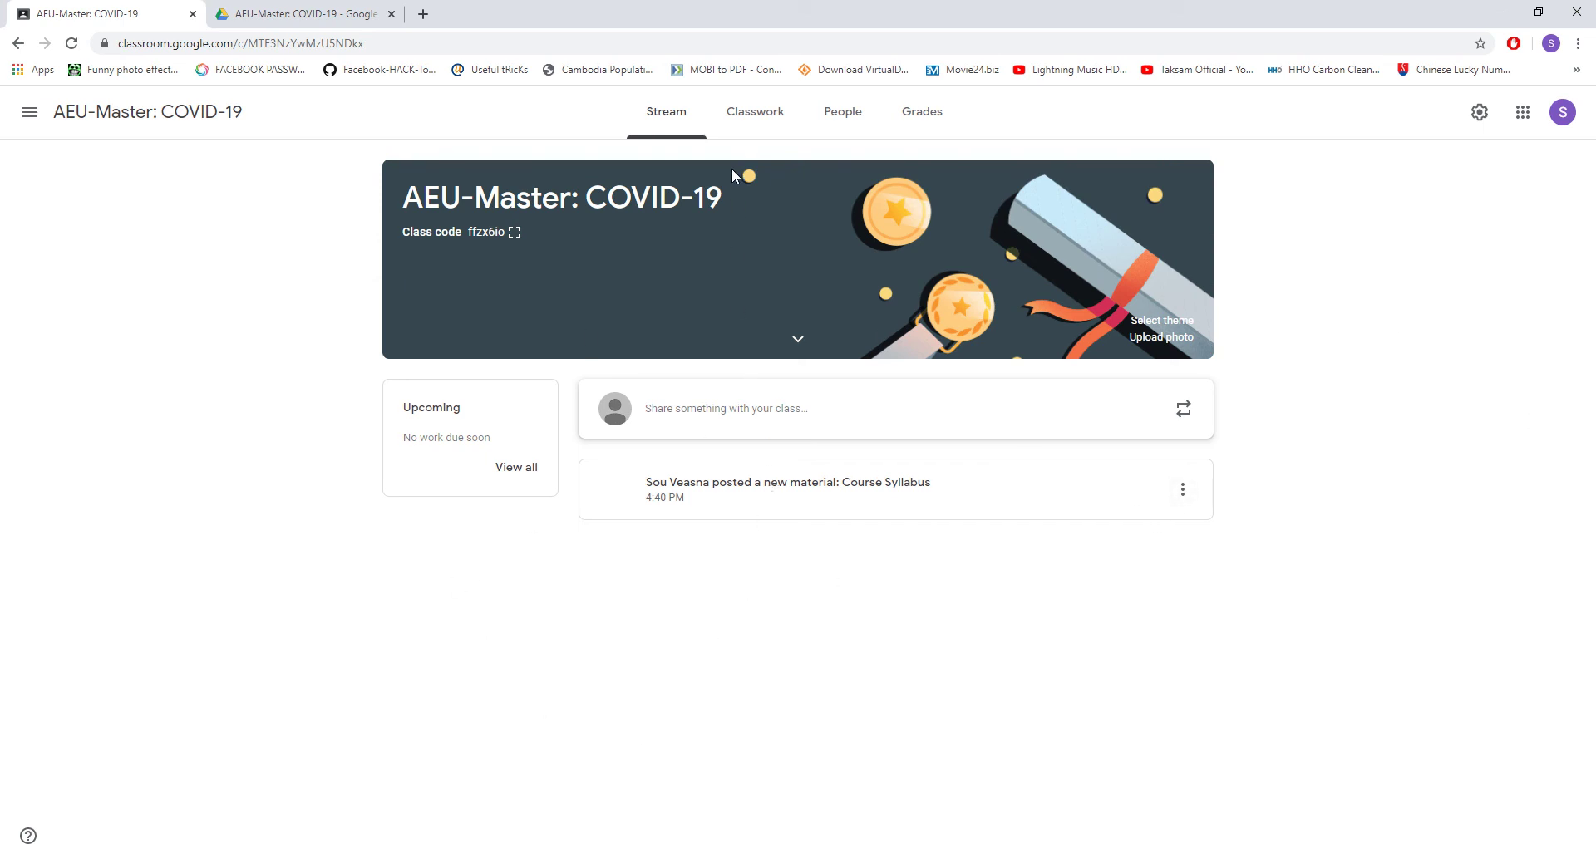
- Start another classwork material titled "Chapter One: Introduction to Research", dismissing the tip and leaving the description empty
left_click(747, 121)
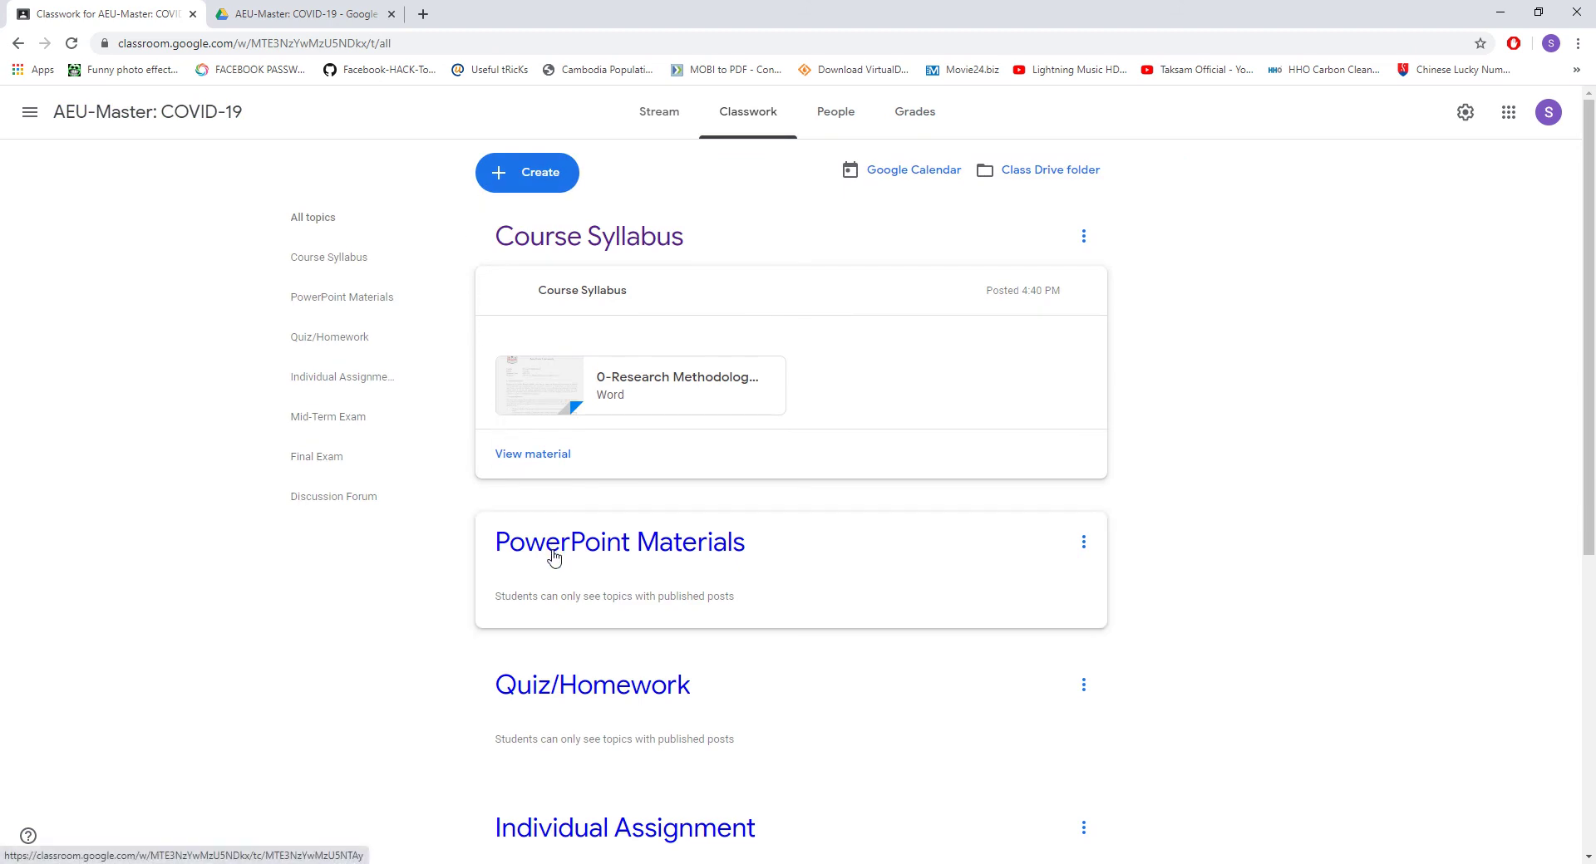
left_click(520, 172)
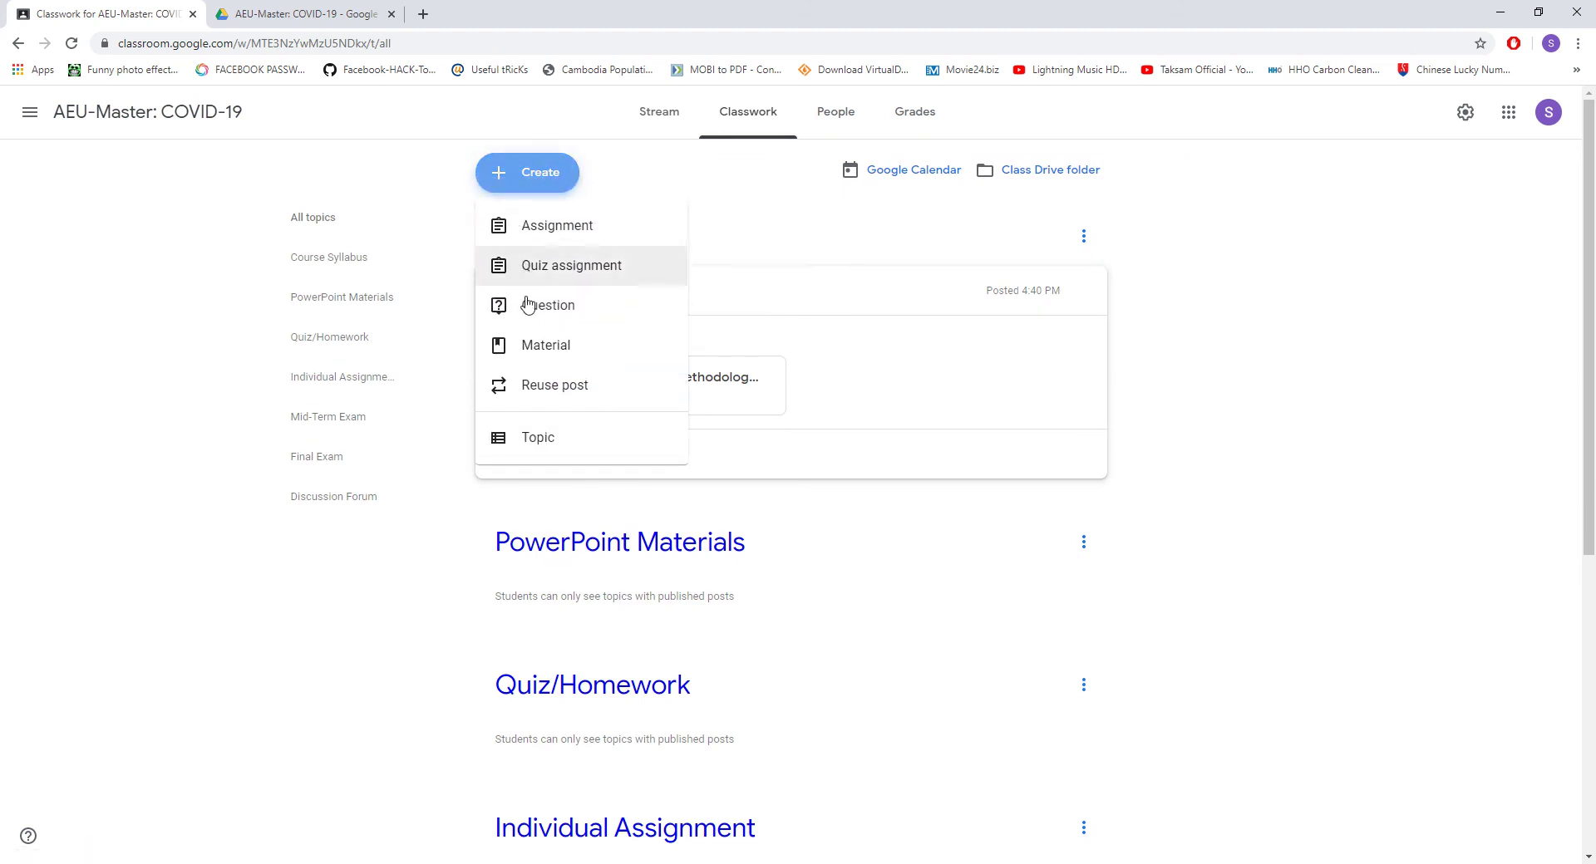
left_click(536, 348)
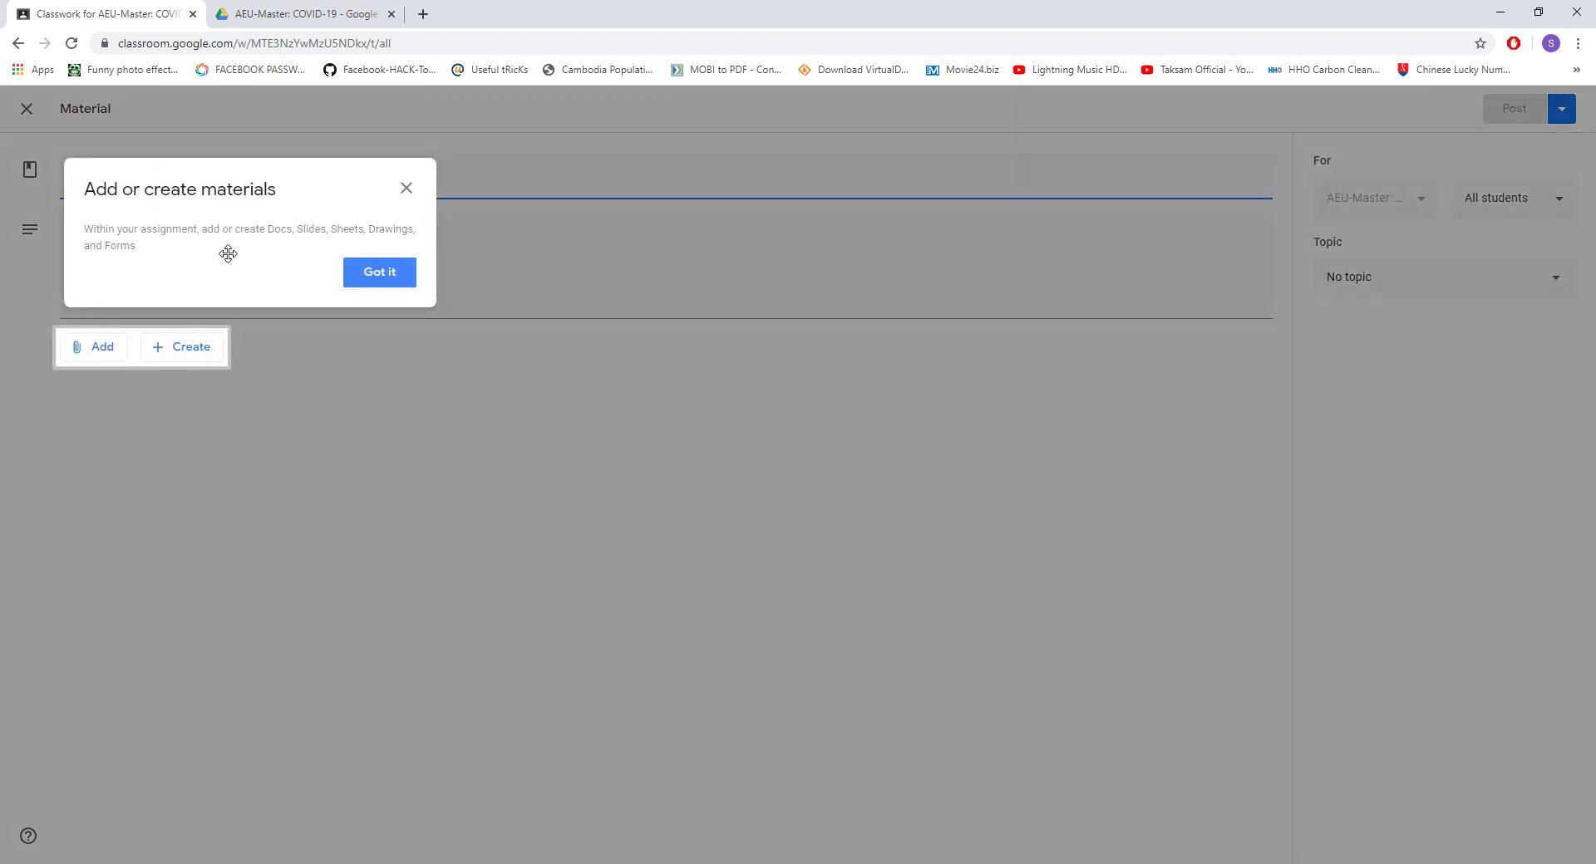
left_click(379, 273)
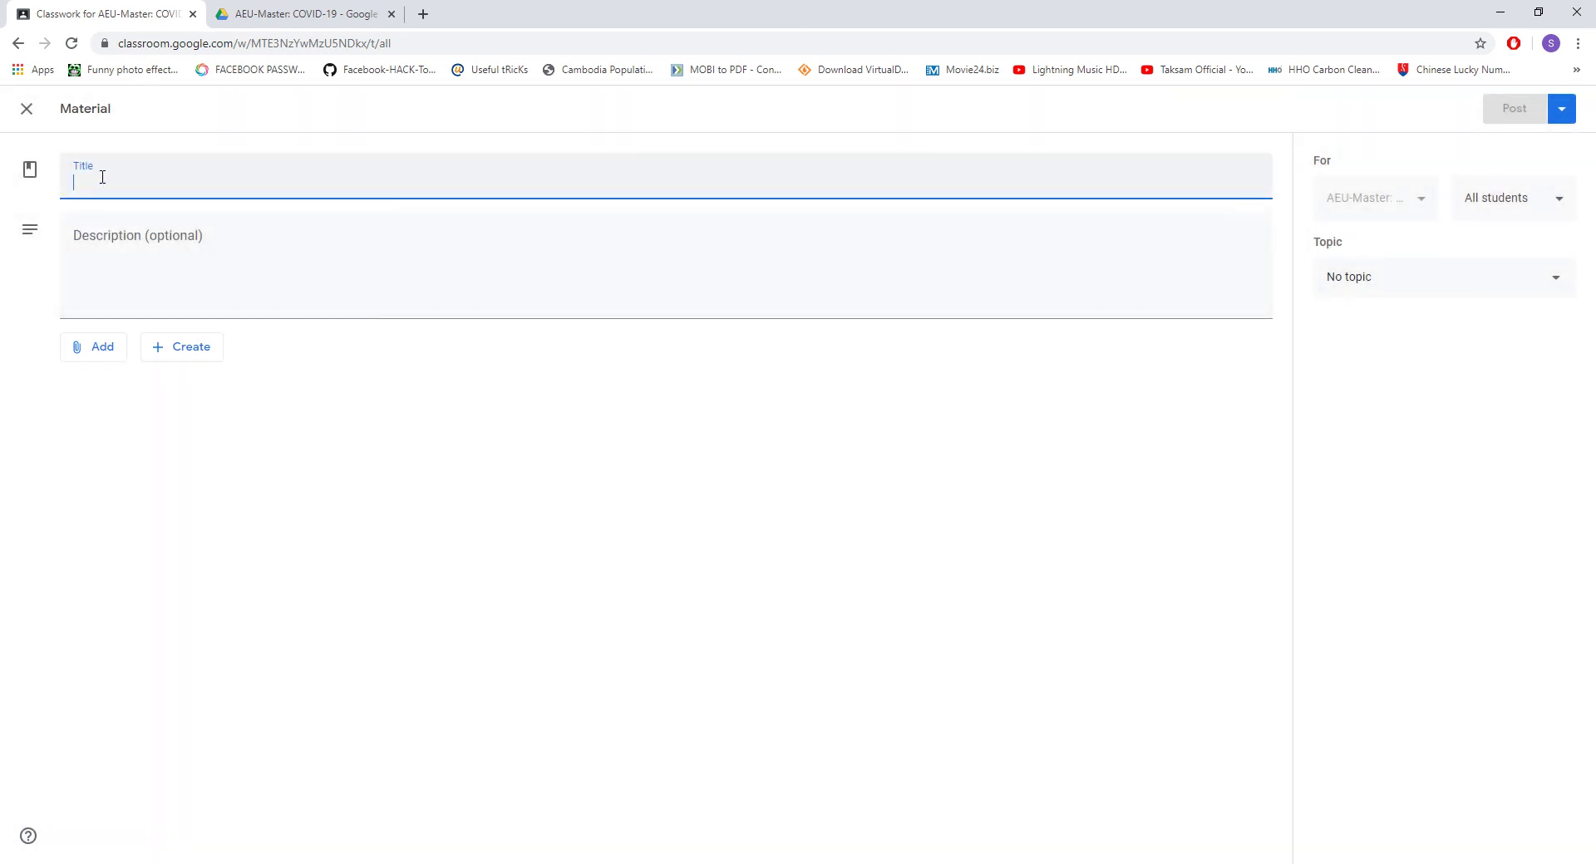
type("Cha")
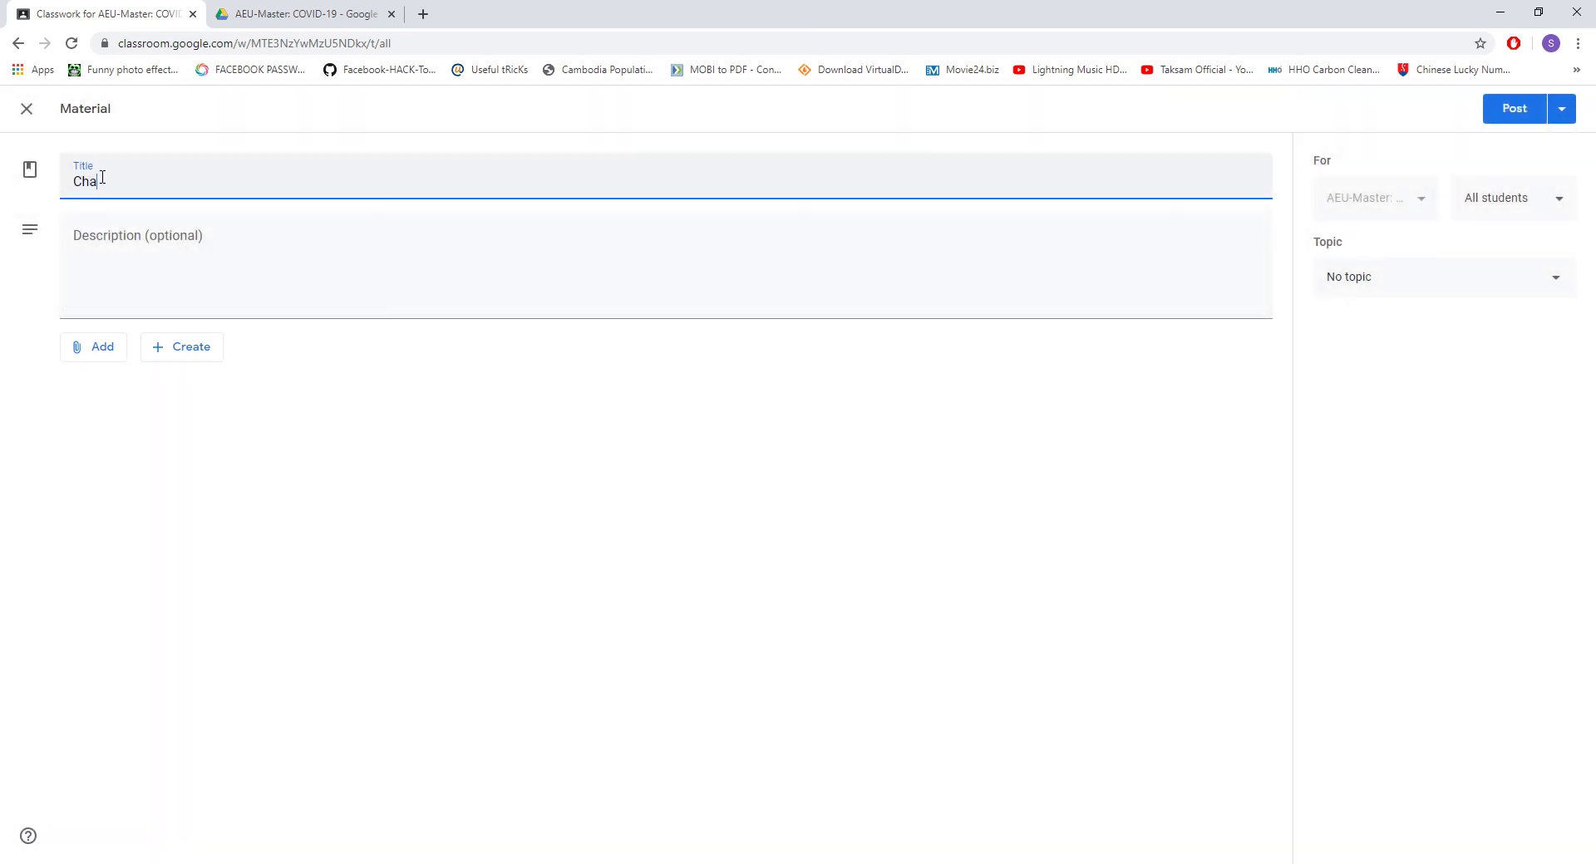
type("pter O")
type("ne: Introduction to R")
type("esearch")
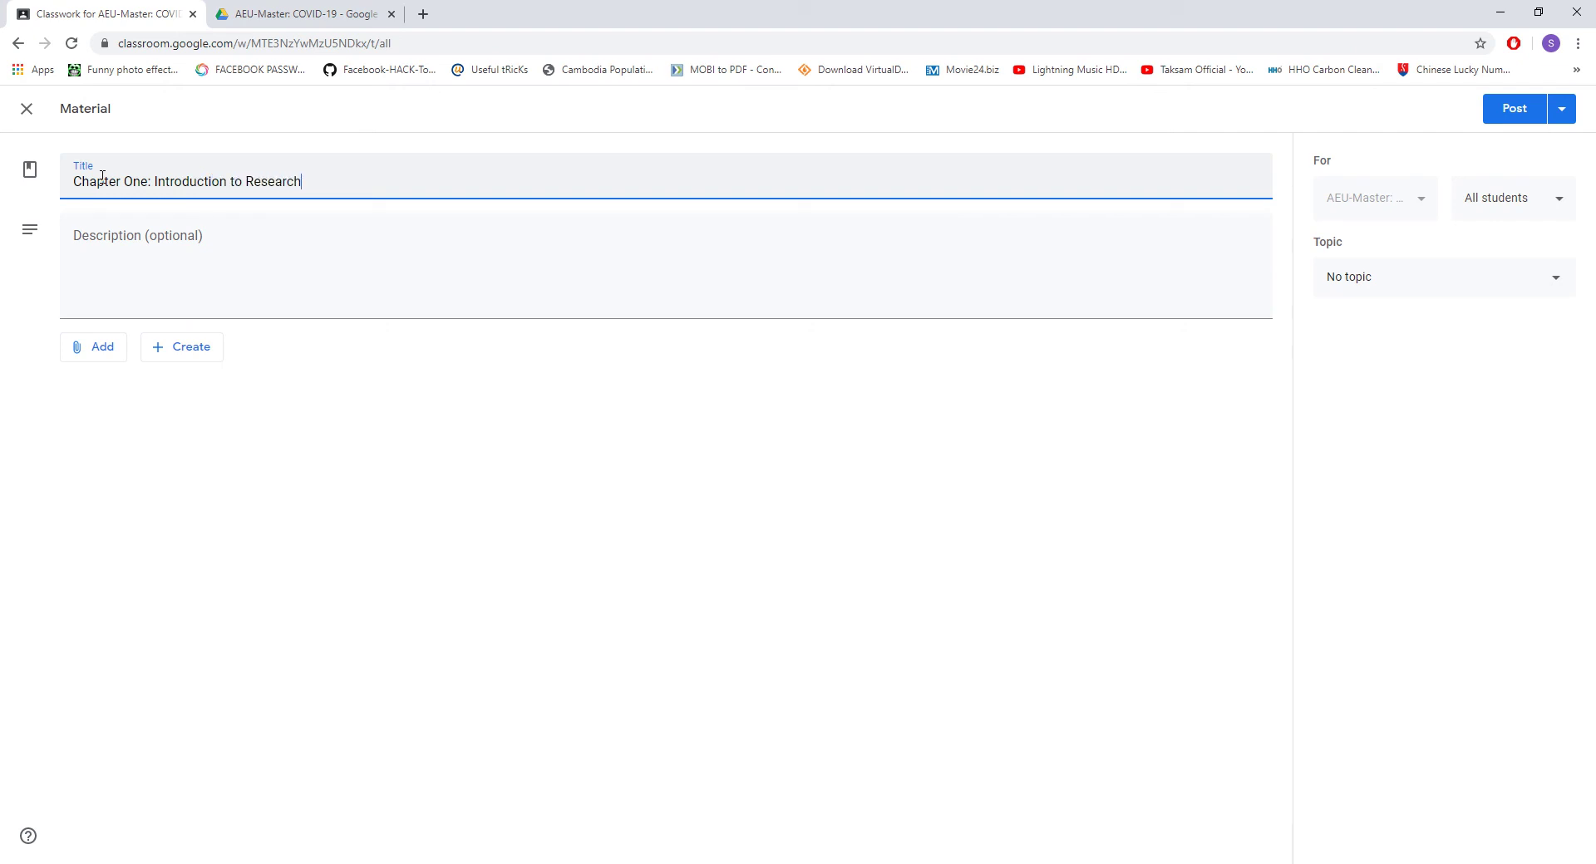
left_click(120, 234)
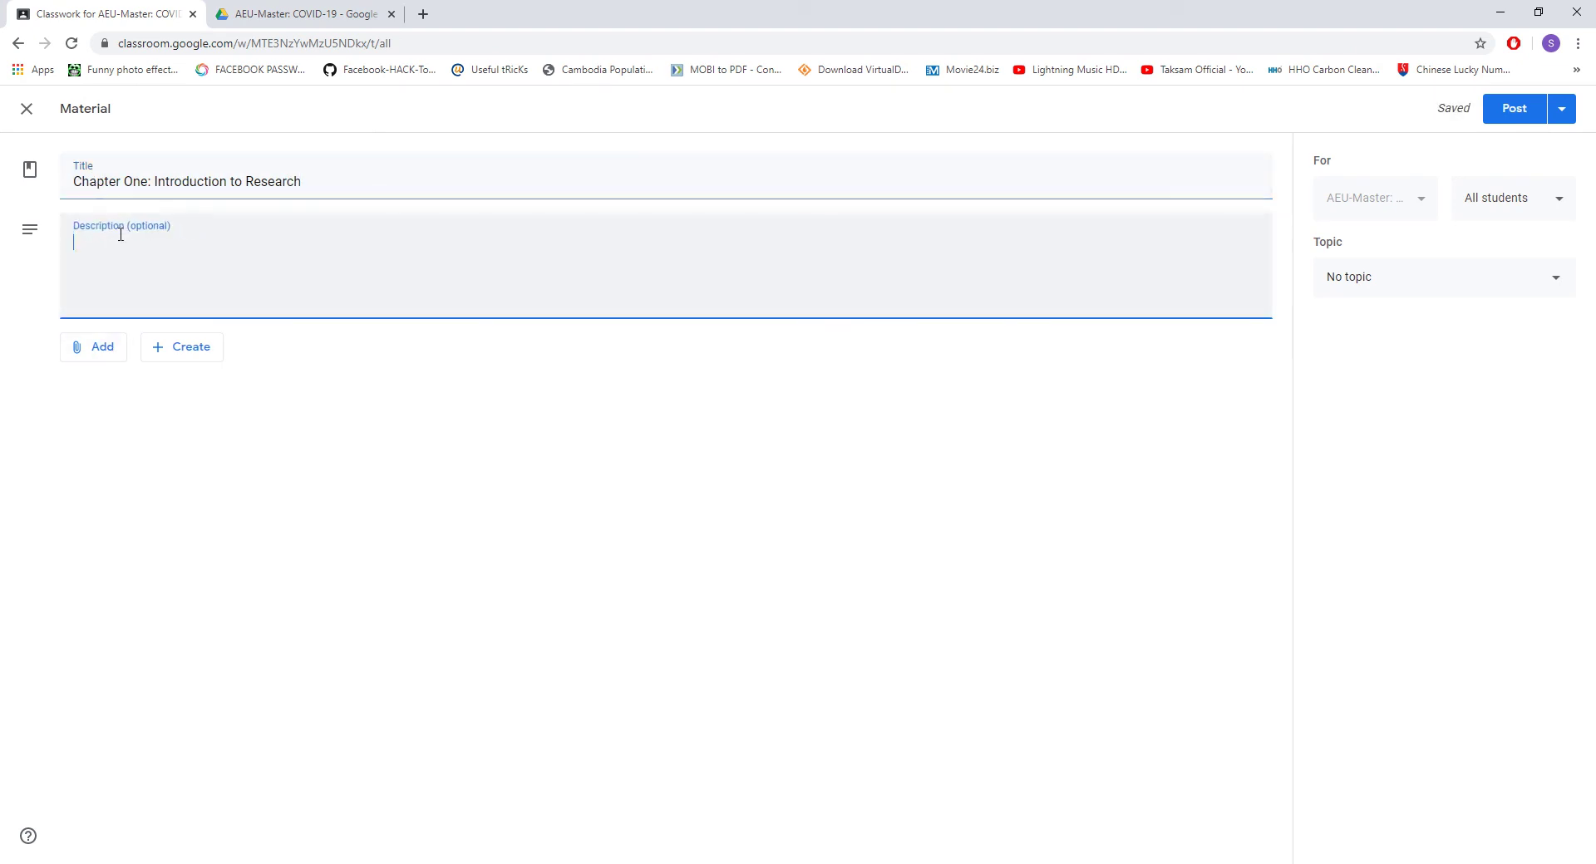
- Attach Chapter 1-Introduction to Research-ok.pptx from the recent Google Drive files to the Chapter One material
left_click(114, 355)
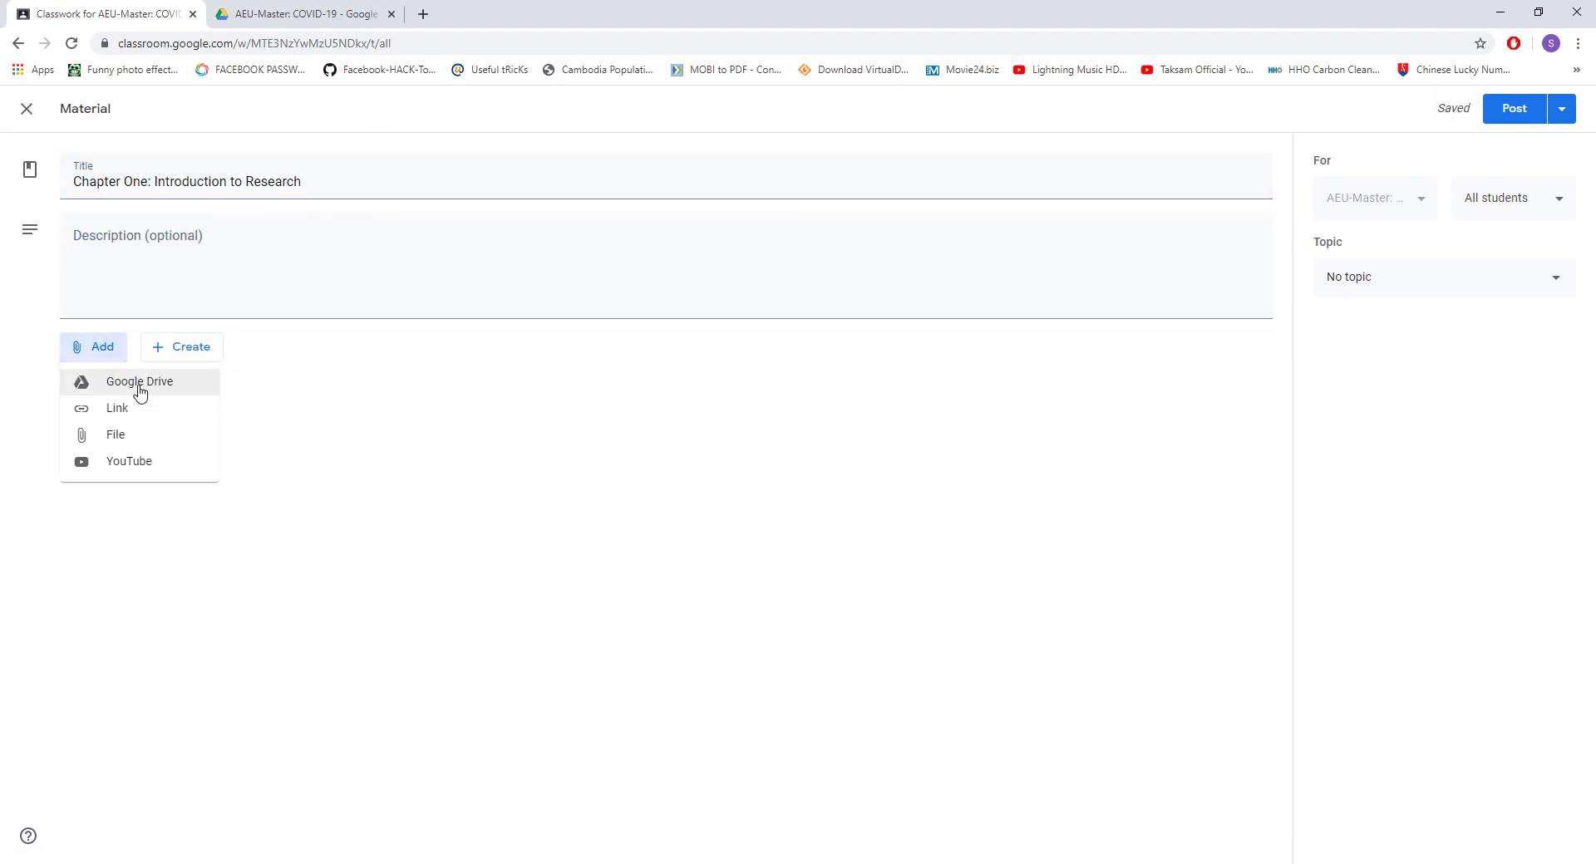
left_click(138, 384)
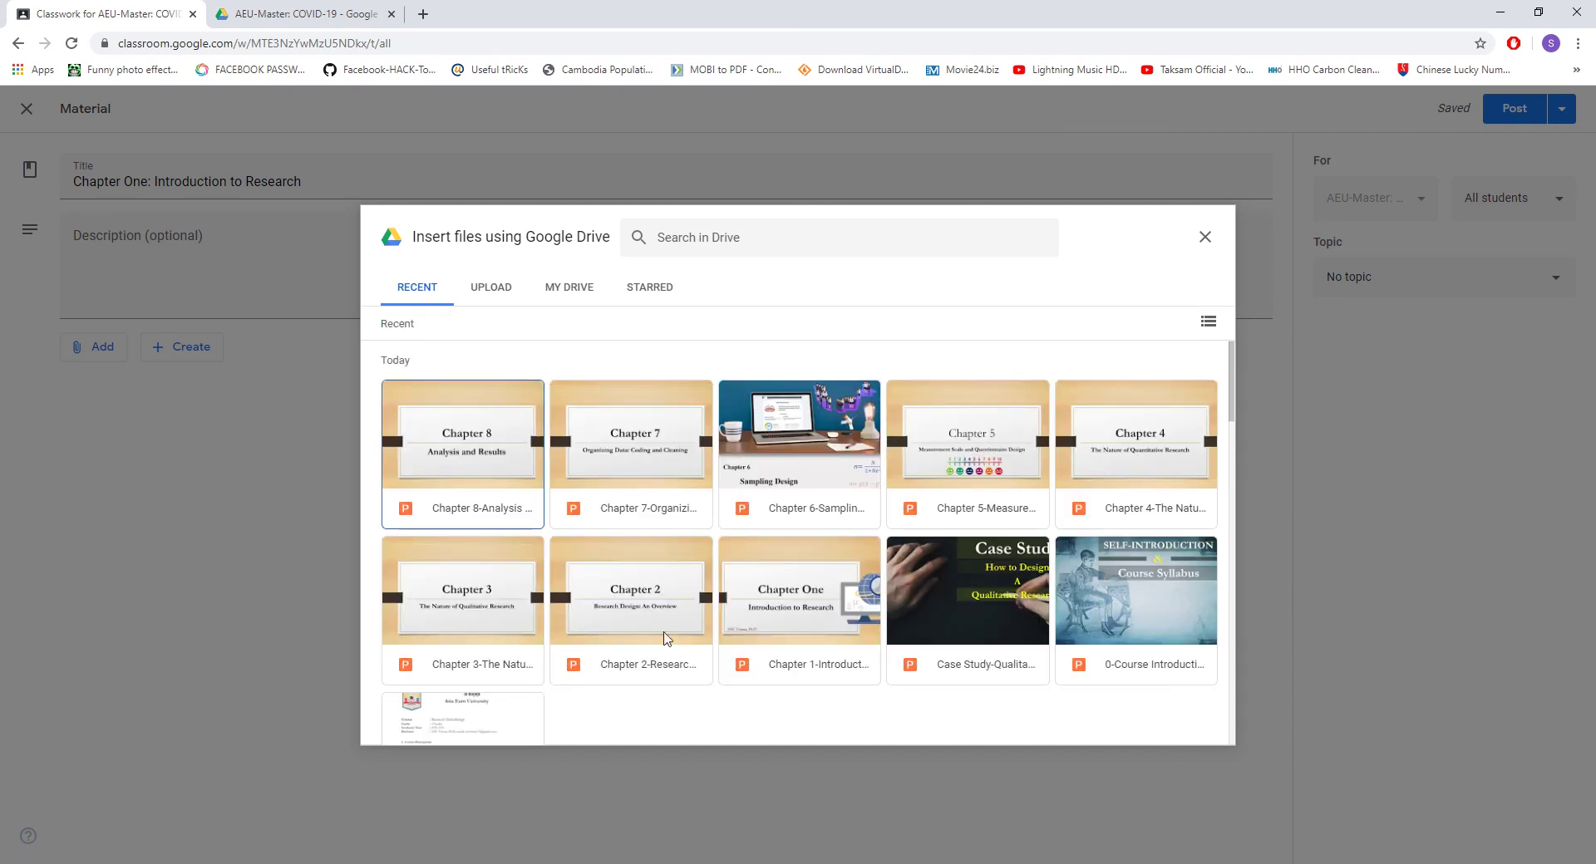
left_click(777, 588)
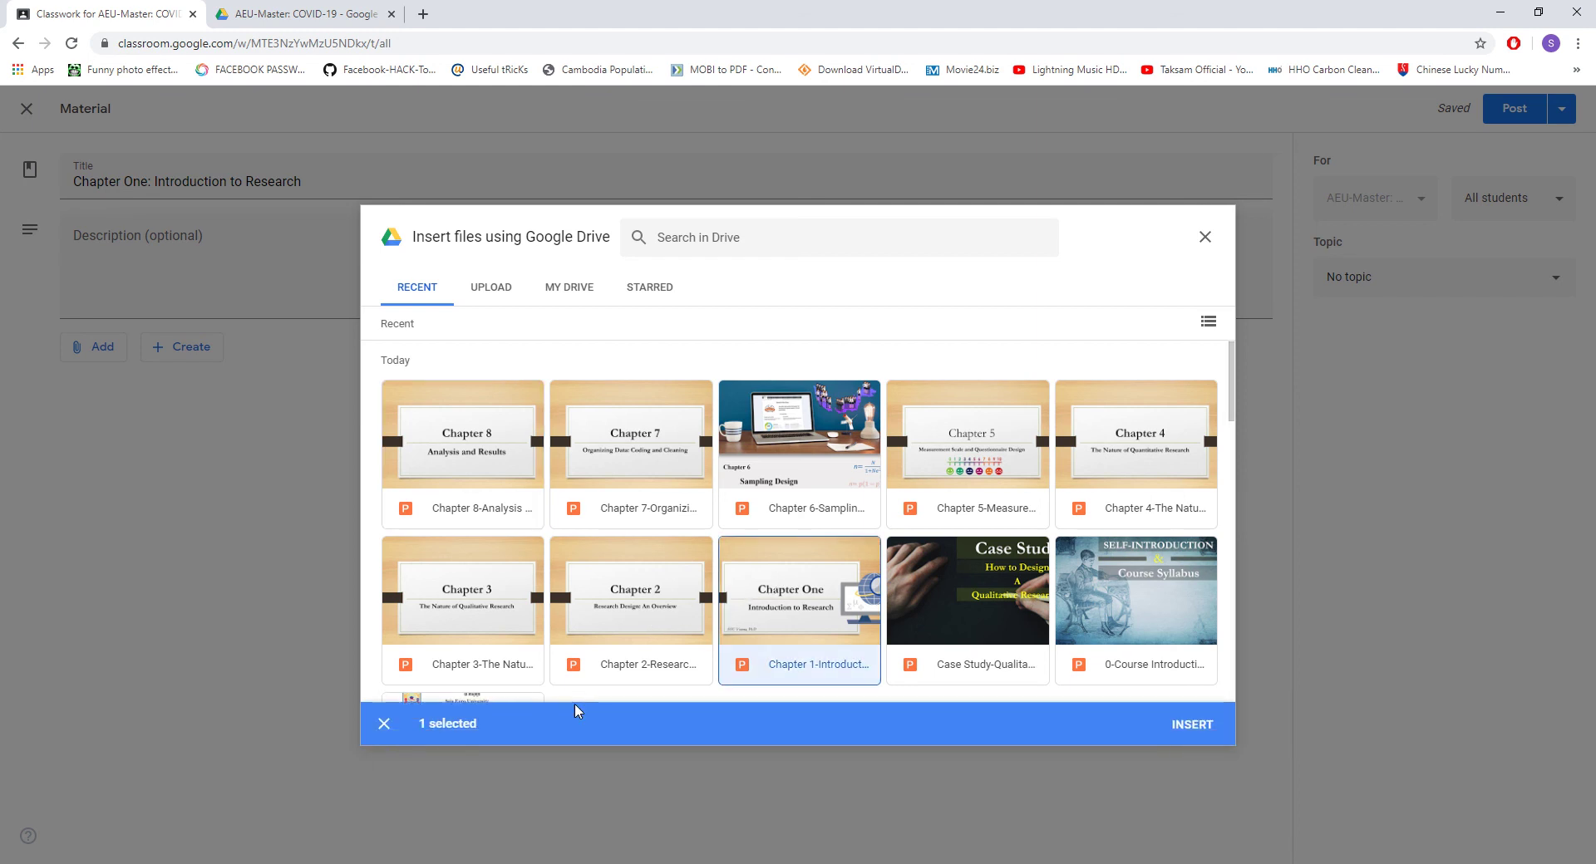
left_click(1191, 740)
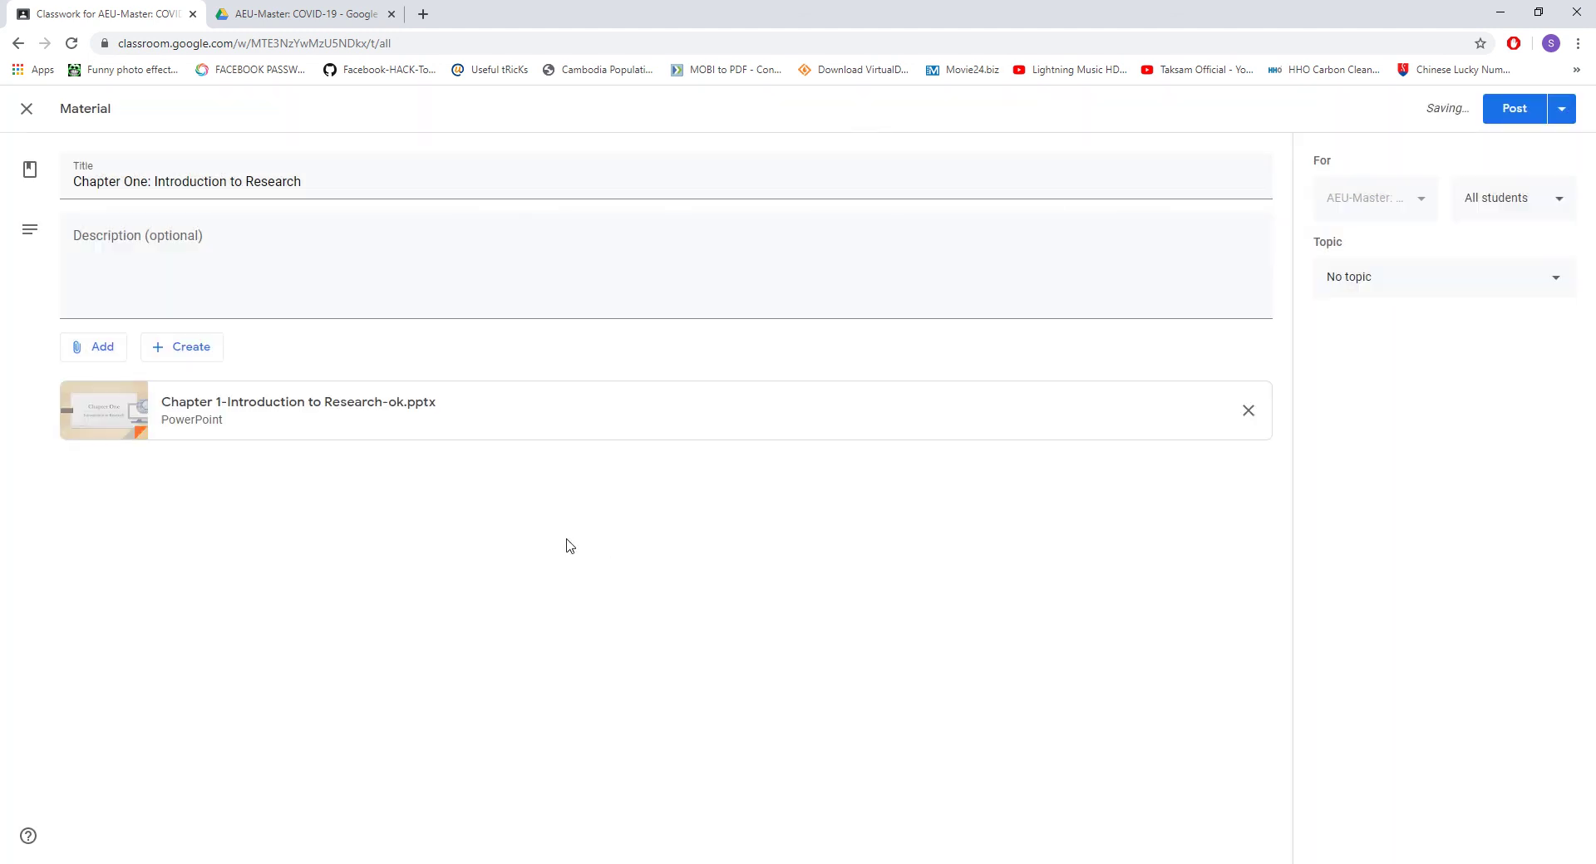
- Assign the Chapter One material to the PowerPoint Materials topic and post it for all students
left_click(1414, 275)
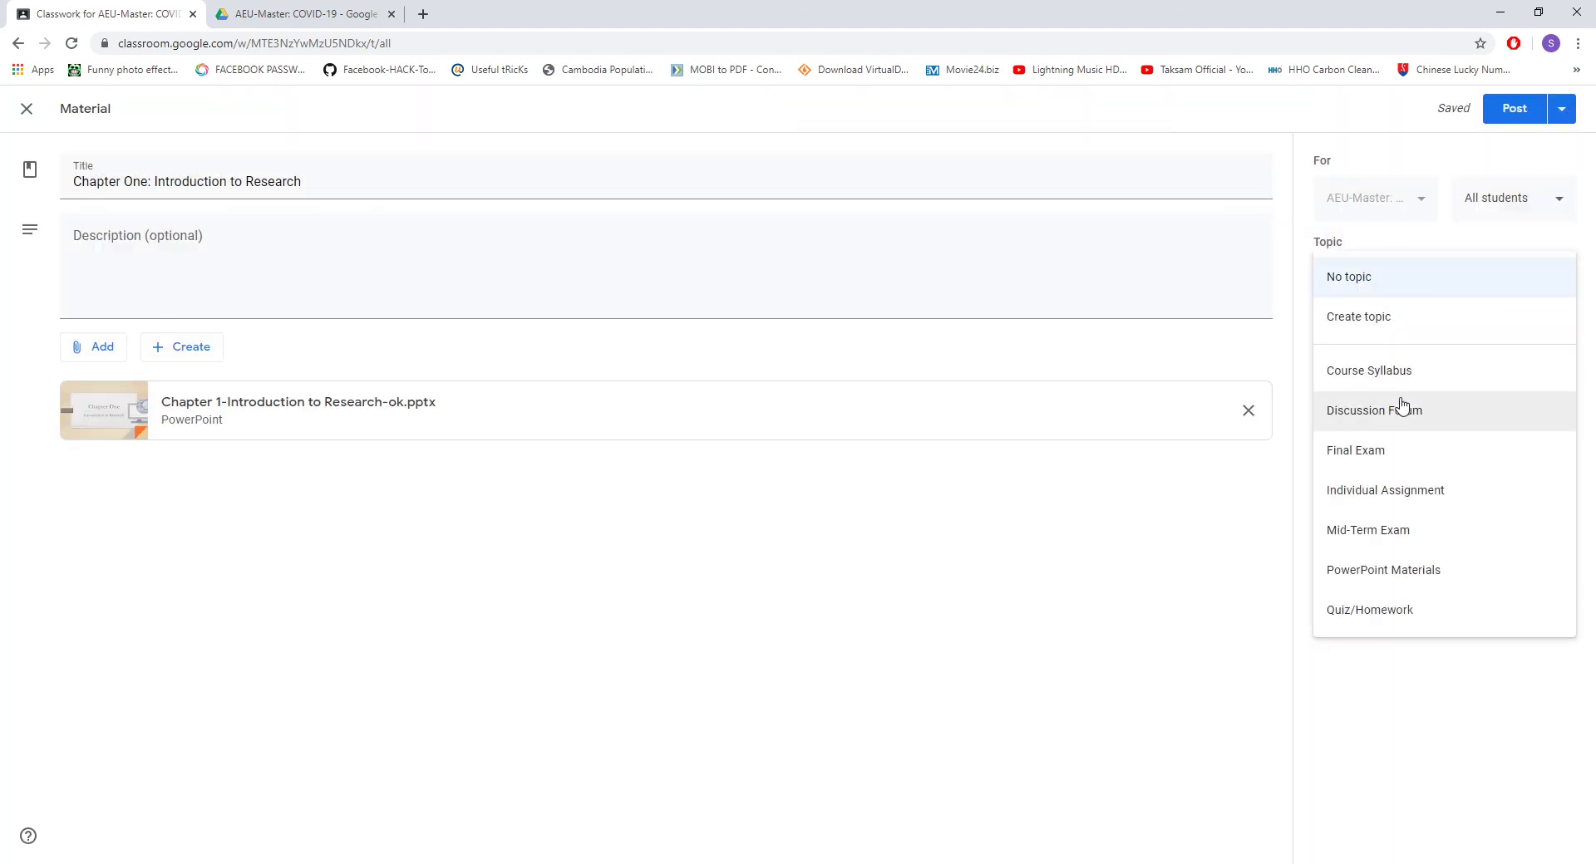
left_click(1393, 572)
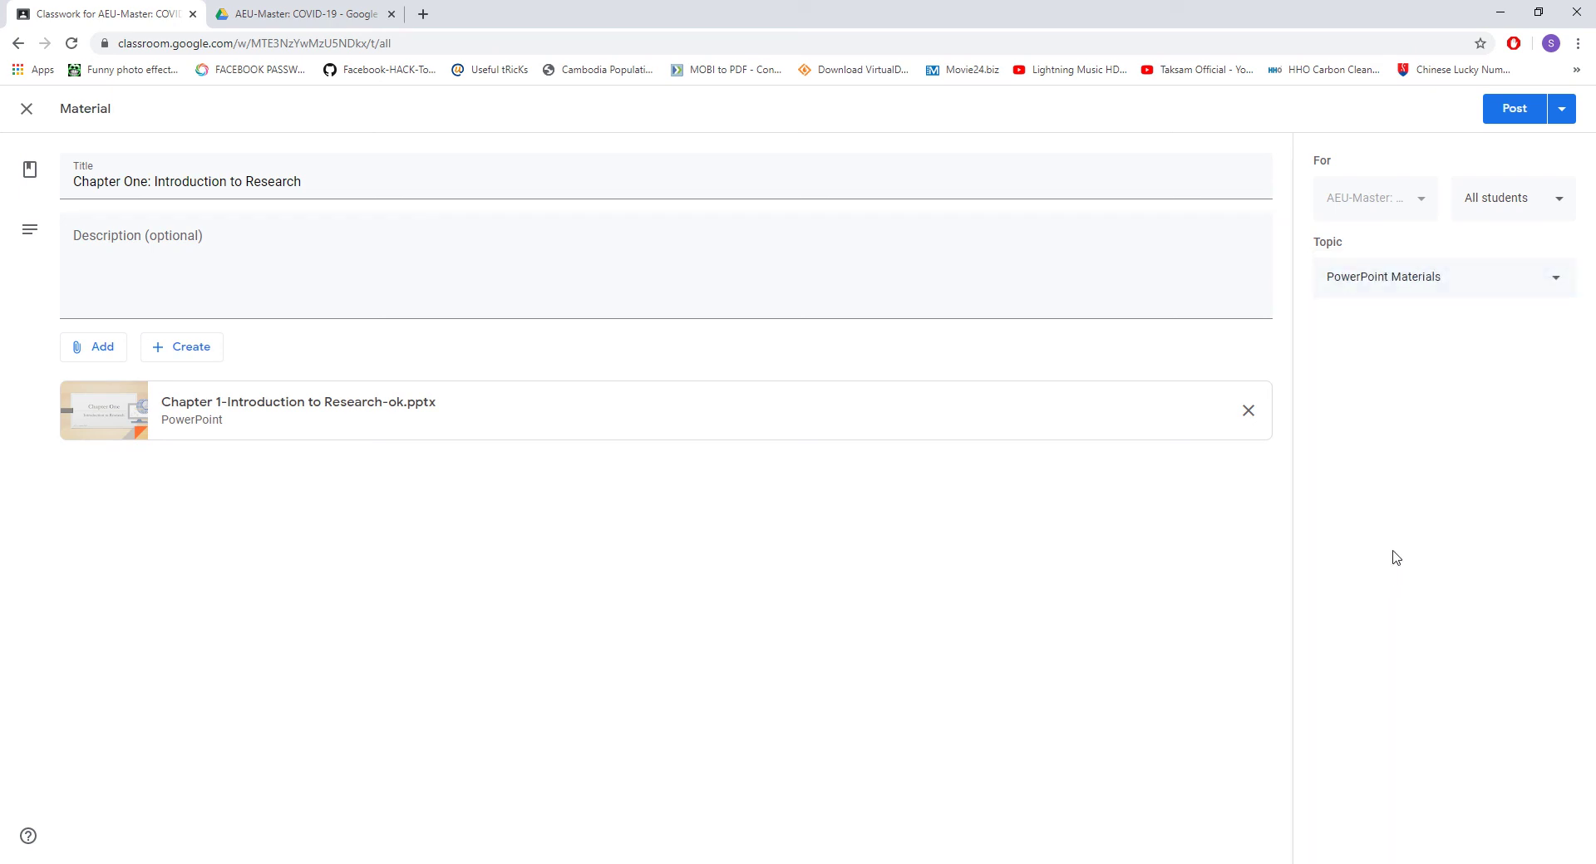
left_click(1515, 109)
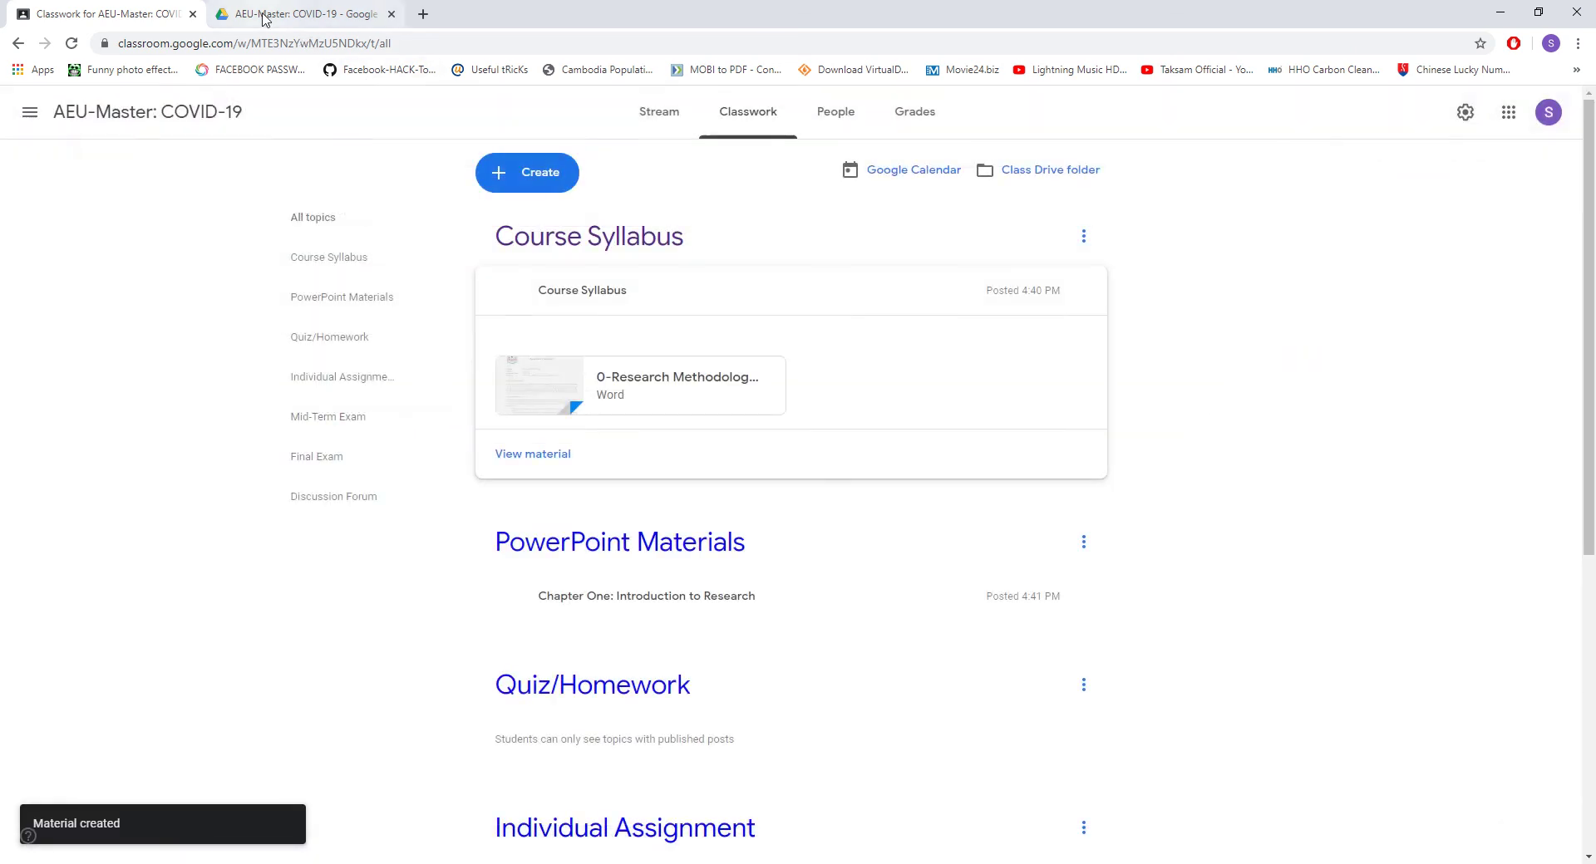
- Look over the uploaded course files in the class Drive folder and return to the classwork page
left_click(262, 17)
left_click(116, 17)
left_click(359, 14)
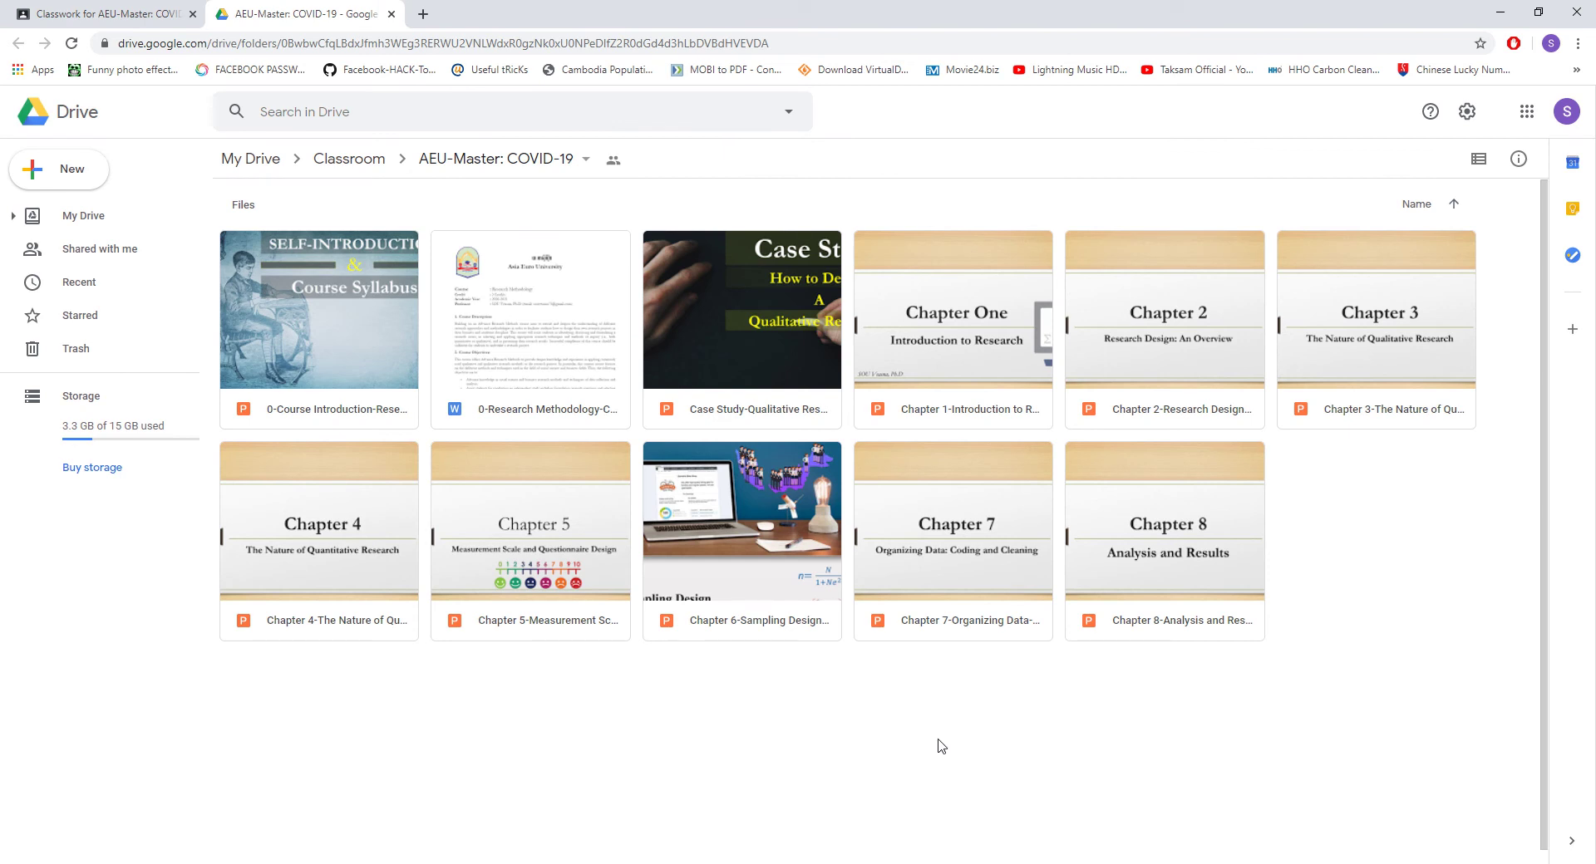
left_click(124, 14)
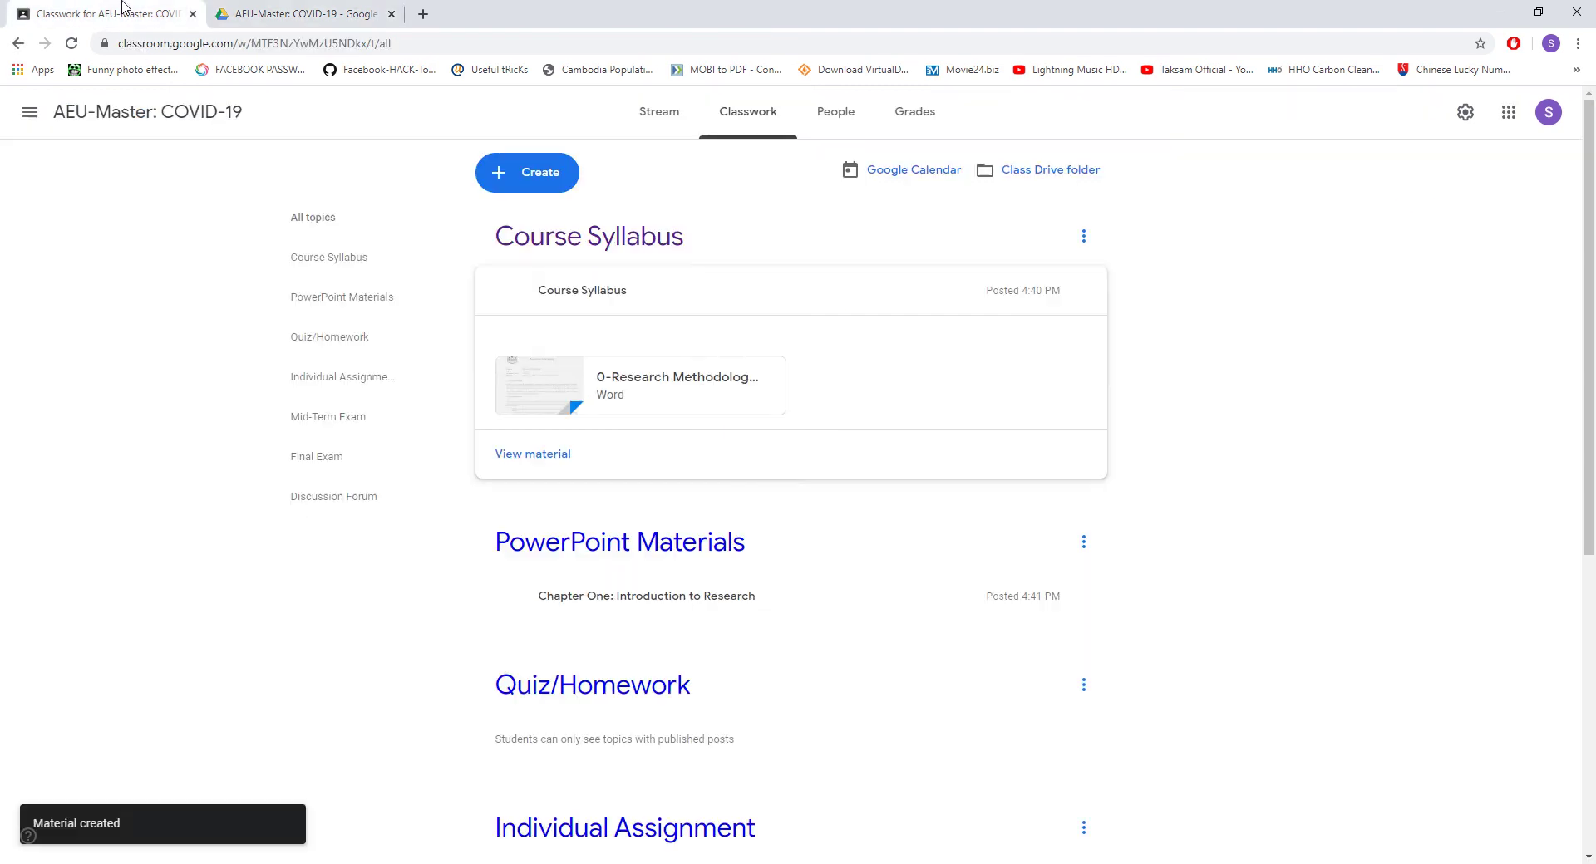
- Start a classwork assignment titled "Assignment I", dismissing the rubric tip
left_click(558, 181)
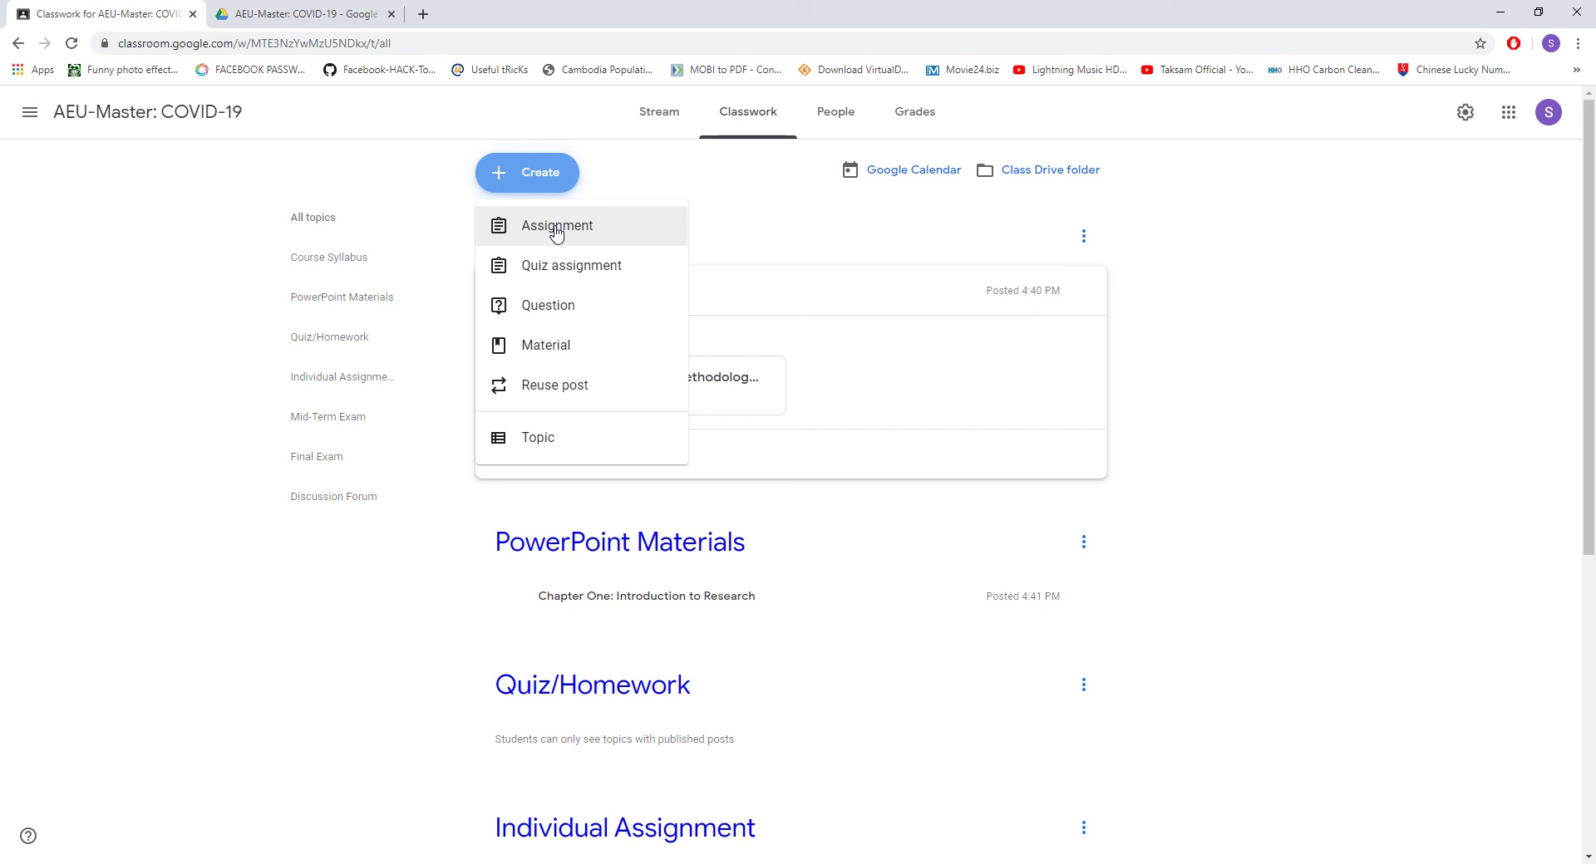
left_click(556, 233)
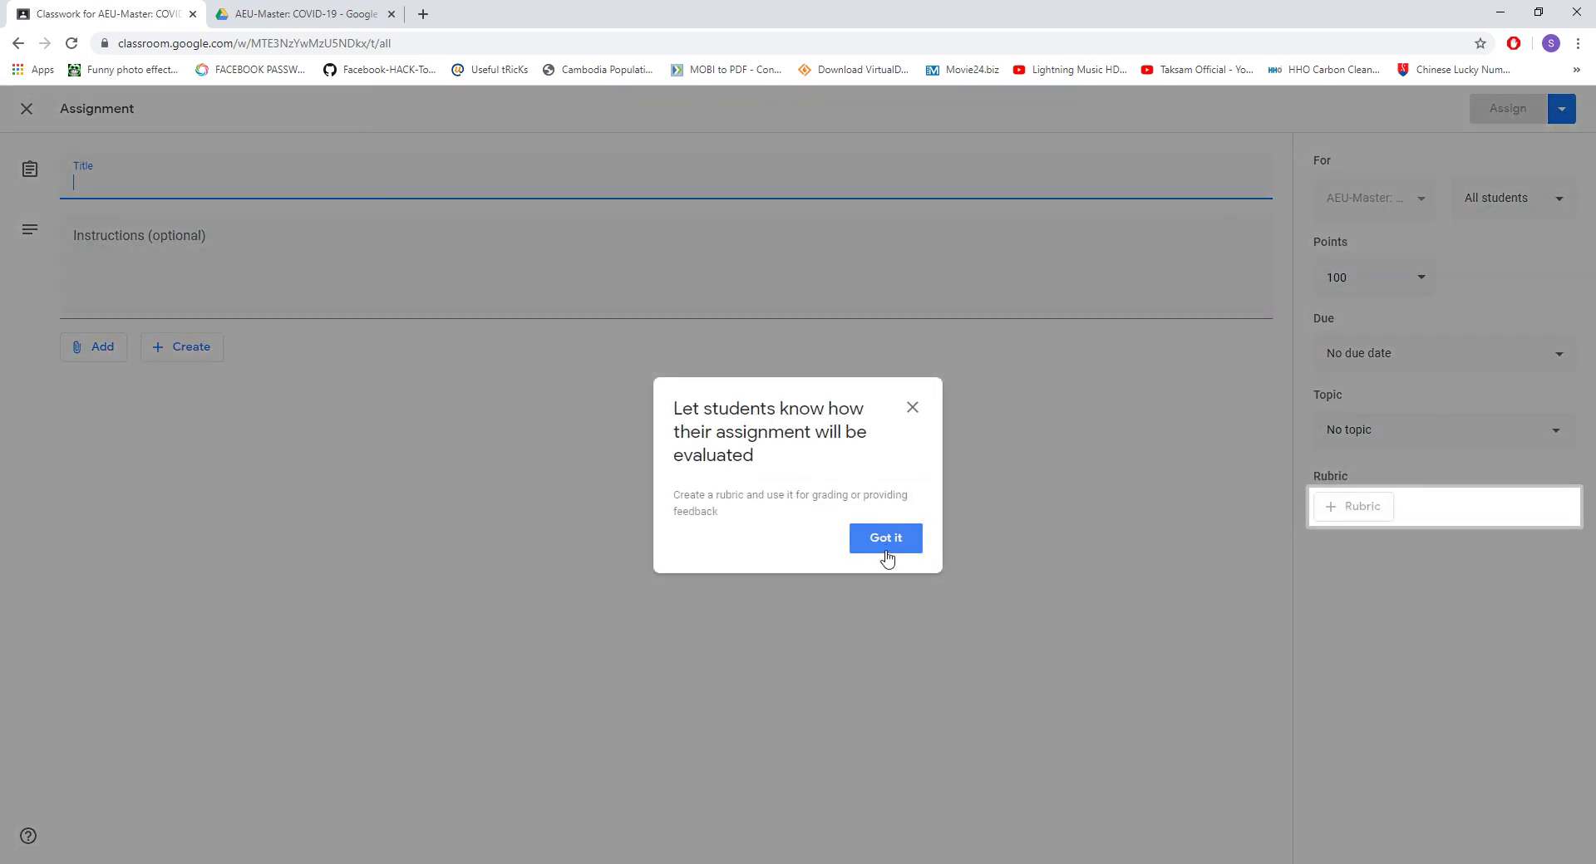
left_click(886, 546)
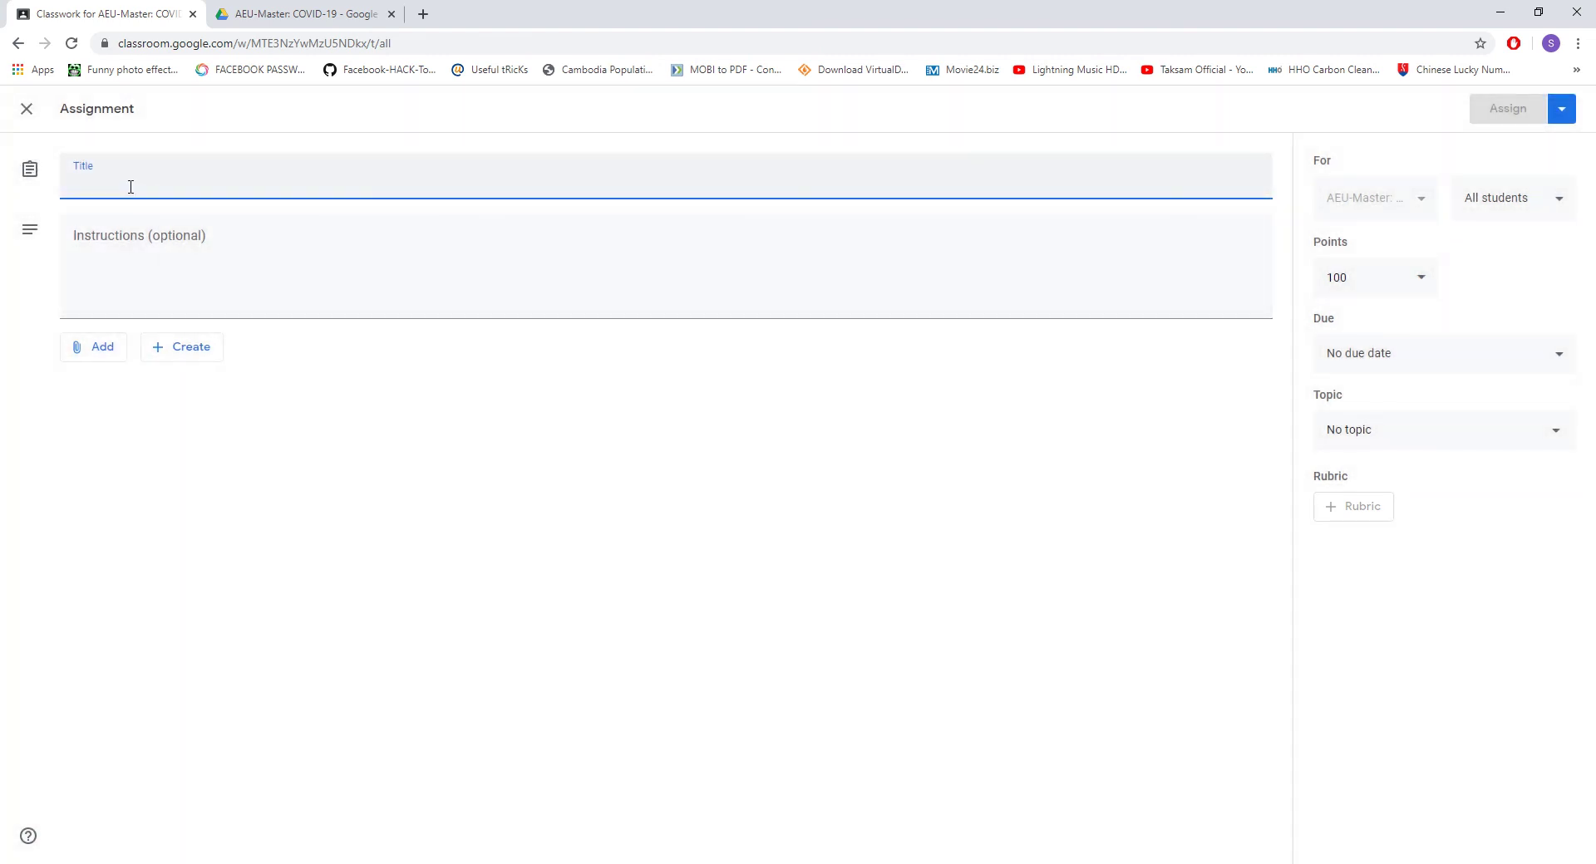
type("Assignment I")
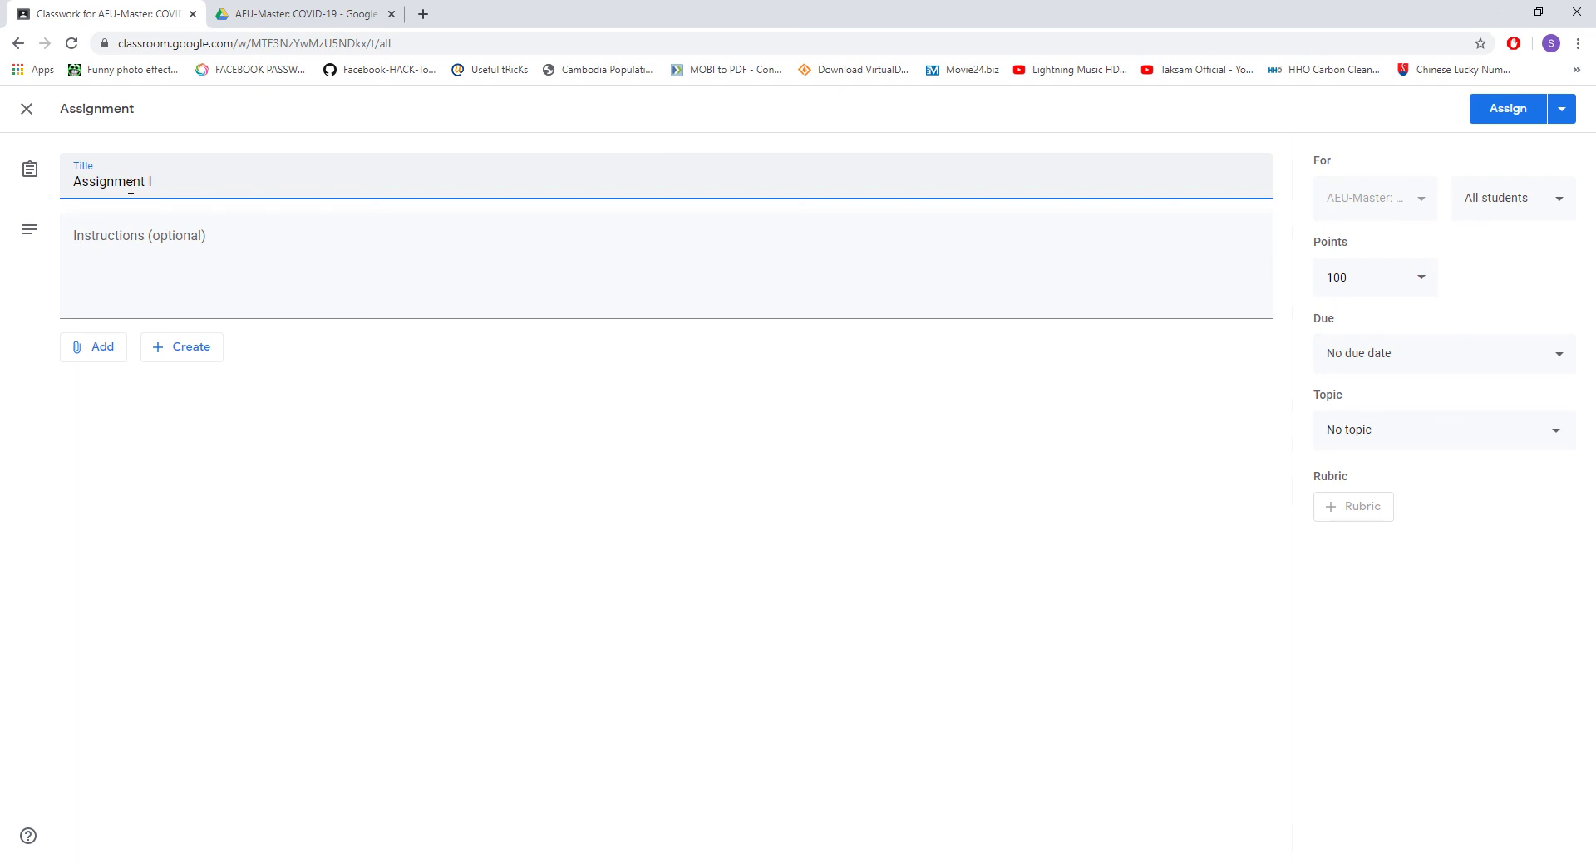
- Attach the Google Form "Quiz 1: Chapter ONE" from the recent Google Drive files to Assignment I
left_click(99, 349)
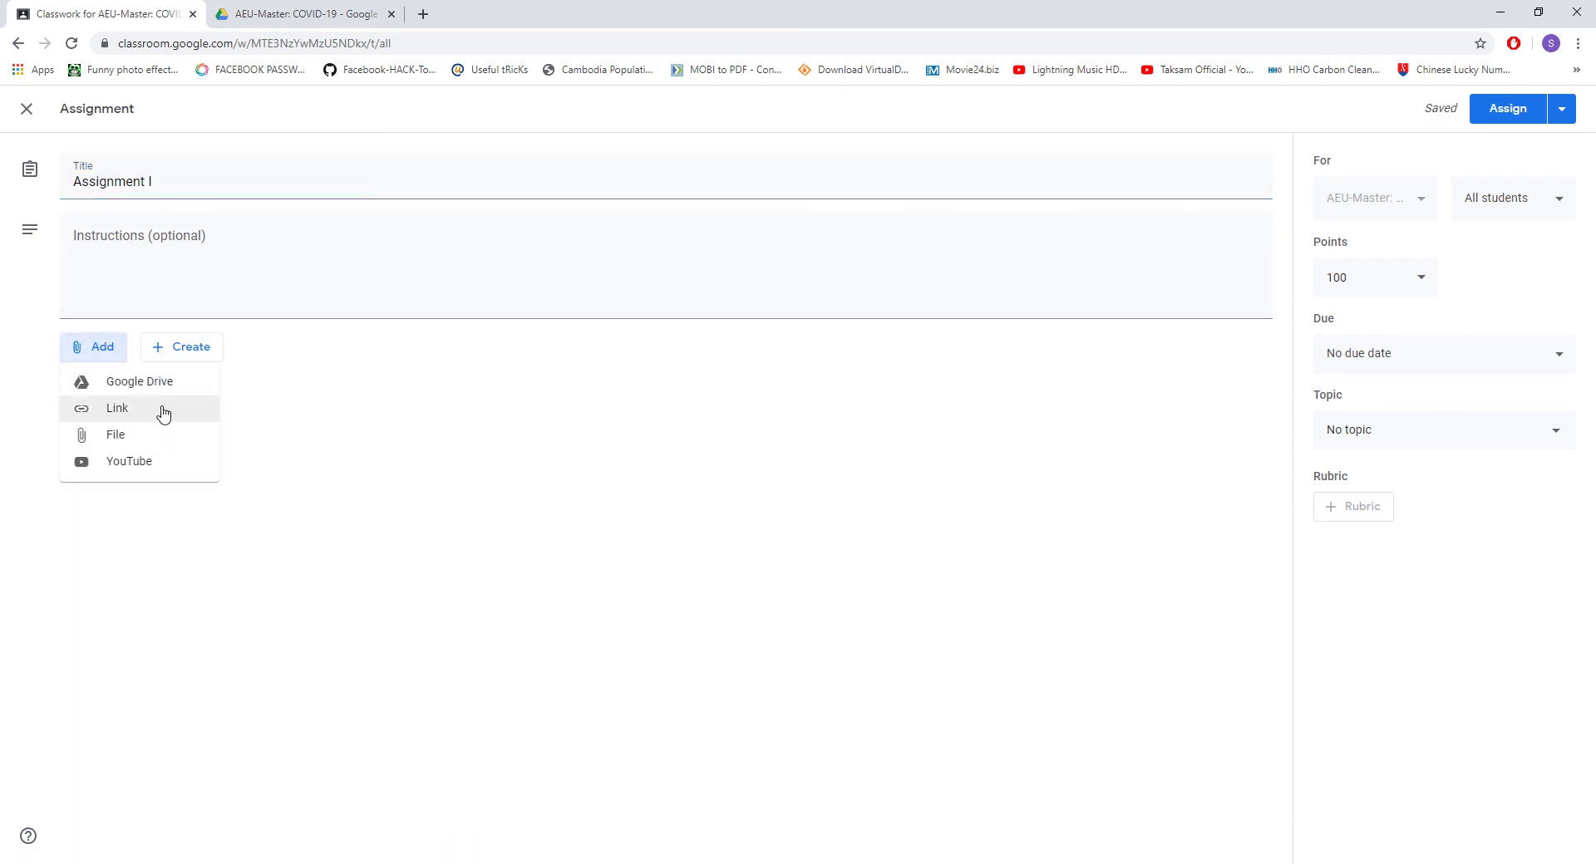
left_click(153, 385)
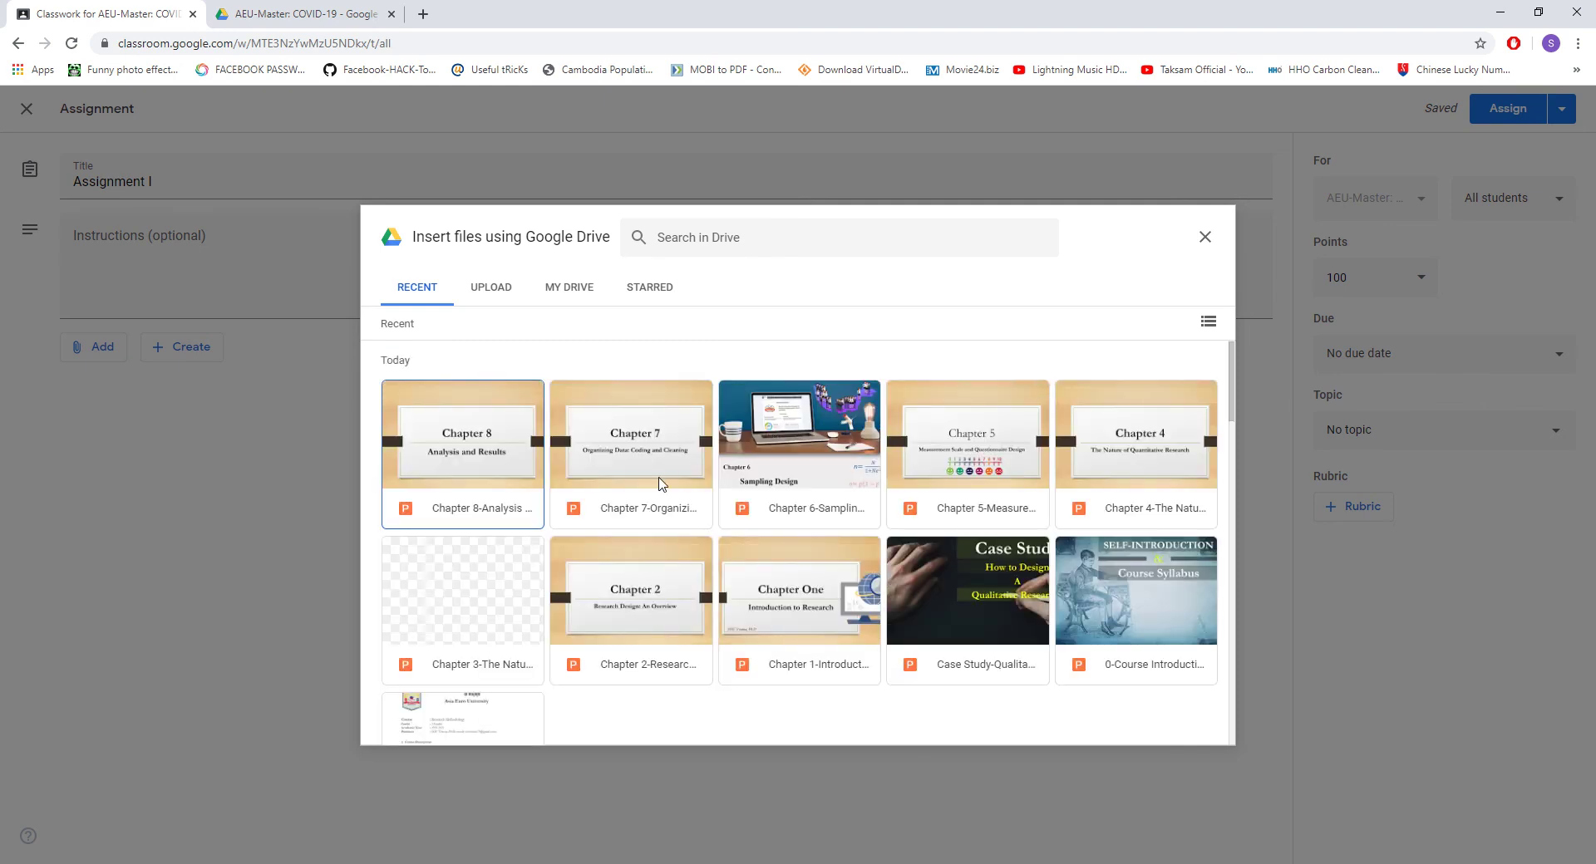
scroll(663, 485, "down", 3)
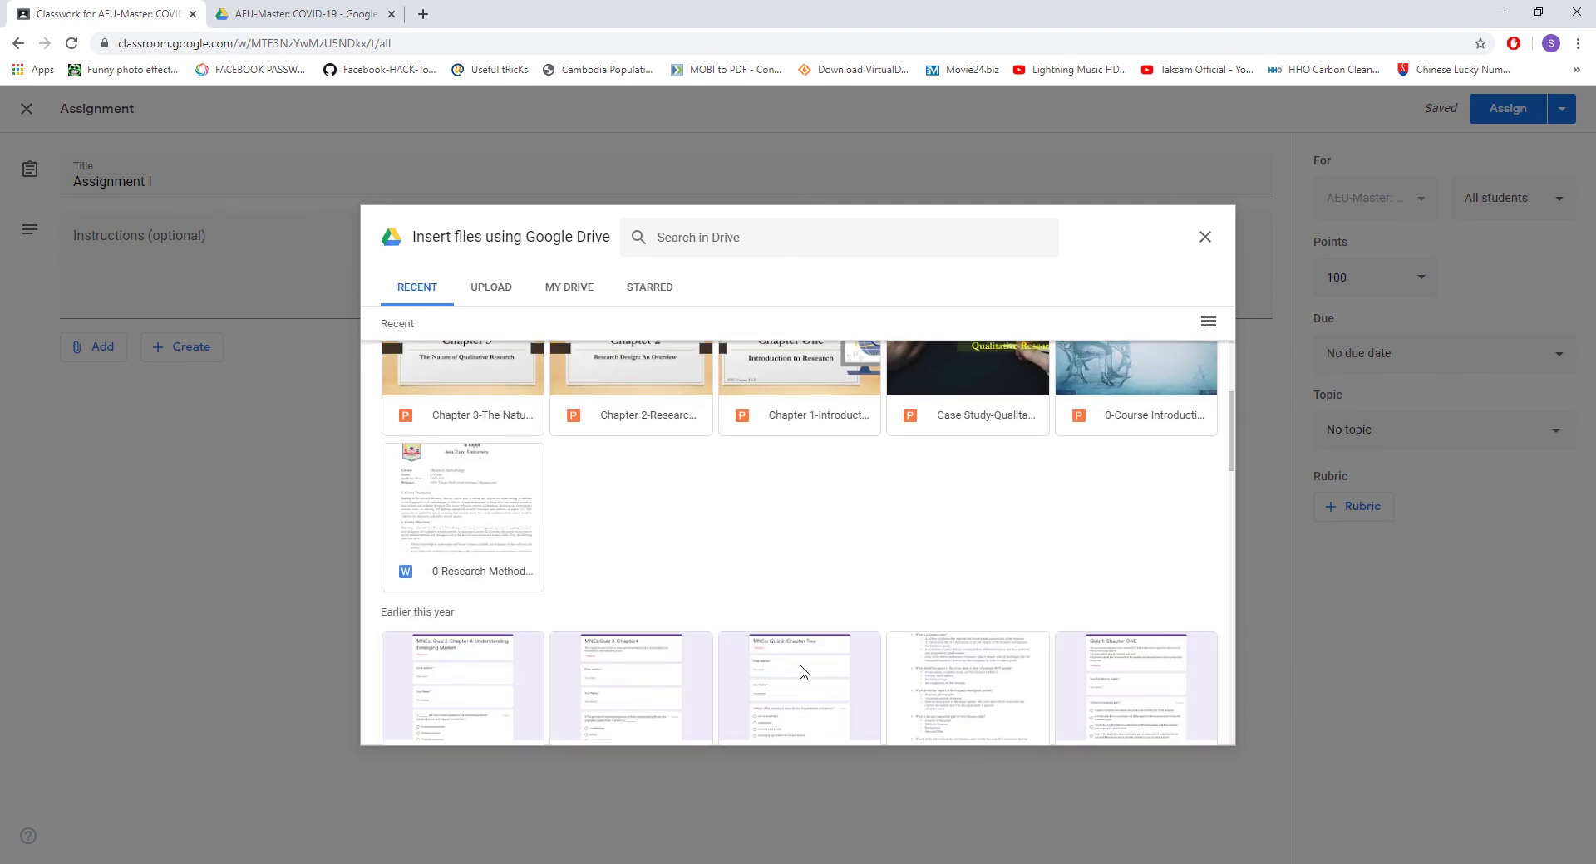
left_click(1177, 700)
left_click(1191, 725)
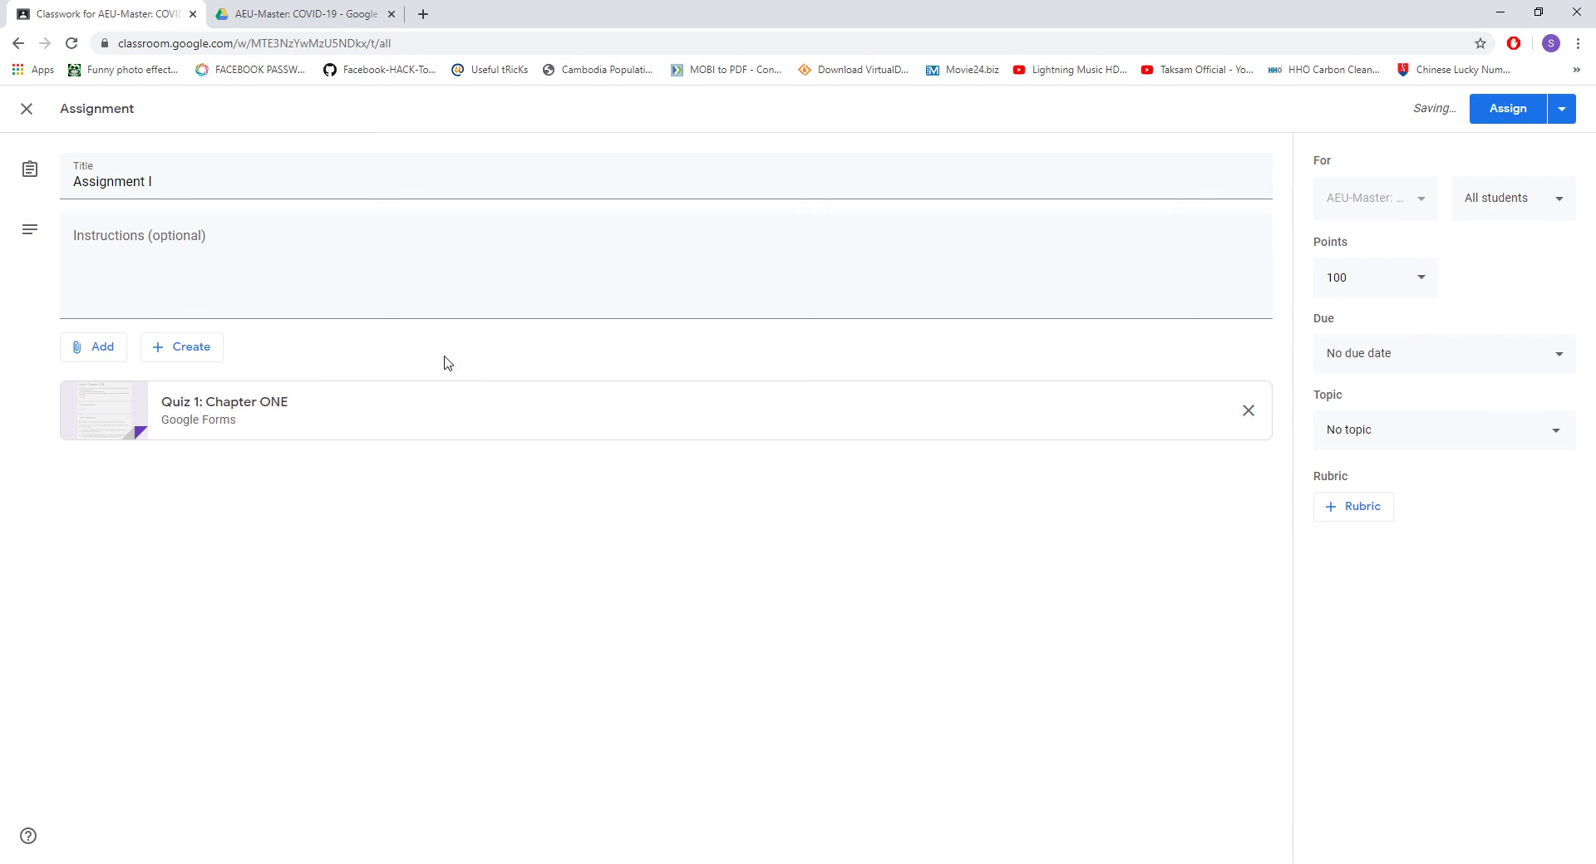
- Try the Ungraded option for the assignment's points and clear the entry again
left_click(1423, 285)
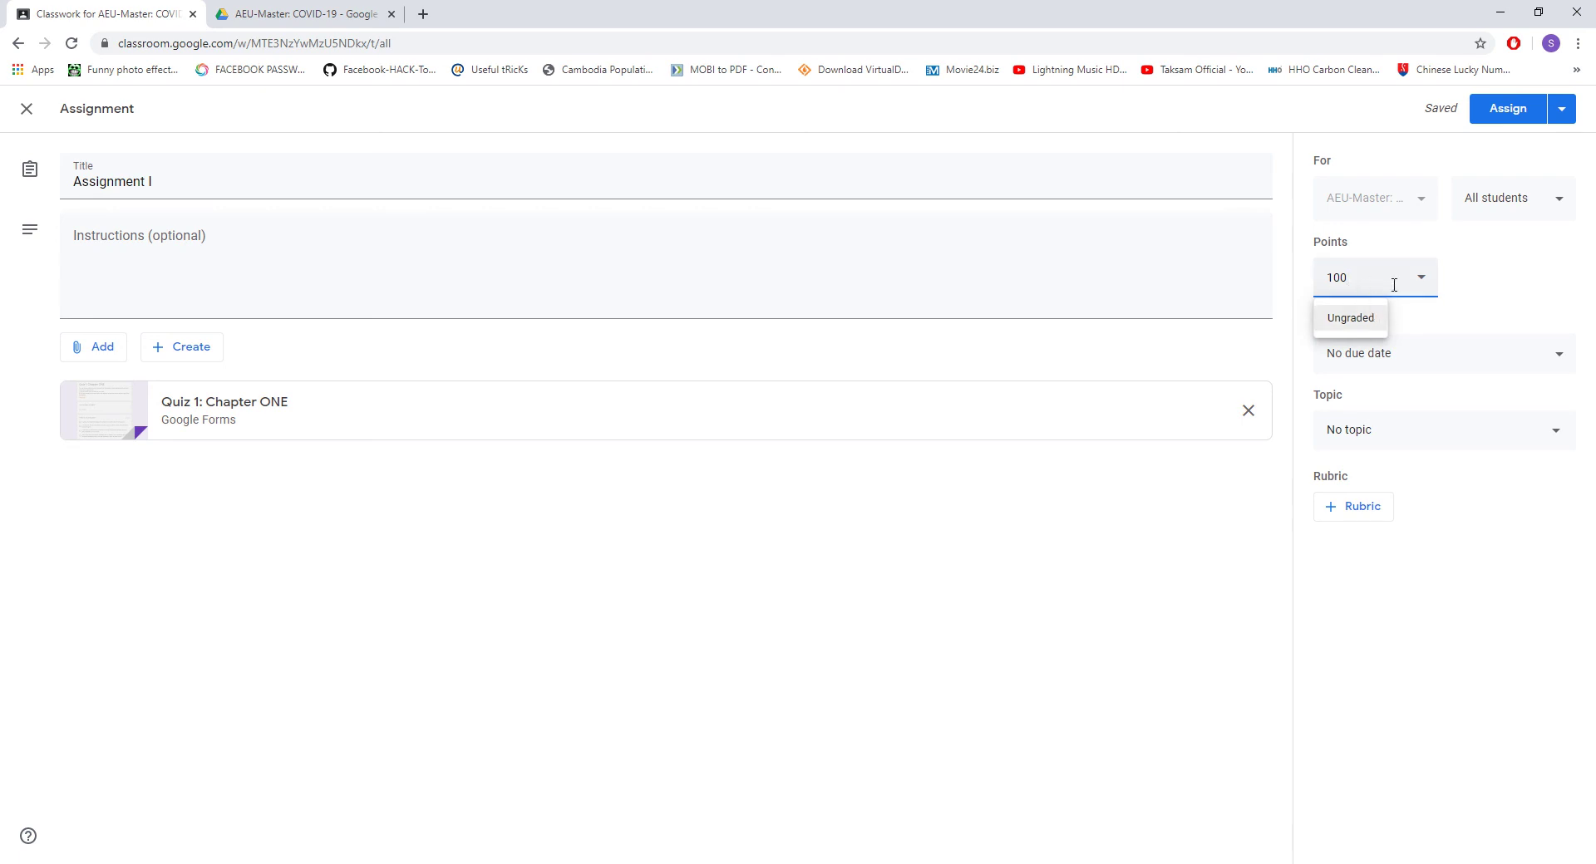
left_click(1347, 321)
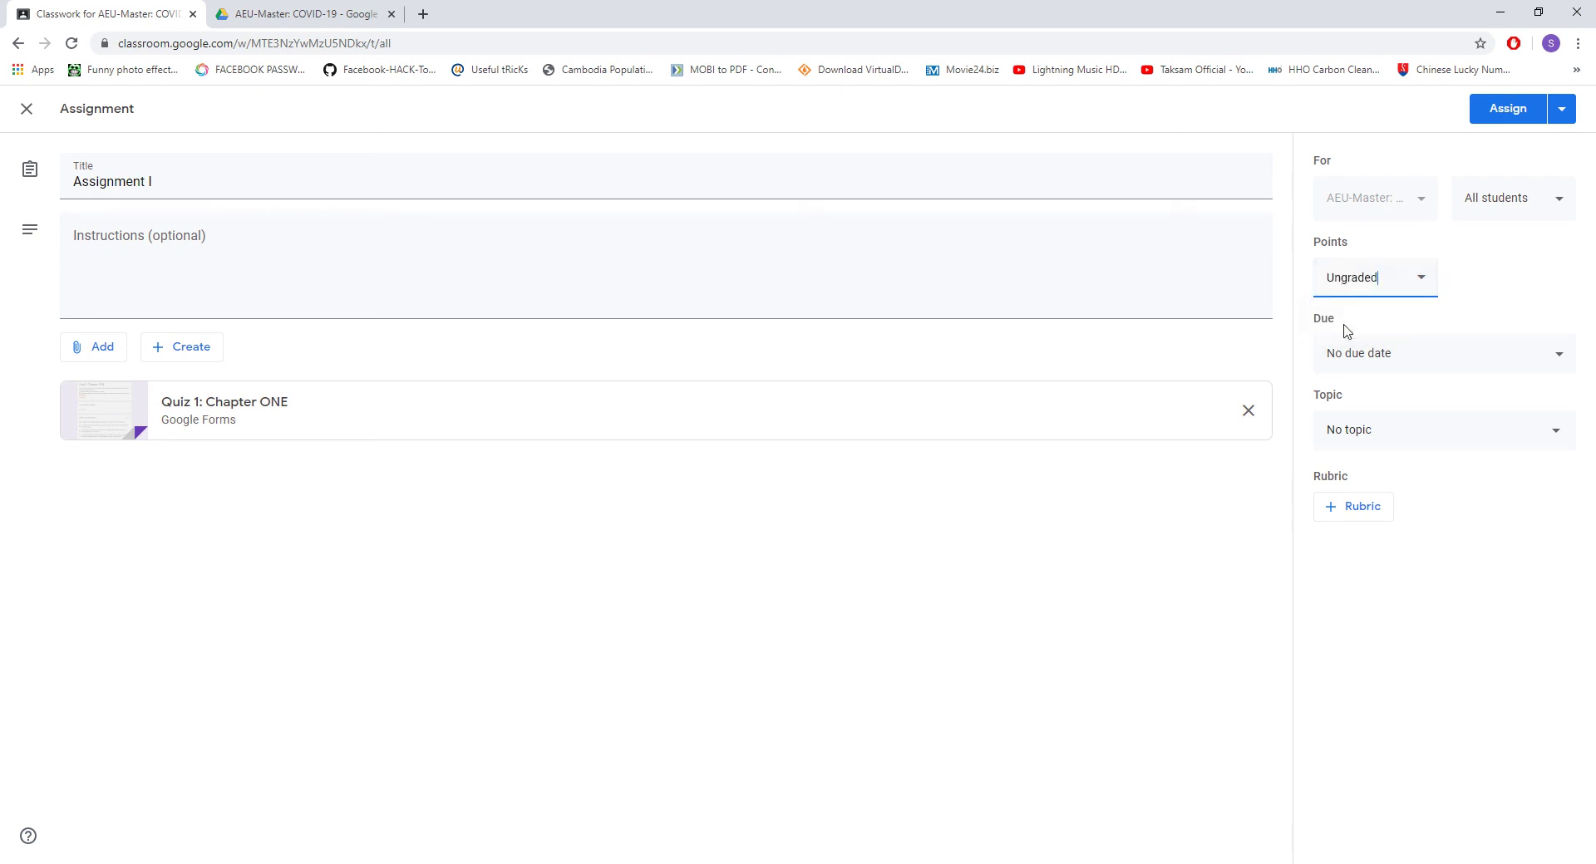
left_click_drag(1393, 278, 1304, 285)
type("8")
key("BackSpace")
key("BackSpace")
key("BackSpace")
key("BackSpace")
key("BackSpace")
key("BackSpace")
key("BackSpace")
key("BackSpace")
key("BackSpace")
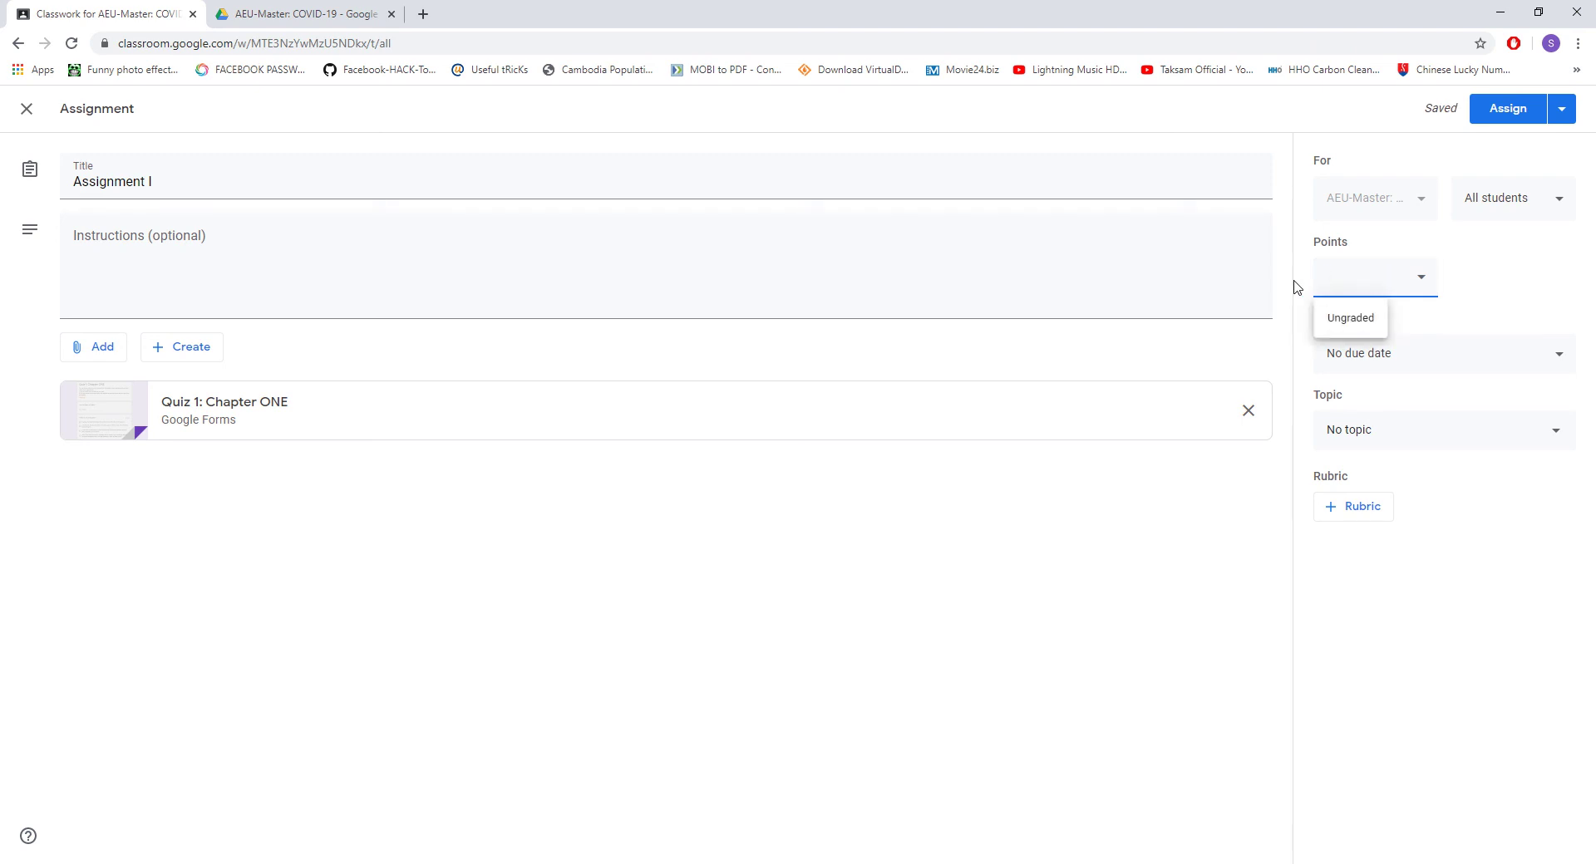
- Set the assignment's due date to Jul 22, 2020 with the time 11:59 PM
left_click(1383, 364)
left_click(1384, 364)
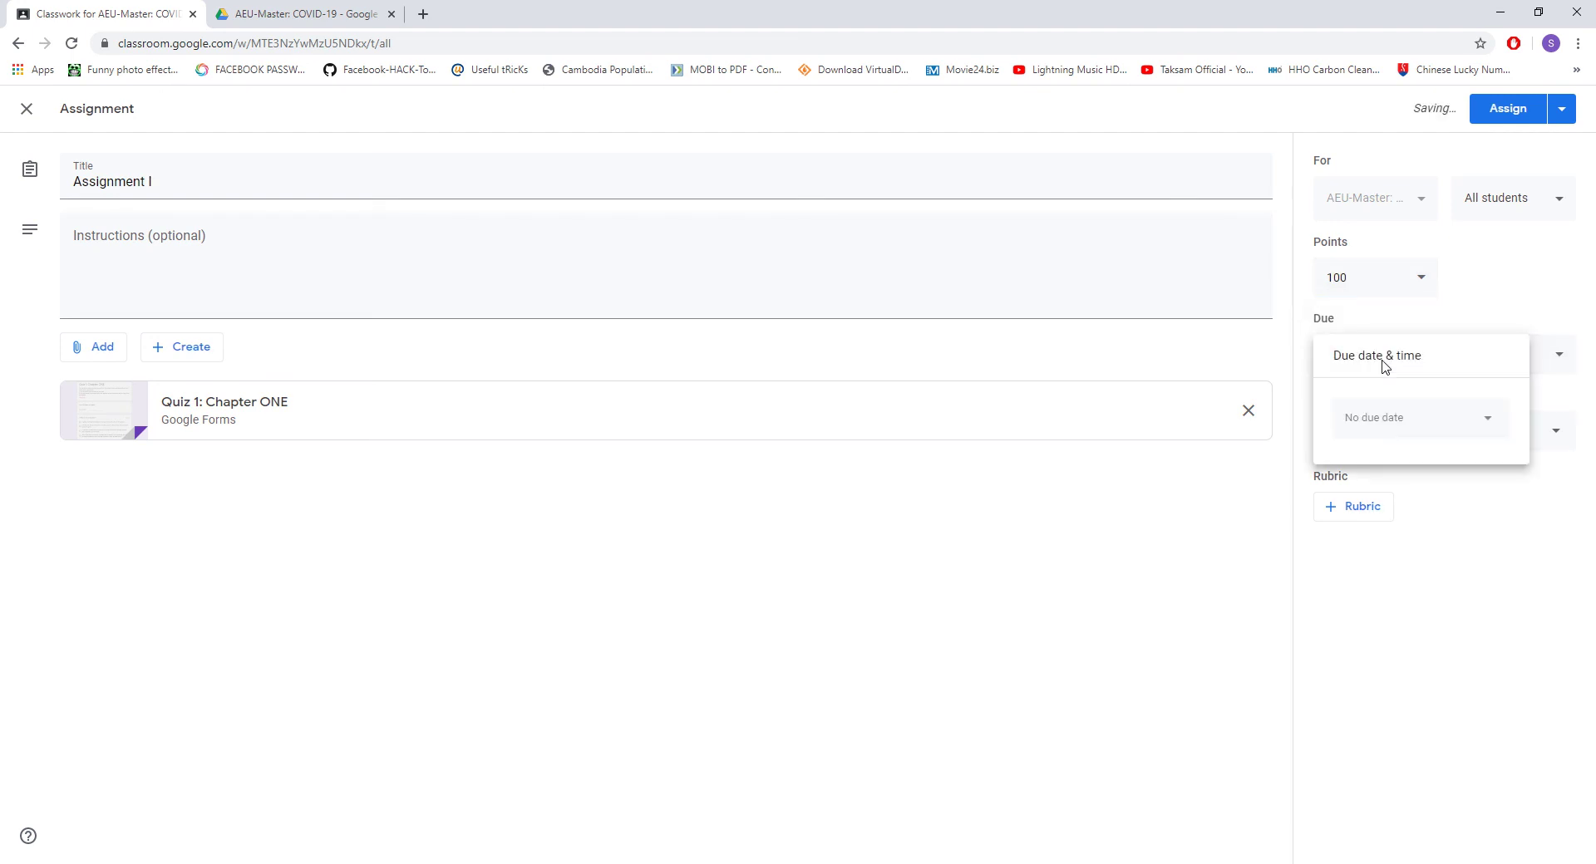
left_click(1414, 422)
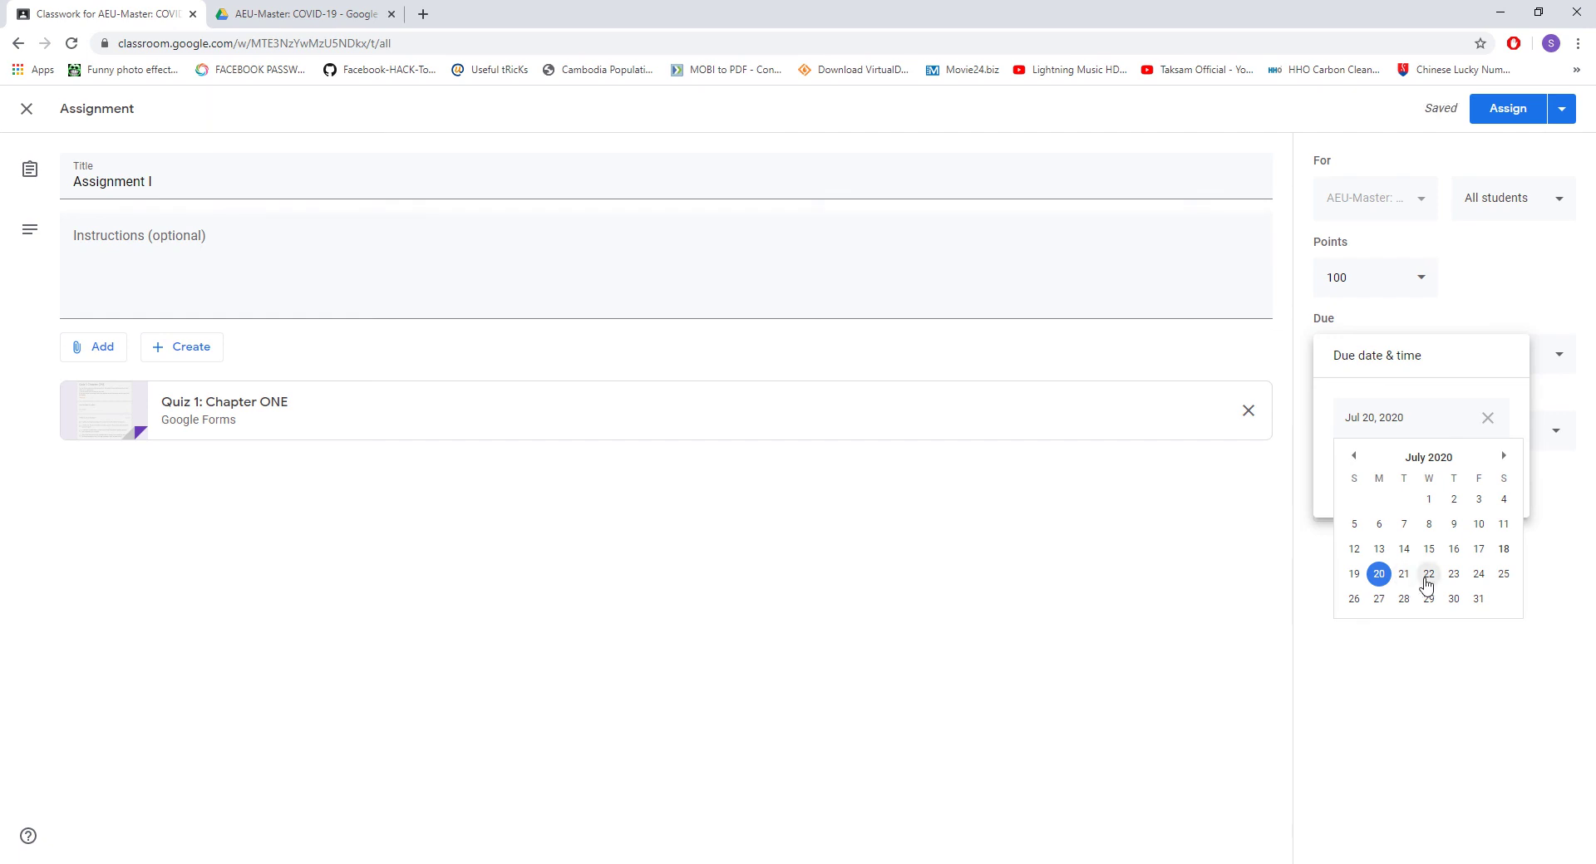
left_click(1426, 581)
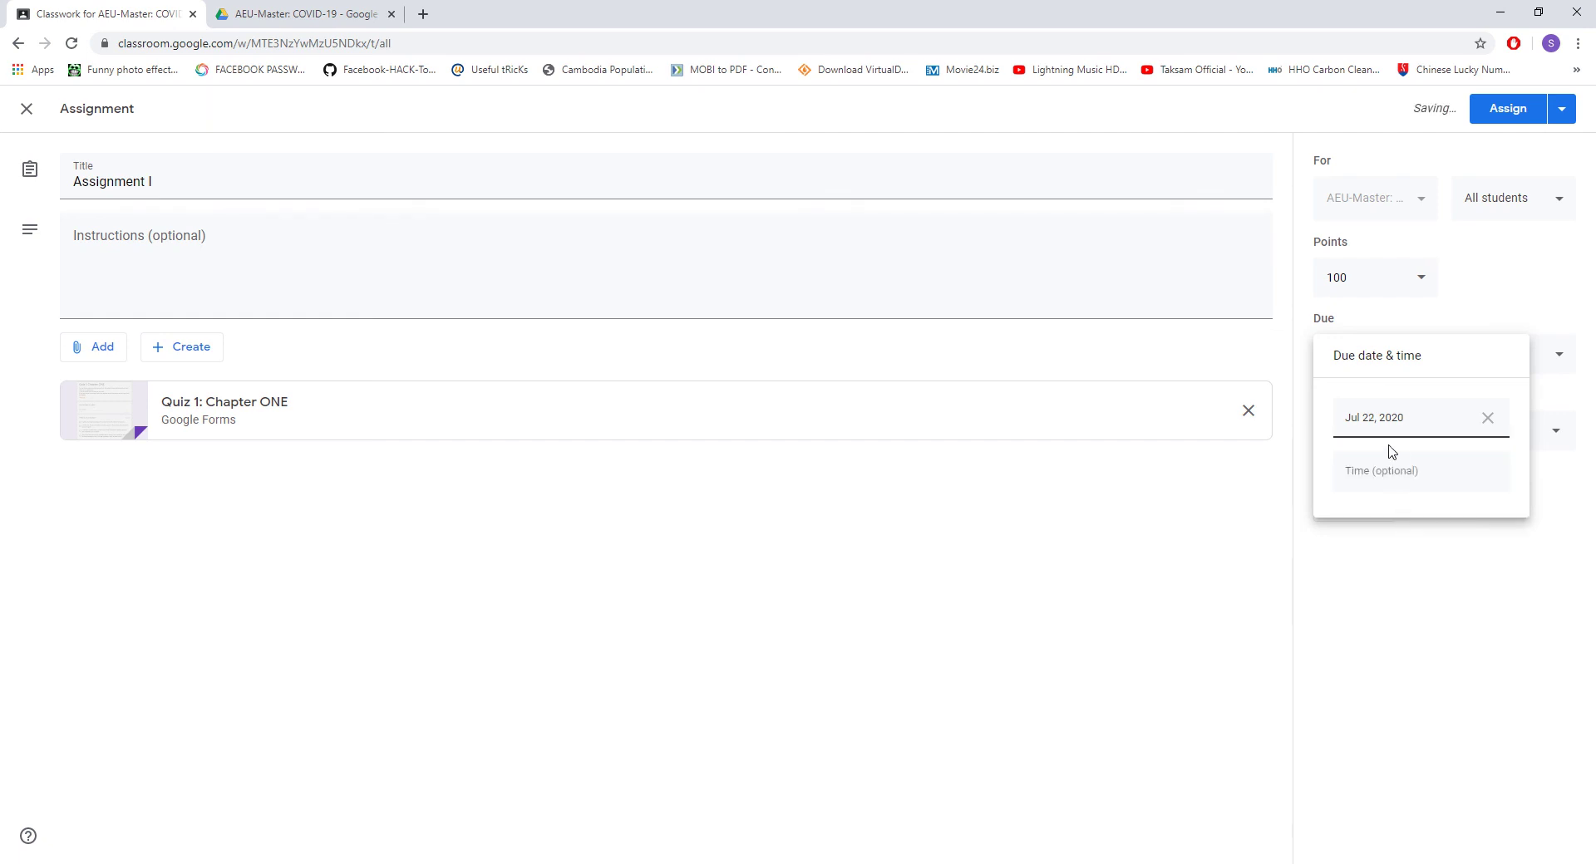
left_click(1386, 474)
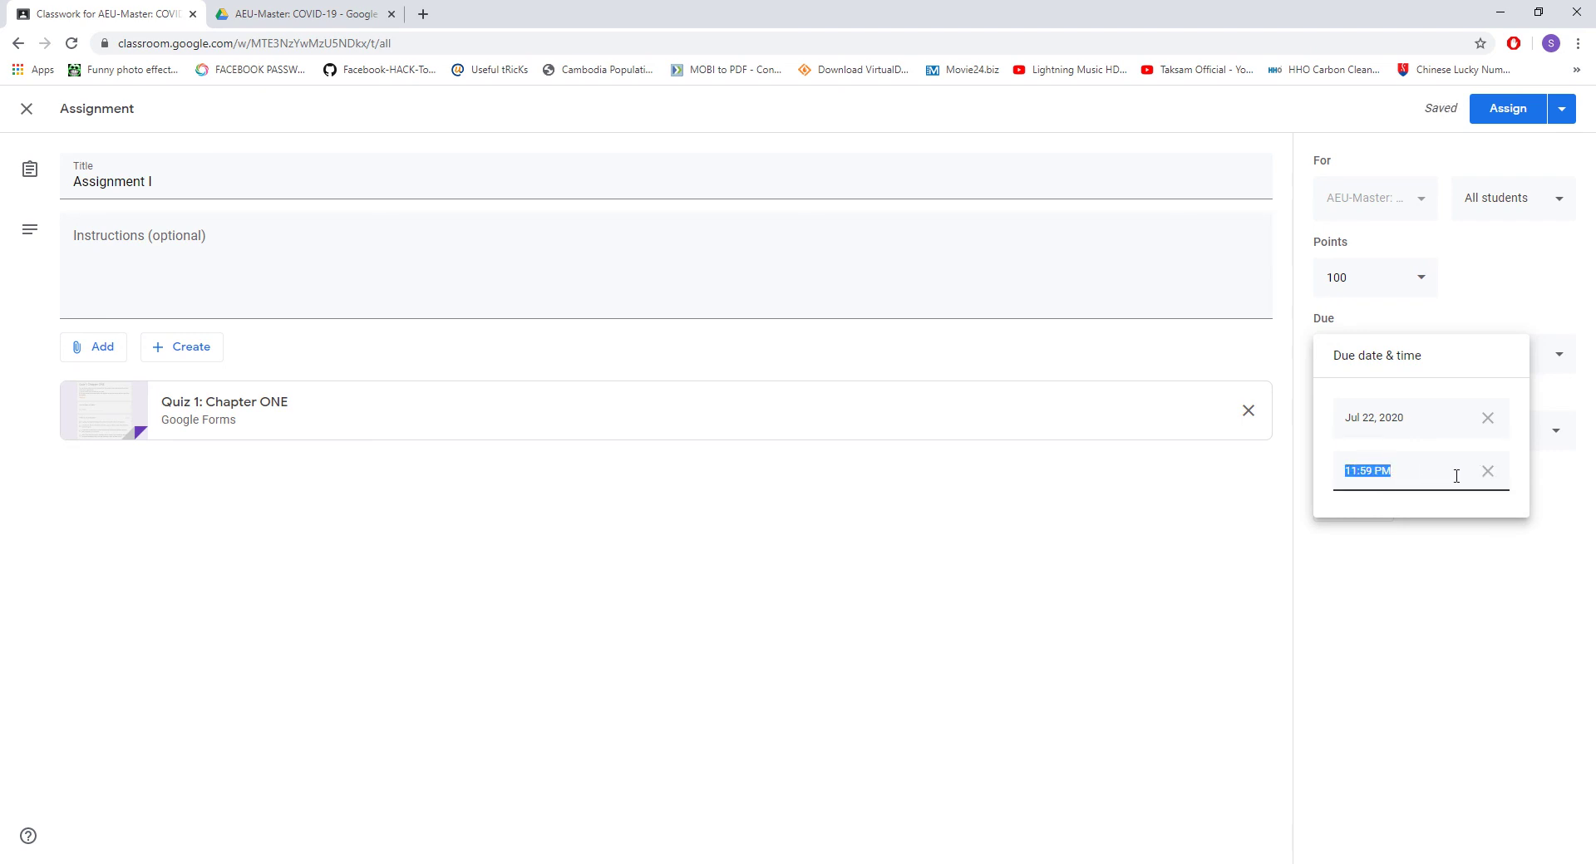
left_click(1511, 582)
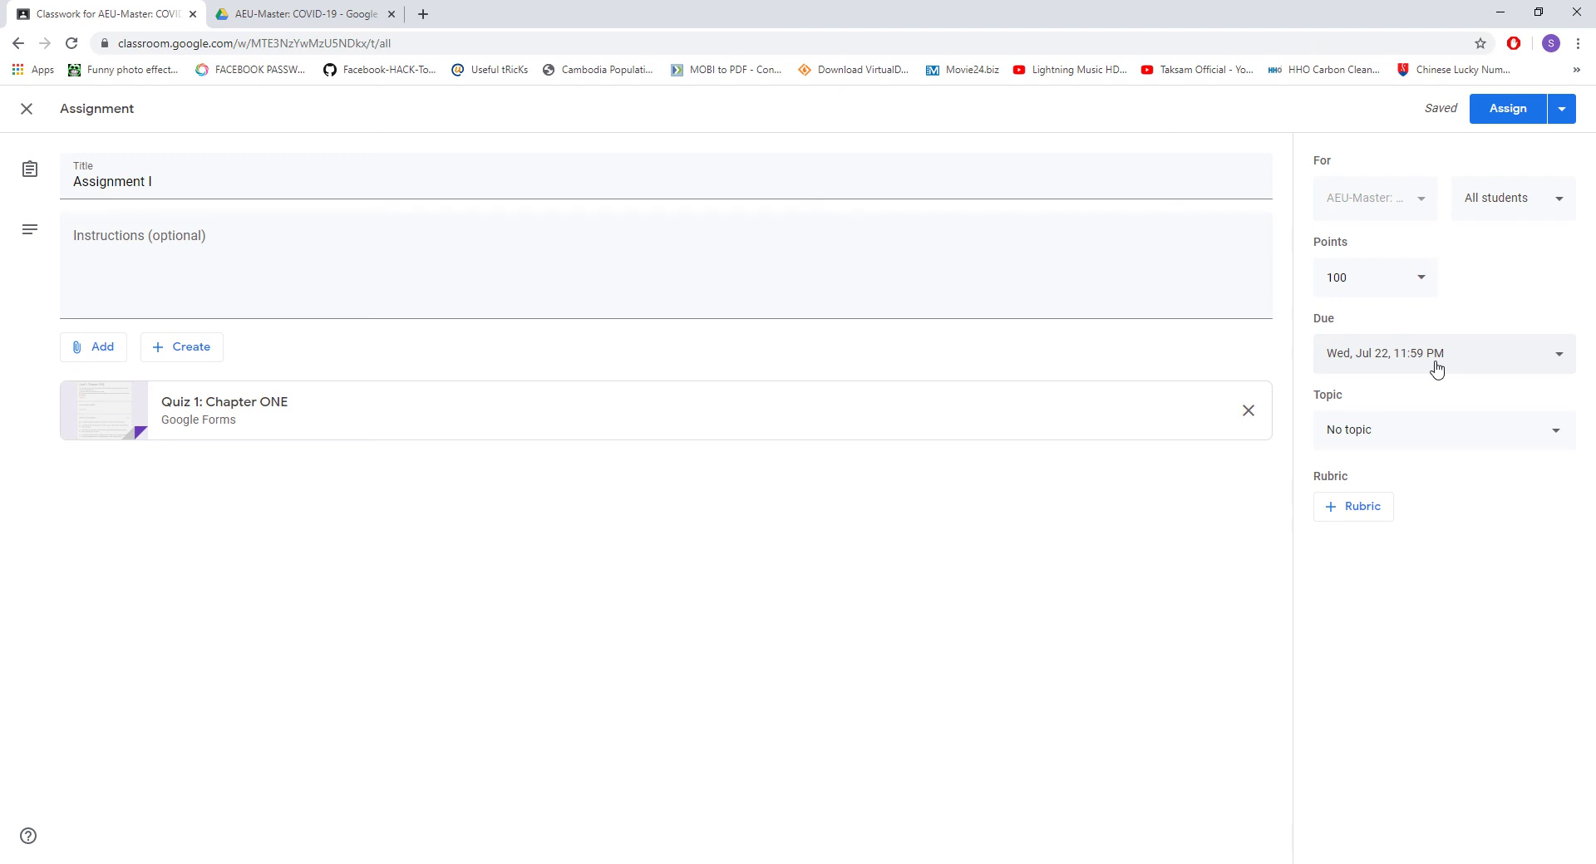
- Place Assignment I under the Individual Assignment topic and assign it to all students
left_click(1407, 443)
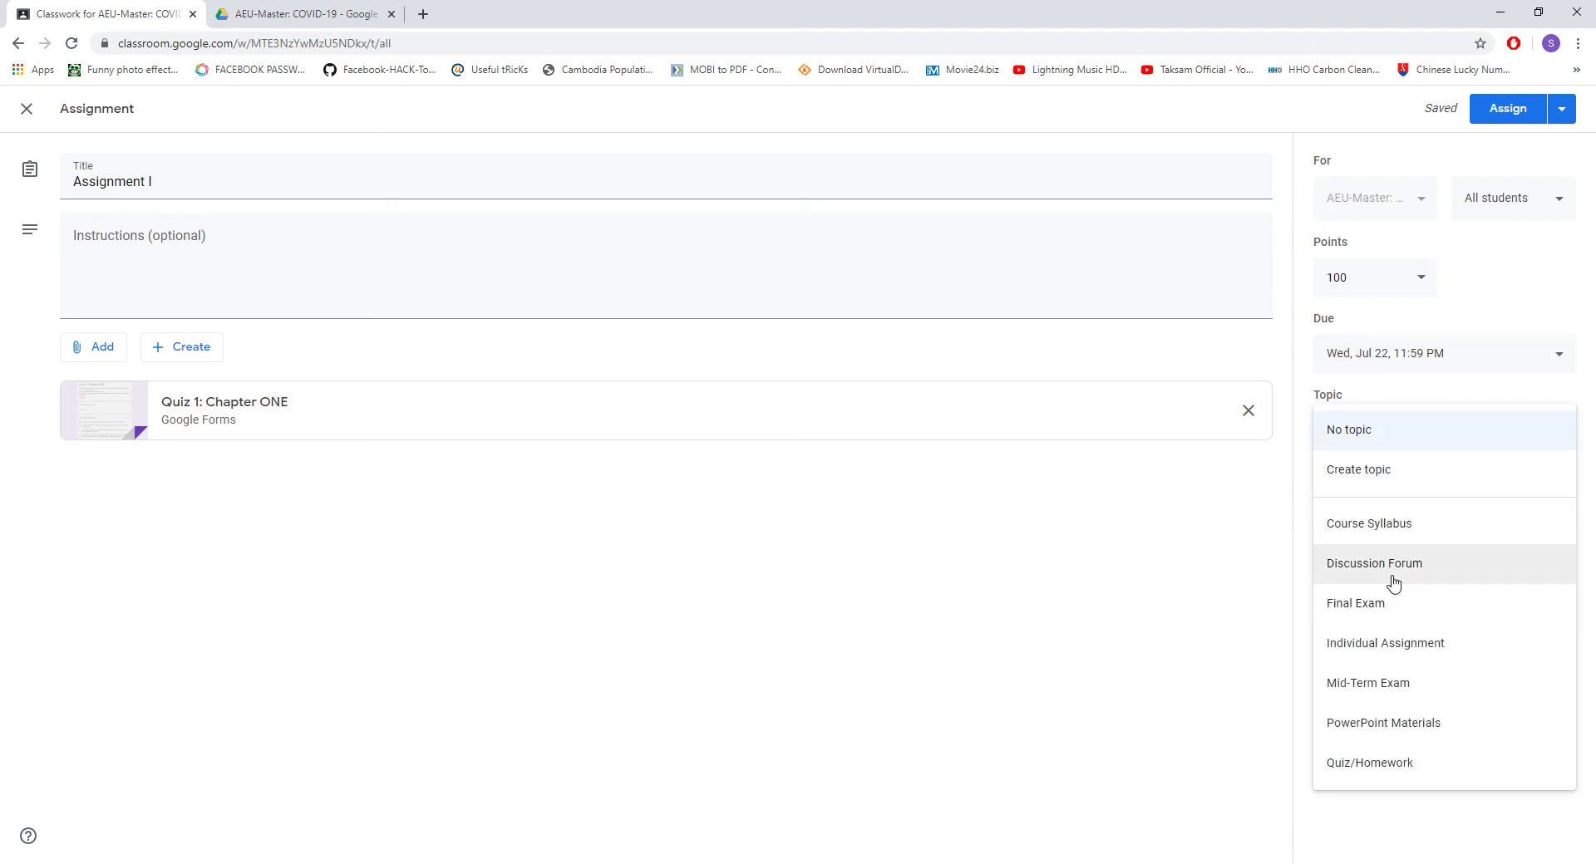
left_click(1431, 657)
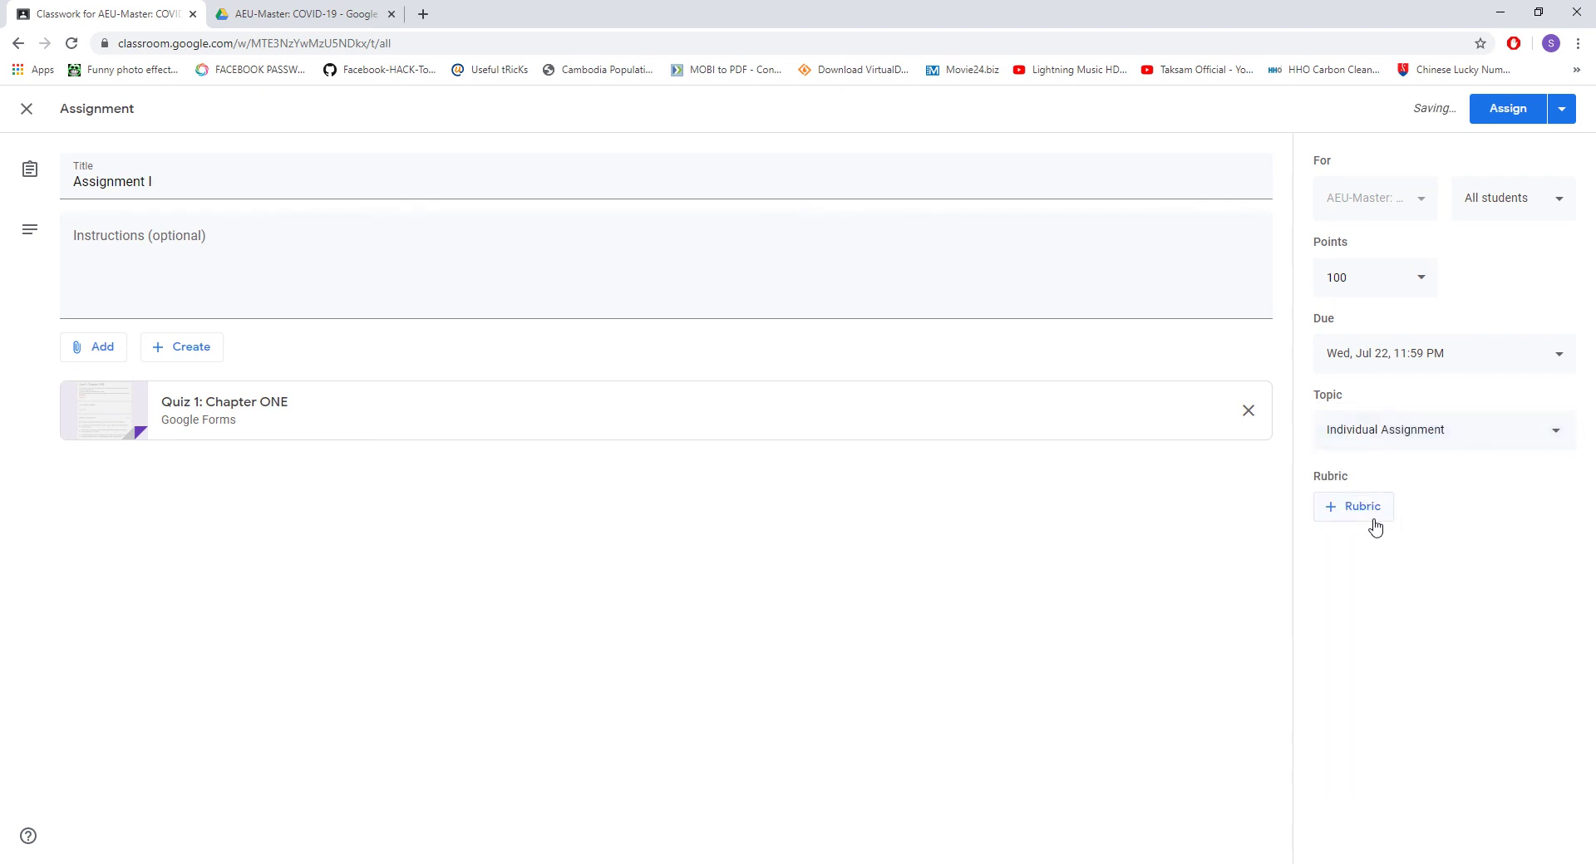
left_click(1508, 109)
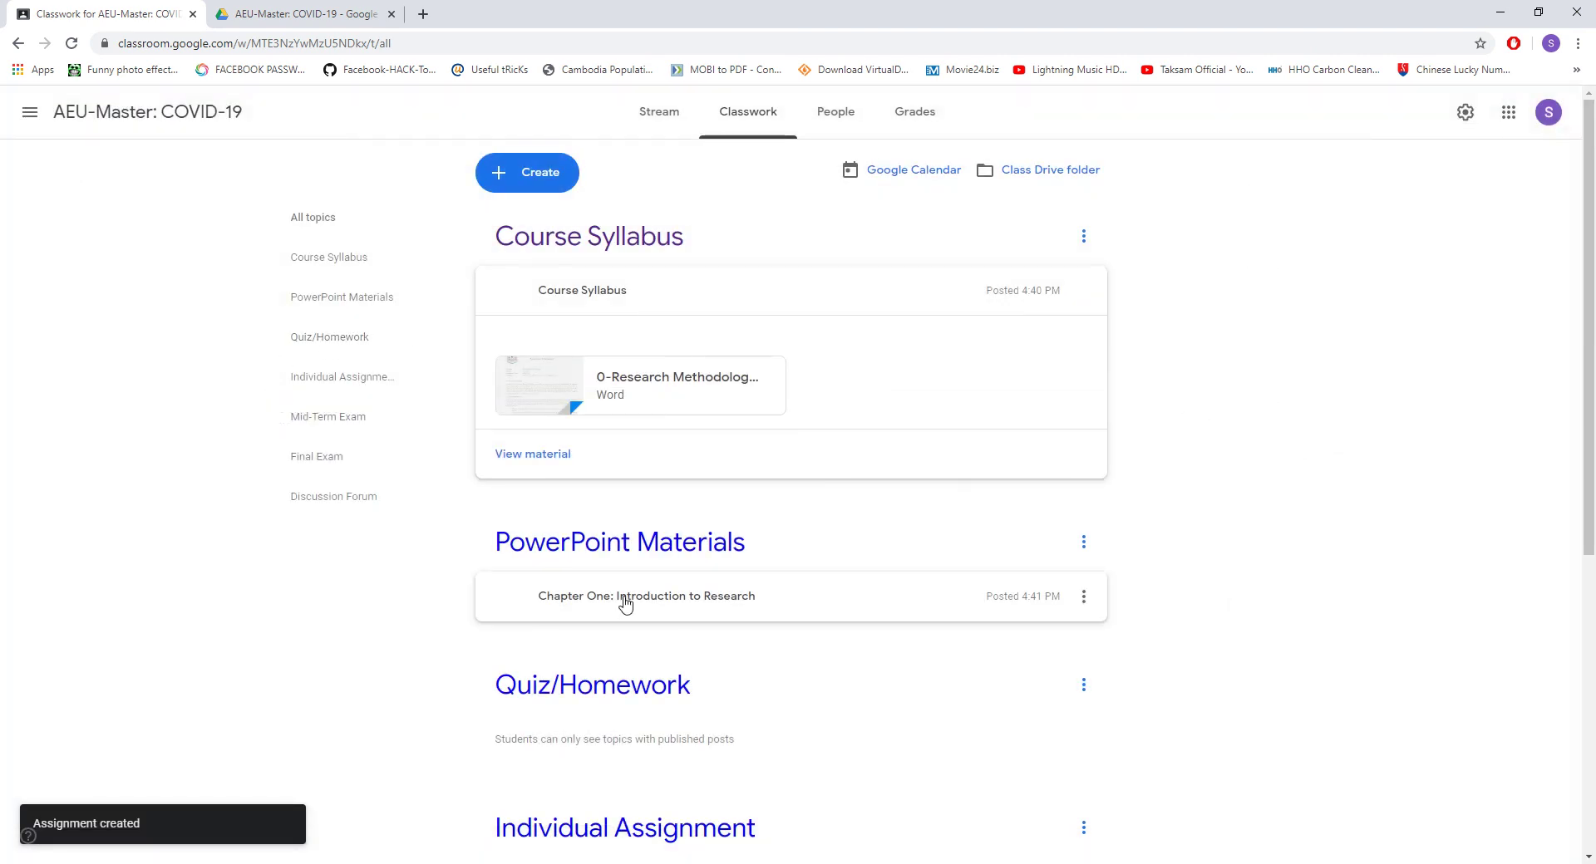
- Check Assignment I in the classwork list, look over the class's Grades and People pages, and return to the classwork
scroll(625, 605, "down", 4)
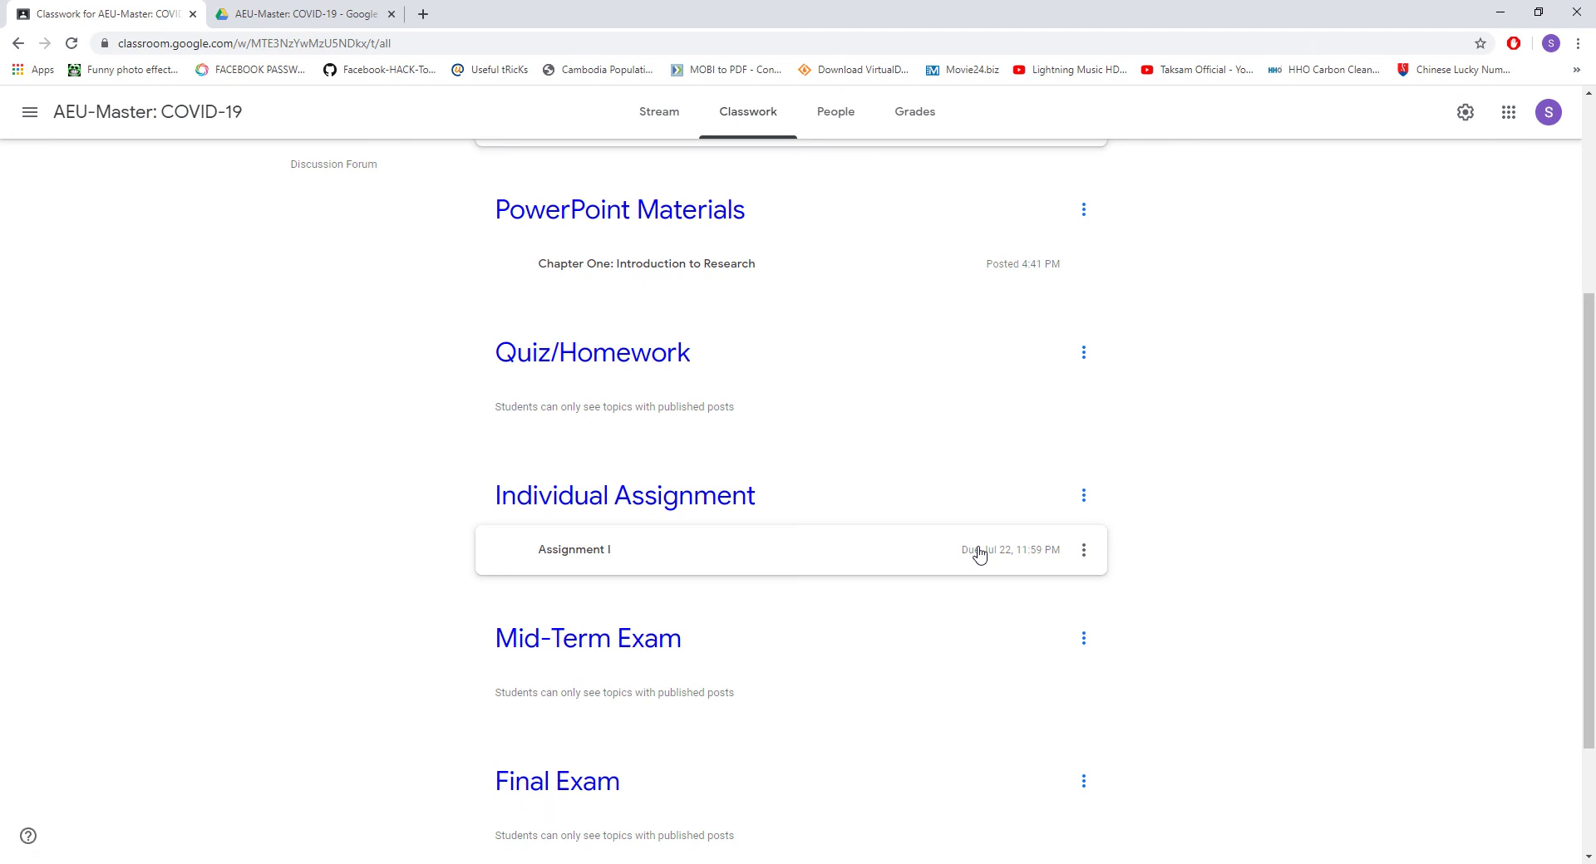
scroll(980, 556, "up", 4)
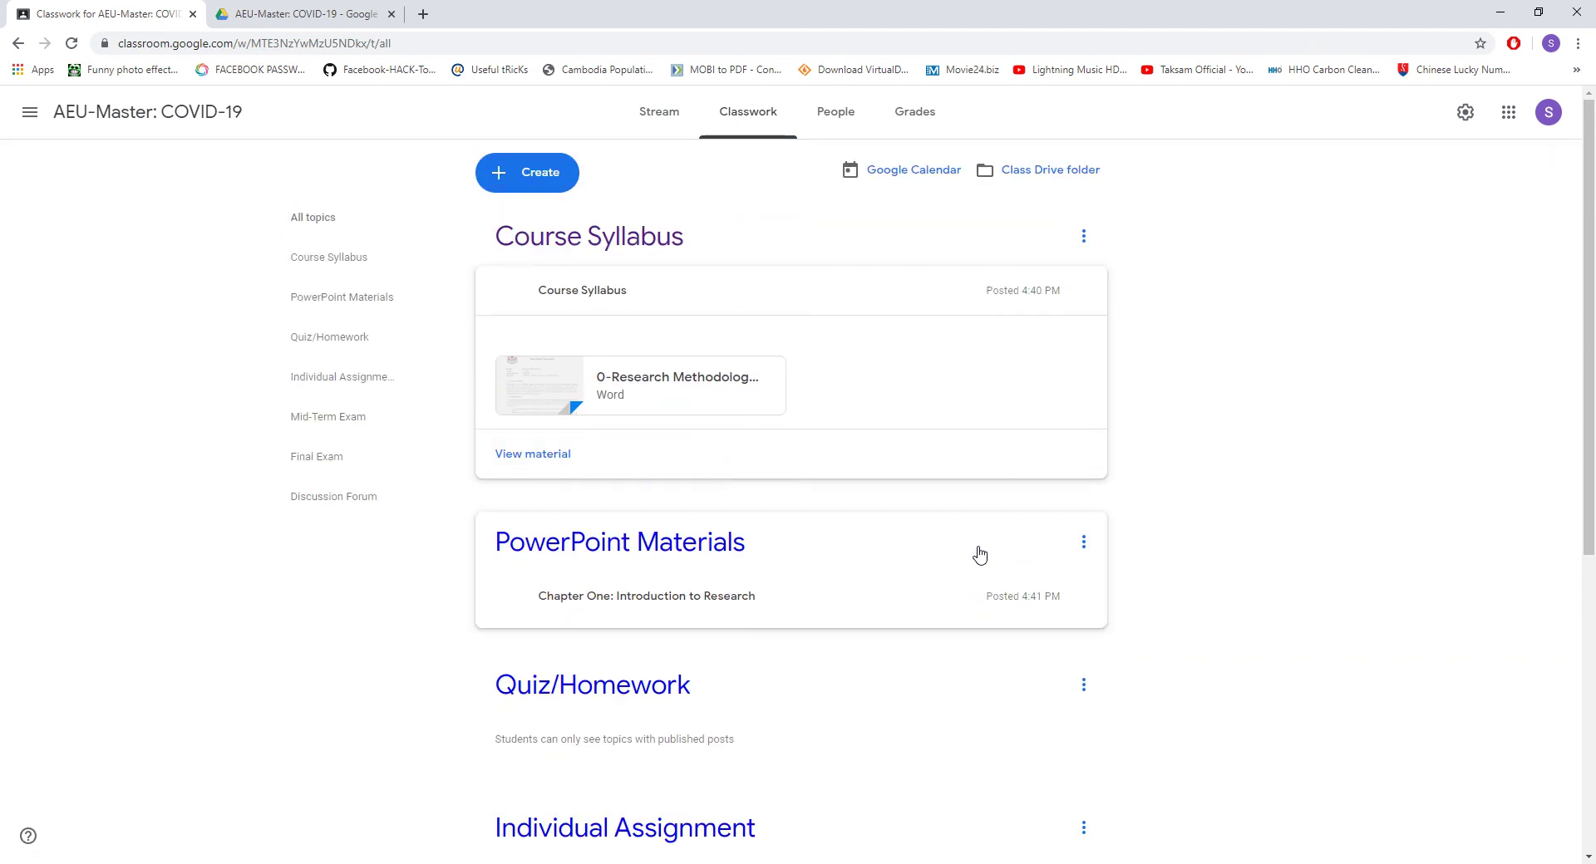
left_click(915, 113)
left_click(1397, 313)
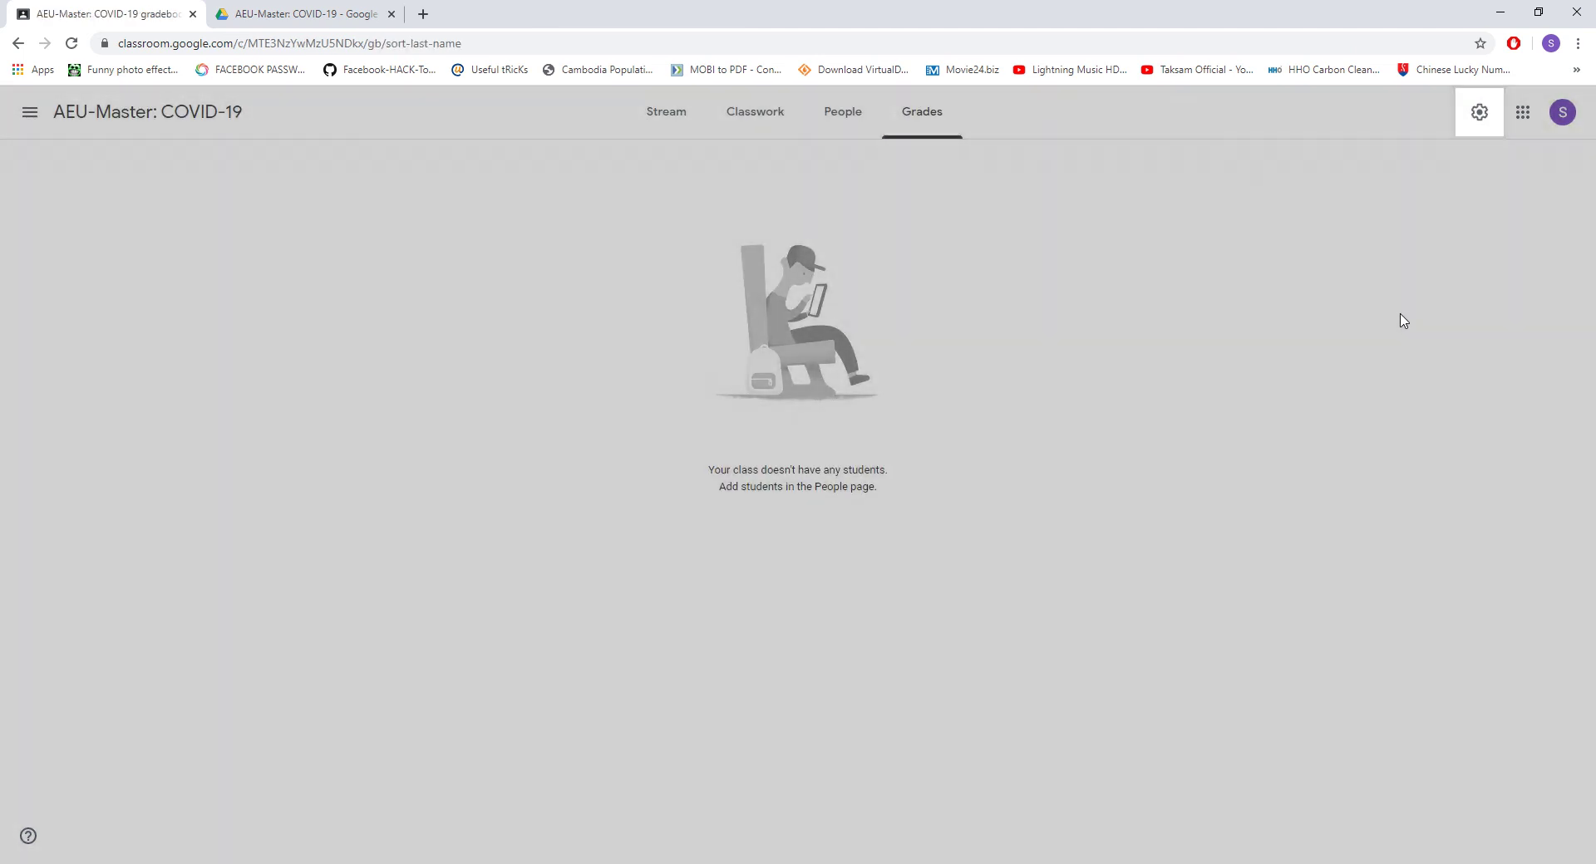
left_click(828, 133)
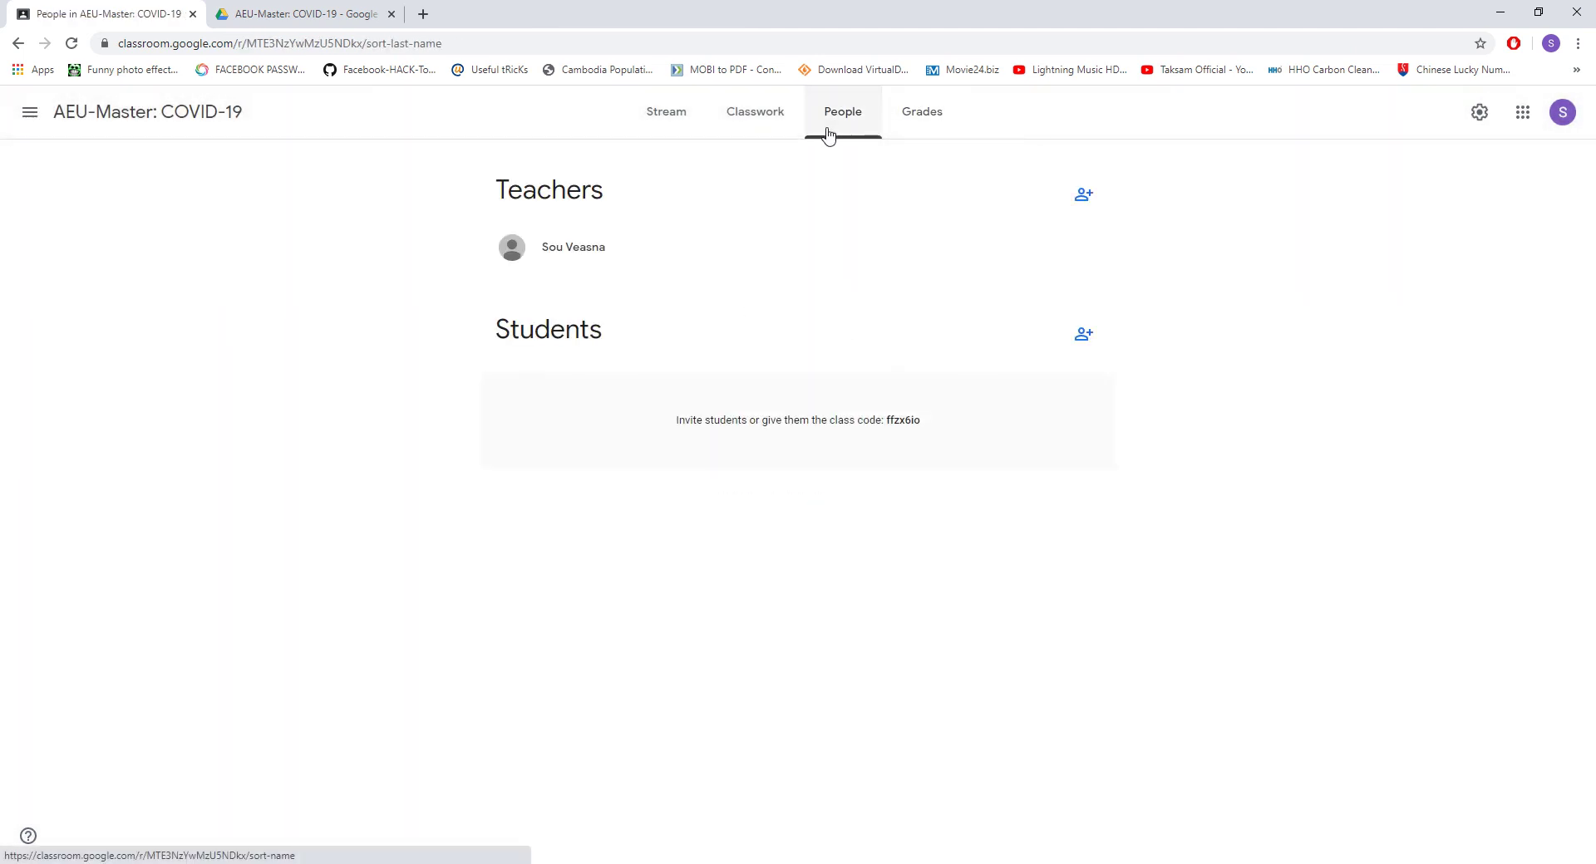
left_click(926, 114)
left_click(852, 119)
left_click(765, 122)
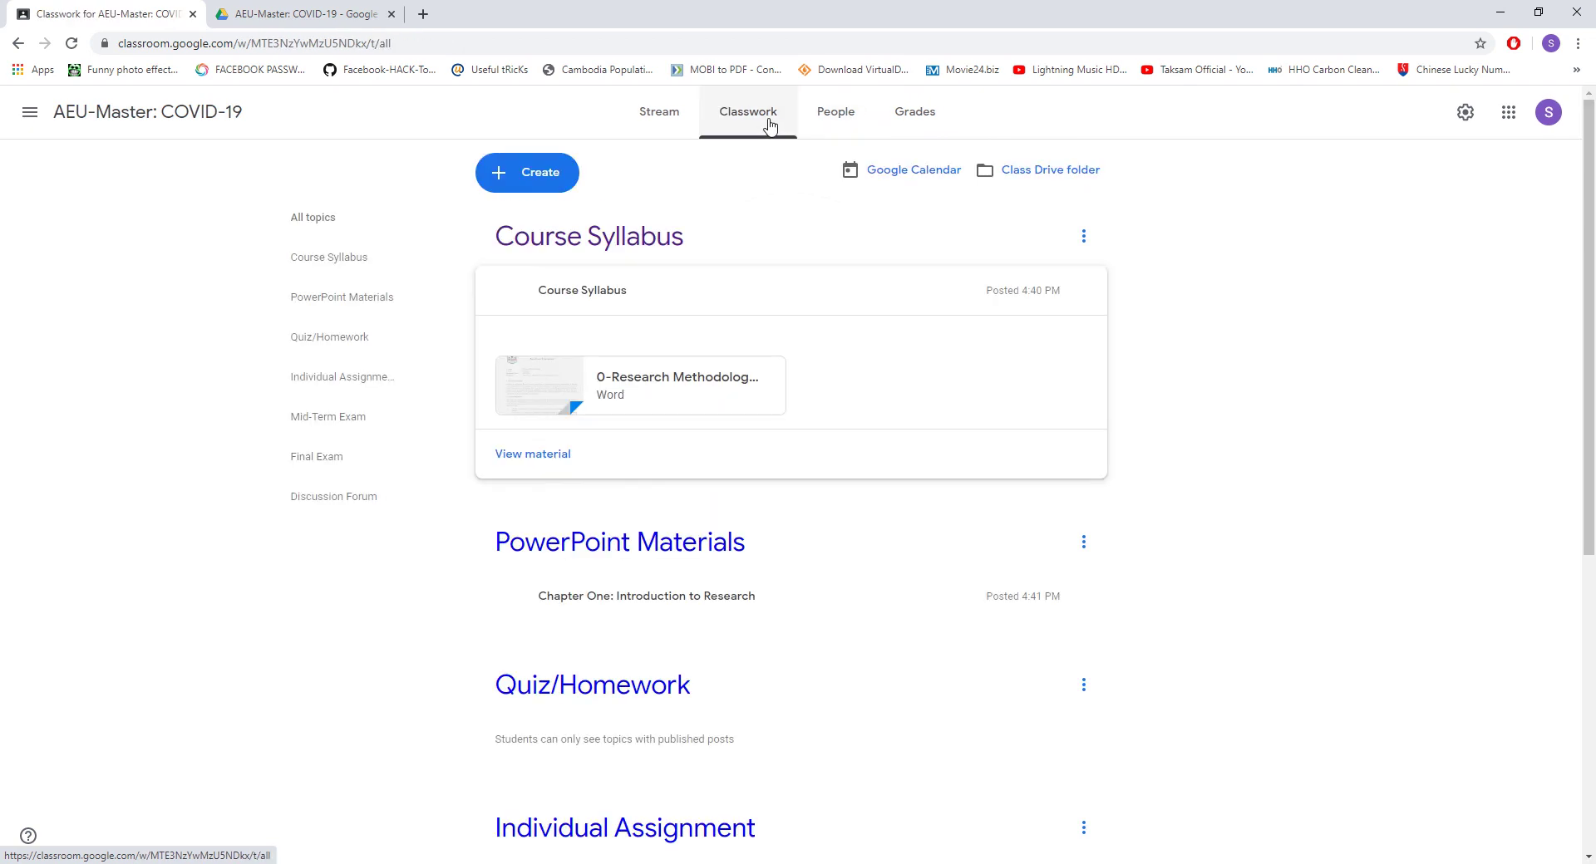
left_click(855, 118)
left_click(746, 123)
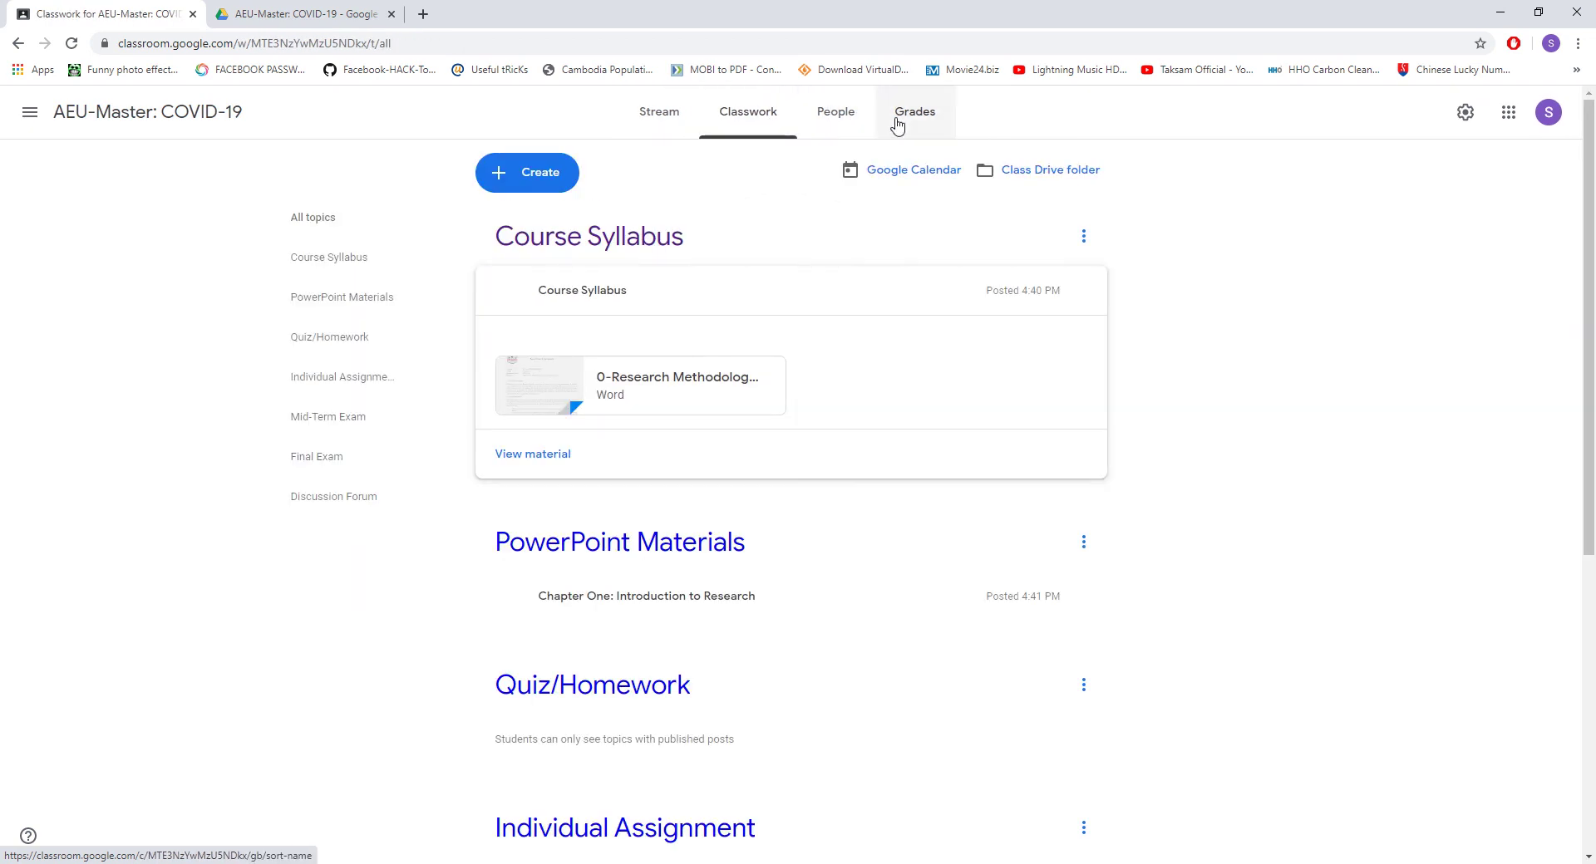
- Review all classwork topics and their posts from Course Syllabus down to Discussion Forum
scroll(692, 558, "down", 5)
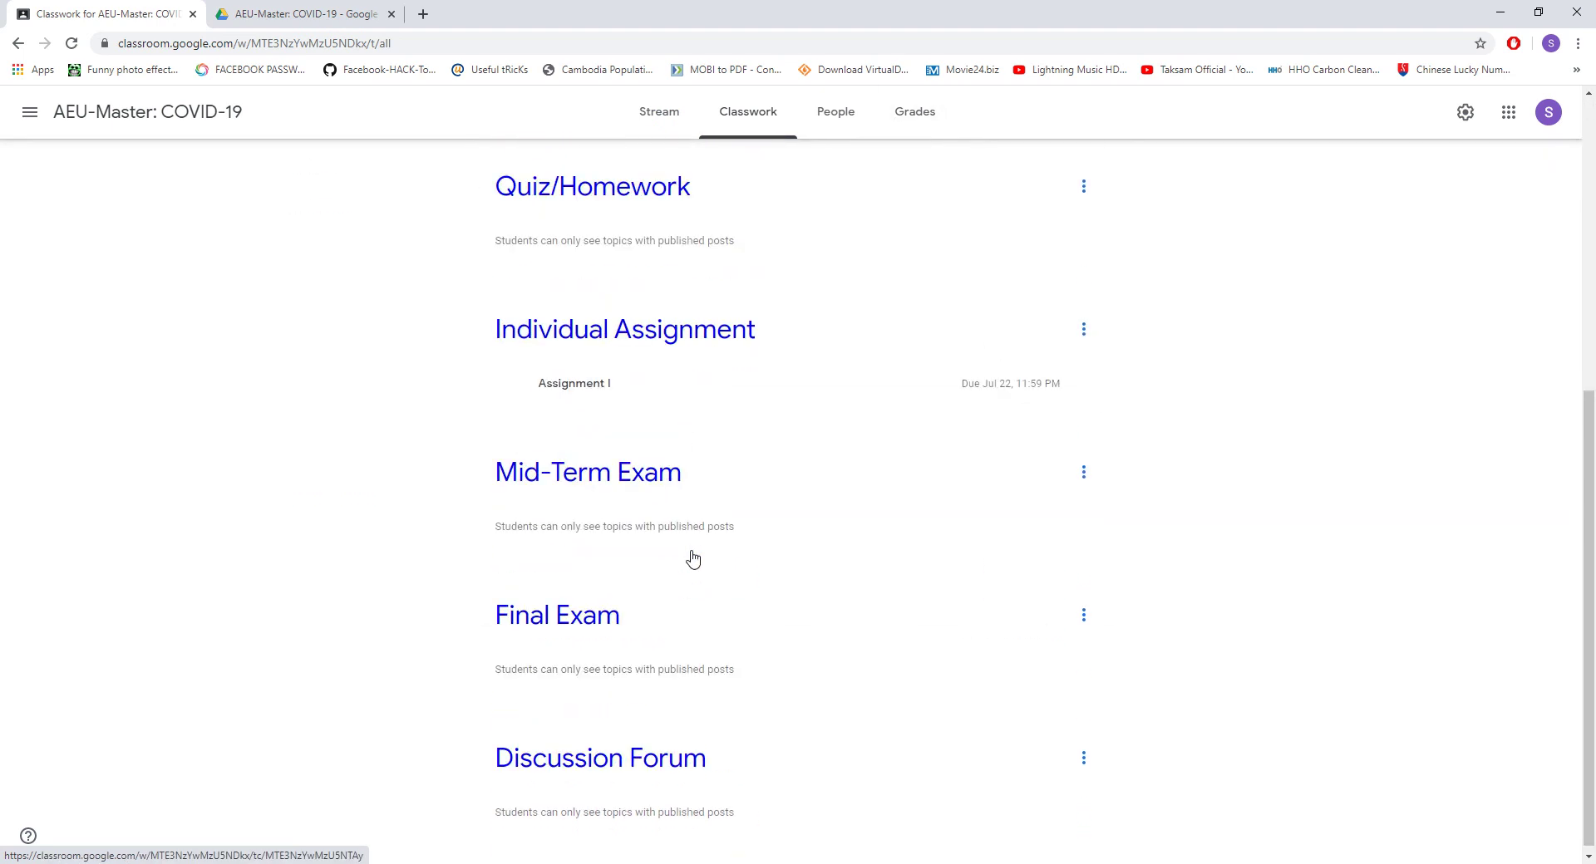
scroll(693, 558, "up", 5)
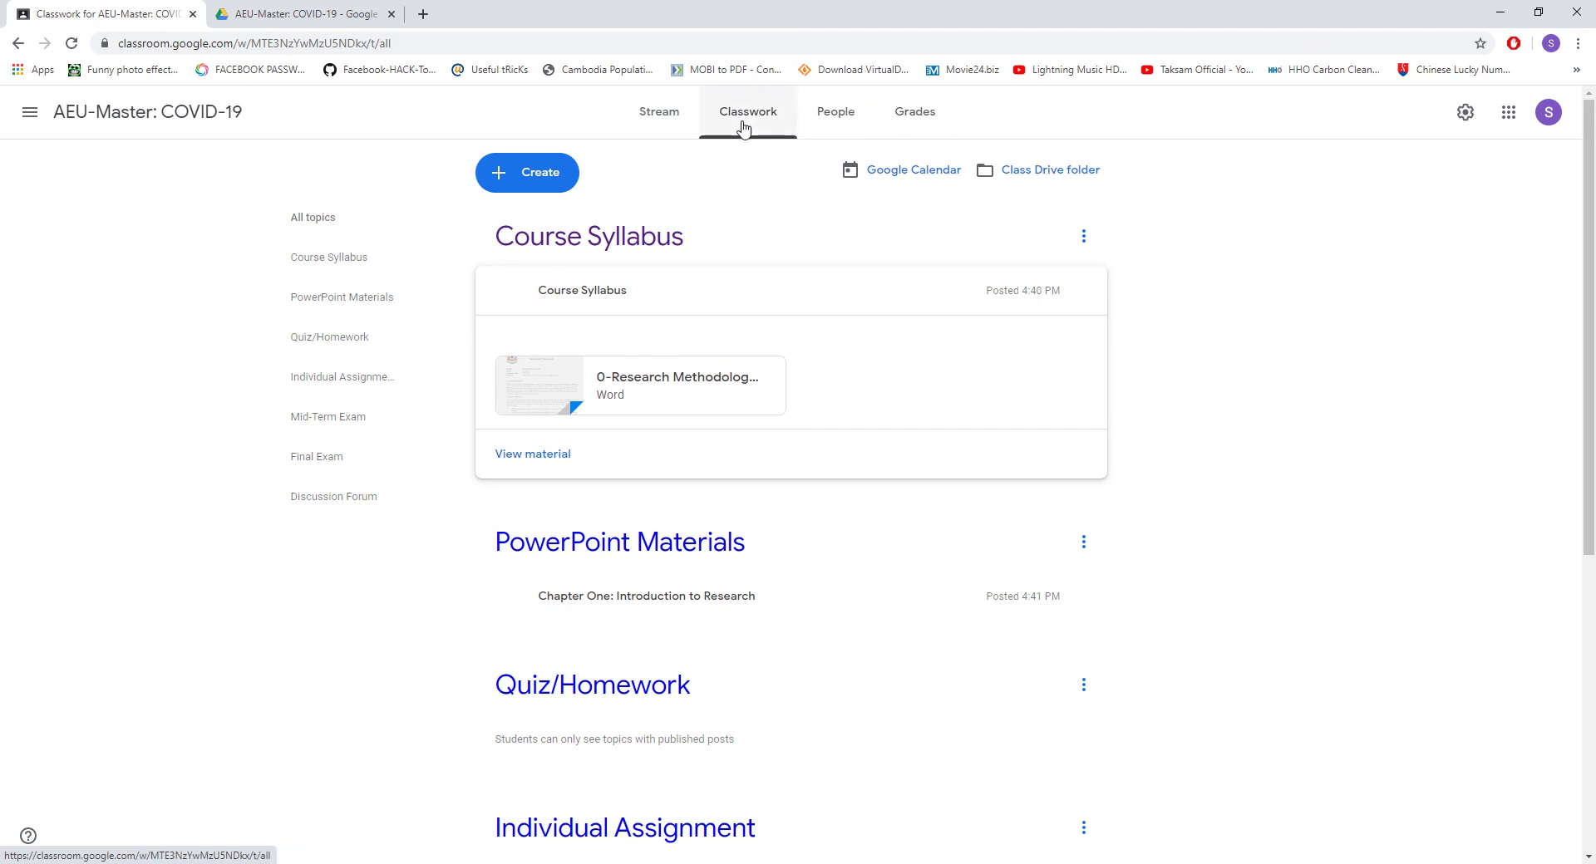
scroll(634, 620, "down", 6)
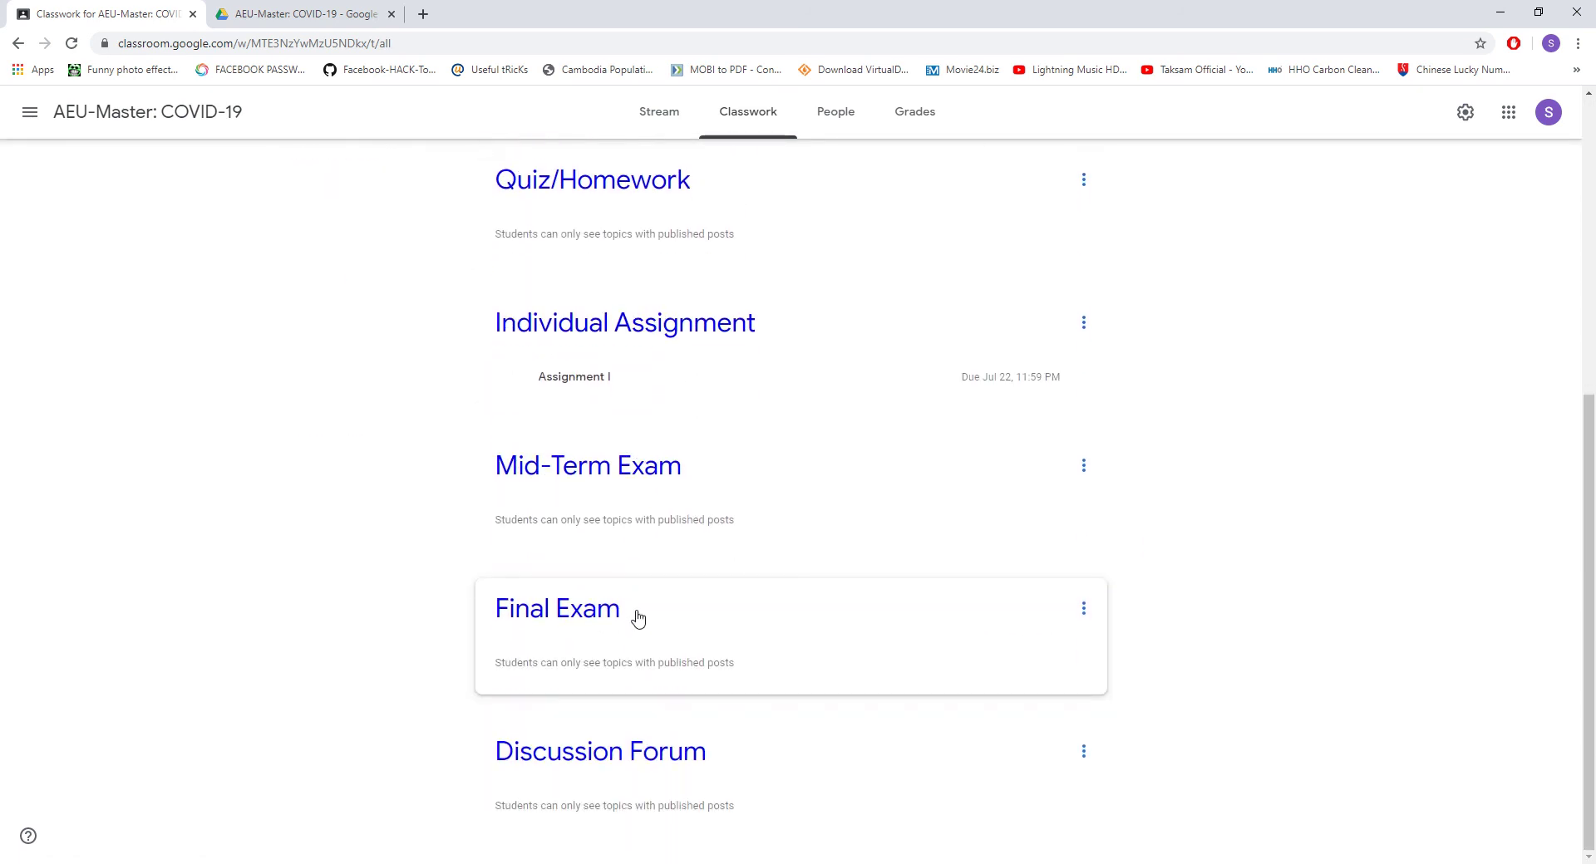
scroll(636, 617, "up", 6)
scroll(636, 622, "down", 6)
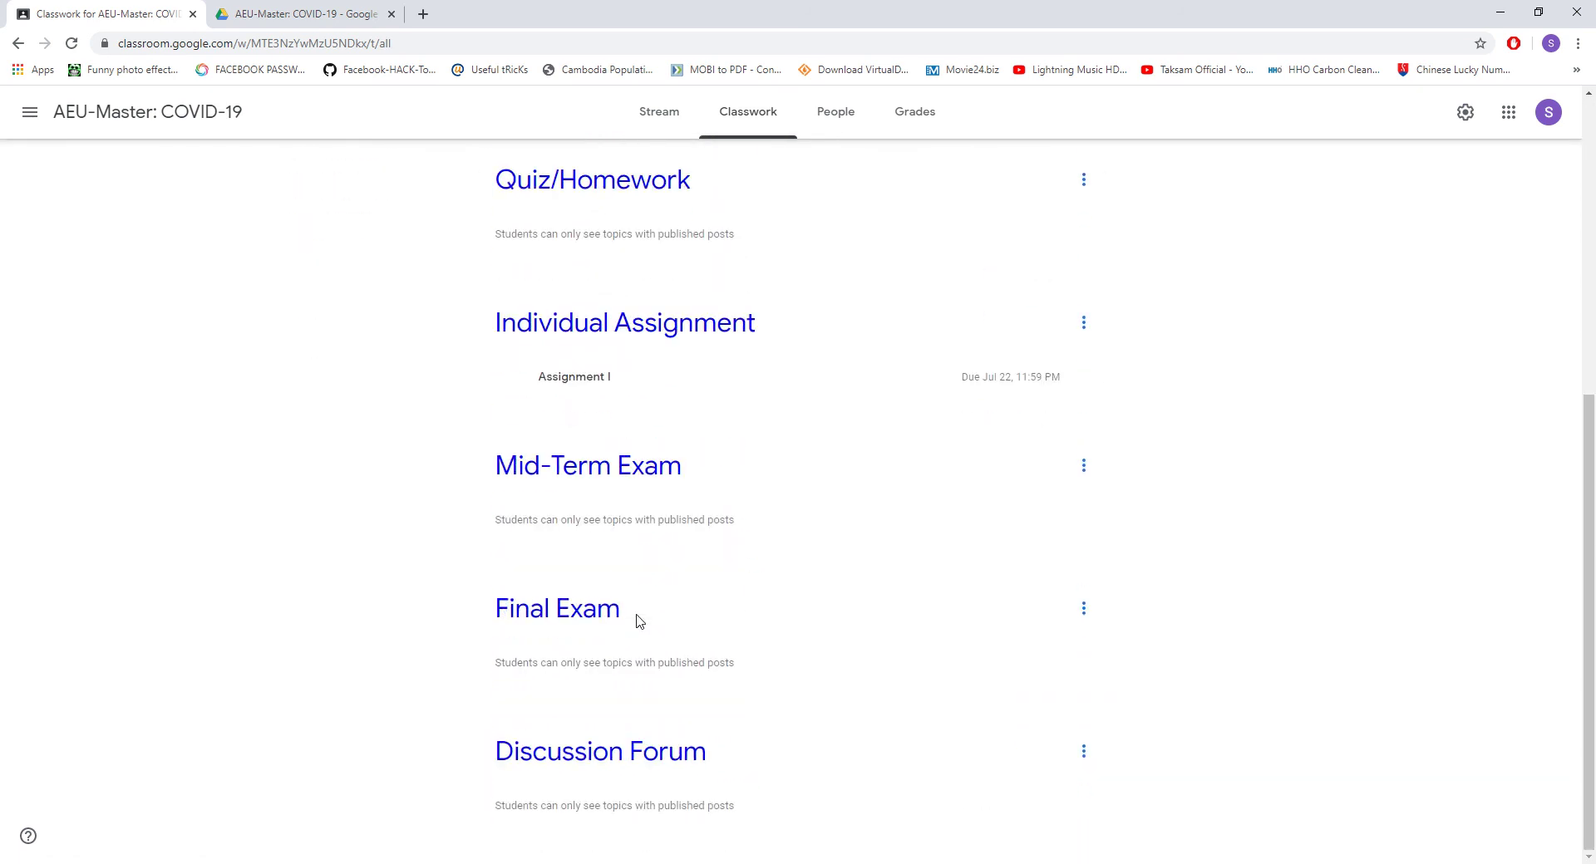
scroll(552, 765, "up", 6)
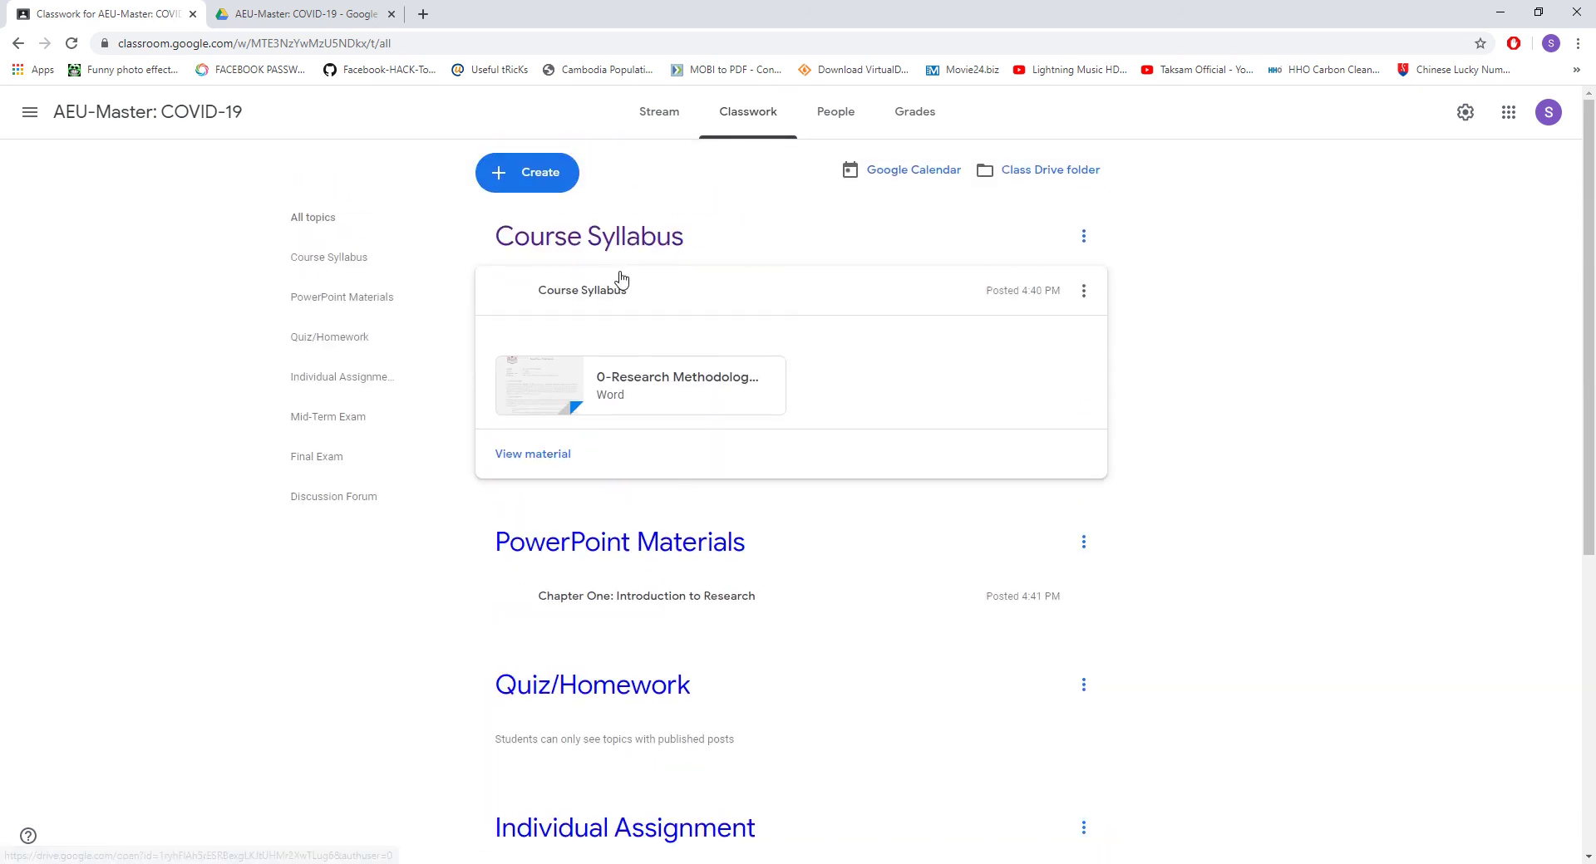
- Create a classwork question titled "What is the research methodology?"
left_click(556, 182)
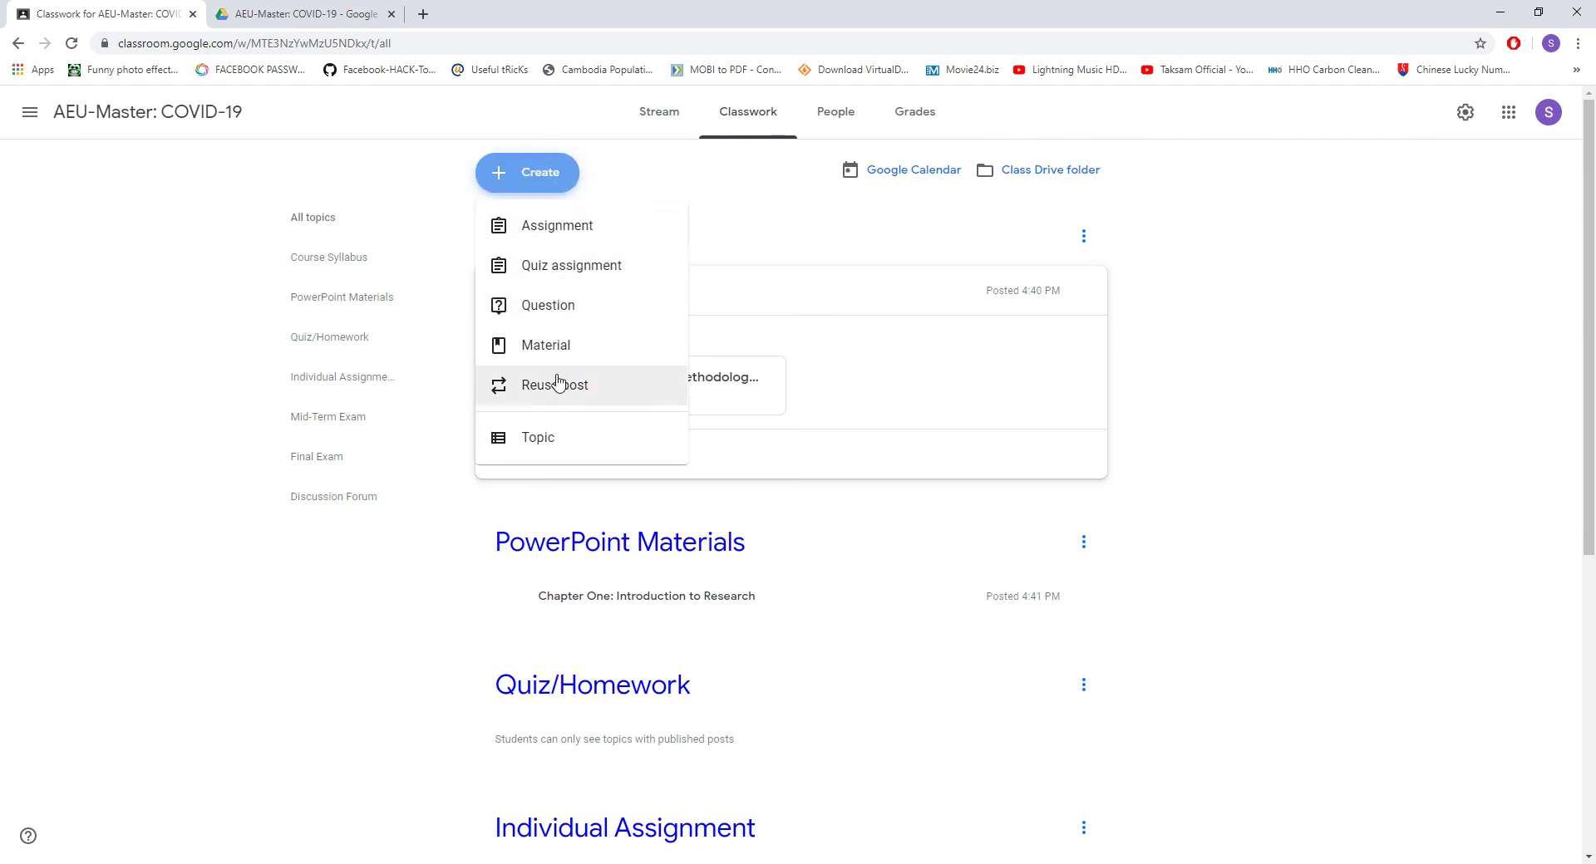
left_click(517, 313)
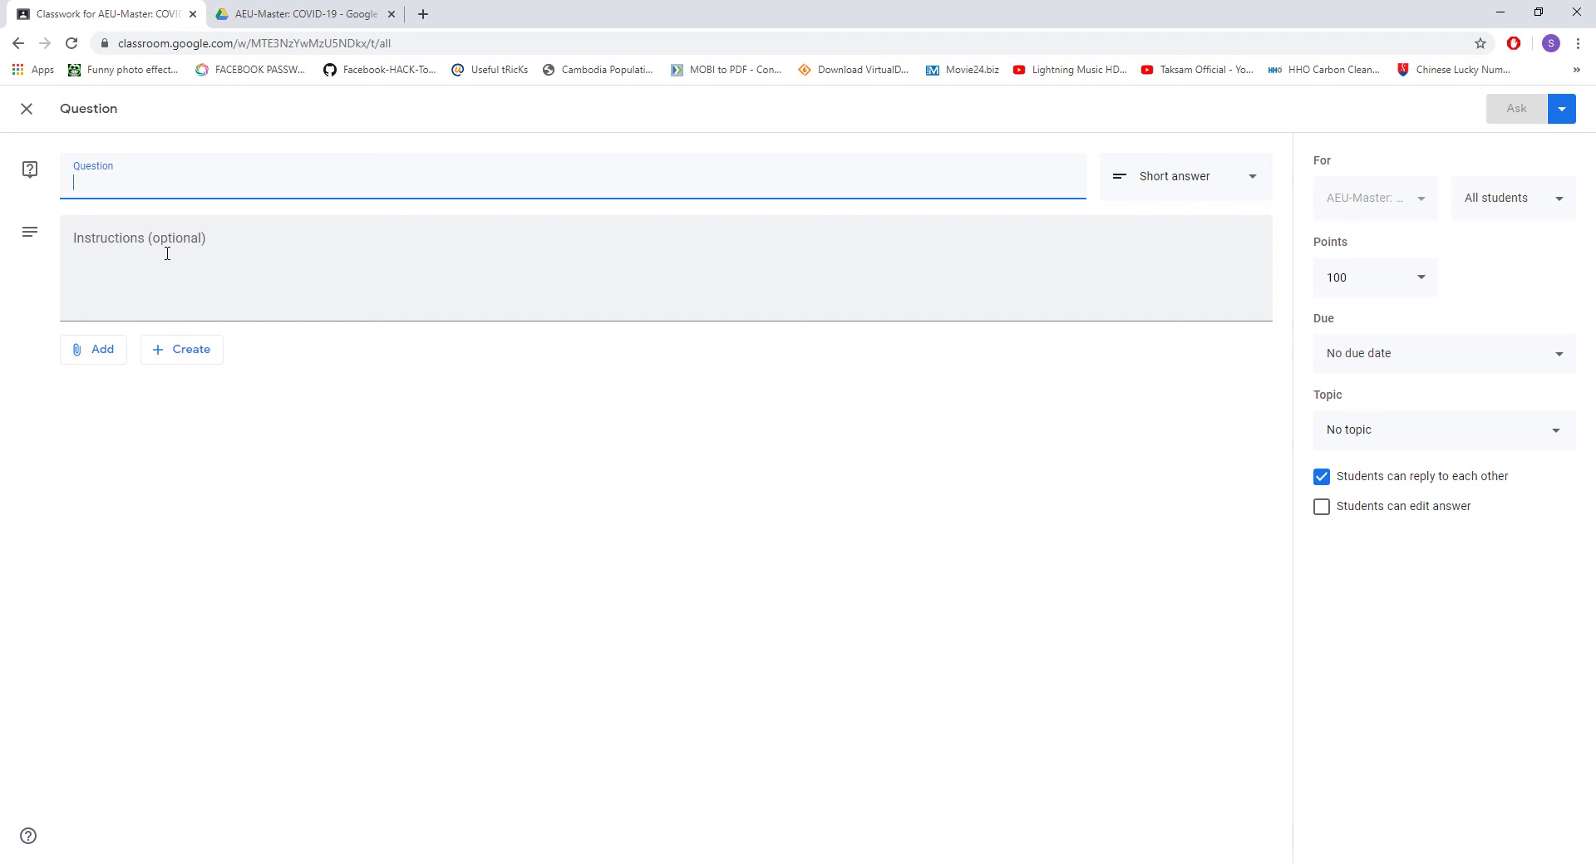
type("What is")
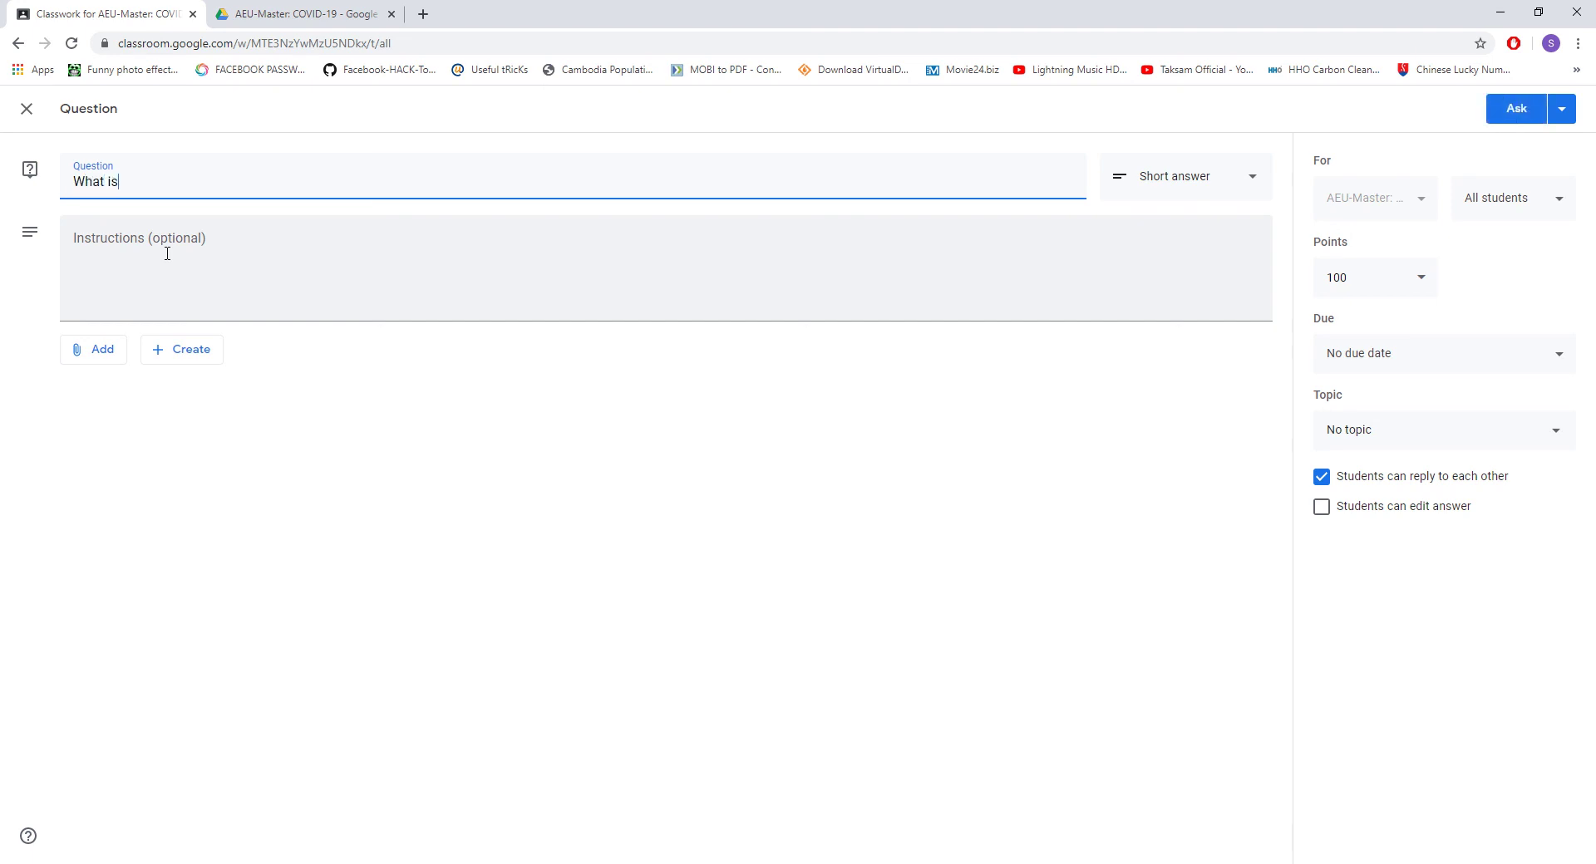
type(" the research methodolo")
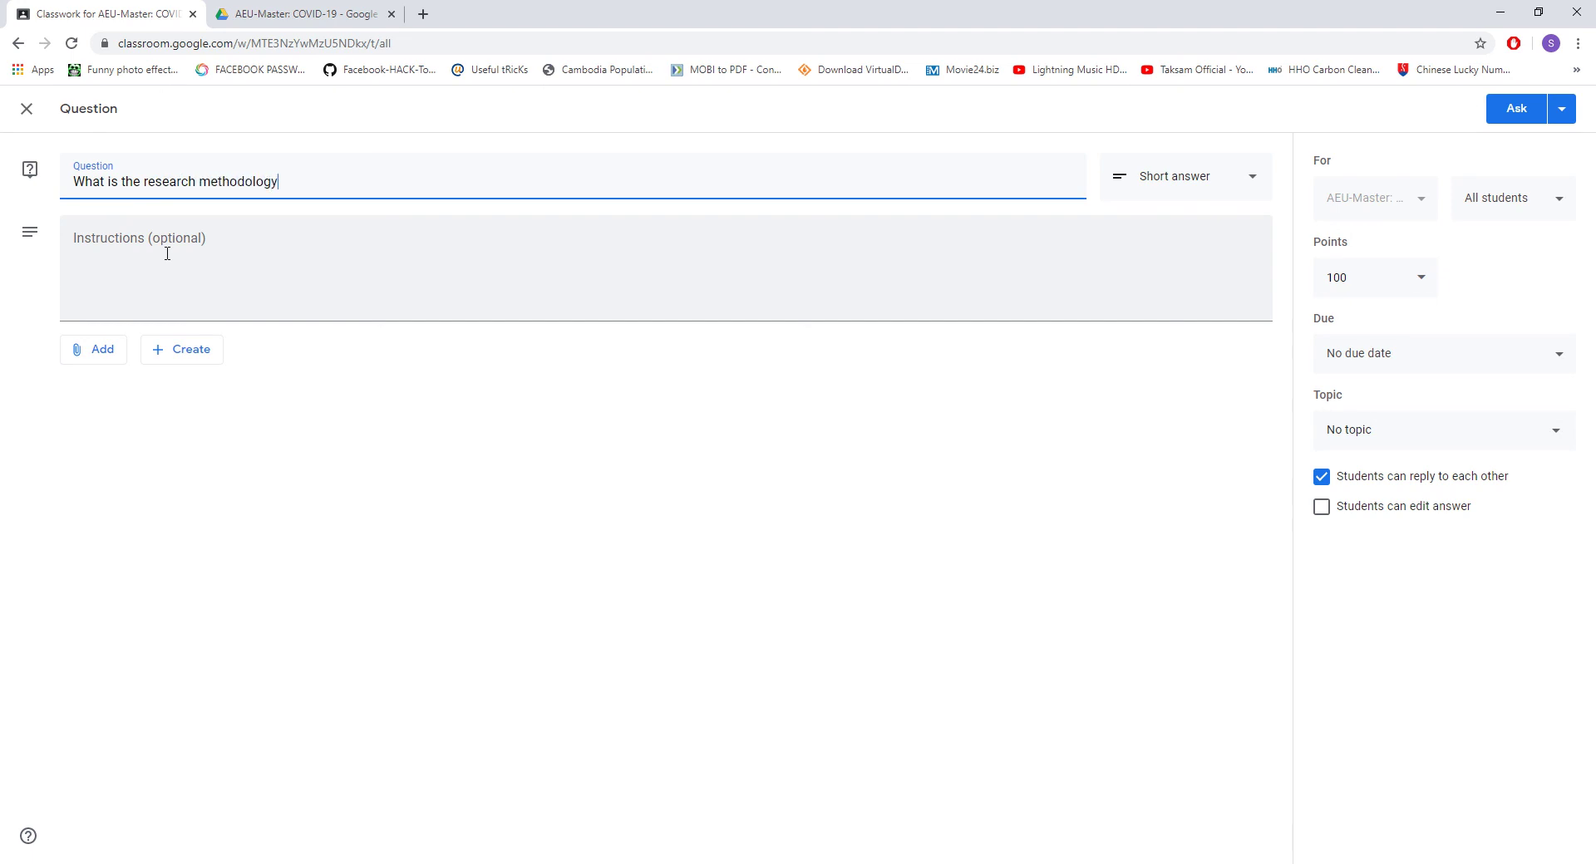
type("gy?")
- Place the question under the Discussion Forum topic and set it due Jul 21, 2020 at 11:59 PM
left_click(1410, 437)
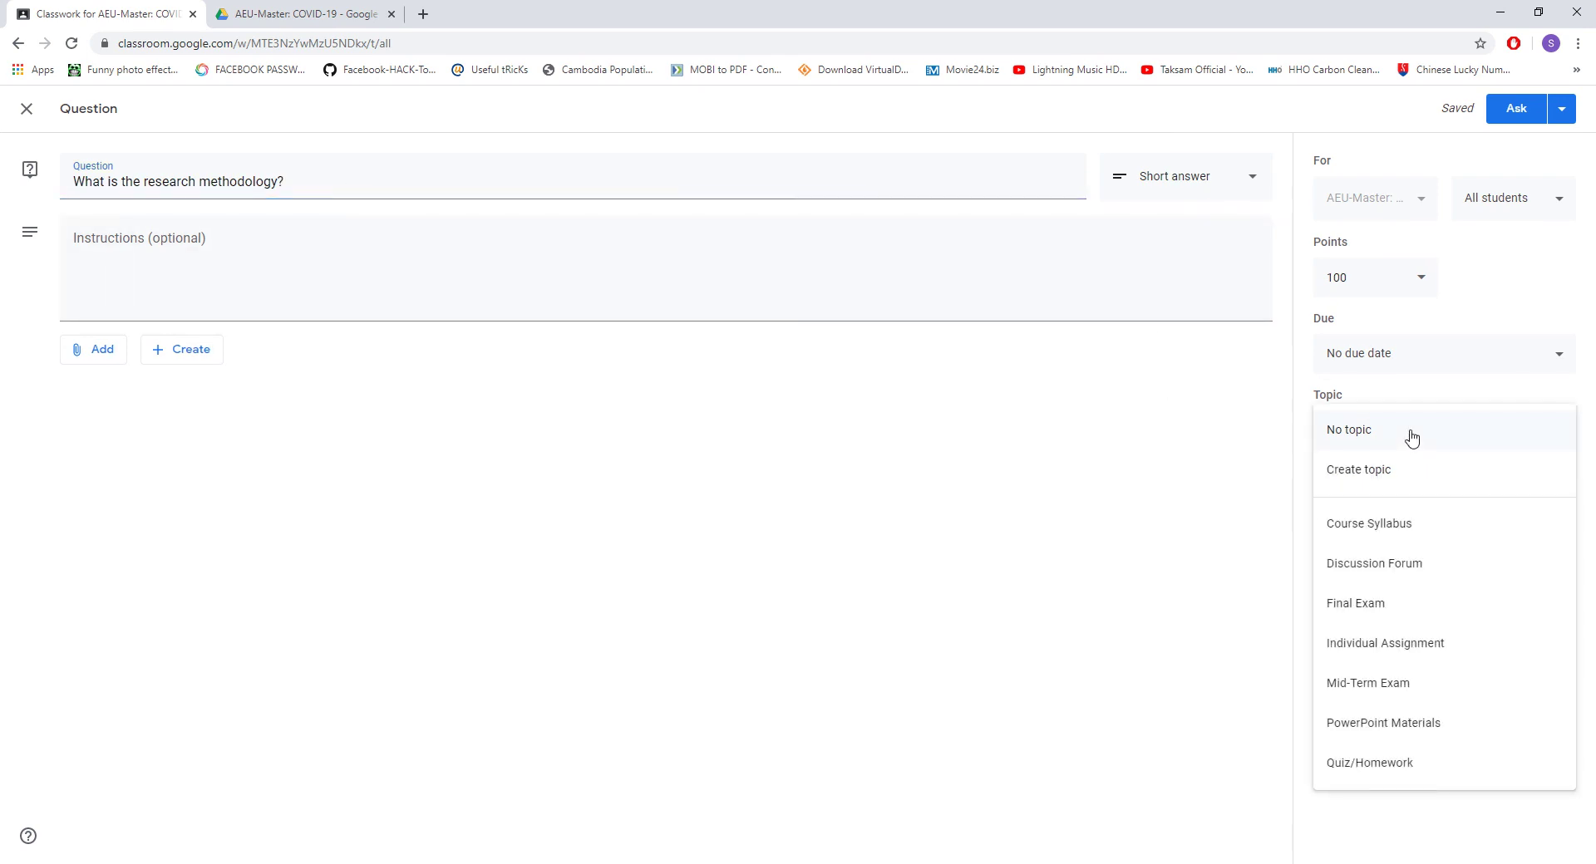
left_click(1373, 575)
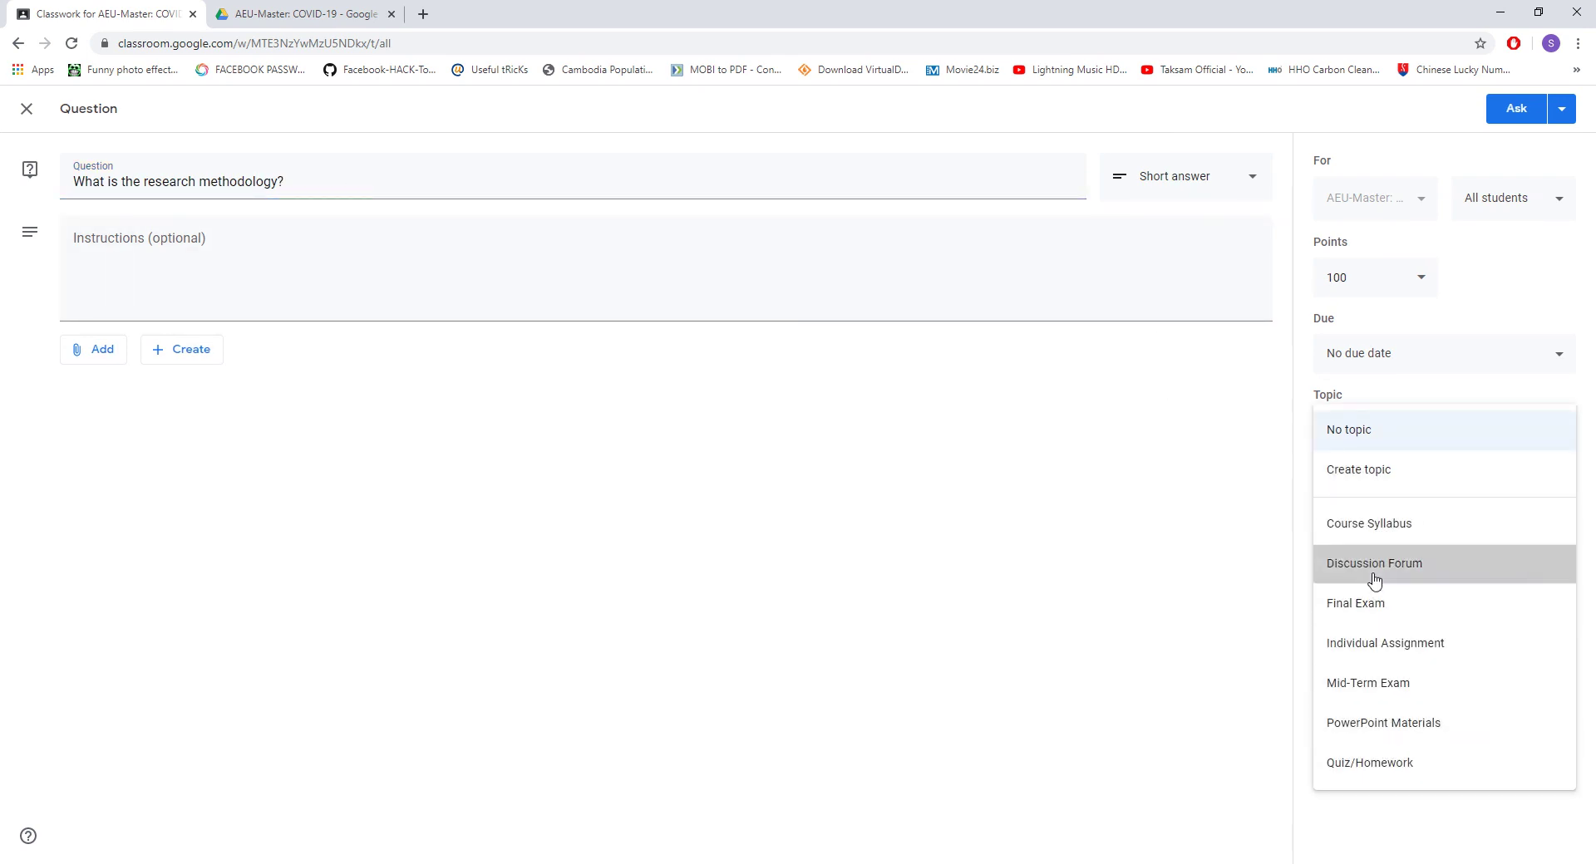
left_click(1403, 355)
left_click(1398, 418)
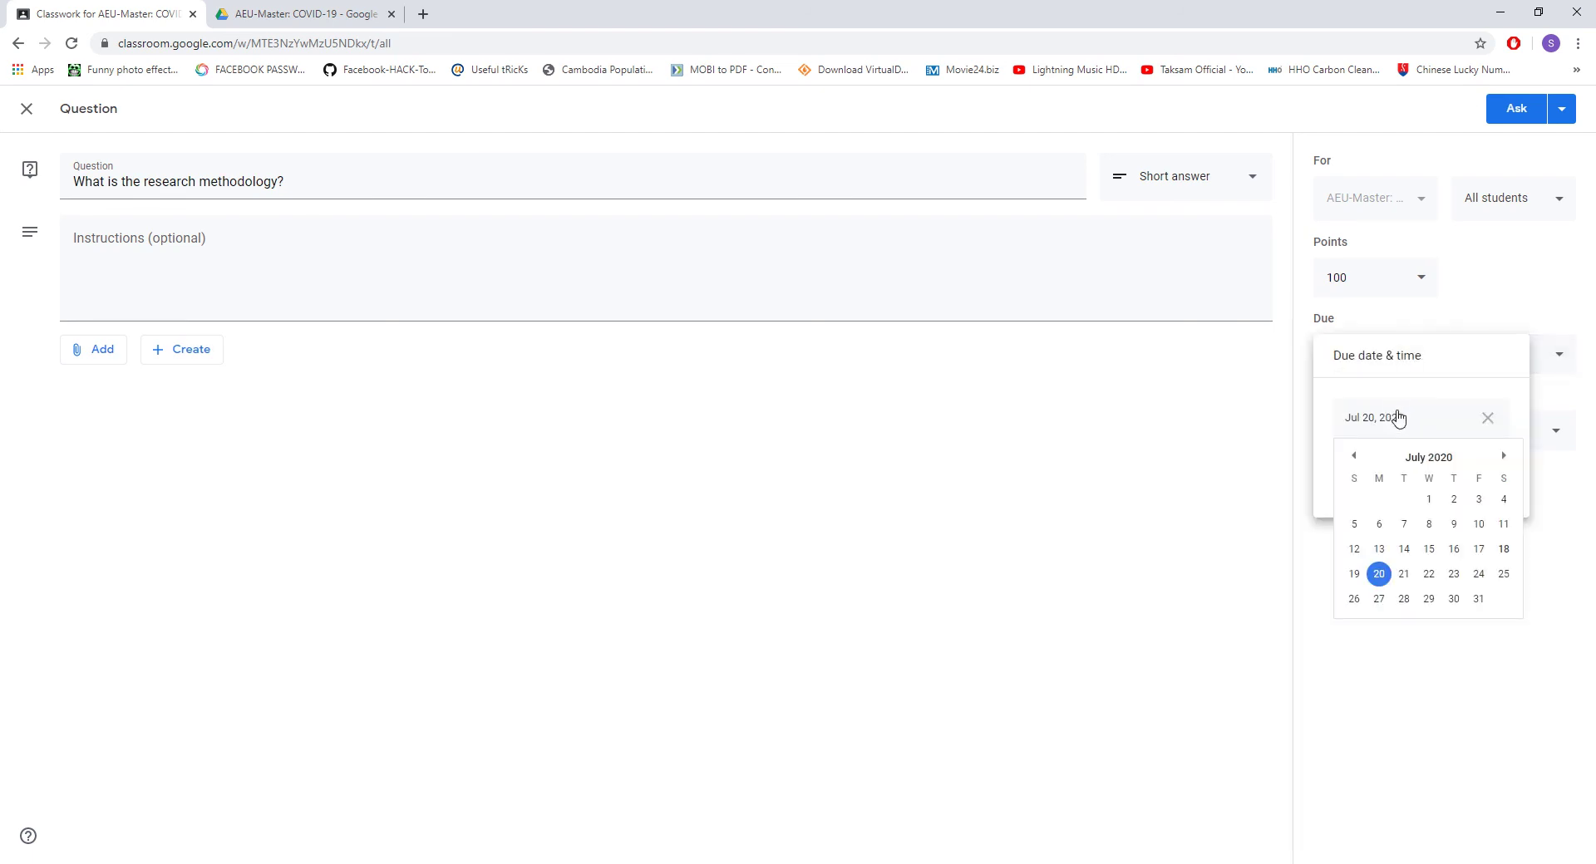
left_click(1405, 573)
left_click(1401, 492)
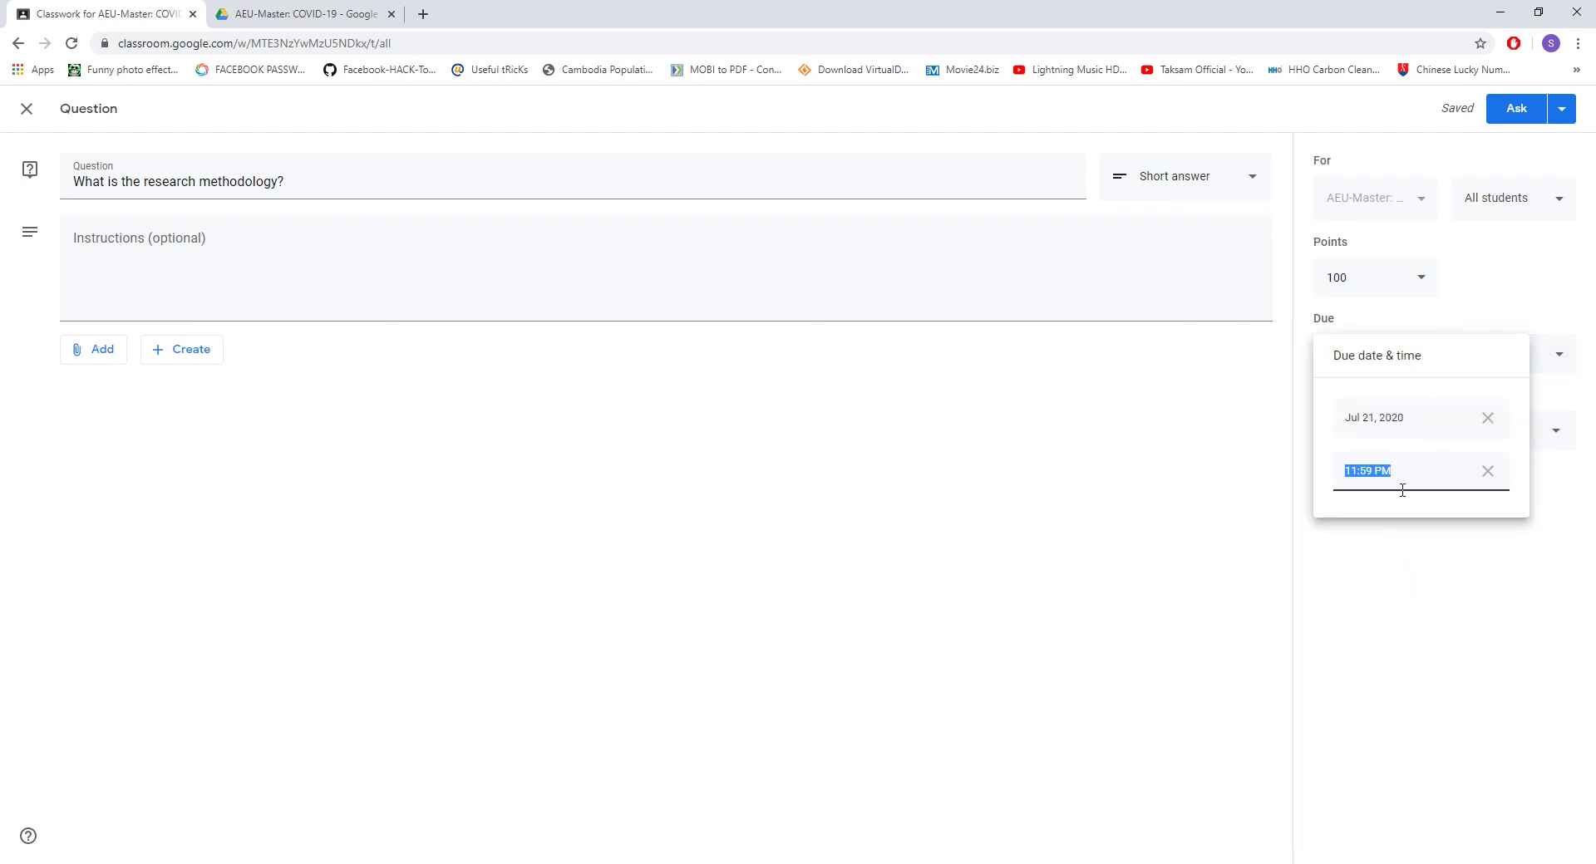
left_click(1527, 258)
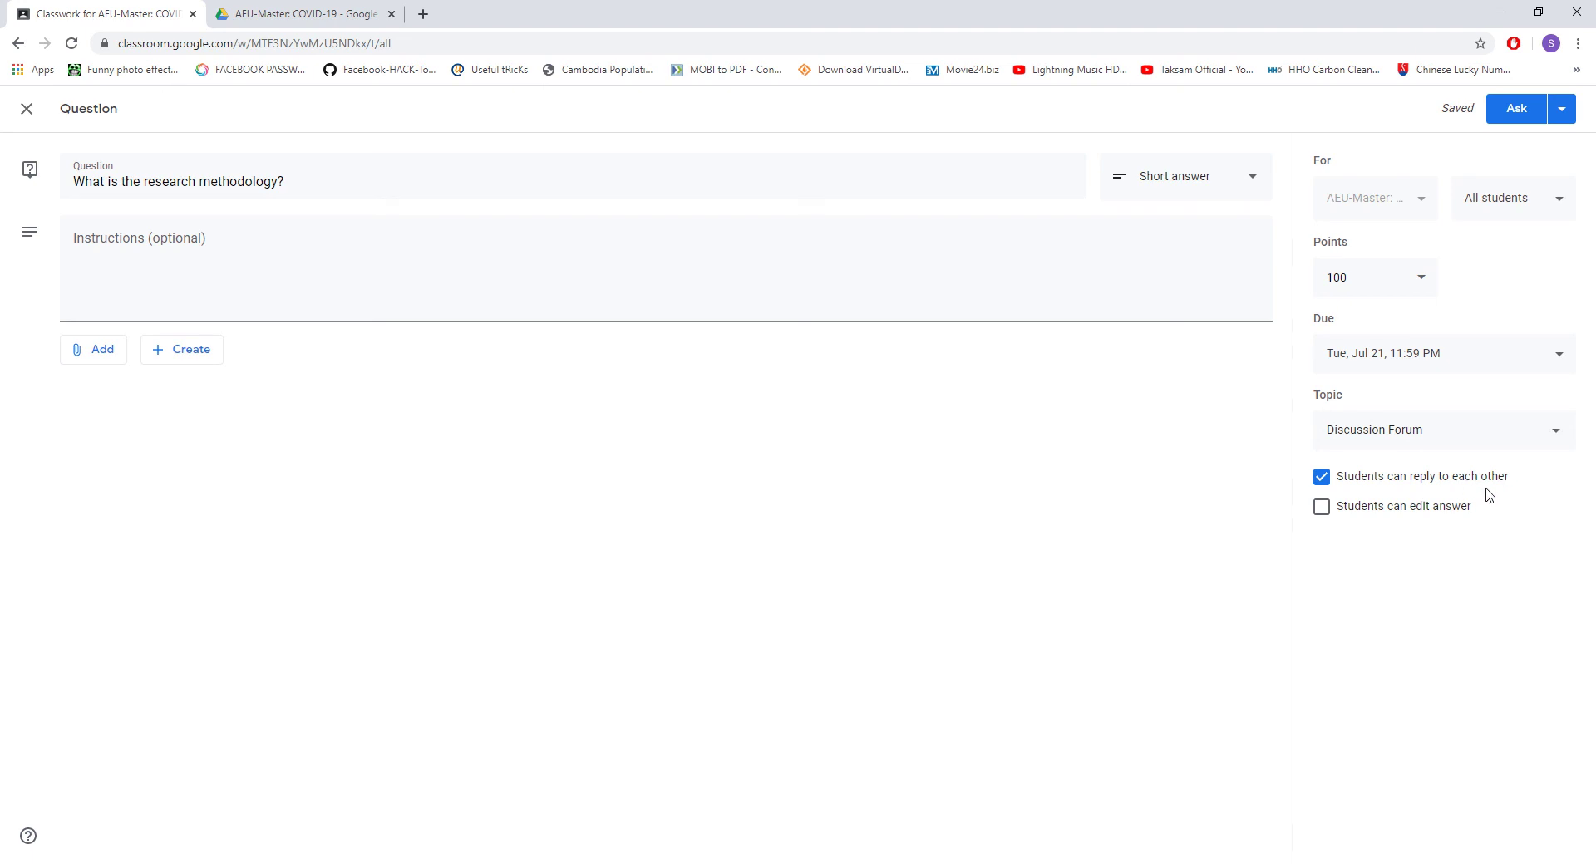
- Try the option letting students edit answers and the Multiple choice type, restoring the unchecked option and Short answer
left_click(1322, 508)
left_click(1322, 514)
left_click(1207, 177)
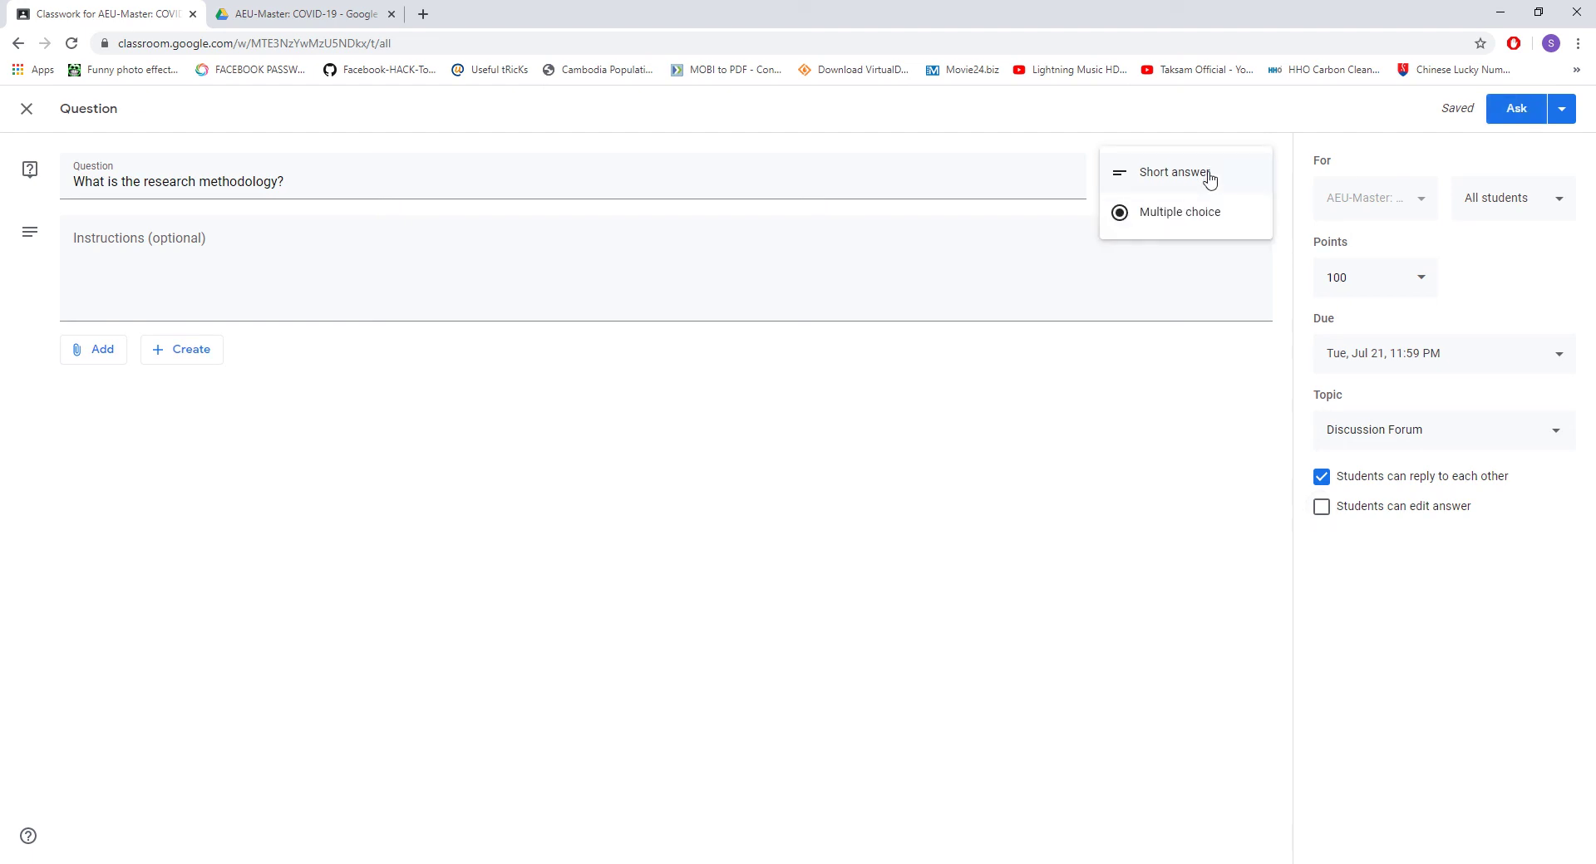
left_click(1208, 175)
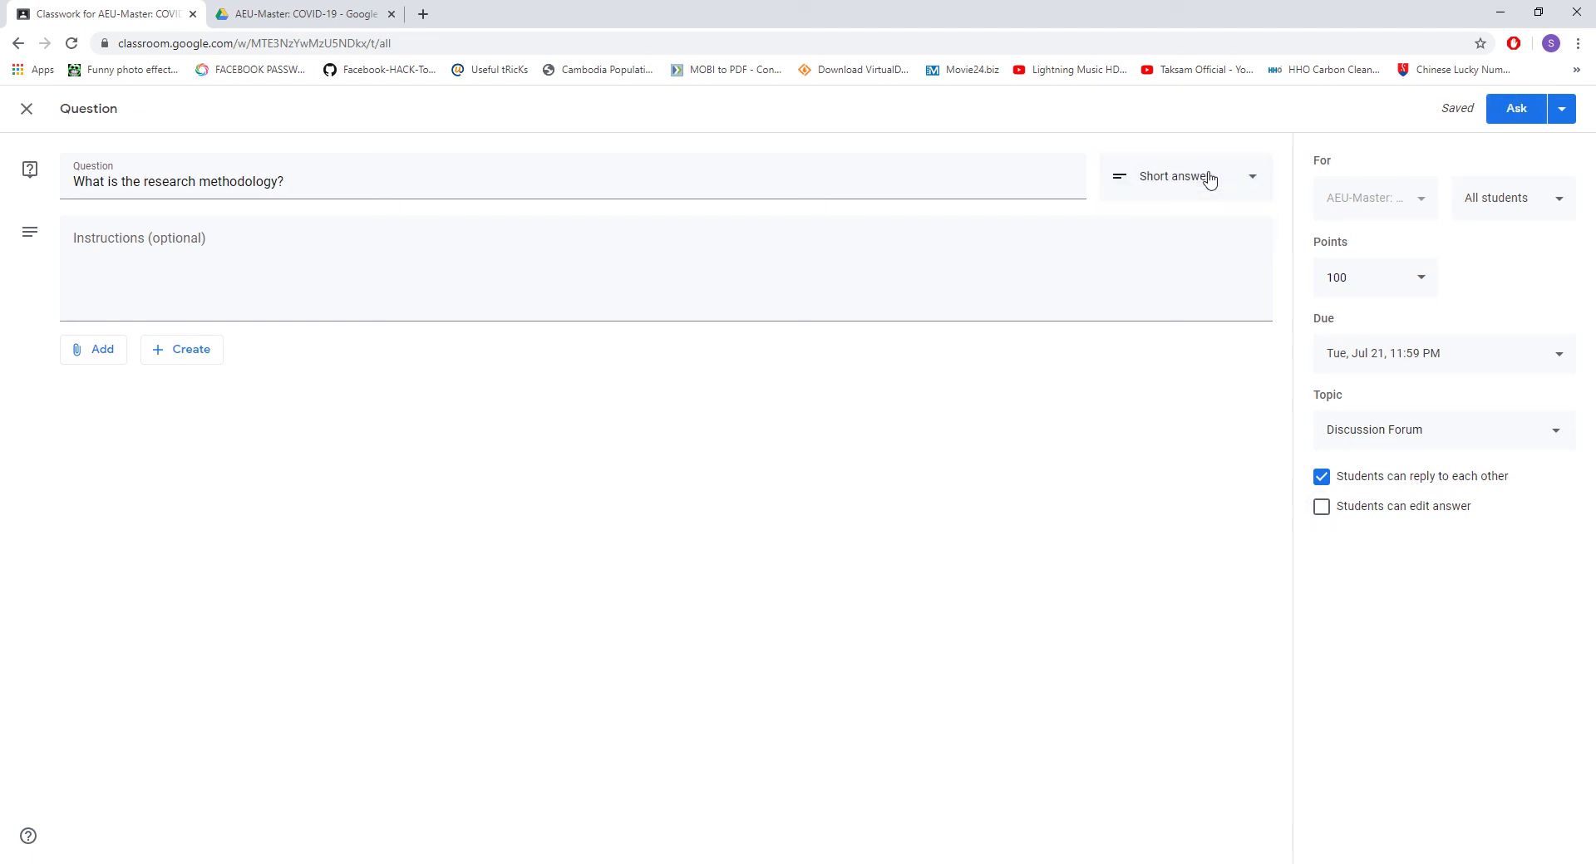
left_click(1208, 175)
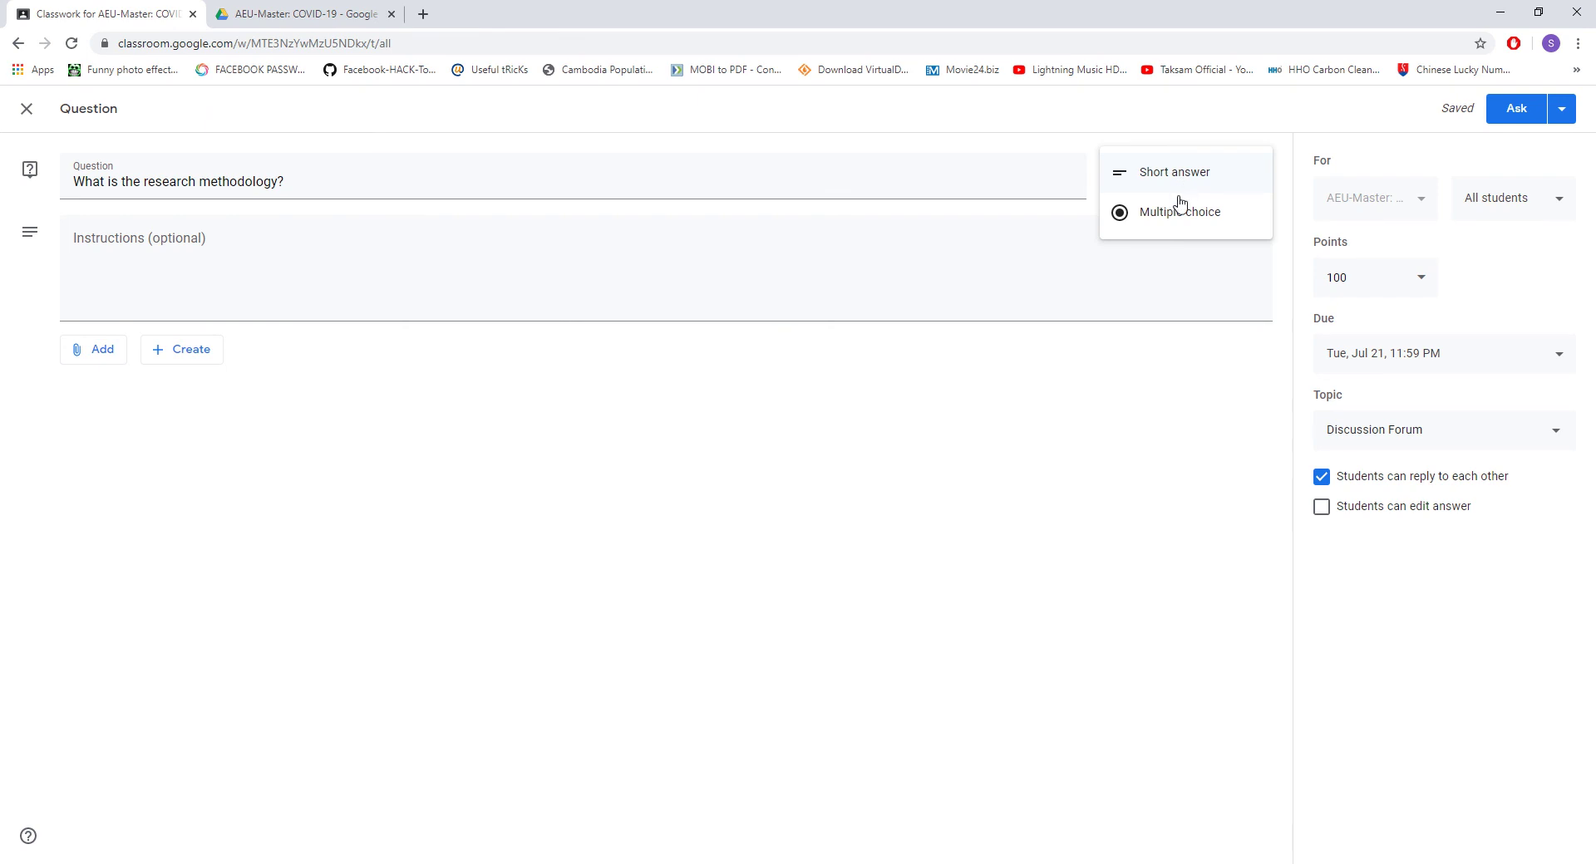
left_click(1177, 214)
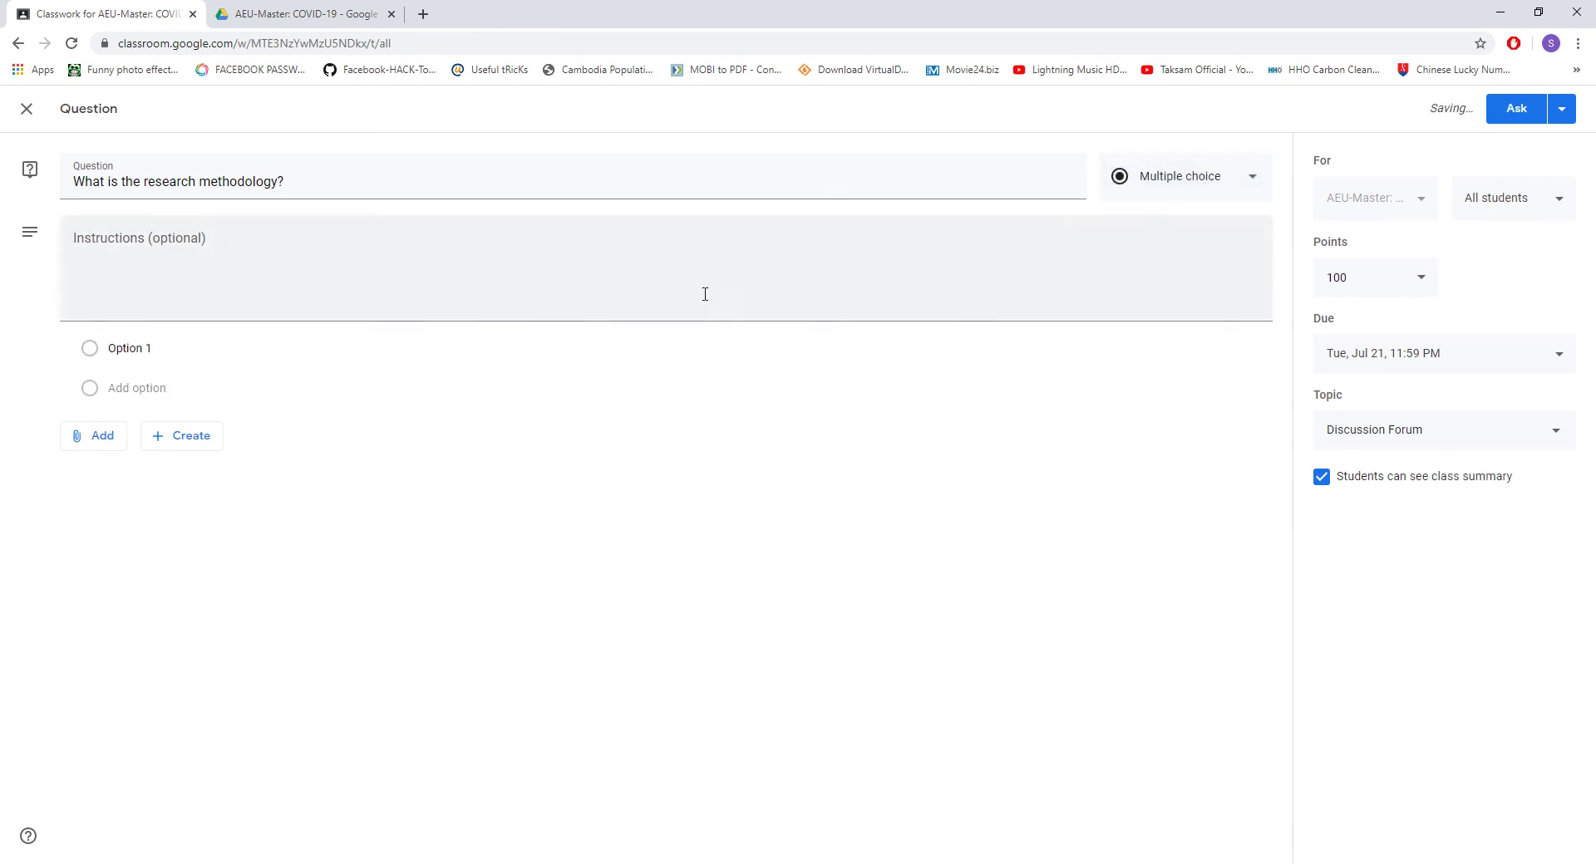
left_click(1169, 170)
left_click(1171, 144)
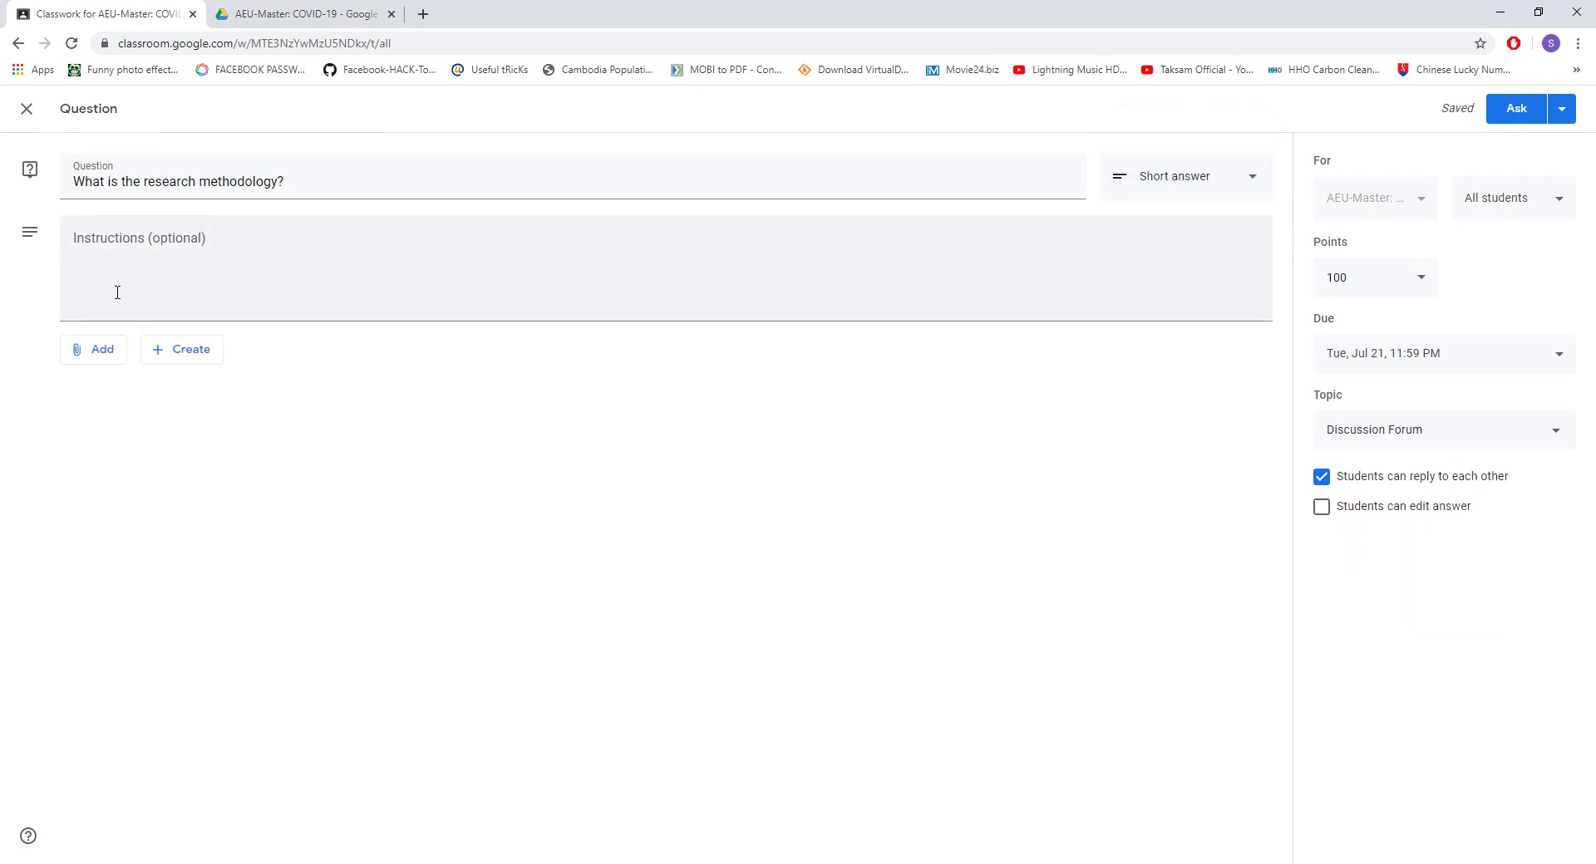
- Post the question to all students and check it under Discussion Forum in the classwork list
left_click(1515, 108)
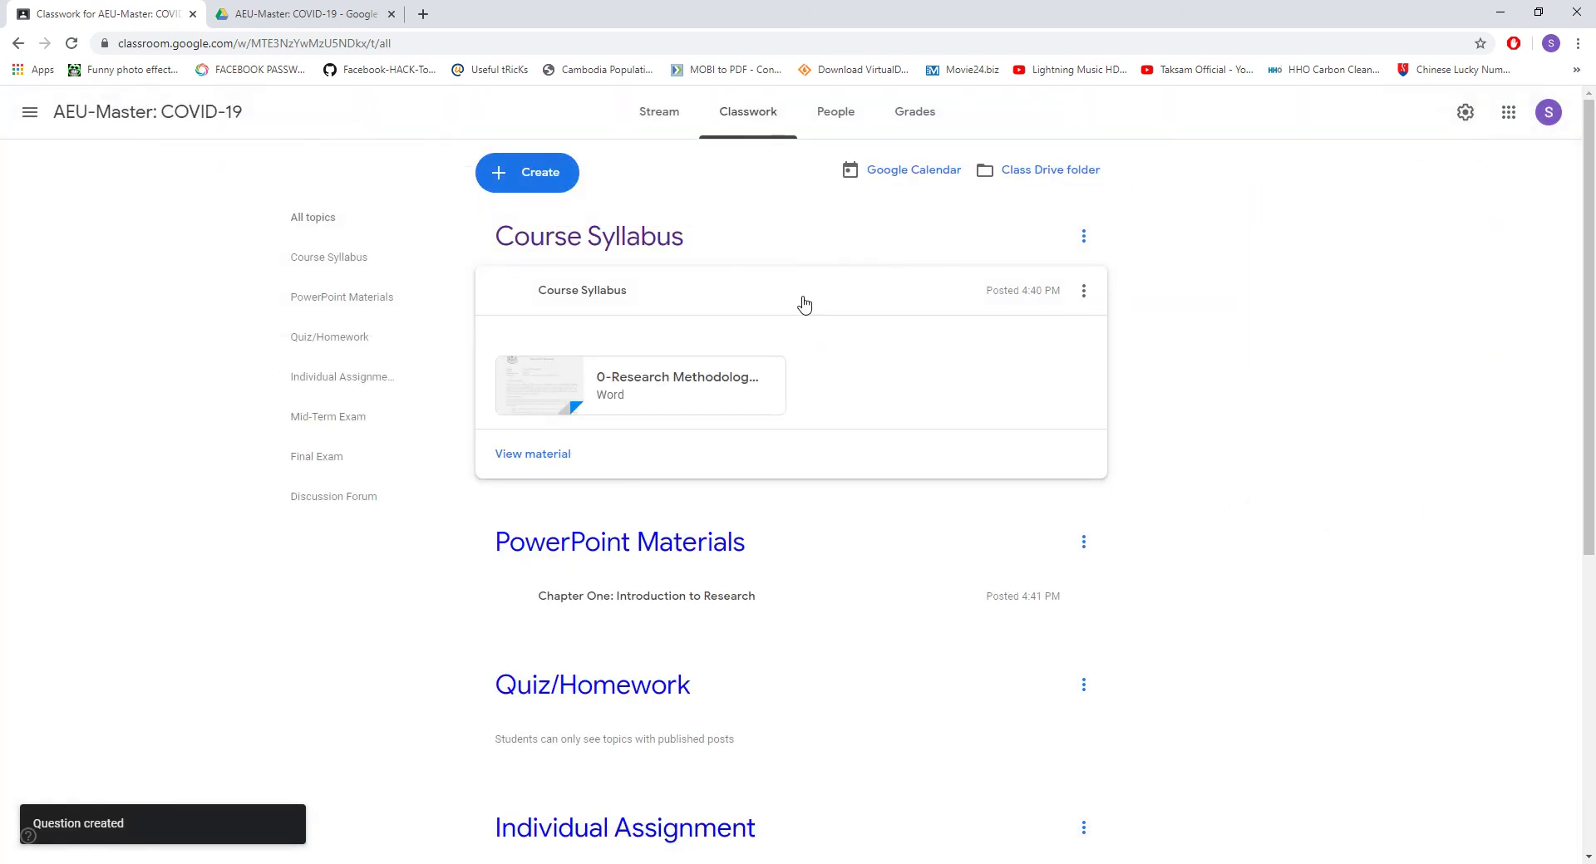
scroll(703, 634, "down", 6)
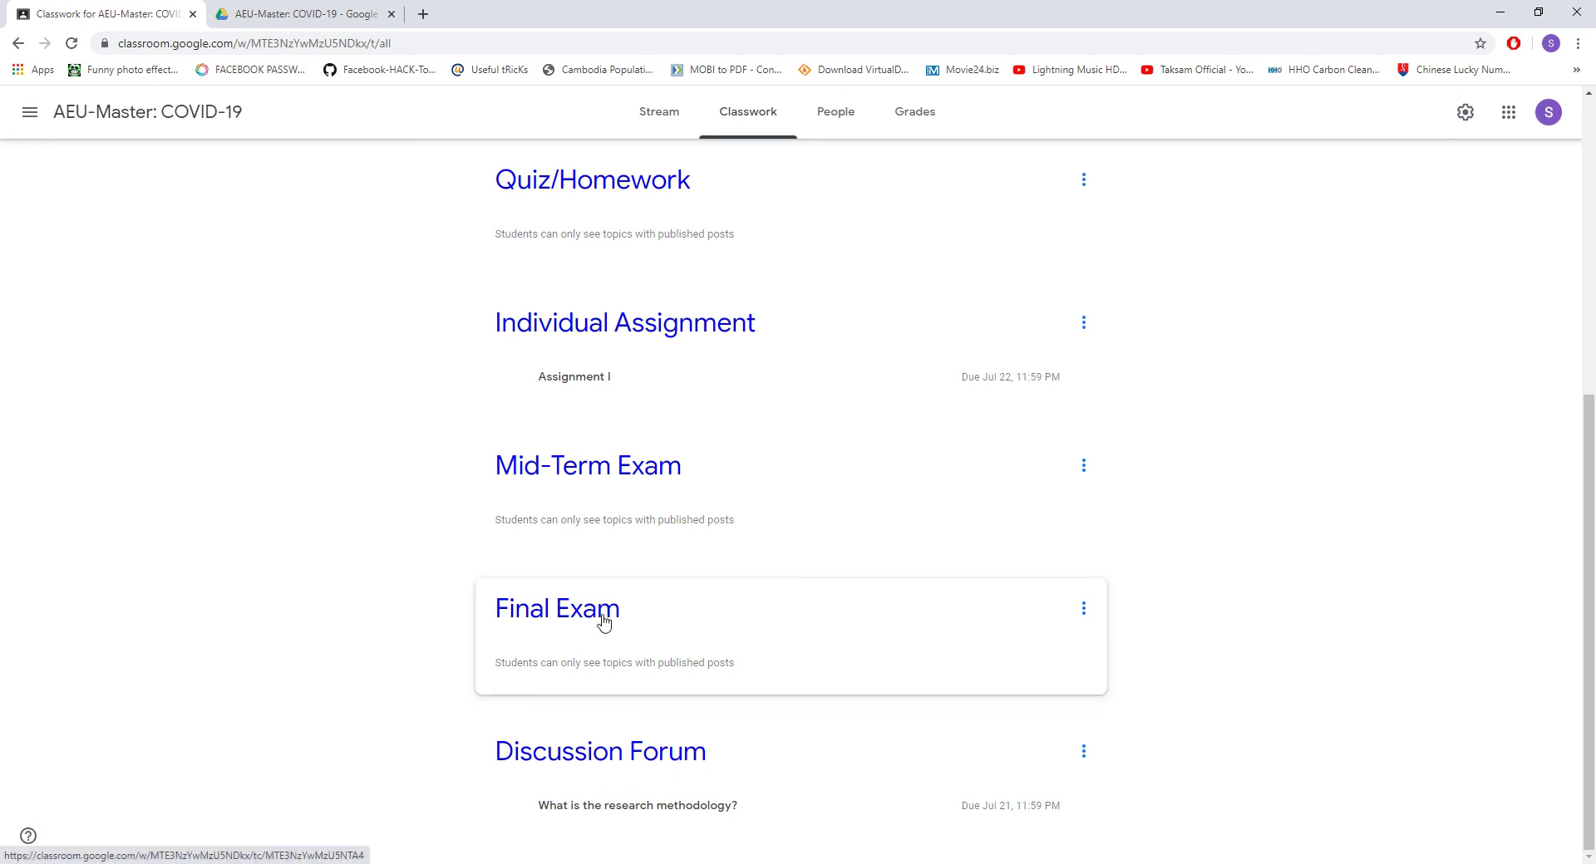
scroll(604, 622, "up", 5)
scroll(604, 622, "up", 1)
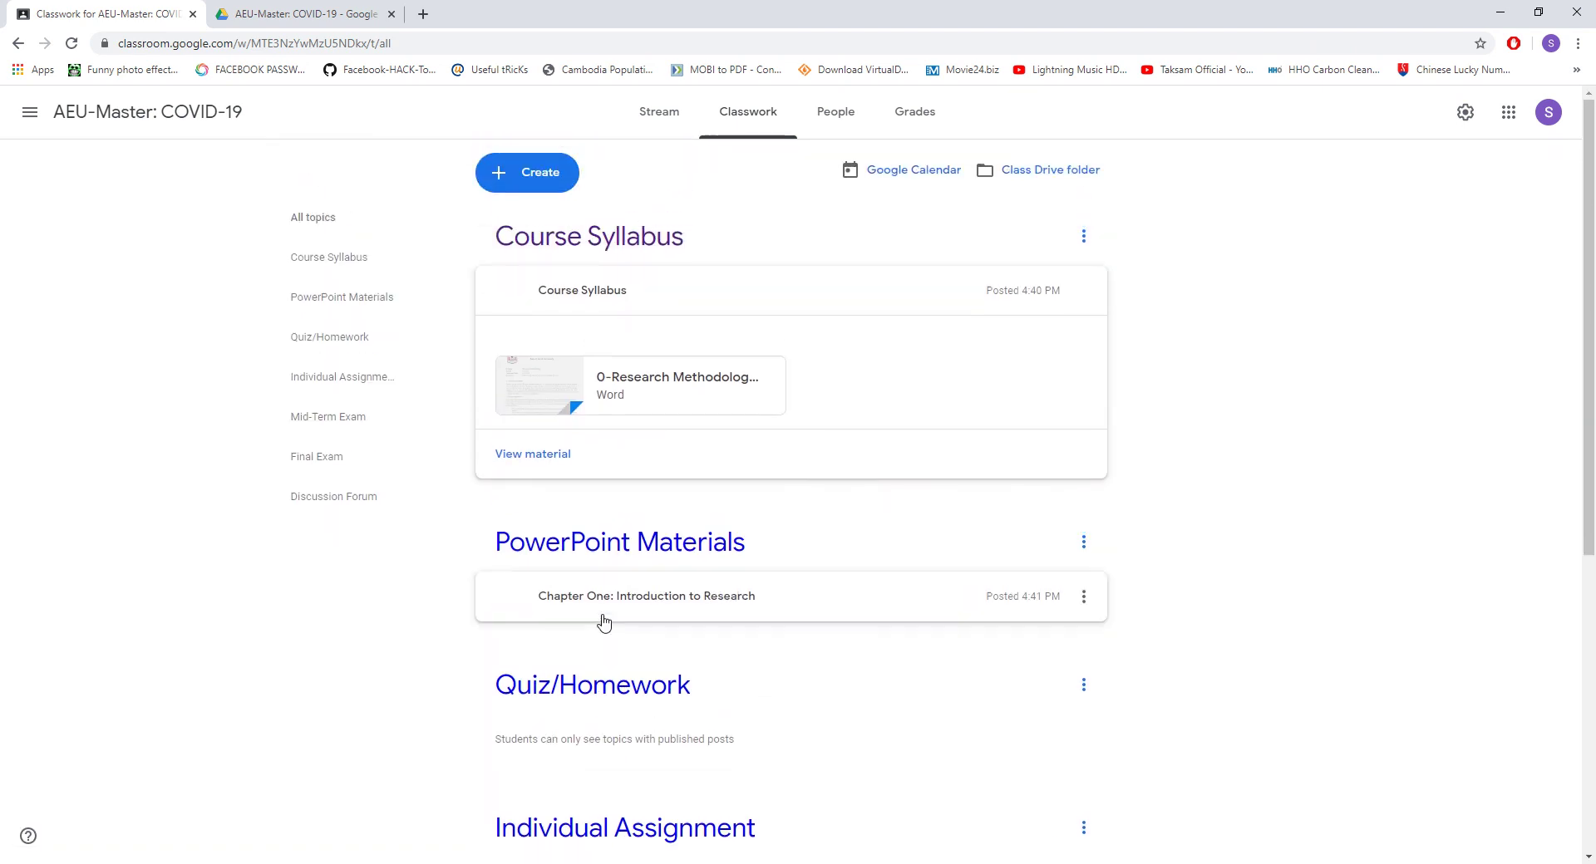
scroll(603, 622, "down", 6)
scroll(604, 622, "up", 6)
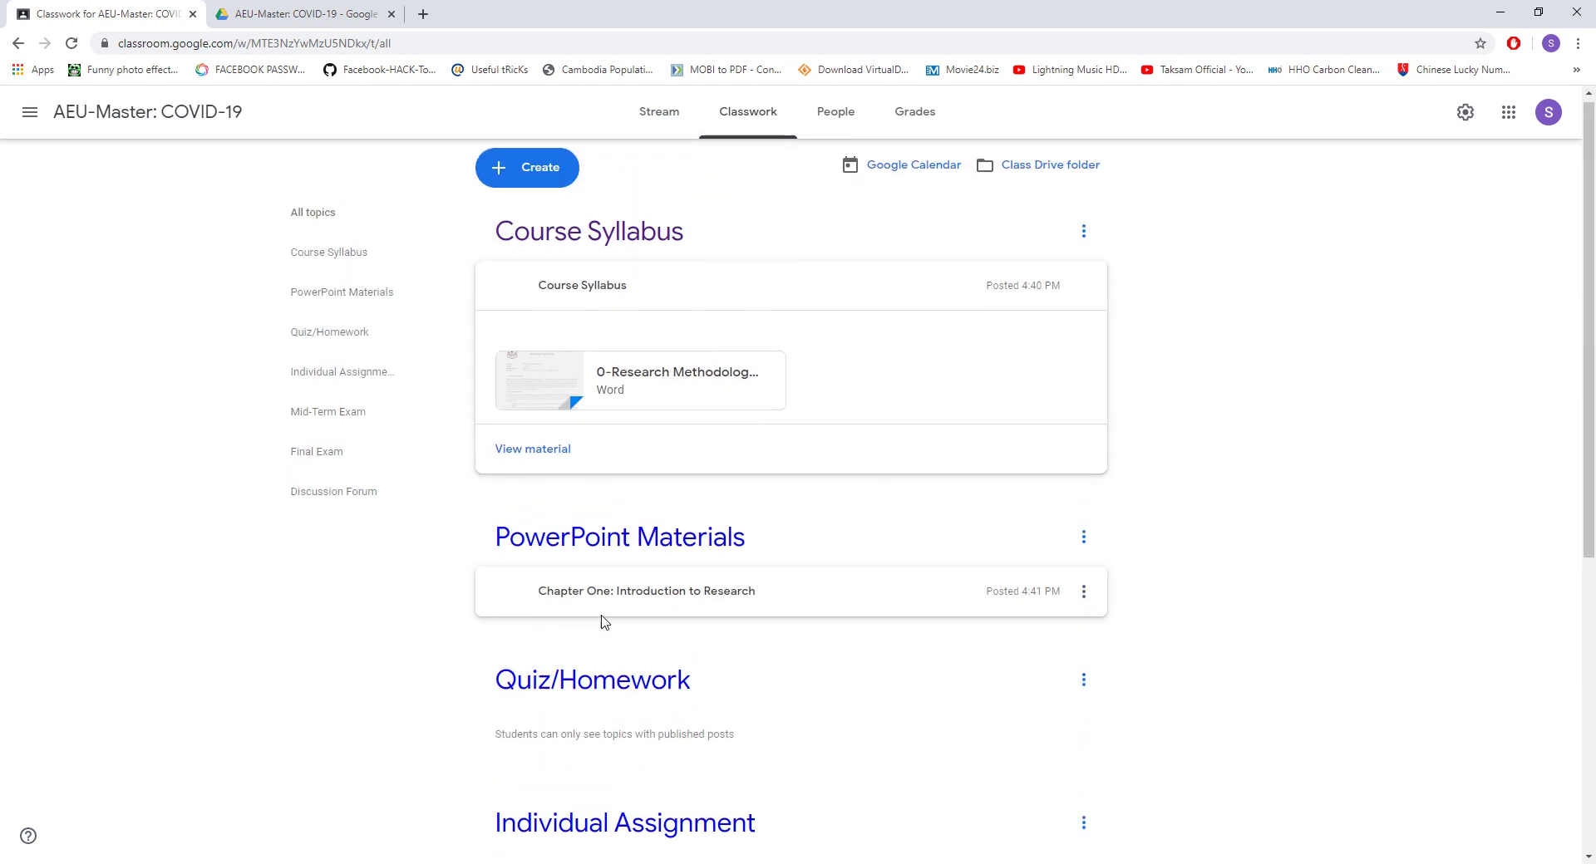
scroll(603, 621, "down", 6)
scroll(603, 622, "up", 6)
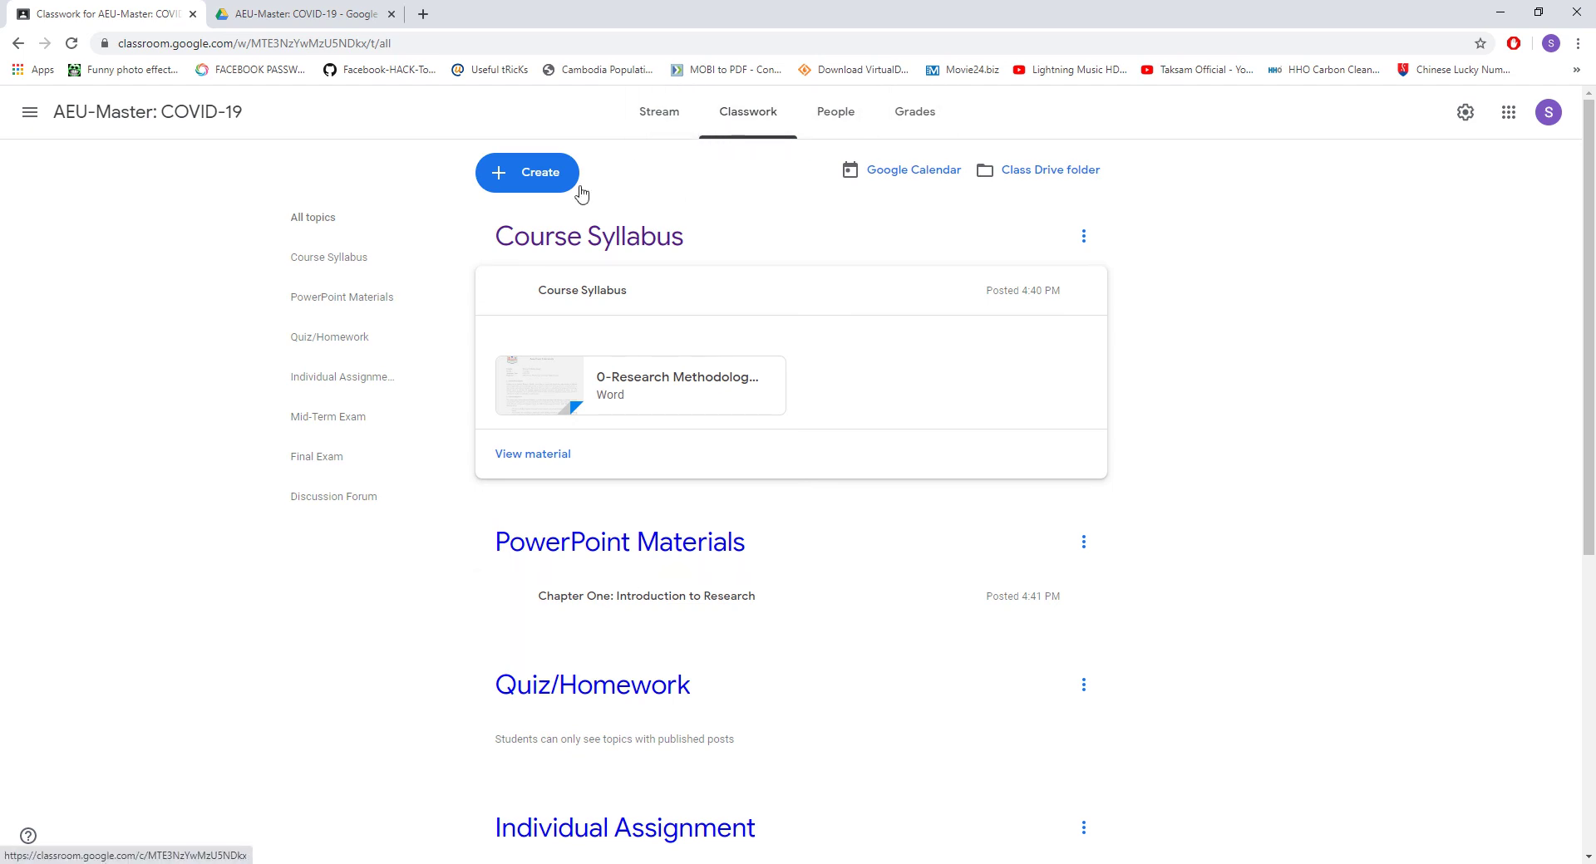
left_click(652, 860)
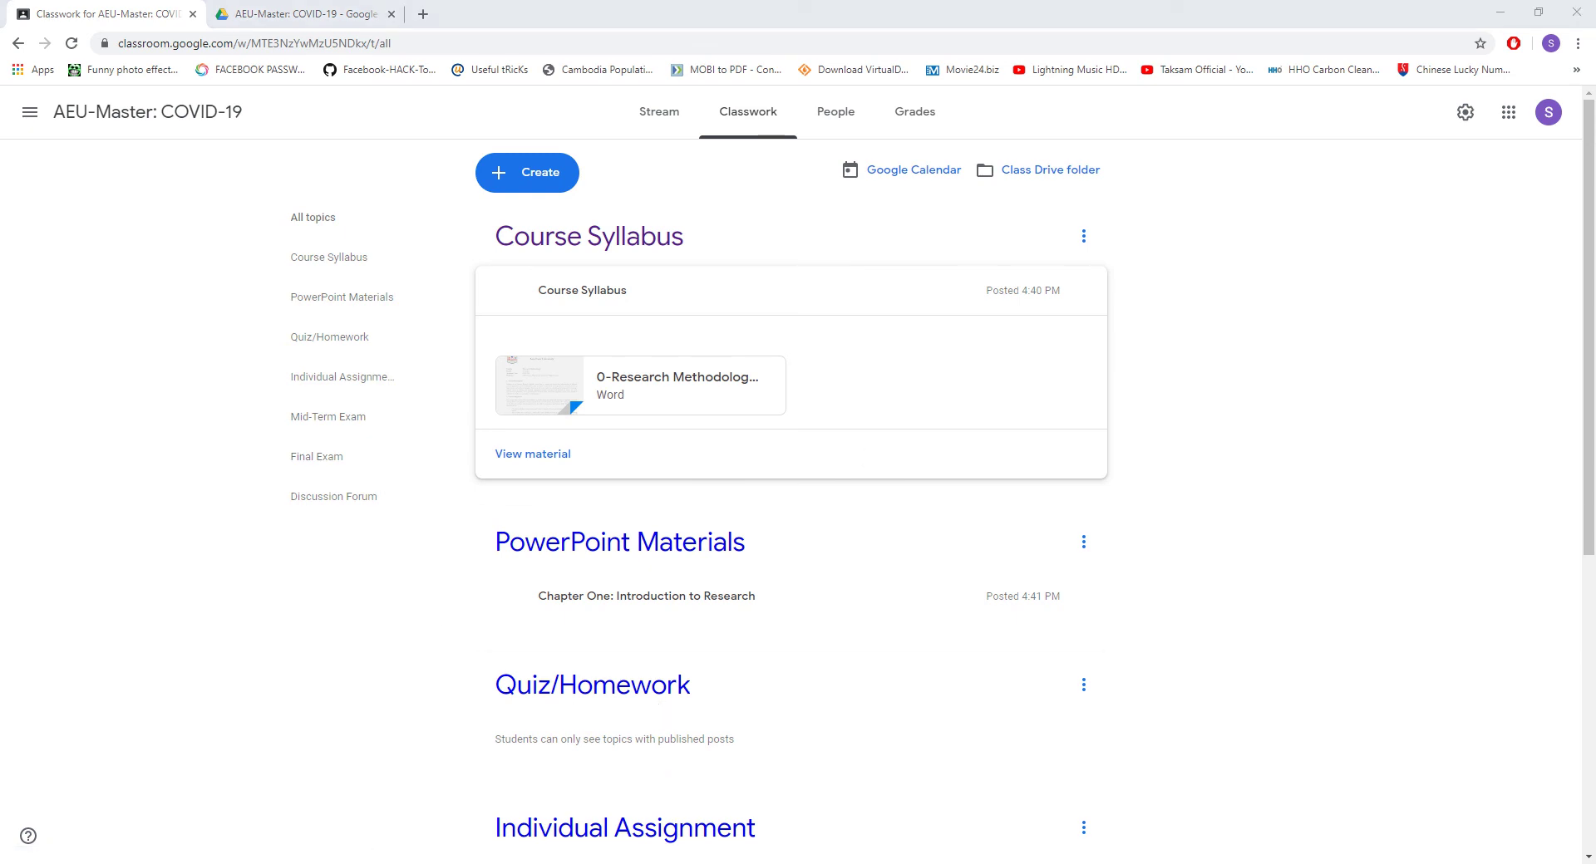